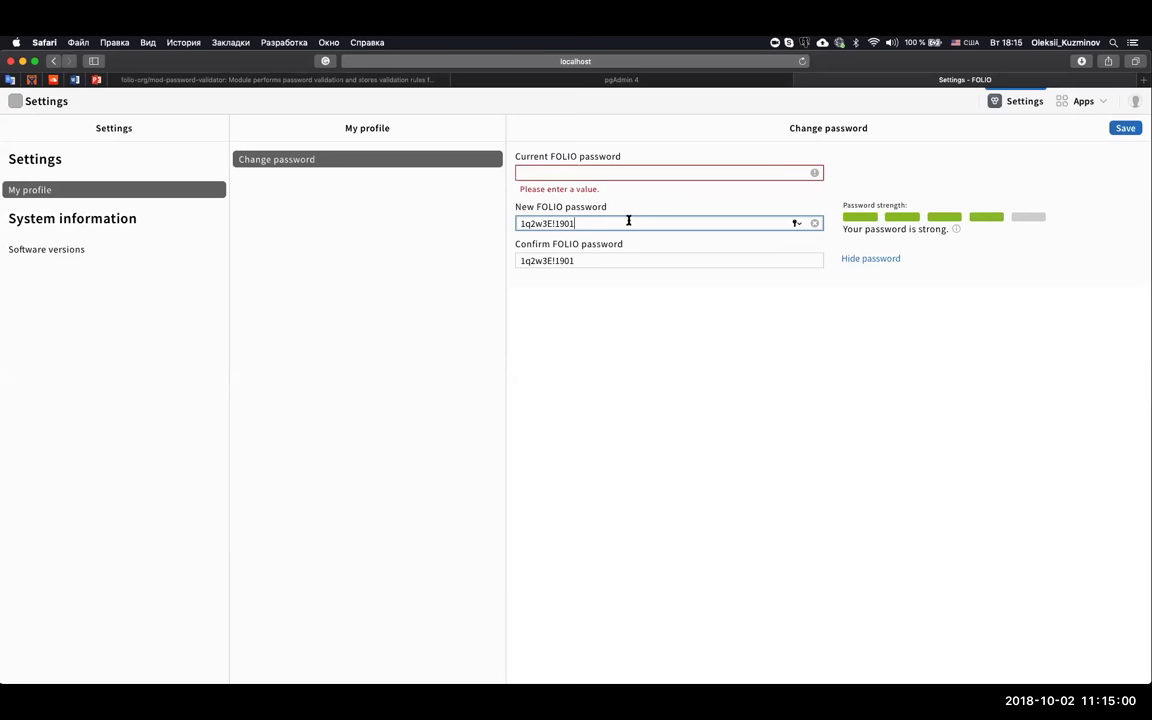
Step: Erase the new password completely, leaving it empty, and return to the current password field
key("BackSpace")
key("BackSpace")
key("BackSpace")
key("BackSpace")
key("BackSpace")
key("BackSpace")
key("BackSpace")
key("BackSpace")
key("BackSpace")
key("BackSpace")
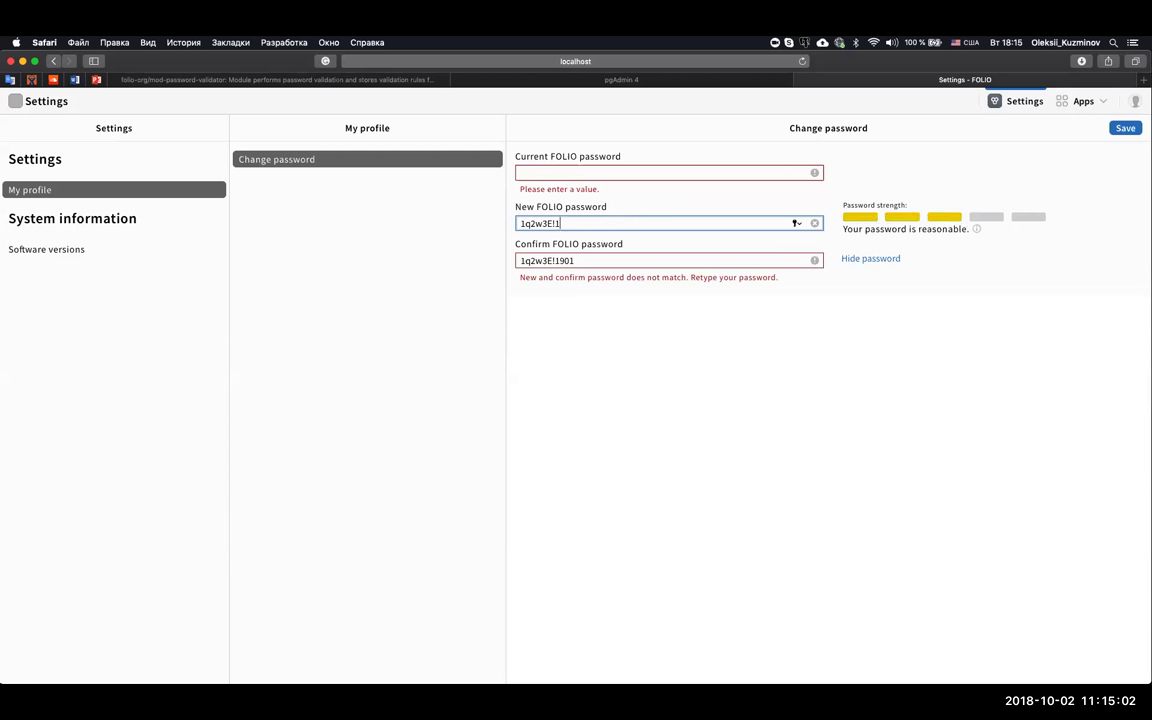
key("BackSpace")
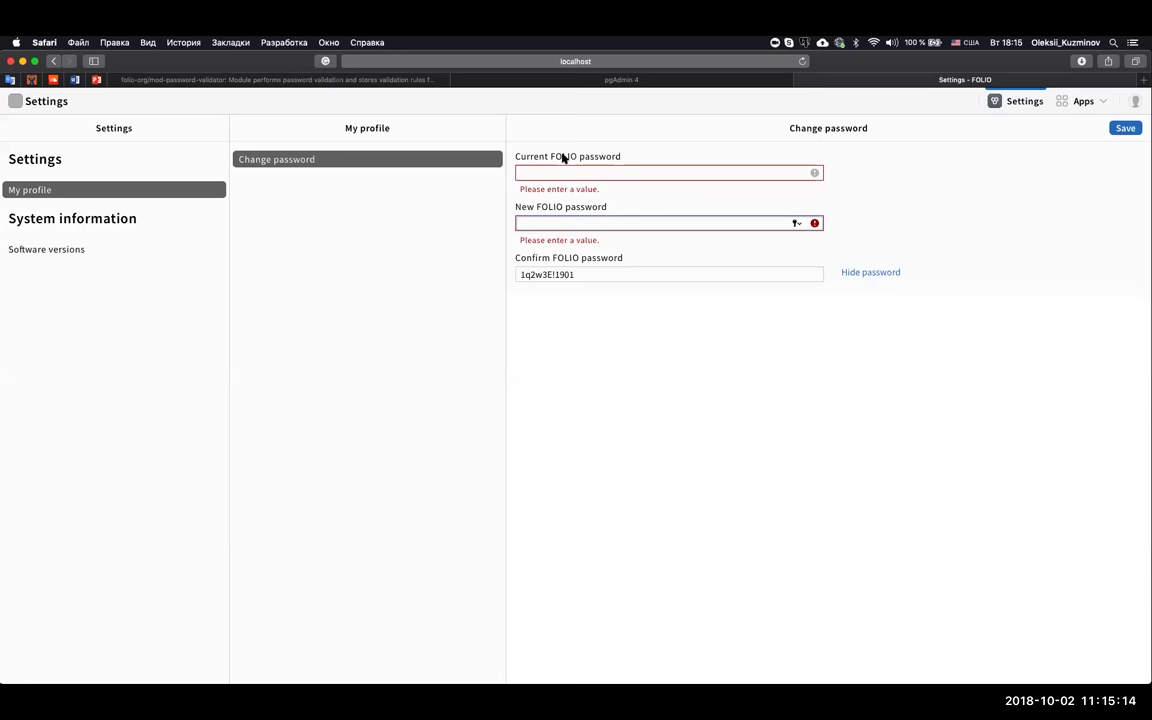
left_click(605, 171)
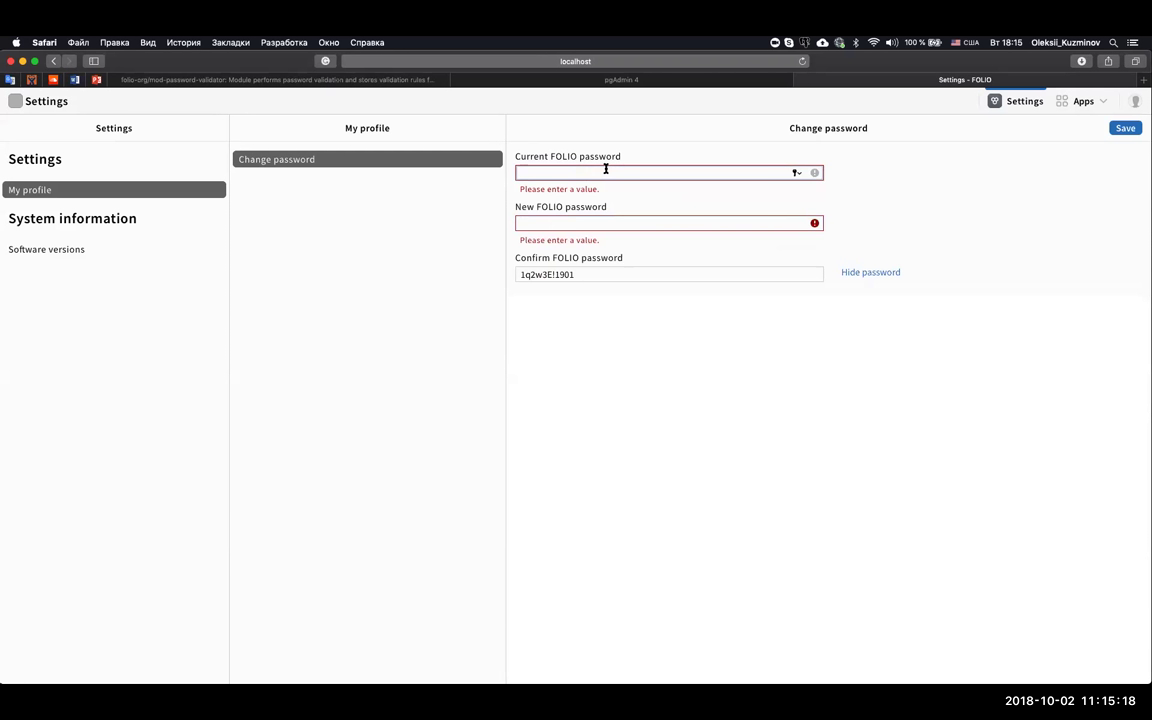
Step: Paste the current password, then enter the same weak repeated-digit password as new and confirmation
key("super+v")
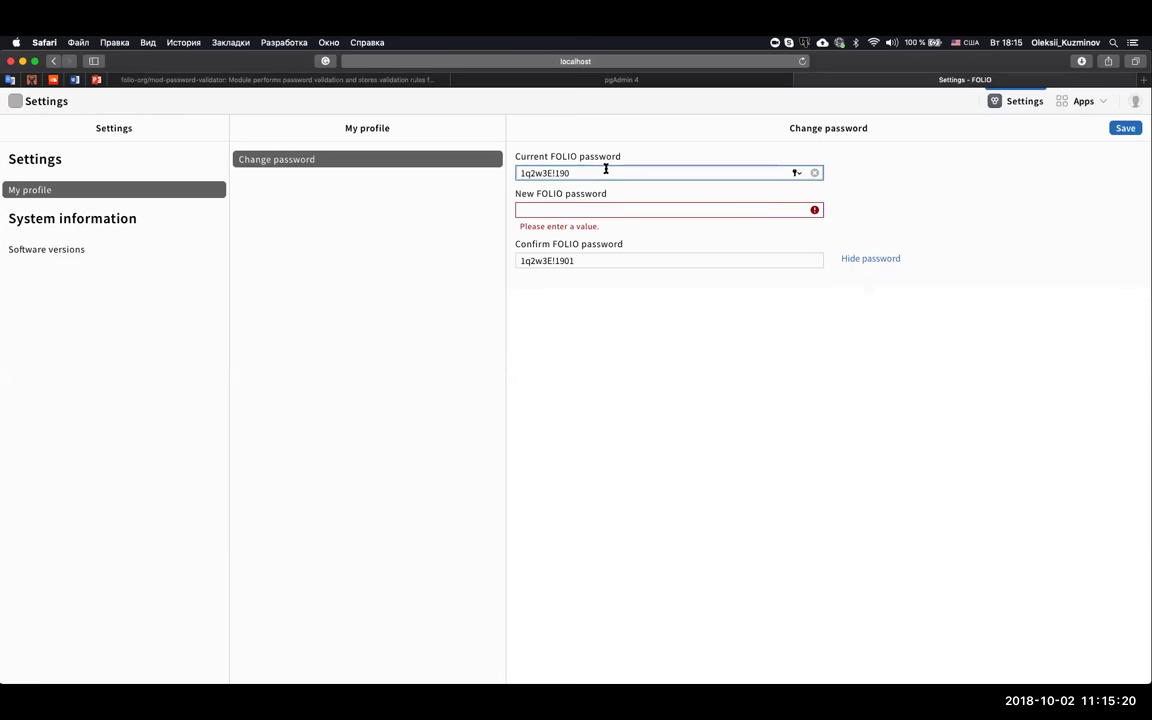
left_click(521, 172)
left_click(572, 210)
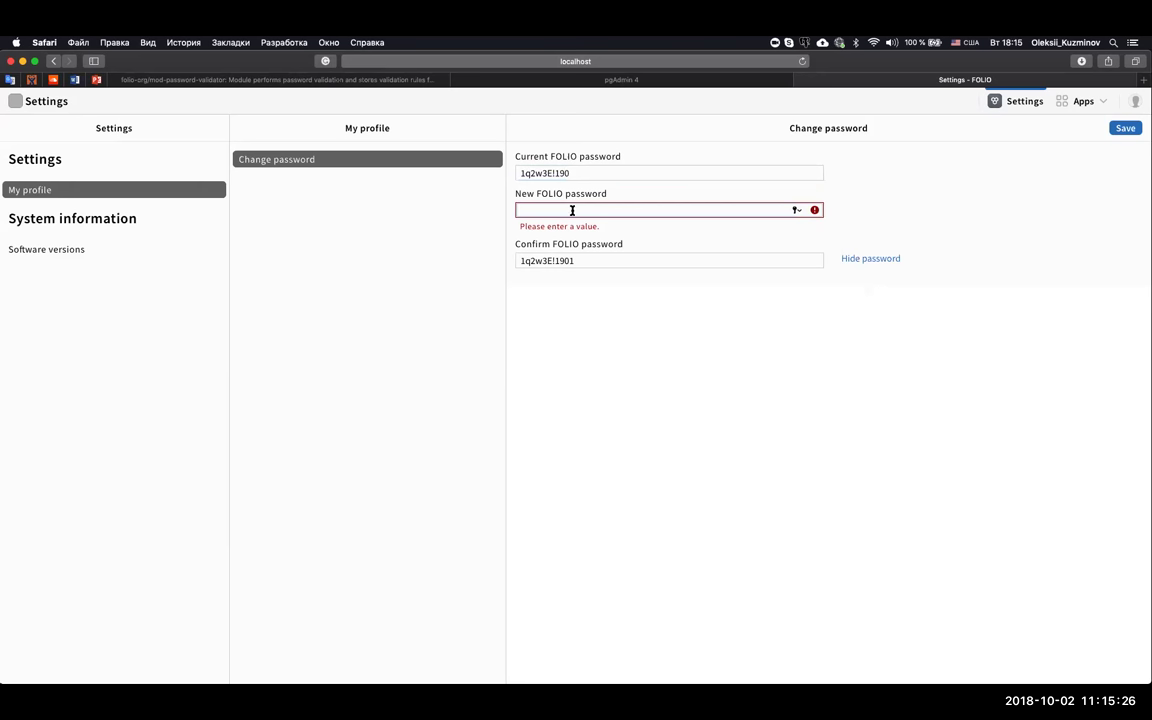
type("1111111")
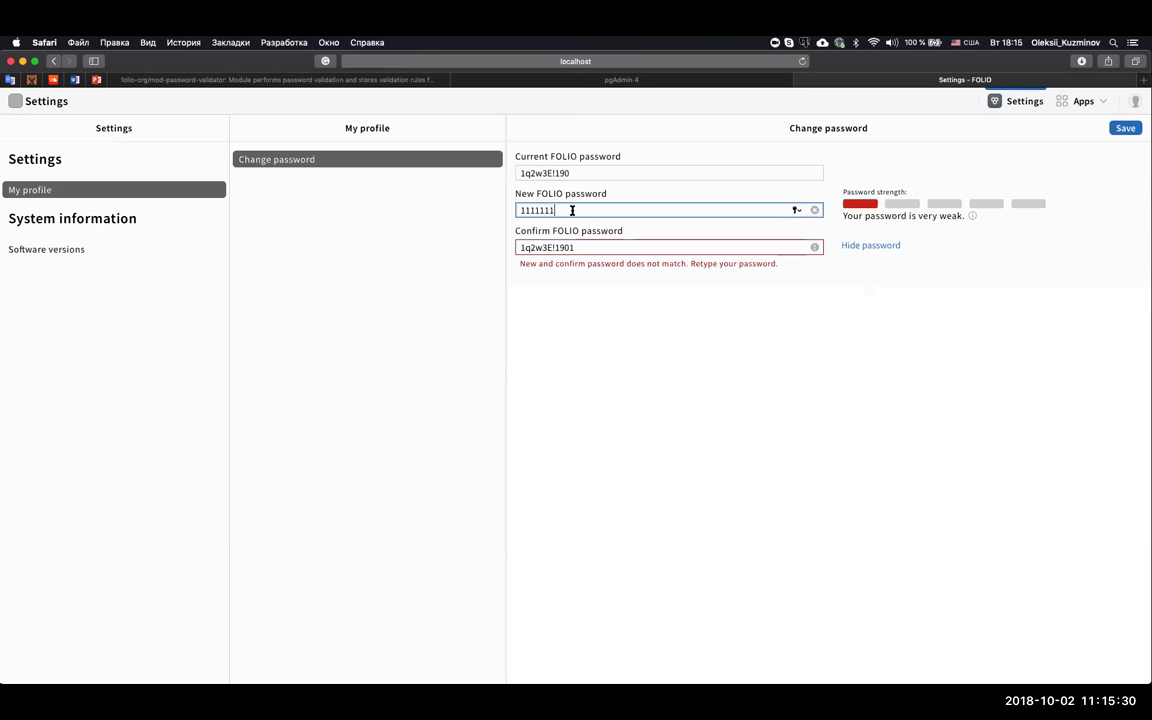
type("1111")
key("Tab")
type("11111111111")
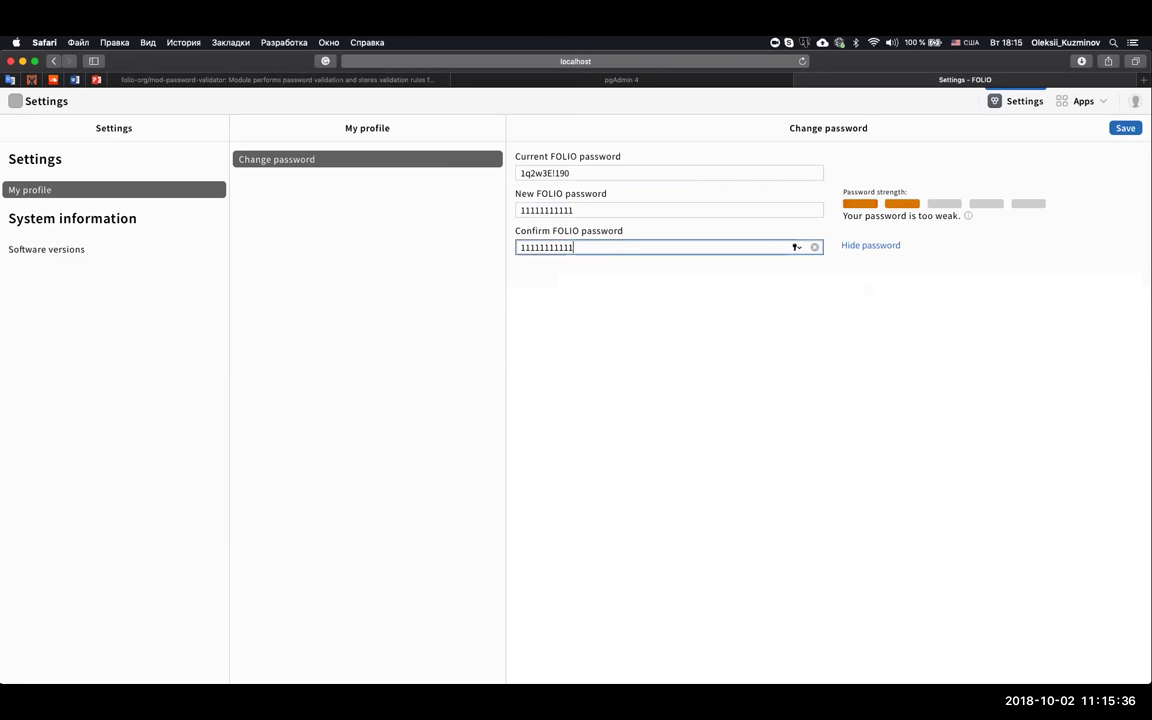
Step: Save the repeated-digit password, review the validation errors, then delete it from the new password field
left_click(1125, 128)
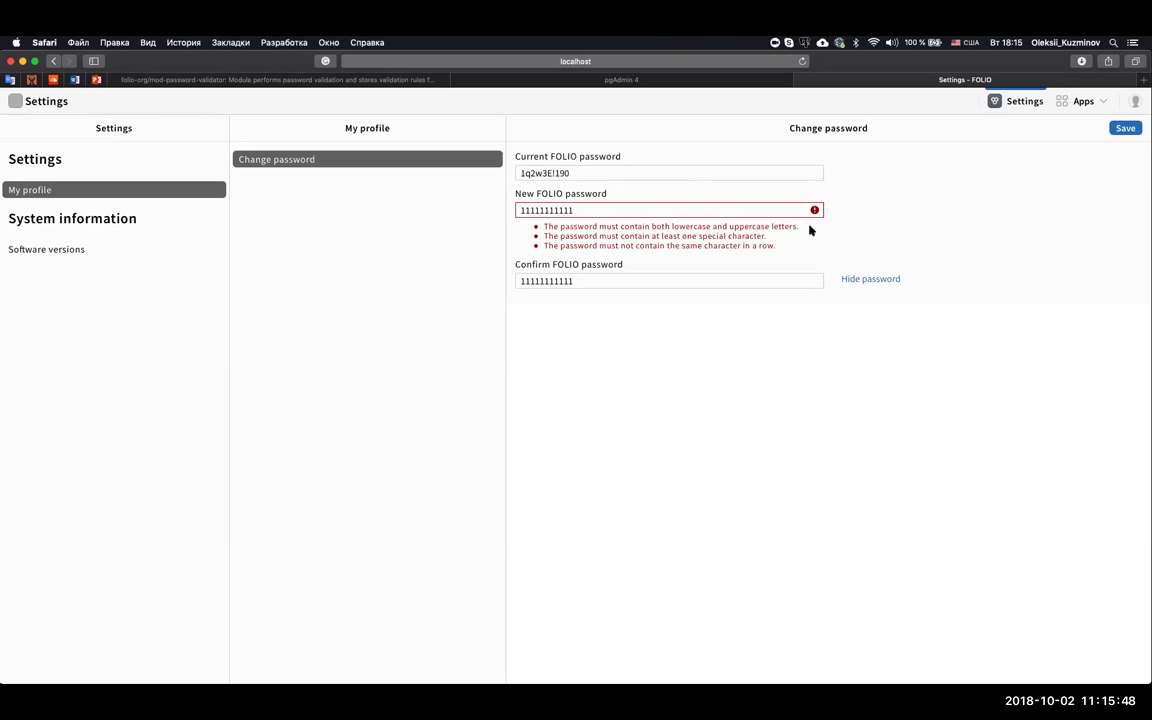
left_click_drag(799, 226, 528, 220)
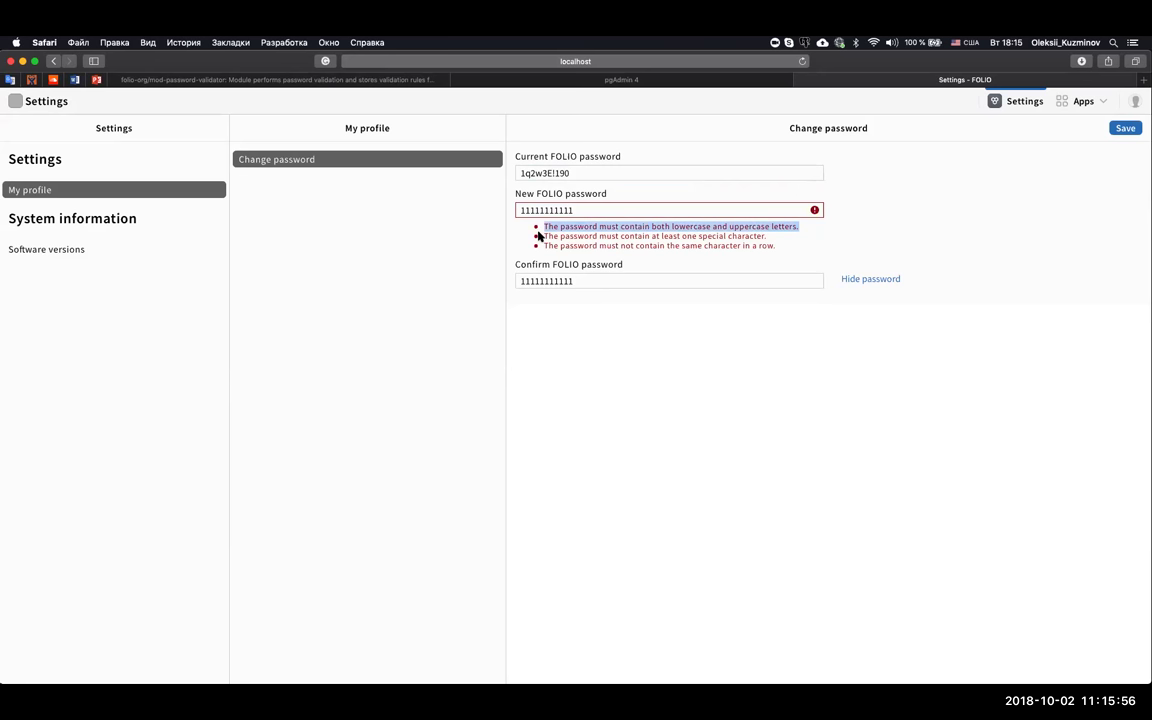
left_click(584, 211)
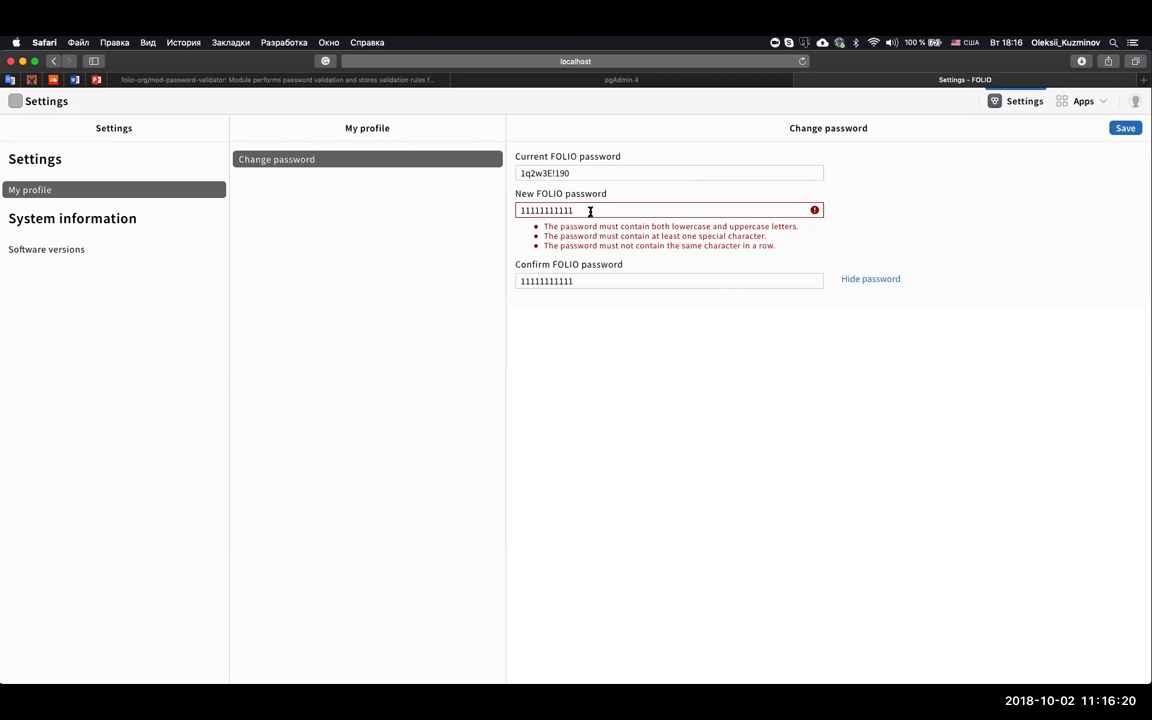
left_click_drag(599, 209, 393, 198)
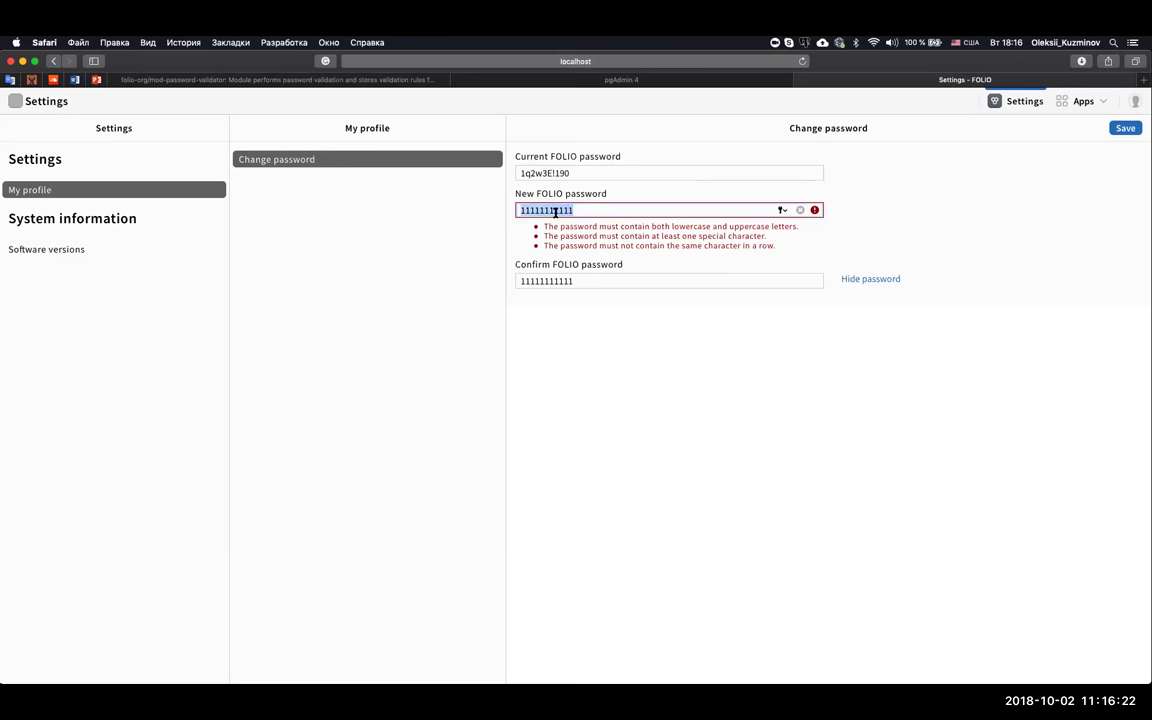
key("BackSpace")
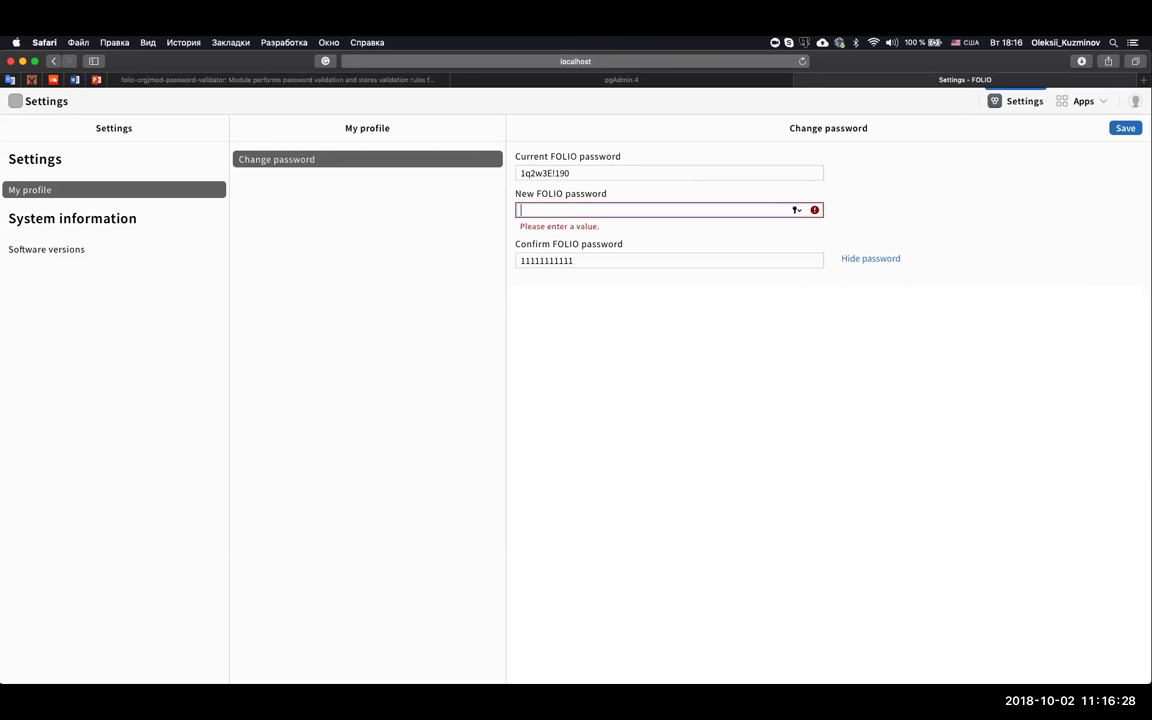
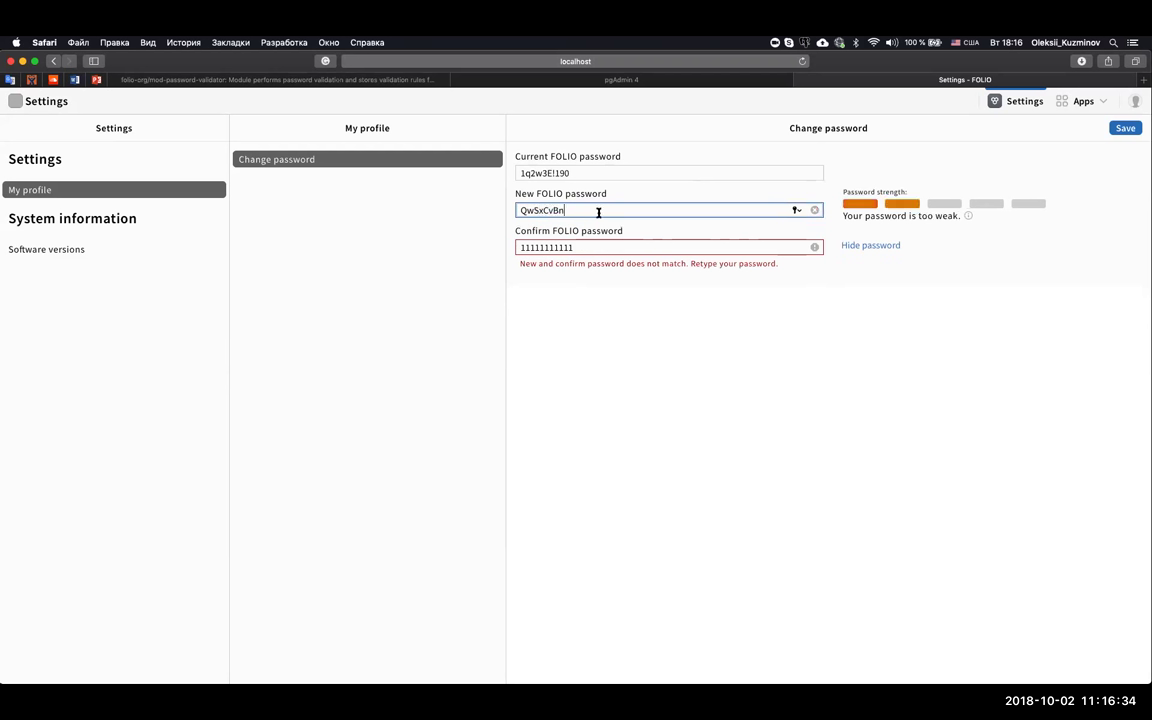
Step: Enter a mixed-case letters-only new password, copy it into the confirmation, and try saving
left_click_drag(599, 211, 494, 200)
key("super+c")
left_click_drag(580, 247, 481, 247)
key("super+v")
left_click(712, 288)
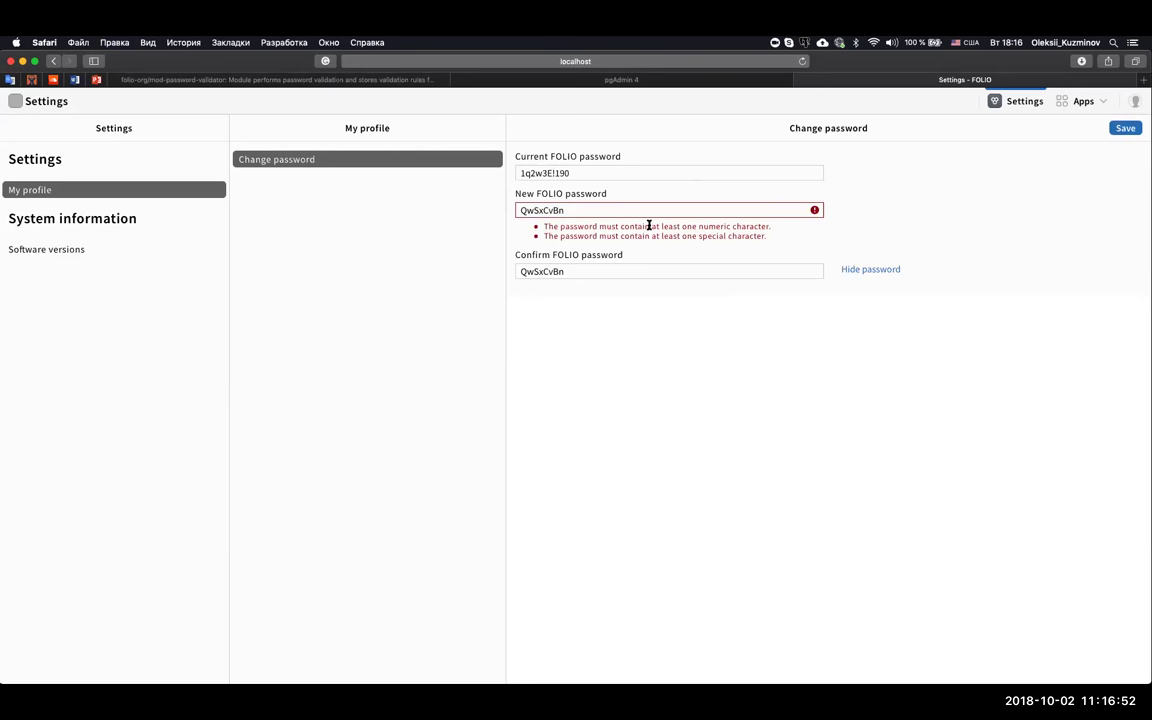
Step: Append the digit 1 to both new and confirmation passwords and try saving again
left_click(568, 210)
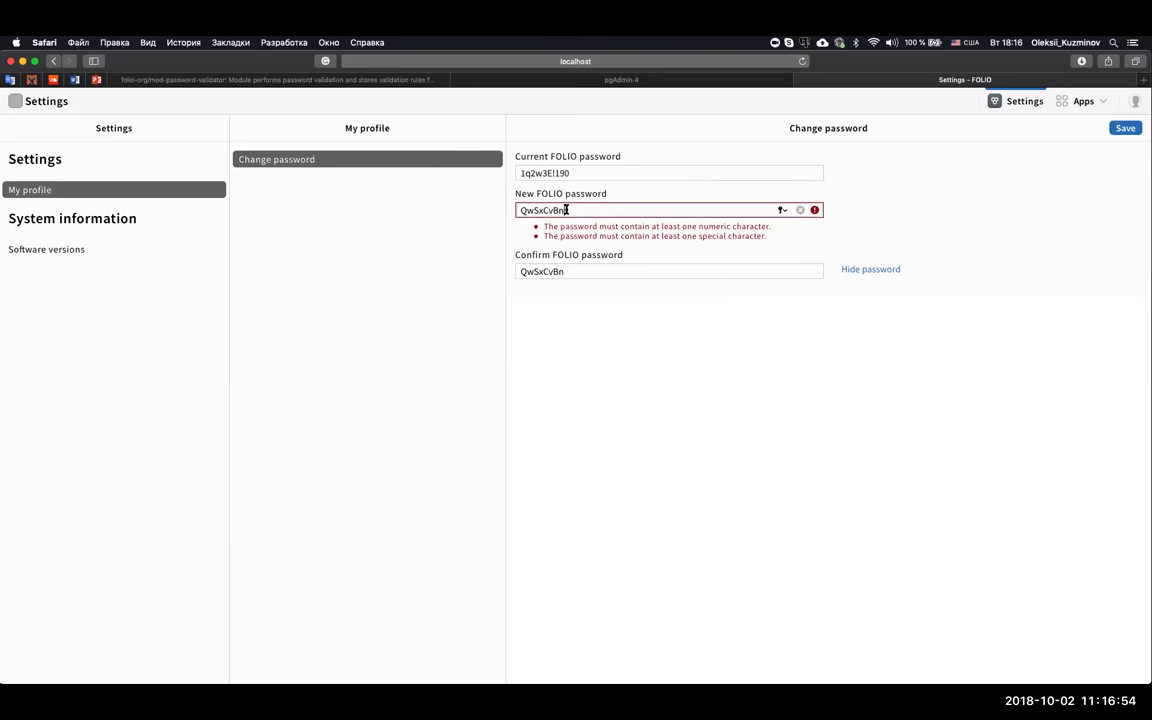
type("1")
key("shift+Left")
key("shift+Left")
key("shift+Left")
key("shift+Left")
key("shift+Left")
key("shift+Left")
key("shift+Left")
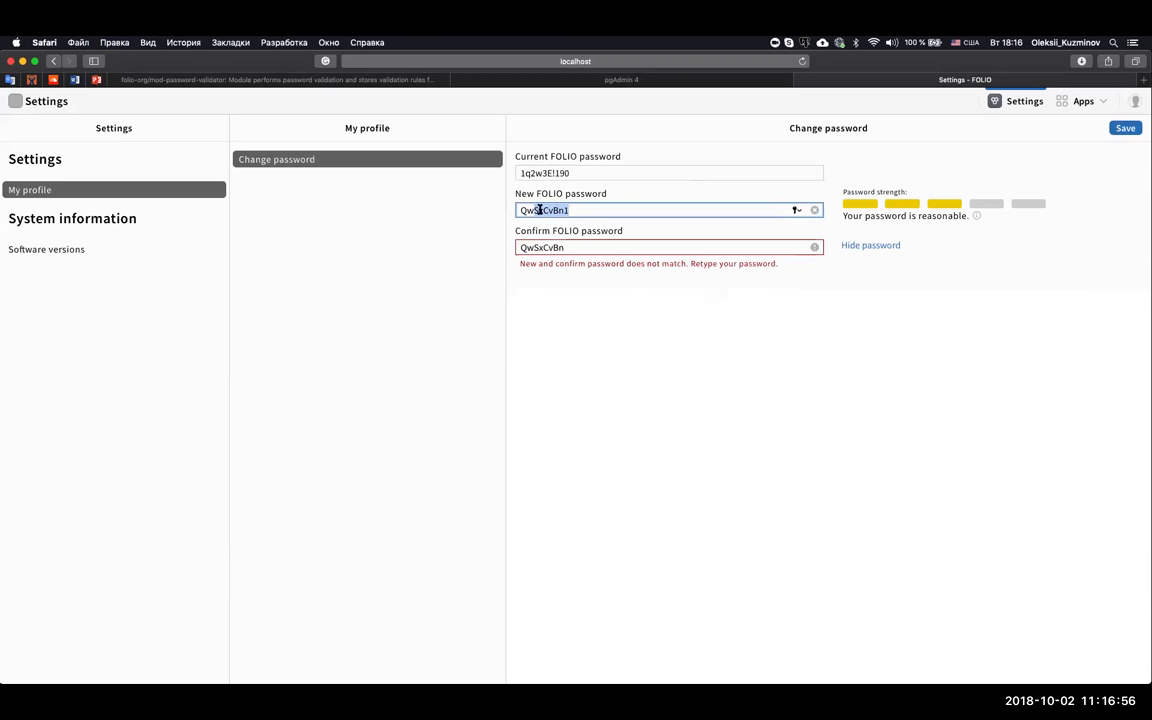
key("shift+Left")
key("shift+Left")
key("Right")
key("BackSpace")
type("1")
key("super+a")
left_click(573, 247)
type("1")
left_click(1124, 128)
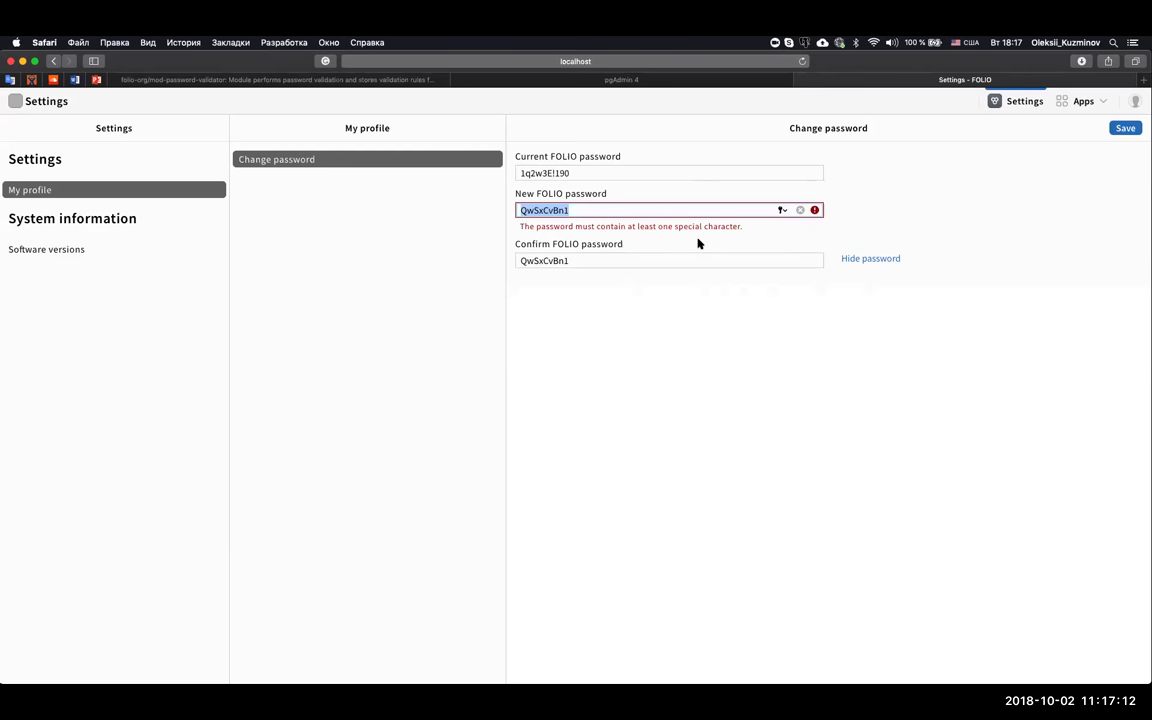
Step: Append '!' to the new password, paste it into the confirmation field, and save the change
left_click(700, 260)
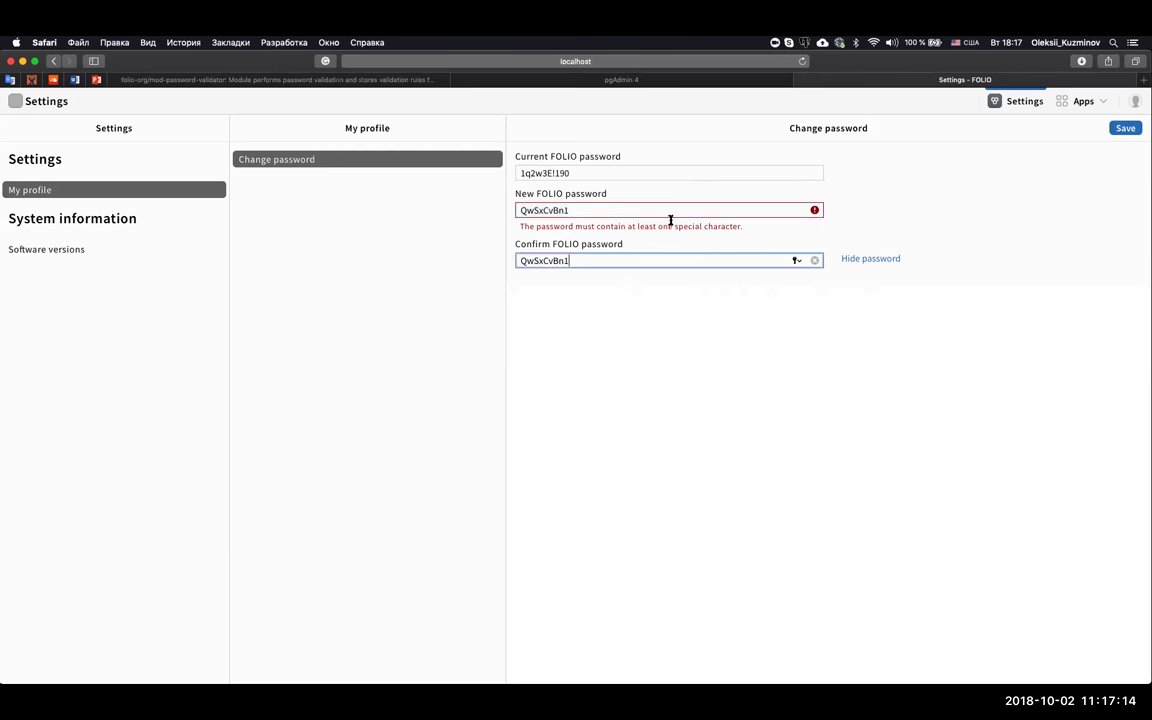
left_click(662, 209)
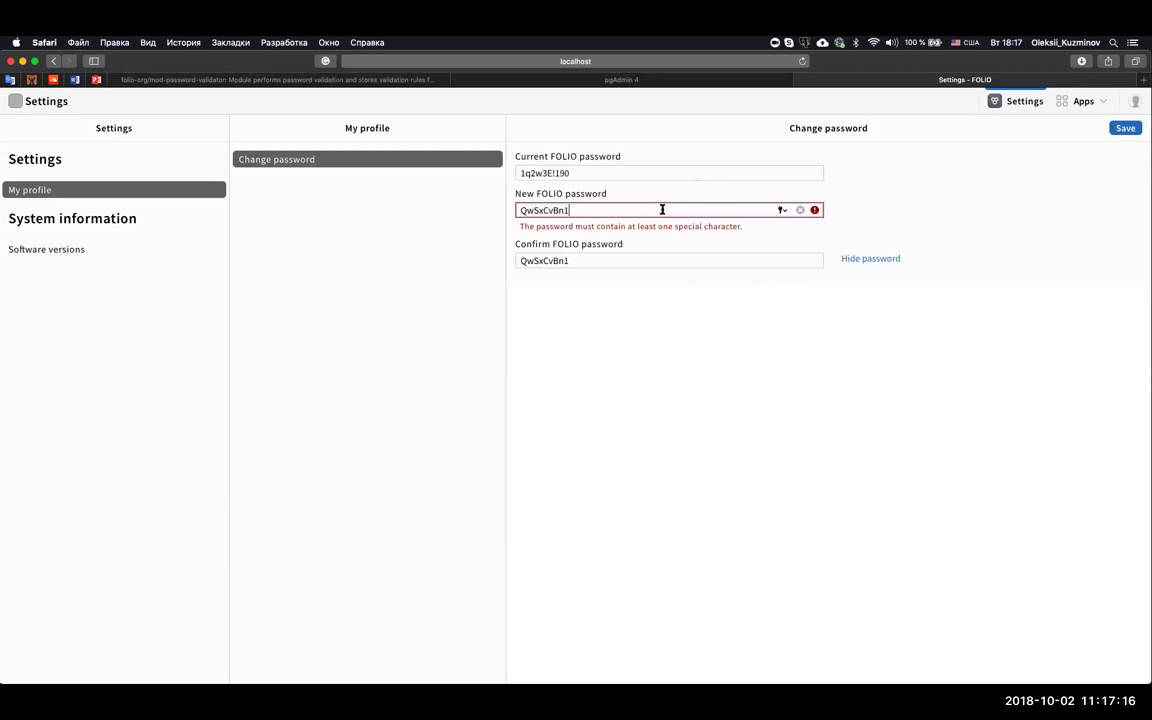
type("!")
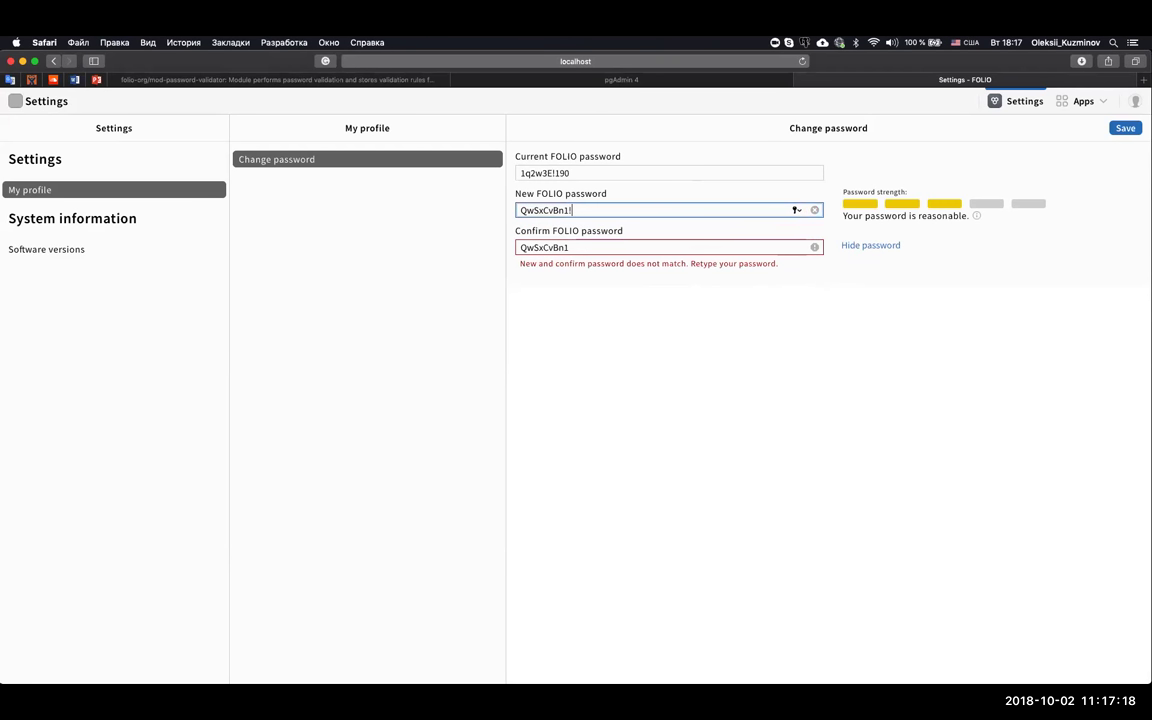
left_click_drag(663, 208, 492, 210)
left_click_drag(580, 247, 497, 237)
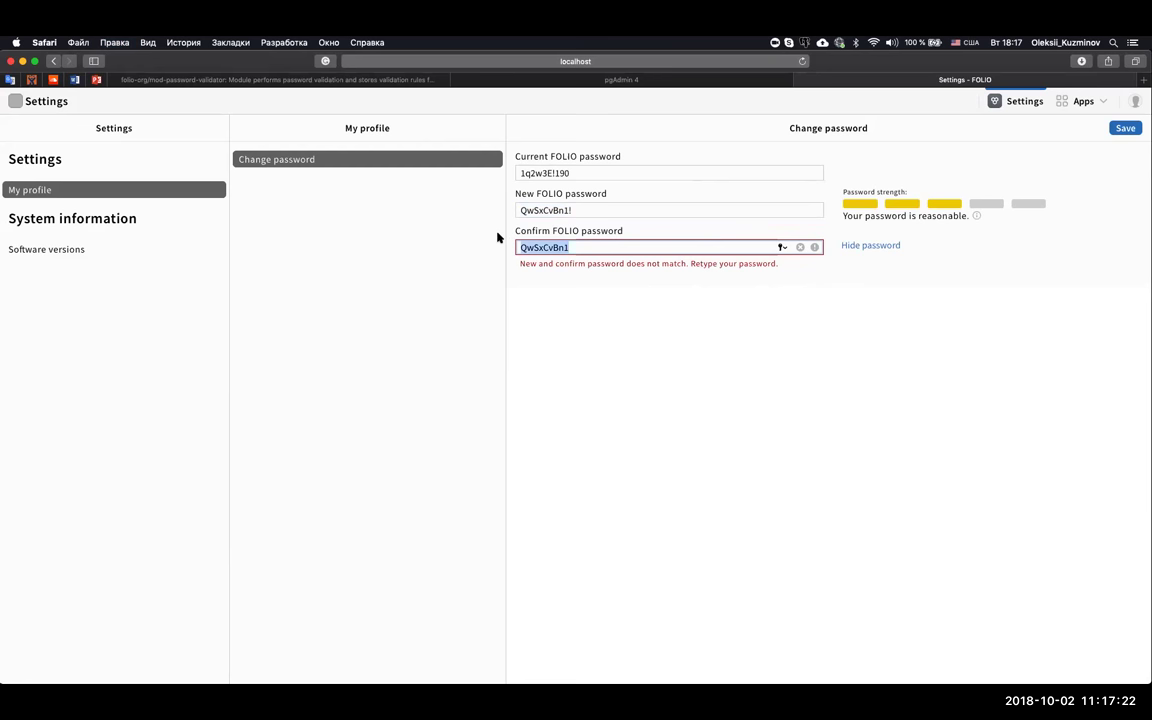
key("super+v")
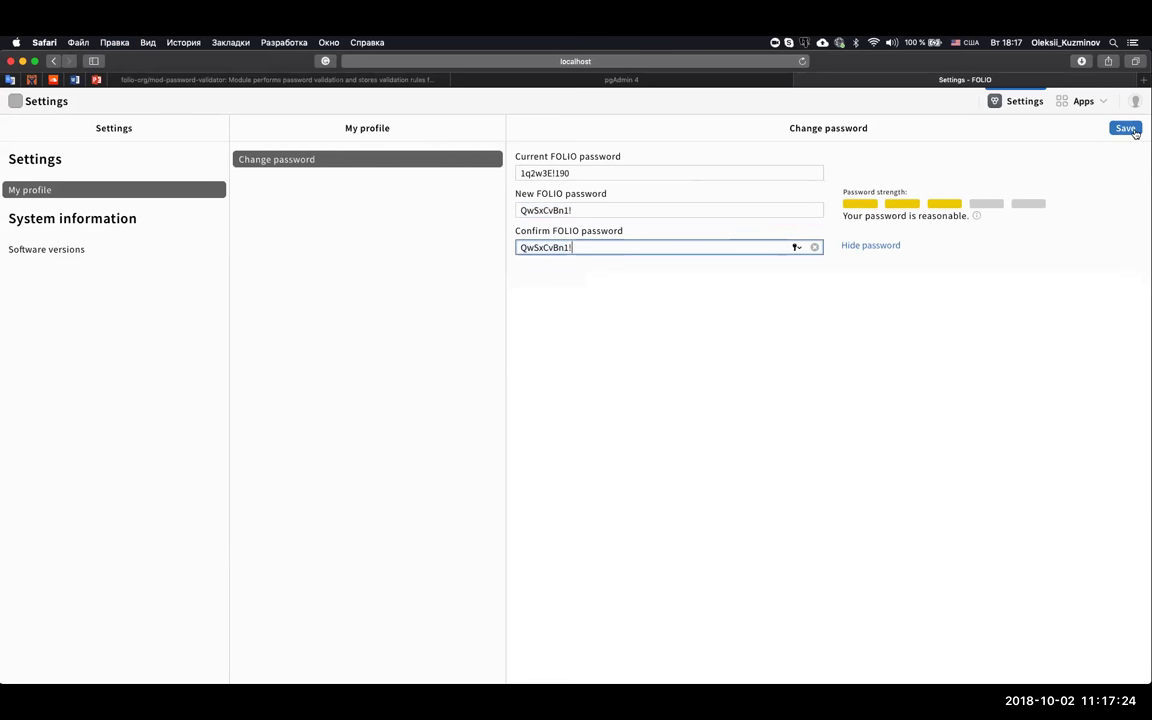
left_click(1133, 130)
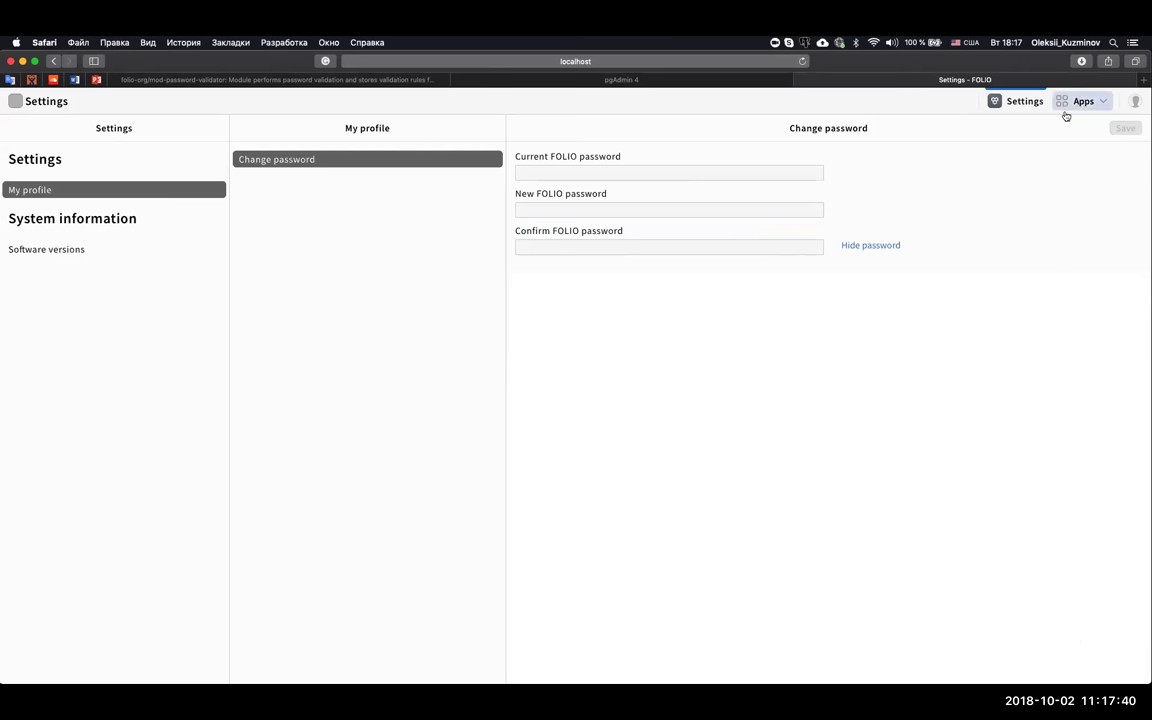
Step: Log out of FOLIO and decline Safari's offer to update the saved password
left_click(1134, 104)
left_click(982, 177)
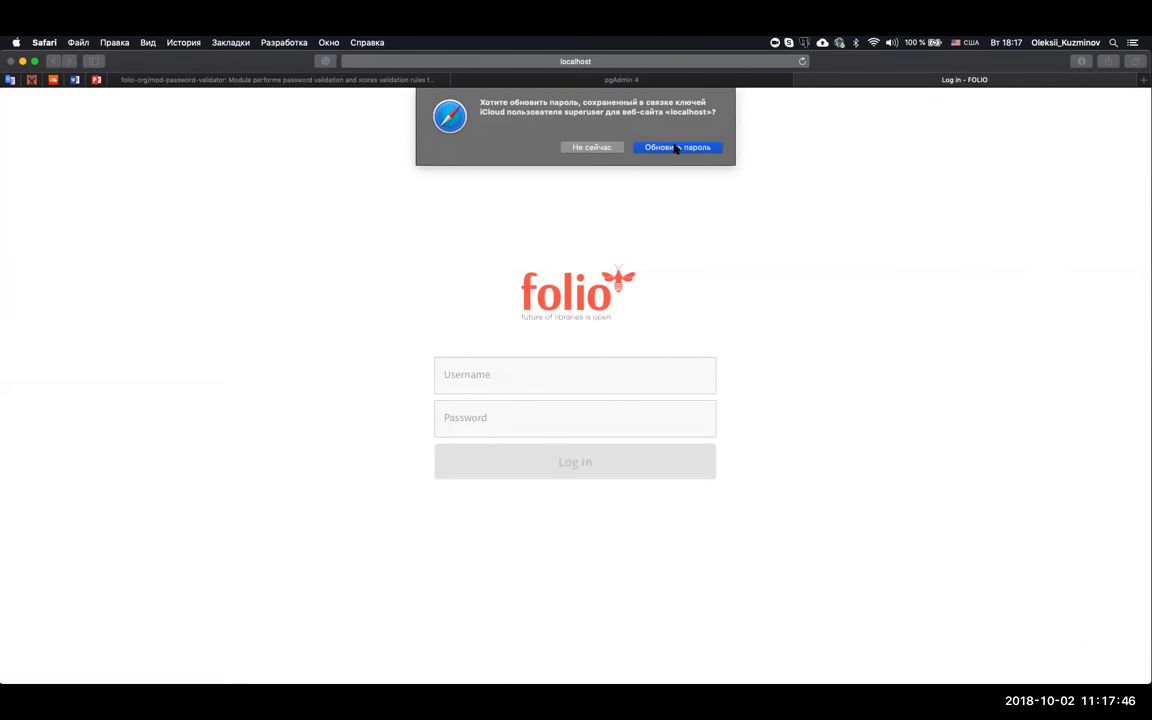
left_click(590, 147)
Step: Enter the username and the new password on the FOLIO login page
left_click(543, 372)
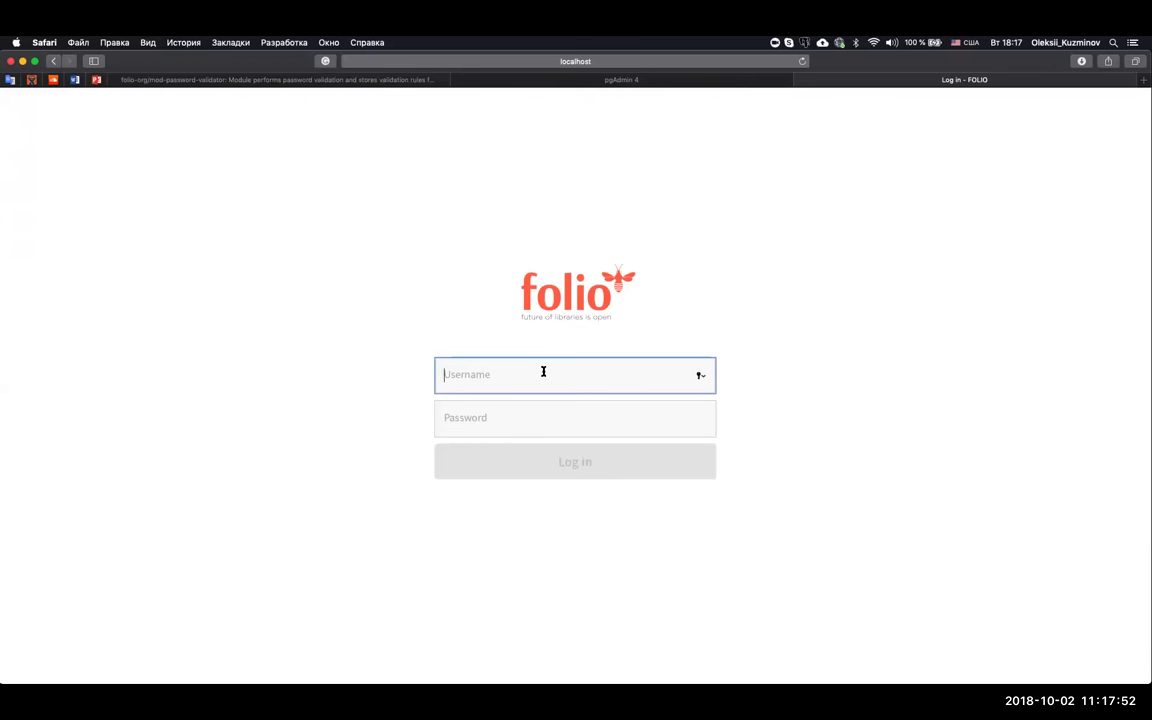
type("s")
key("BackSpace")
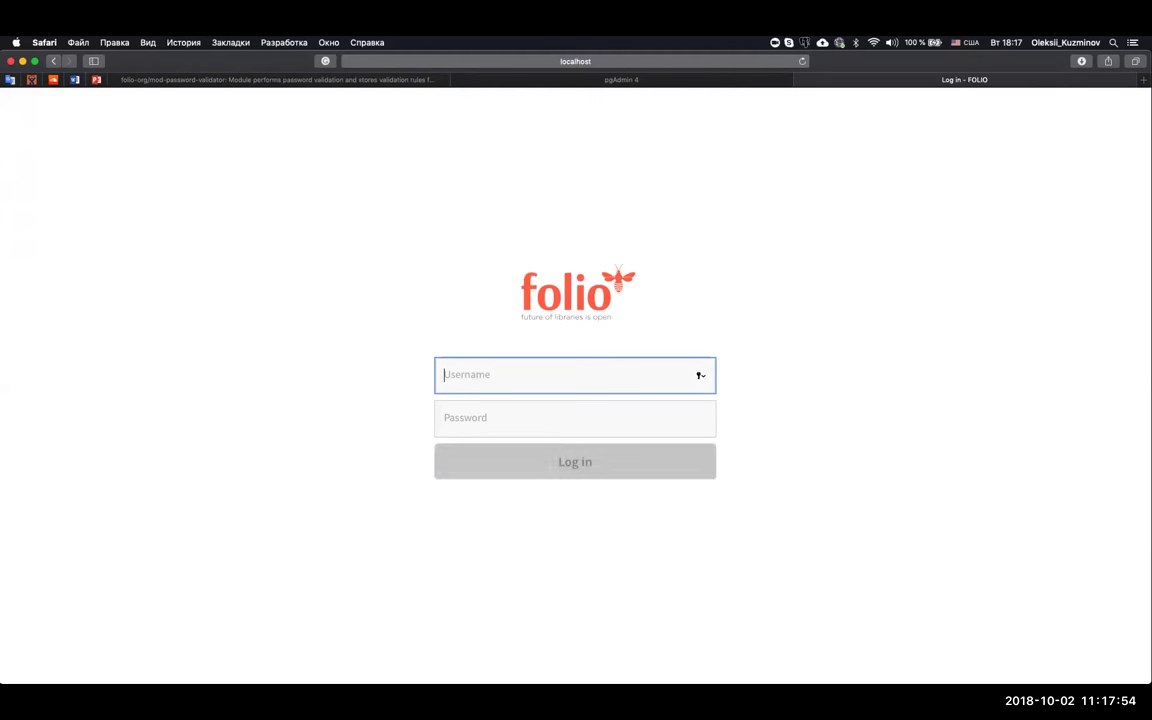
type("superuser")
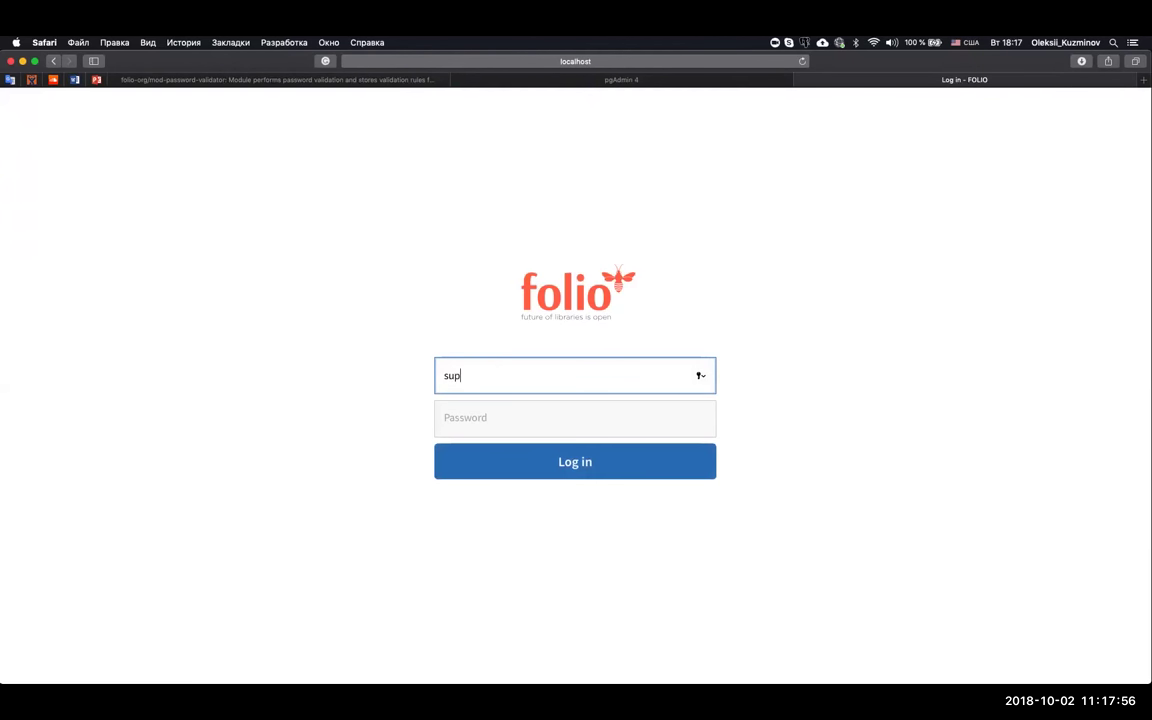
left_click(512, 412)
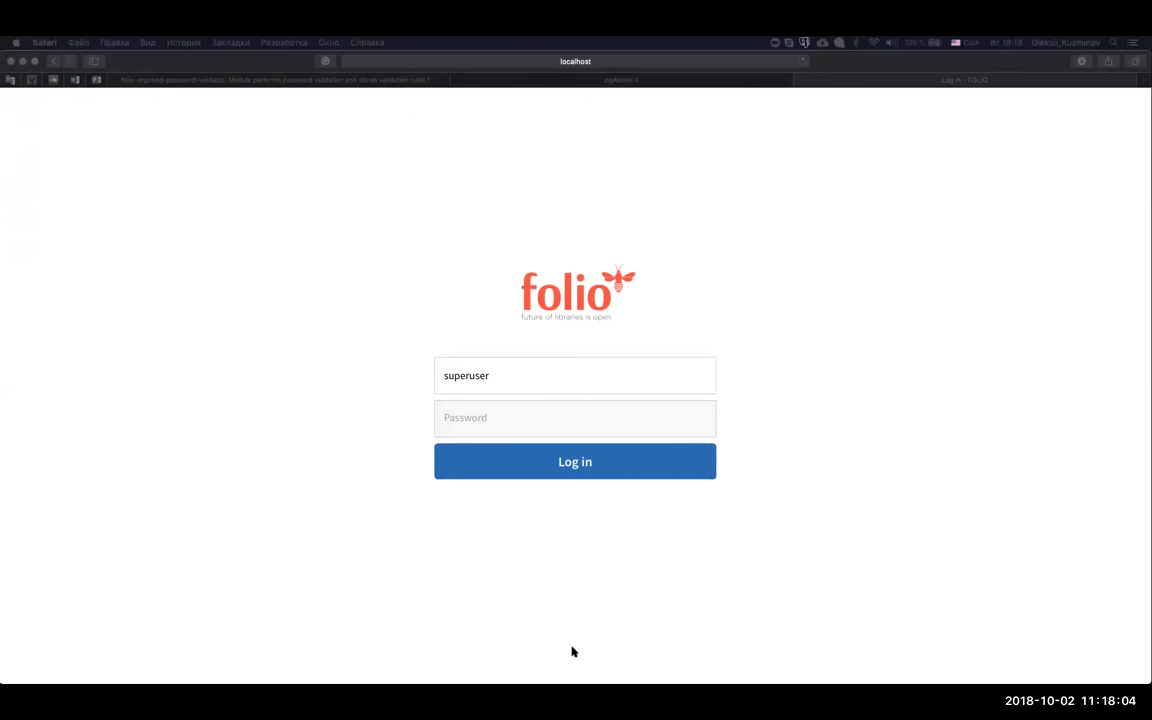
left_click(545, 428)
type("••••••••••")
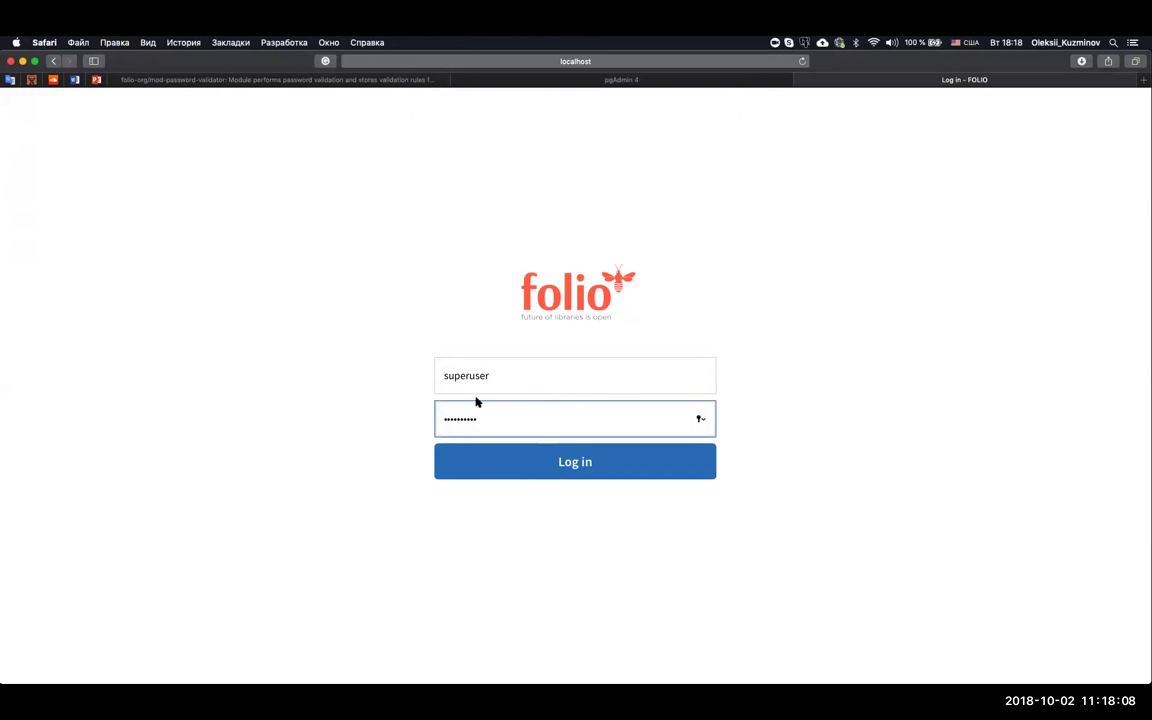
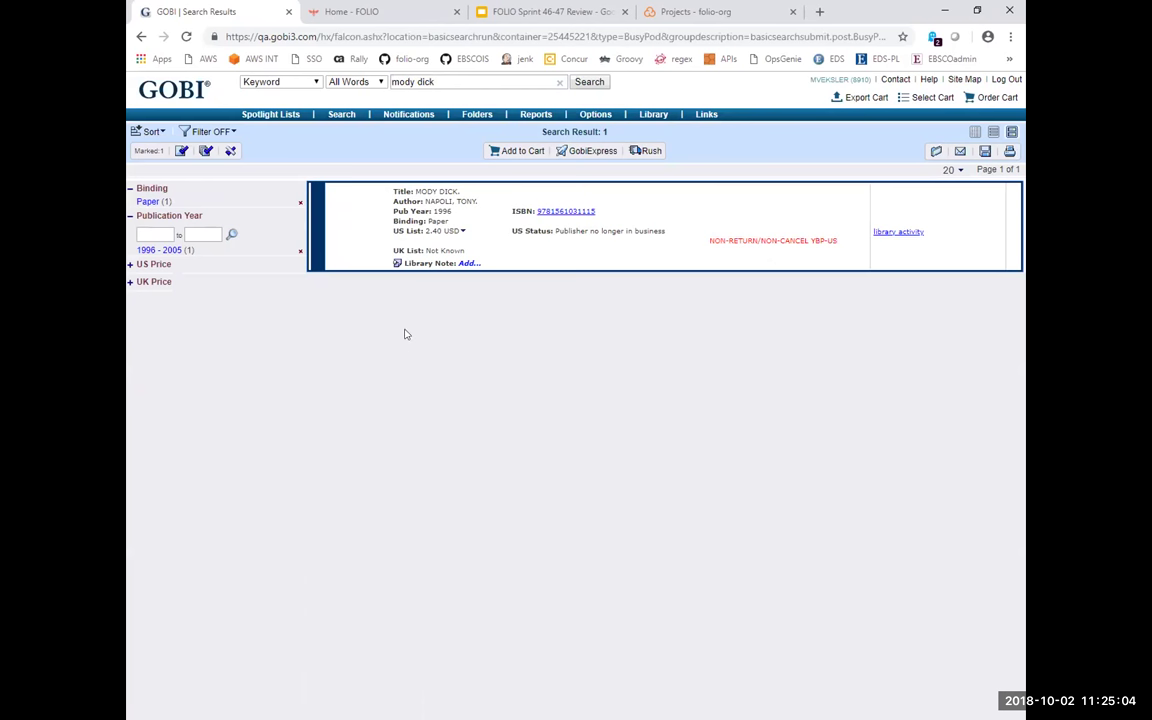
Step: Run a GOBI keyword search for 'mody dick', listing the 1996 paperback MODY DICK
left_click(458, 82)
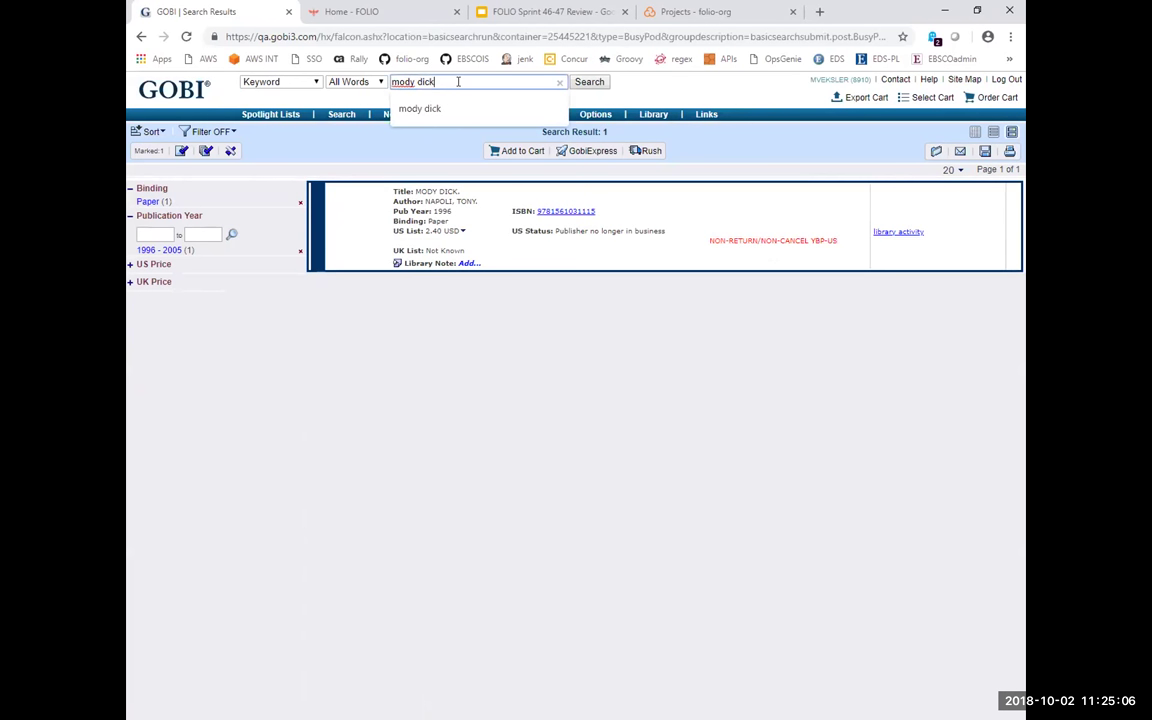
Step: Search for 'scanner darkly' and start a GobiExpress order for the 2011 paperback edition
triple_click(409, 83)
key("BackSpace")
type("scanner darkly")
key("Return")
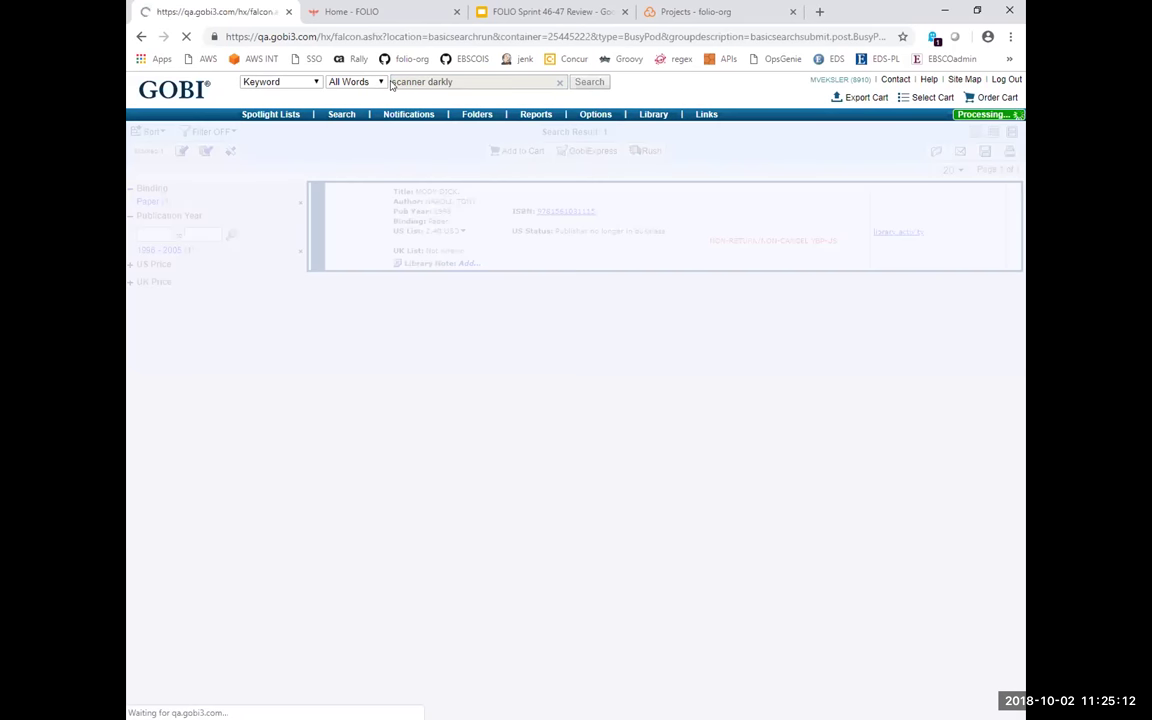
scroll(484, 312, "down", 3)
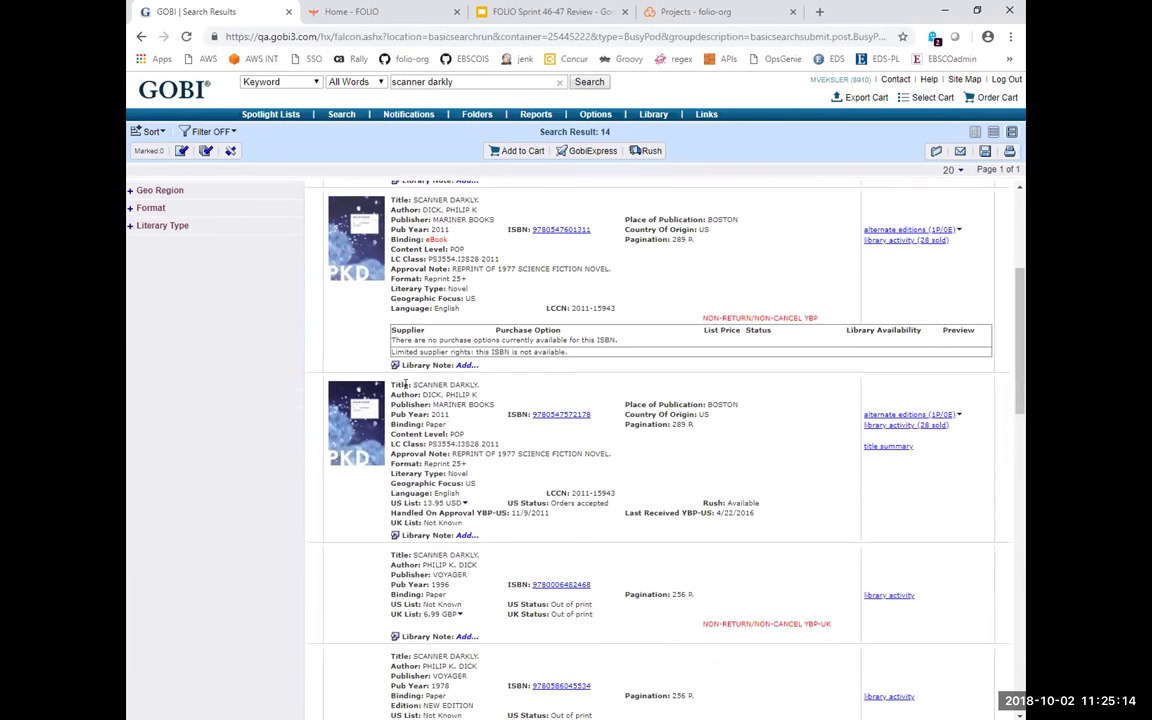
left_click(311, 473)
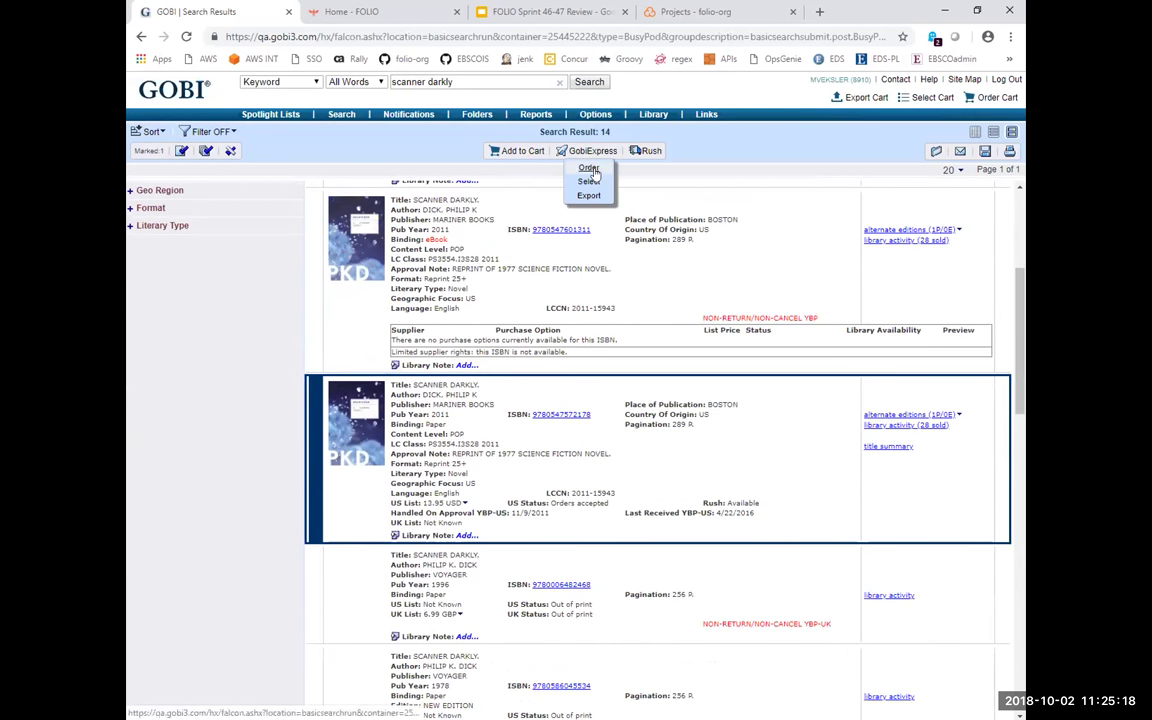
left_click(590, 152)
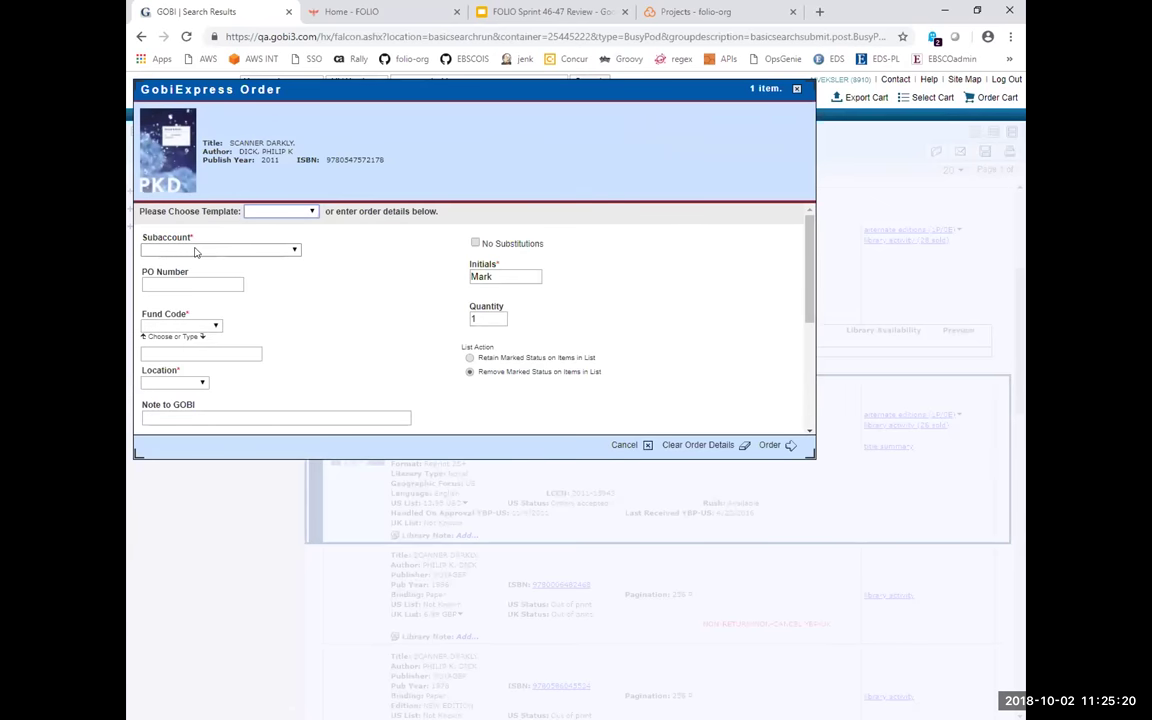
Step: Charge the order to subaccount 8910-10 US US FIRM ORDER, fund GIFTS-OT, location KU/CC/DI/2
left_click(200, 249)
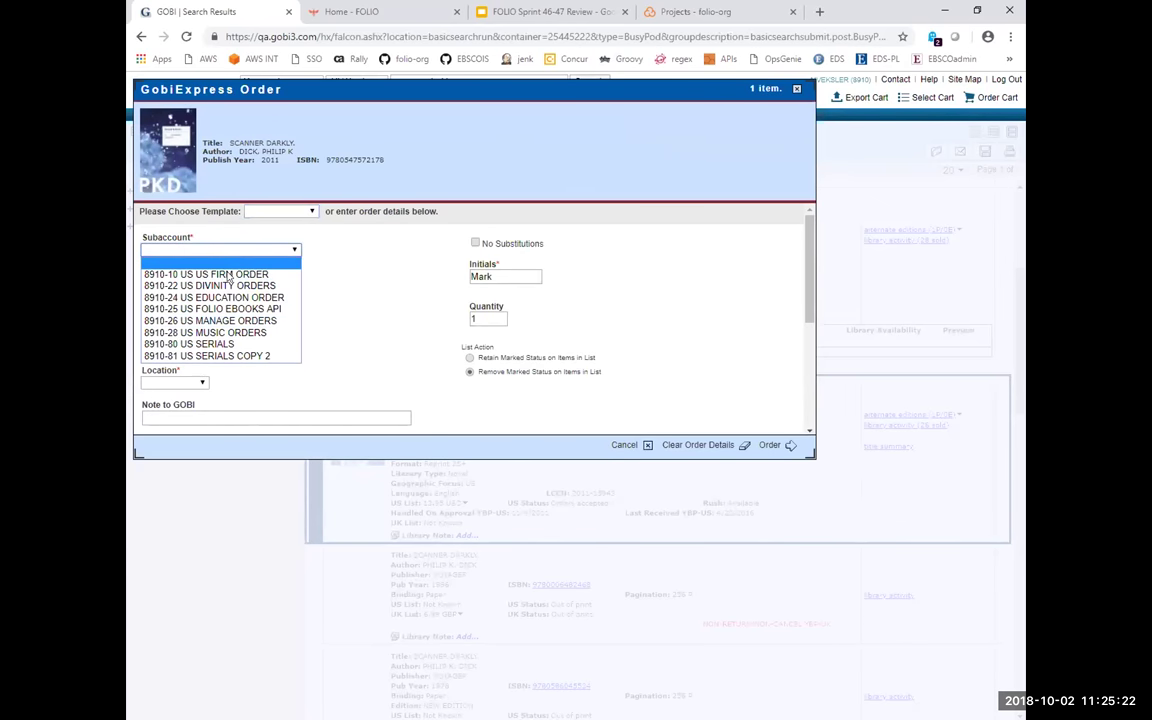
left_click(228, 275)
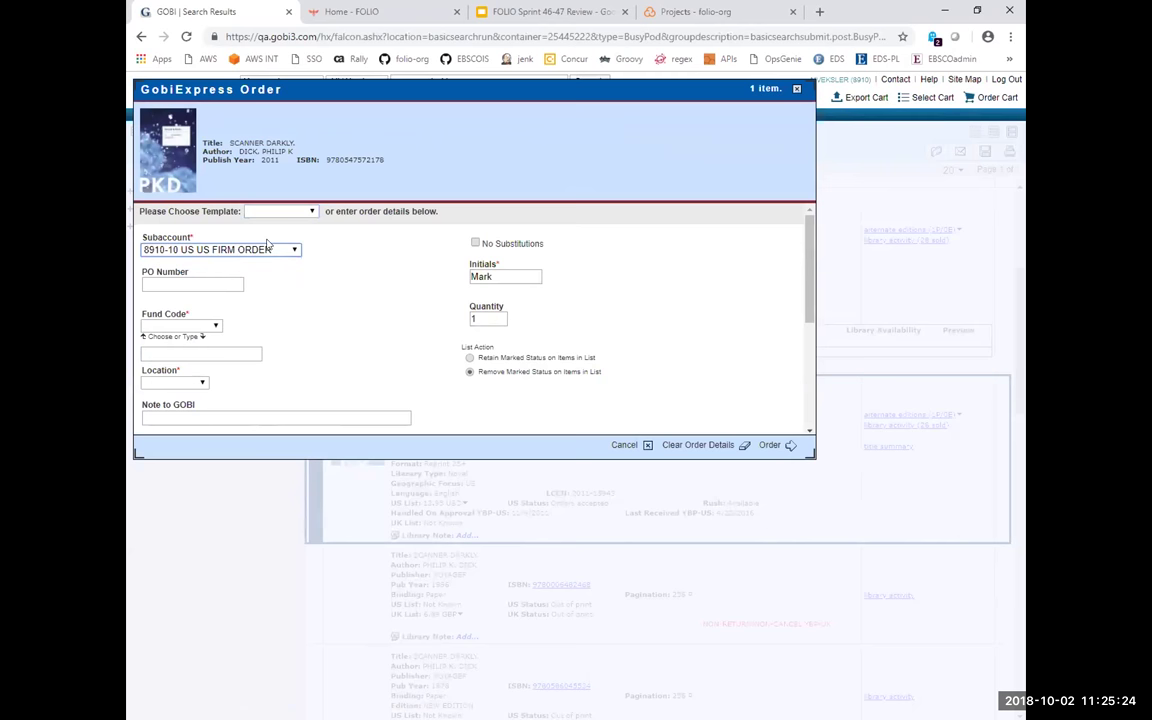
left_click(205, 324)
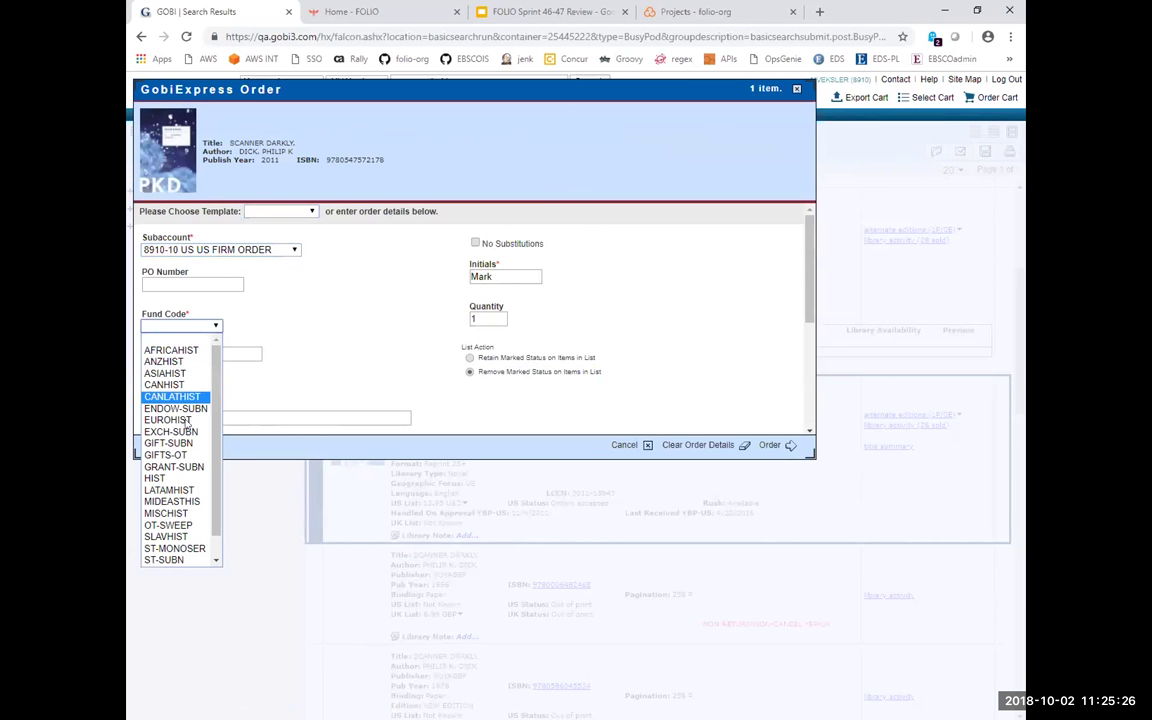
left_click(165, 455)
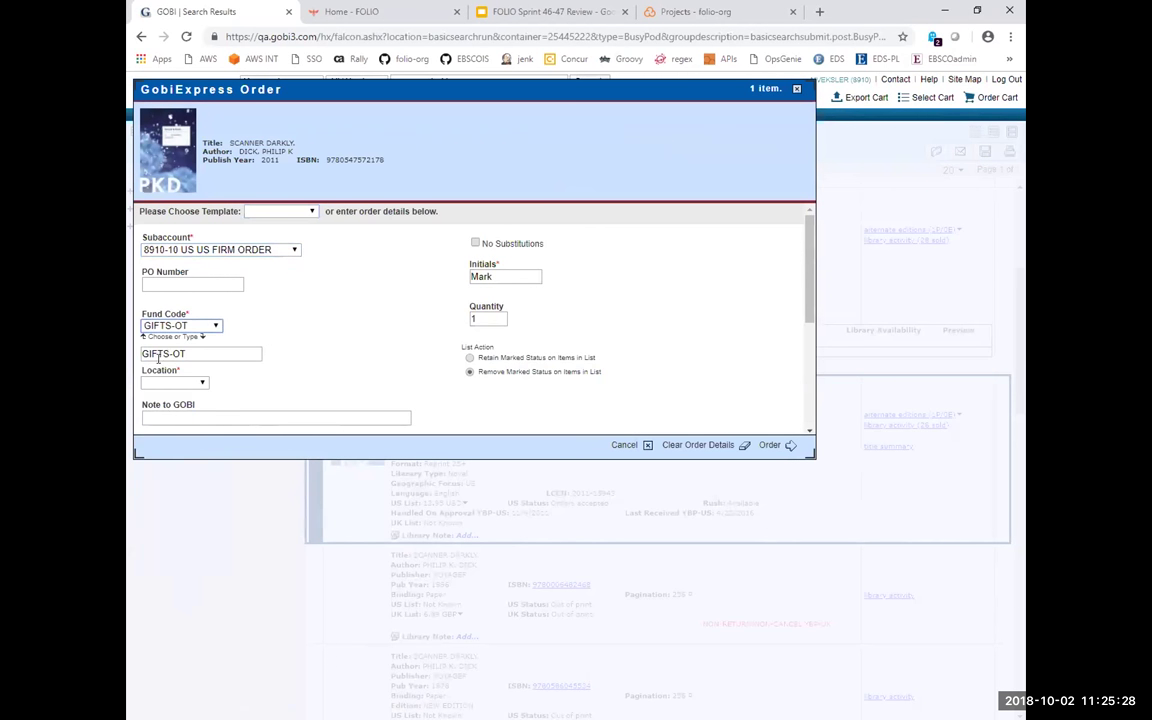
left_click(197, 381)
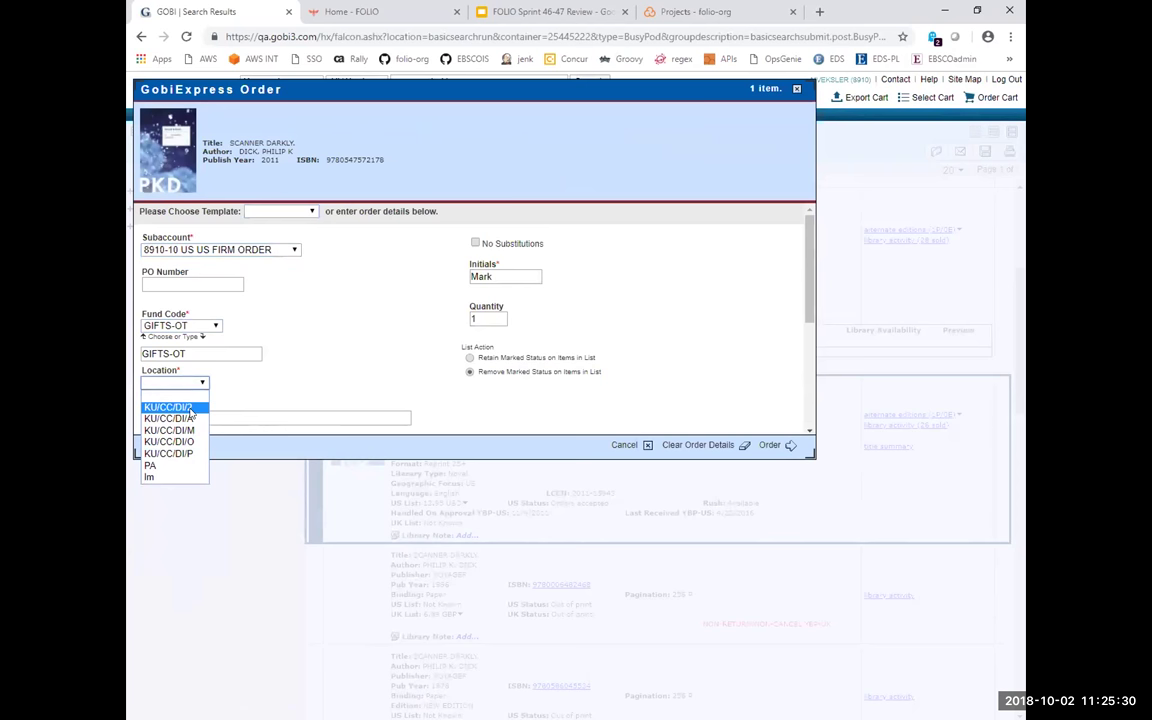
left_click(191, 412)
Step: Add the note to GOBI 'Hello GOBI!' and set the material type to Book
scroll(255, 298, "down", 3)
scroll(207, 336, "up", 2)
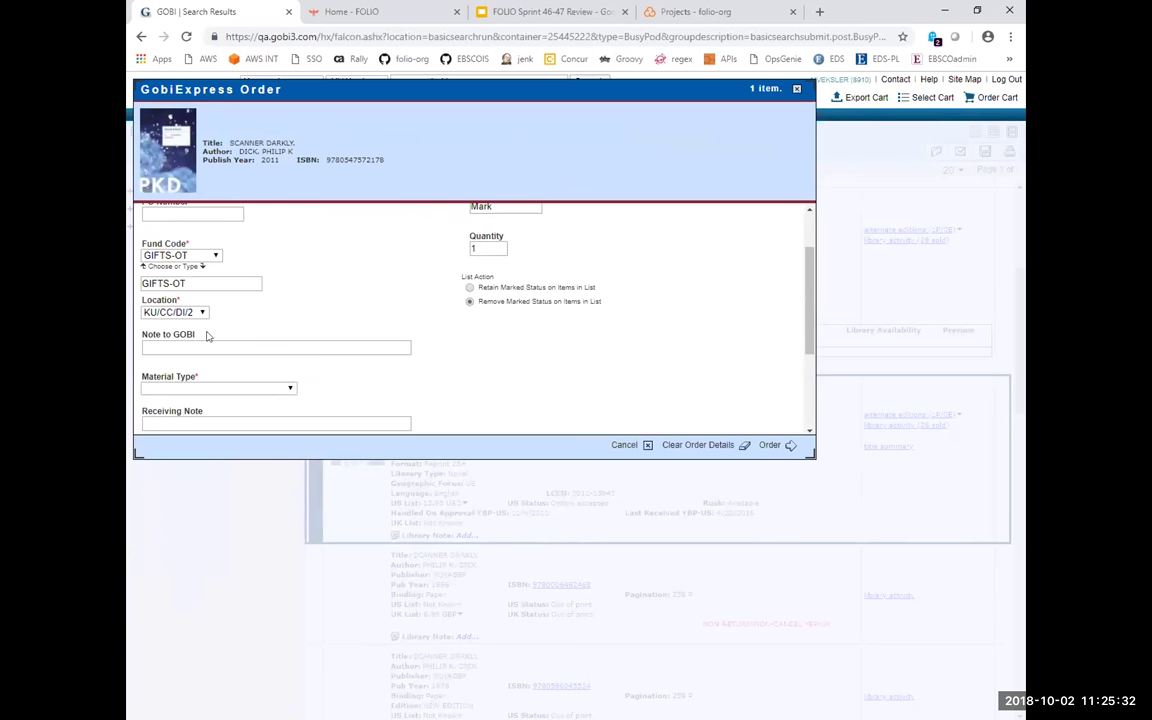
left_click(202, 346)
left_click(150, 376)
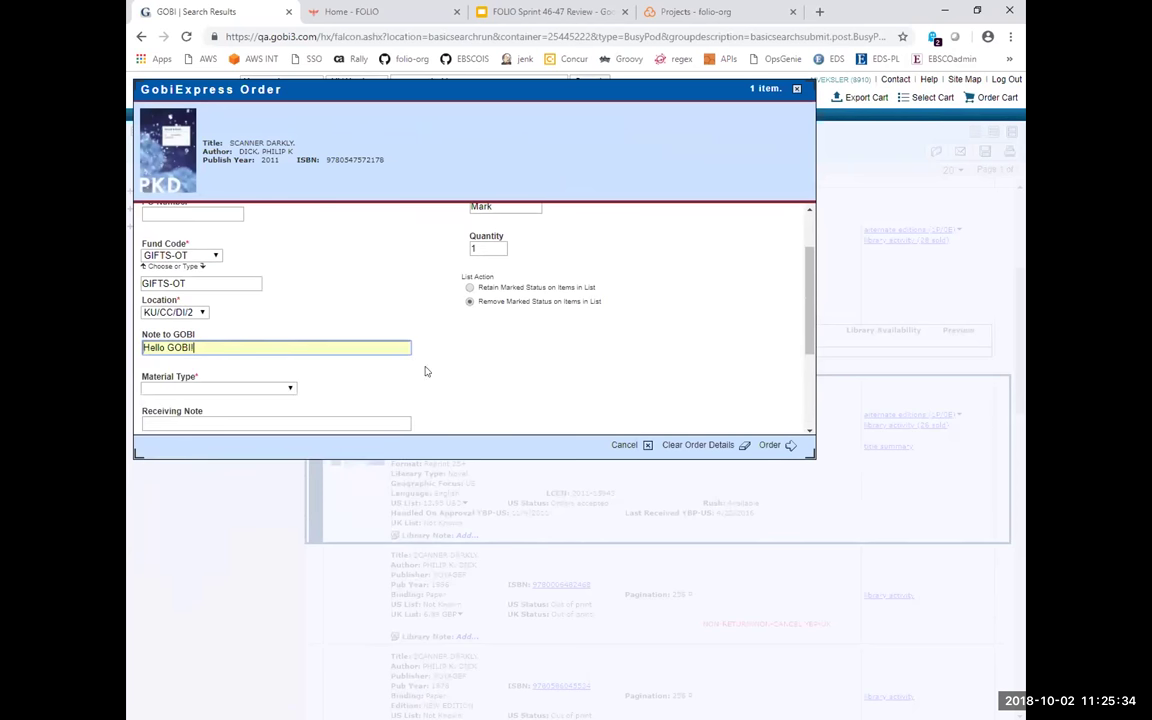
left_click(210, 388)
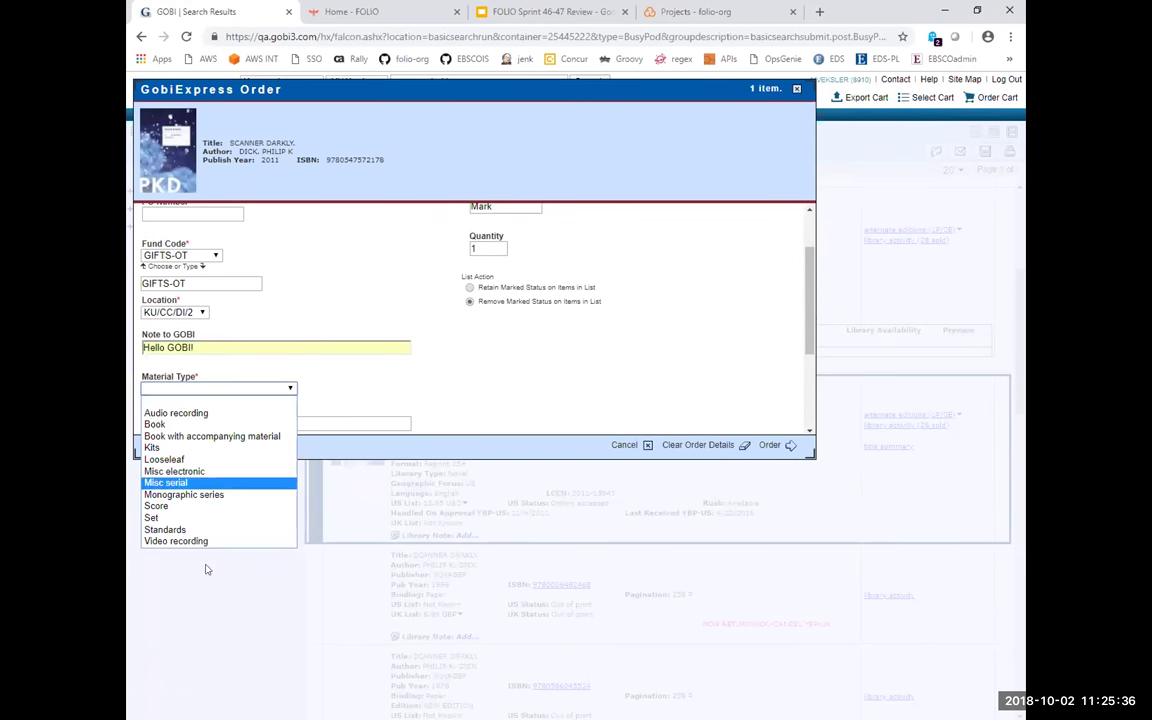
left_click(175, 424)
Step: Fill in the notify-upon-receipt receiving note and the requestor's name from saved entries
scroll(300, 388, "down", 3)
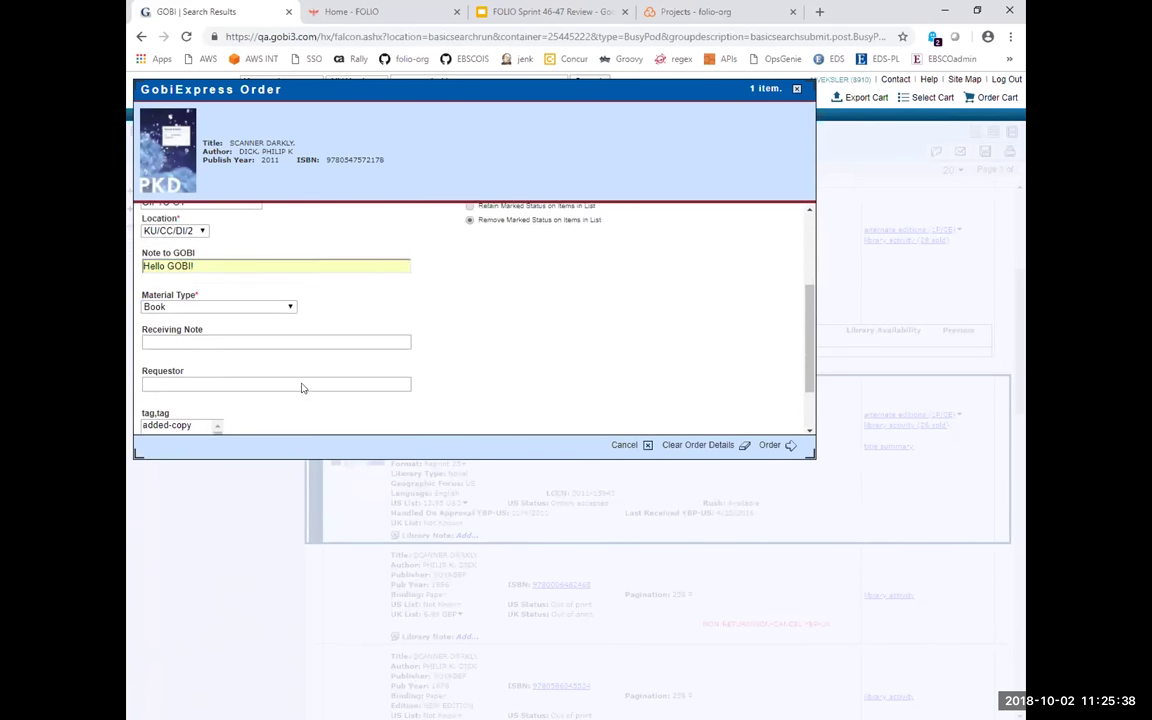
left_click(193, 282)
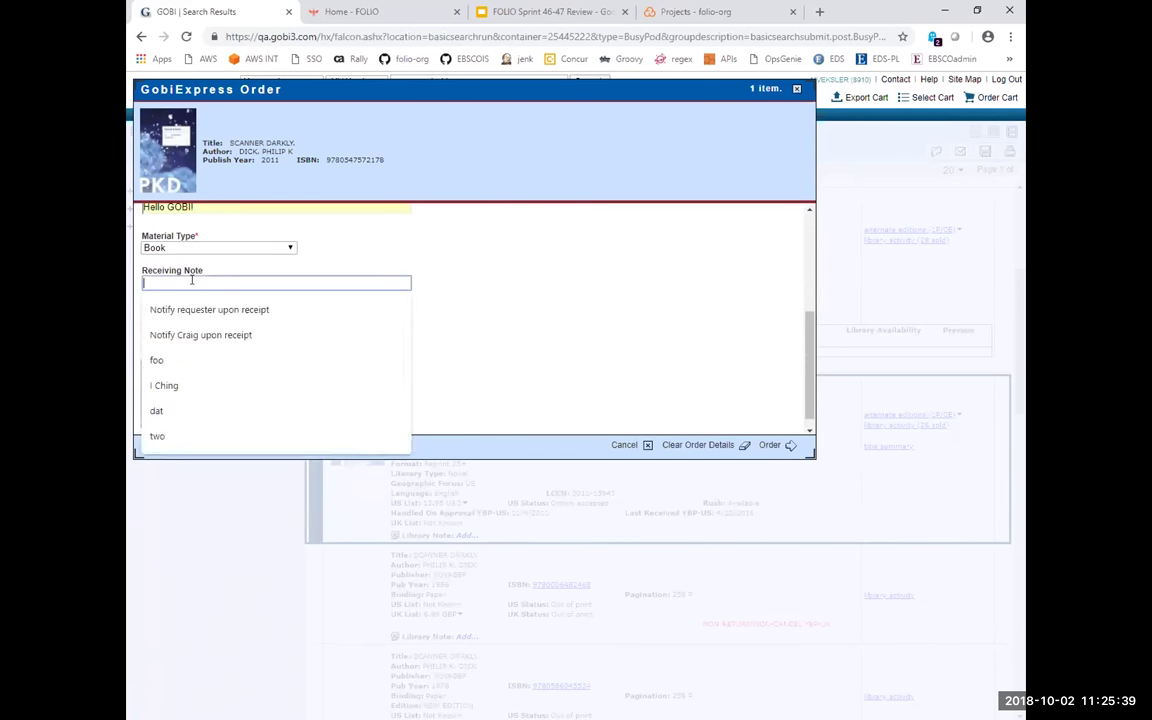
left_click(197, 335)
left_click(185, 325)
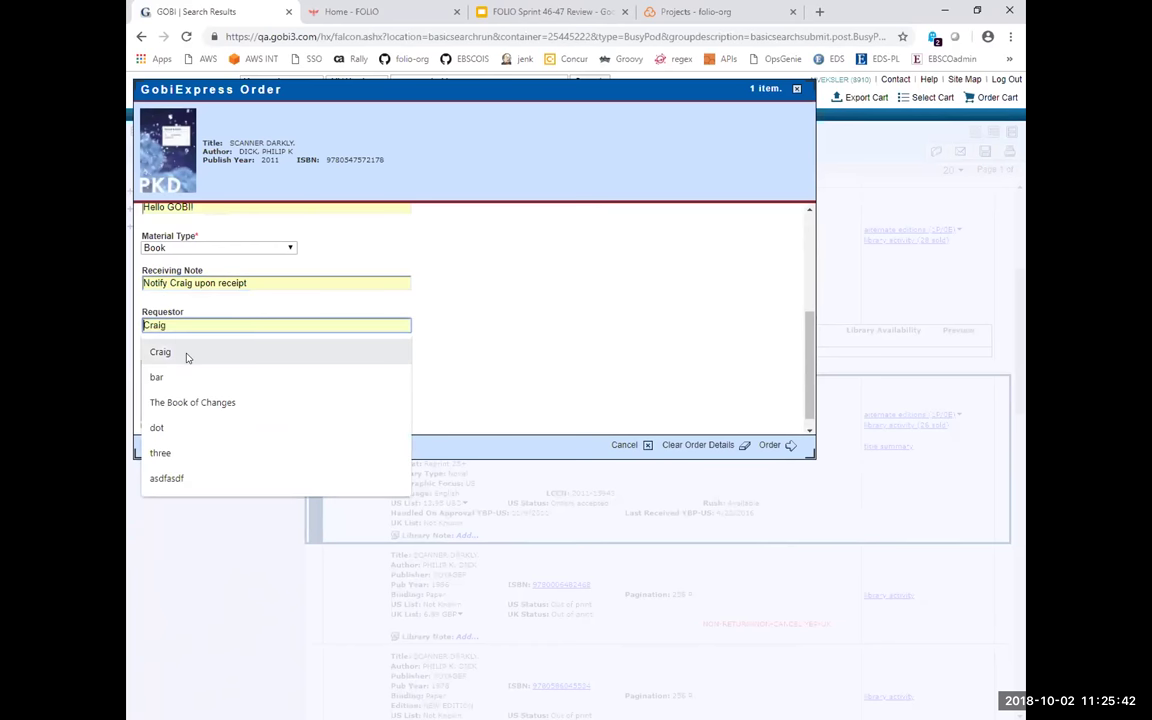
left_click(185, 353)
Step: Tag the order added-copy, priority1 and priority2, then submit the GobiExpress order
scroll(312, 355, "down", 1)
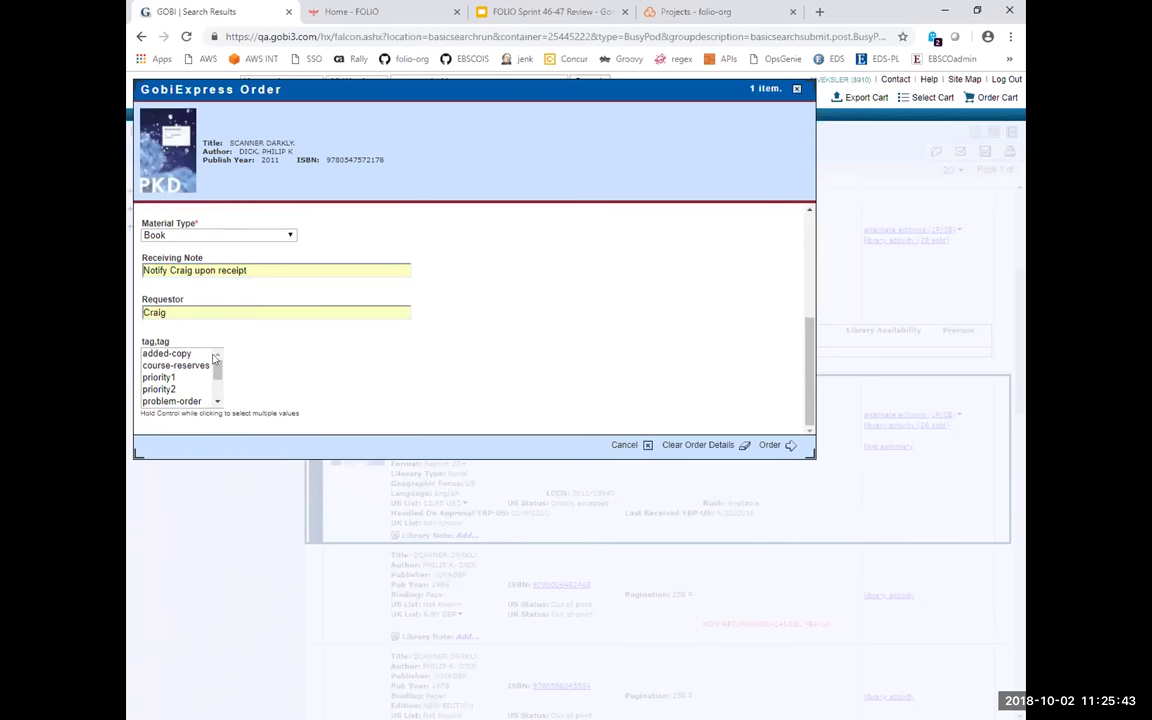
left_click(162, 354)
left_click(167, 377, "ctrl")
left_click(160, 389, "ctrl")
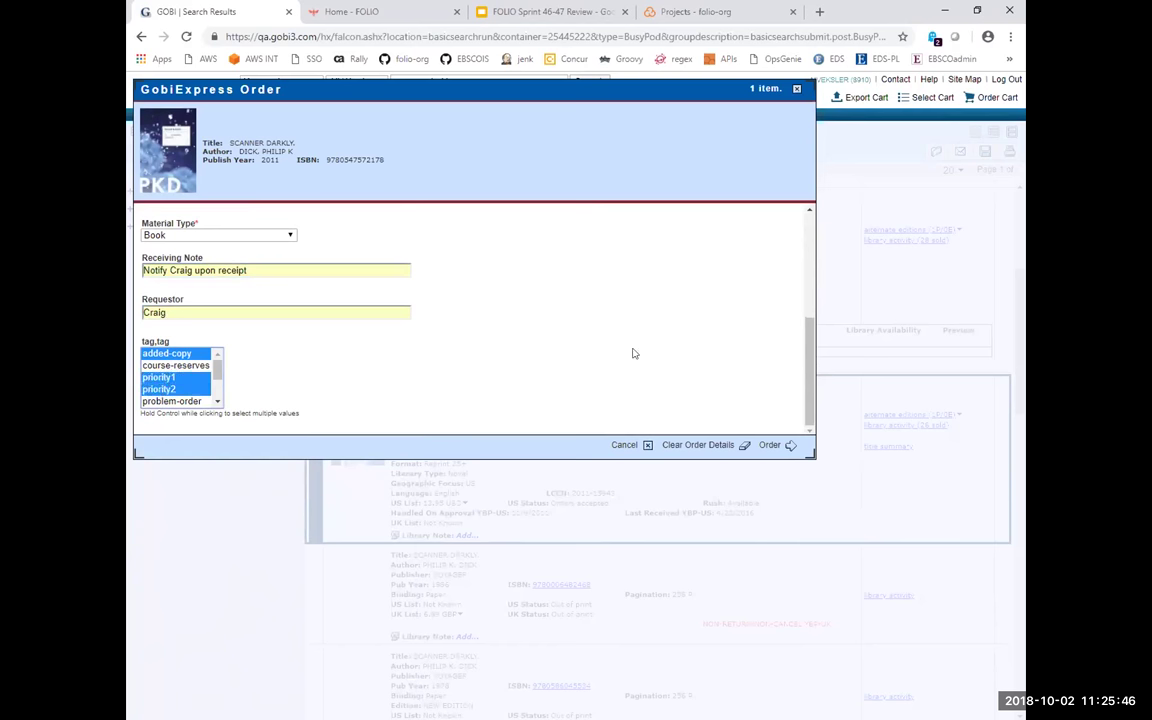
scroll(658, 357, "up", 3)
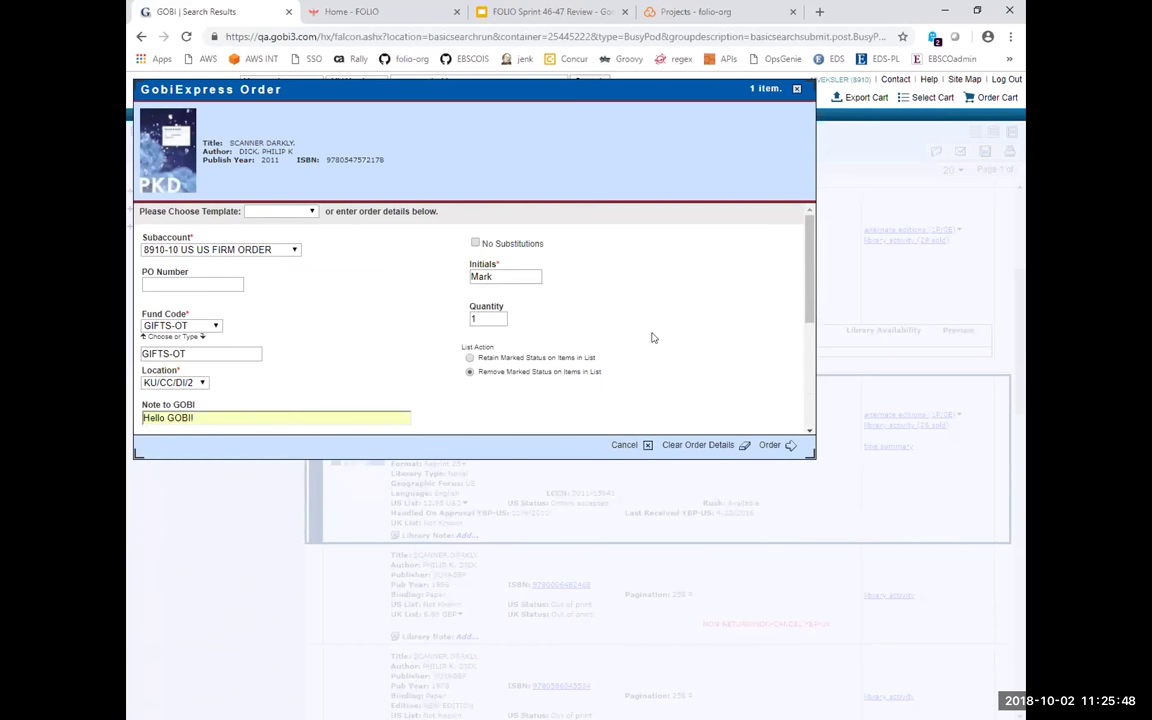
scroll(725, 401, "down", 3)
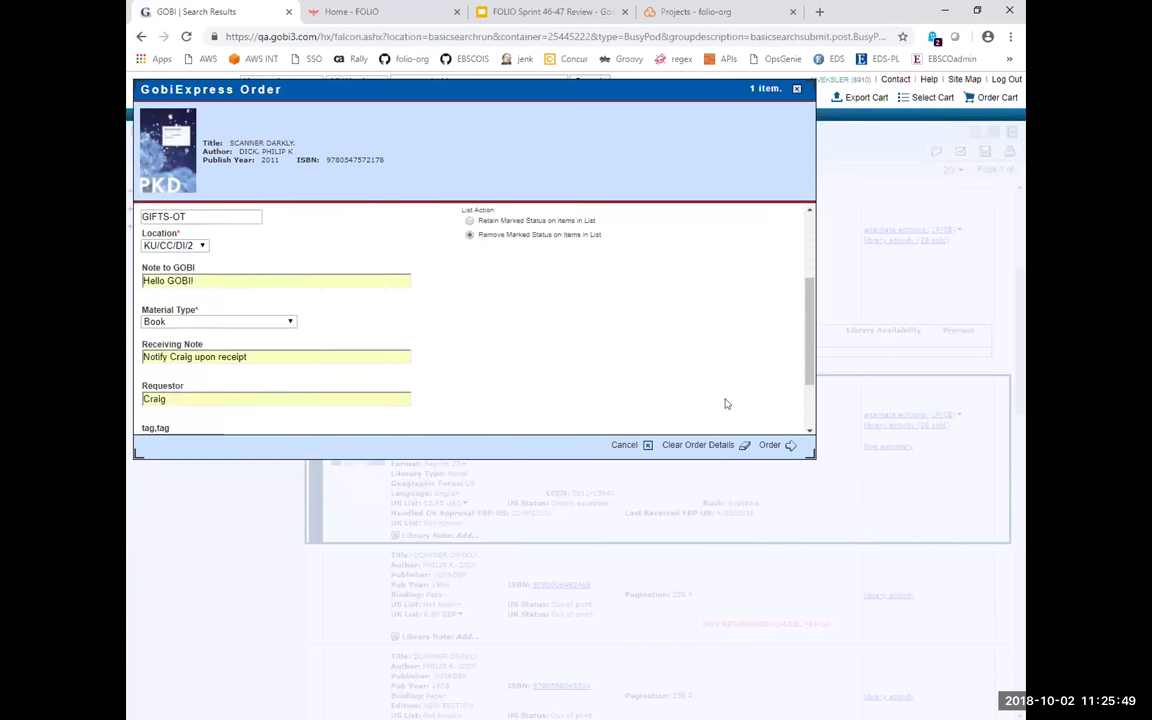
left_click(779, 443)
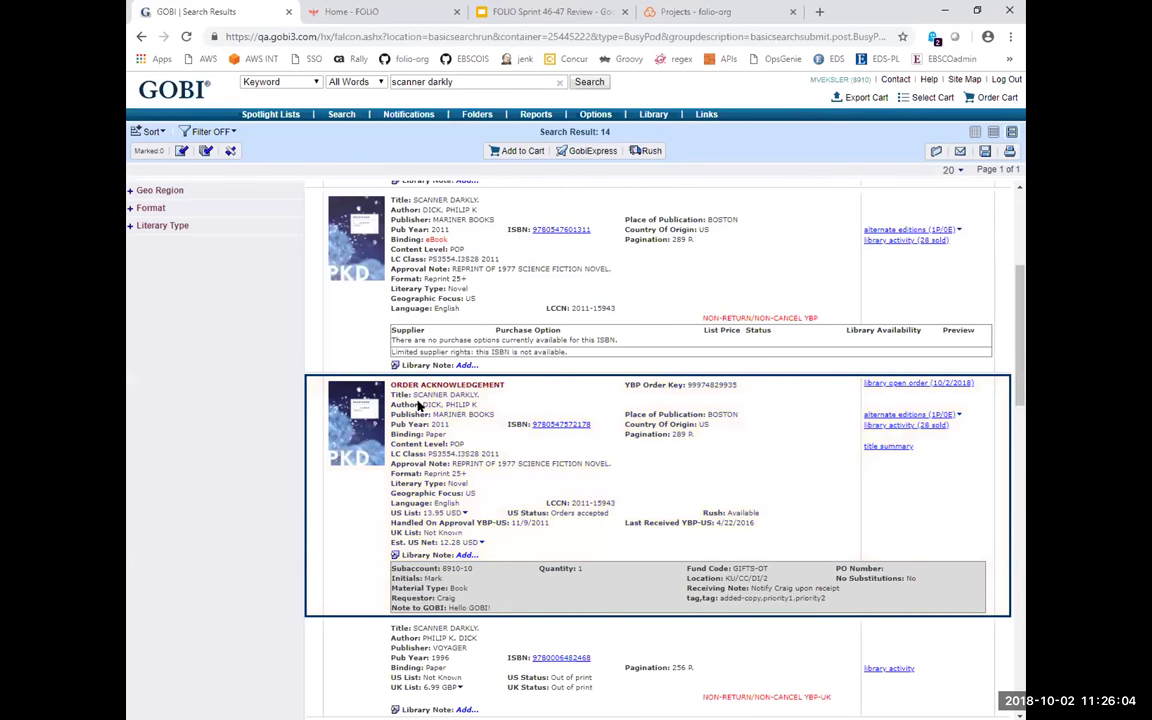
Step: Open the title's Library History and expand order A2193C7339-1 to show its details
left_click_drag(392, 384, 505, 385)
left_click(898, 386)
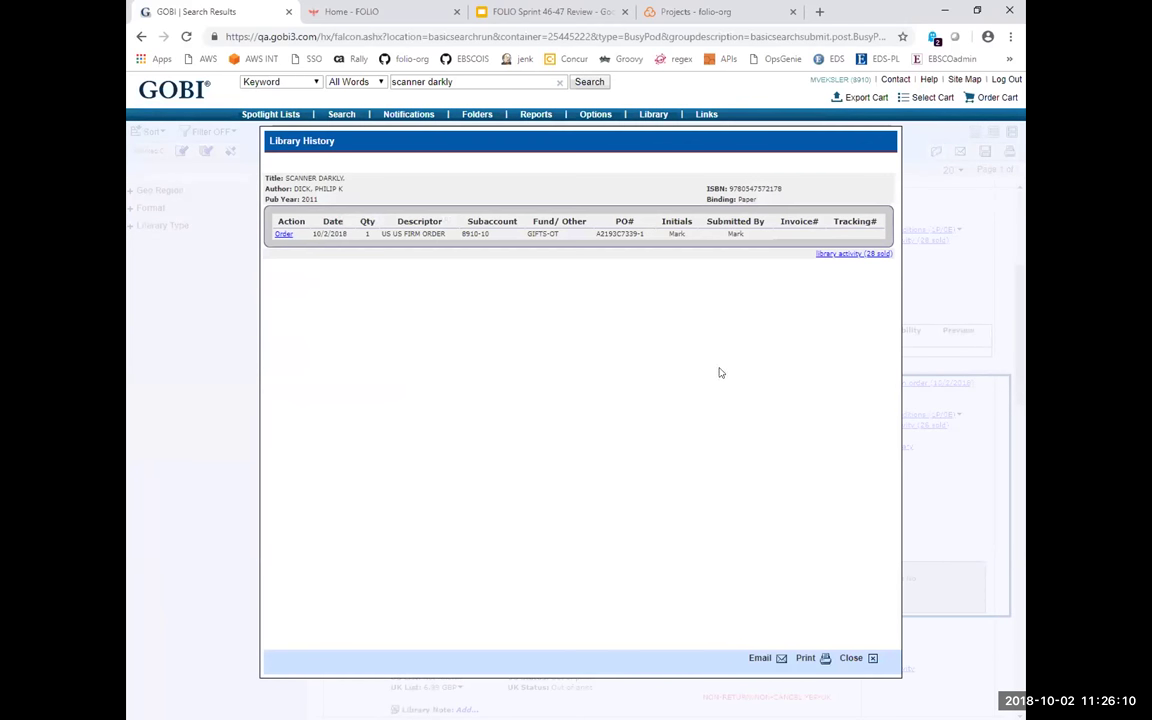
left_click_drag(646, 235, 595, 234)
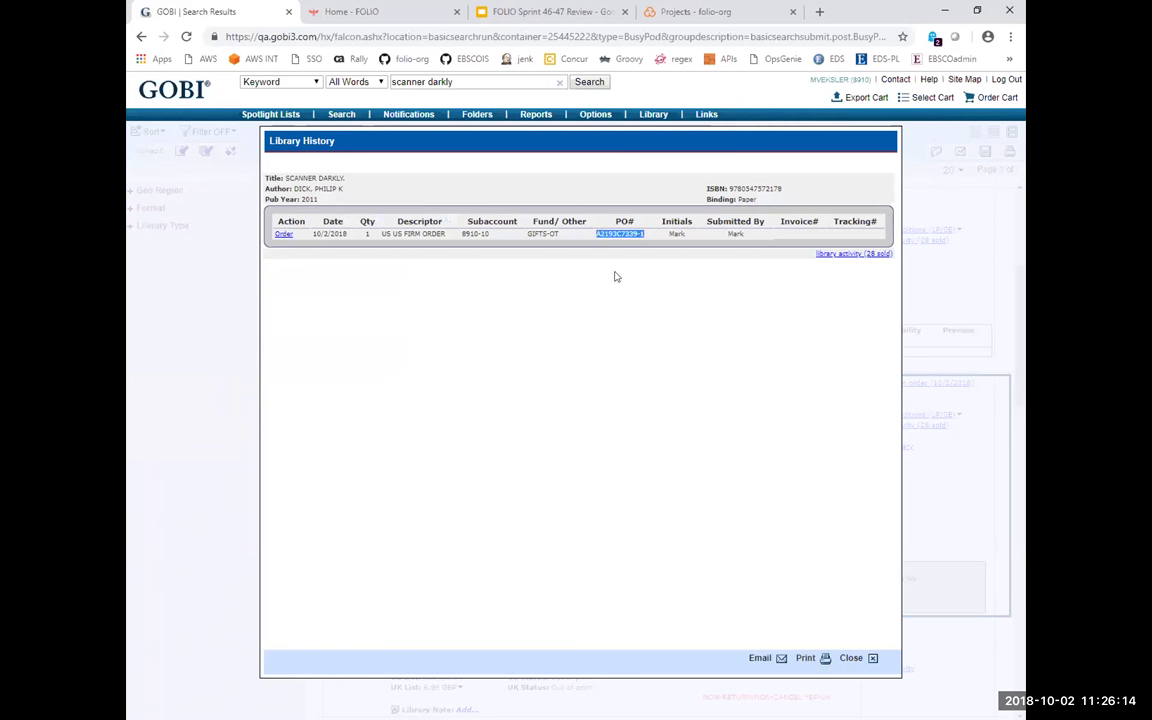
left_click(614, 242)
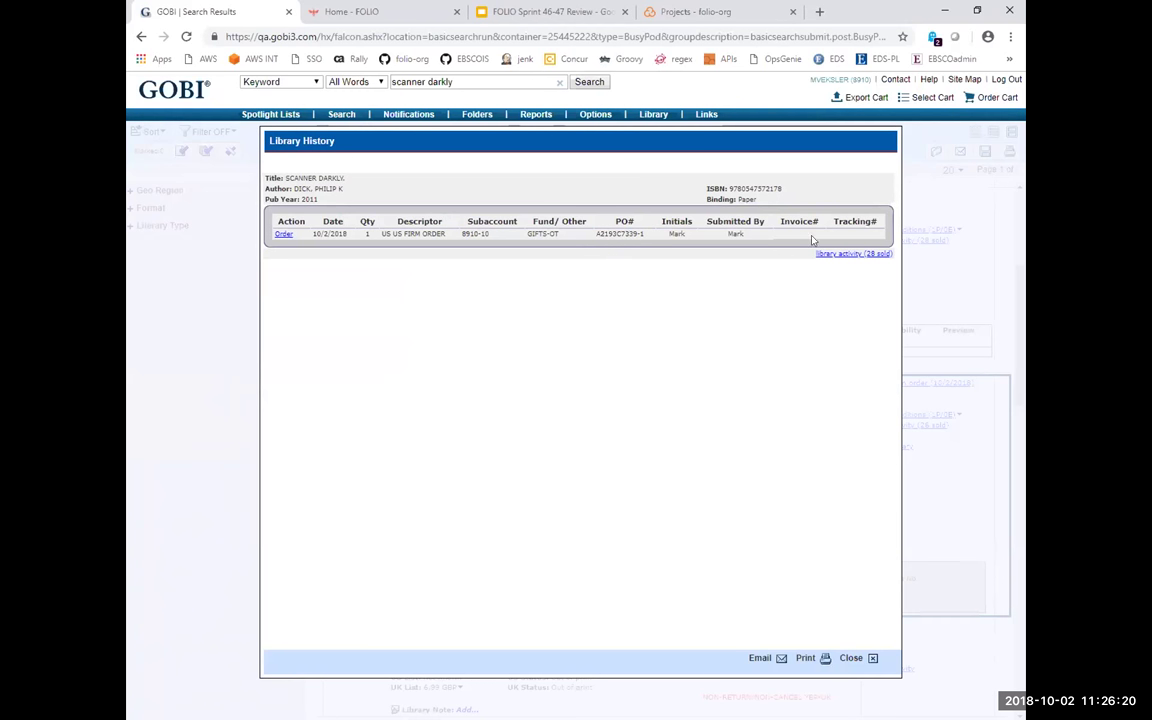
left_click(283, 235)
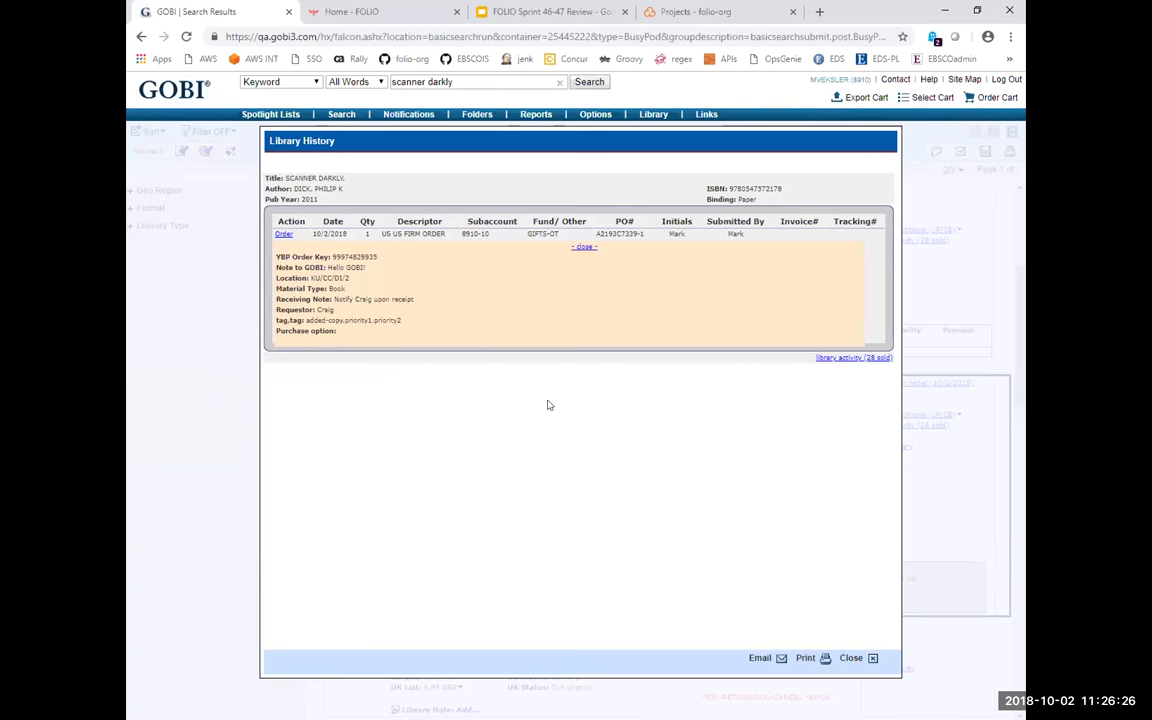
Step: In FOLIO Orders, open purchase order A2193C7339
left_click(360, 11)
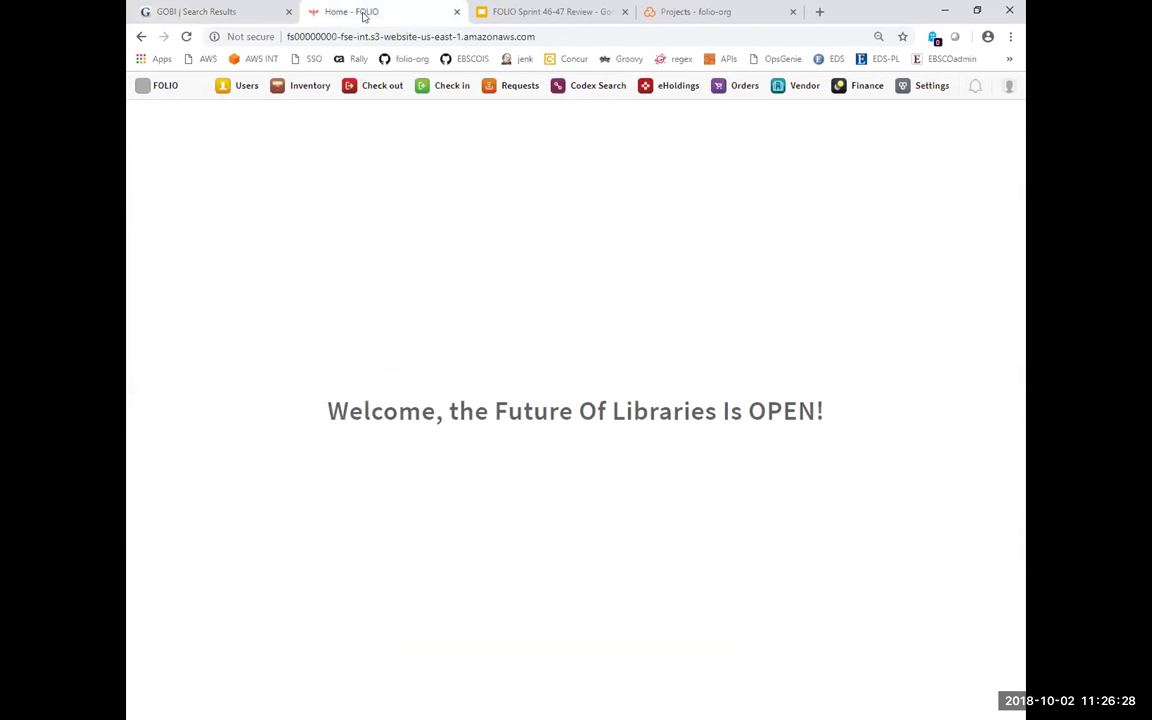
left_click(733, 86)
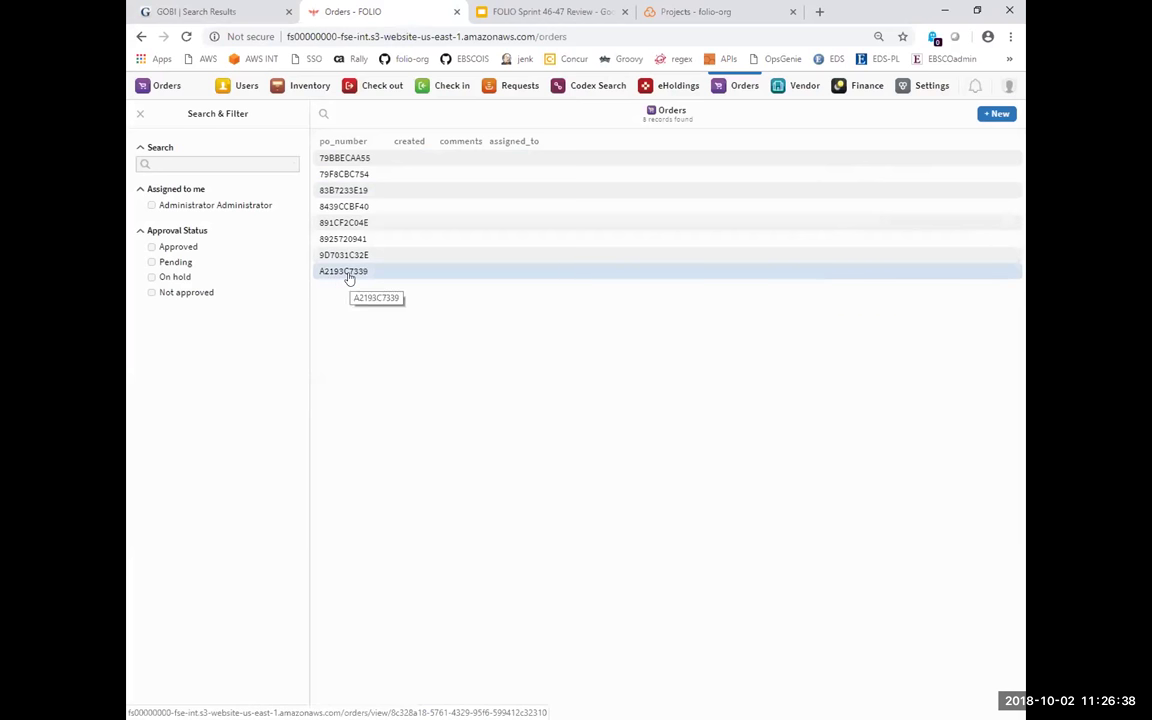
left_click(345, 272)
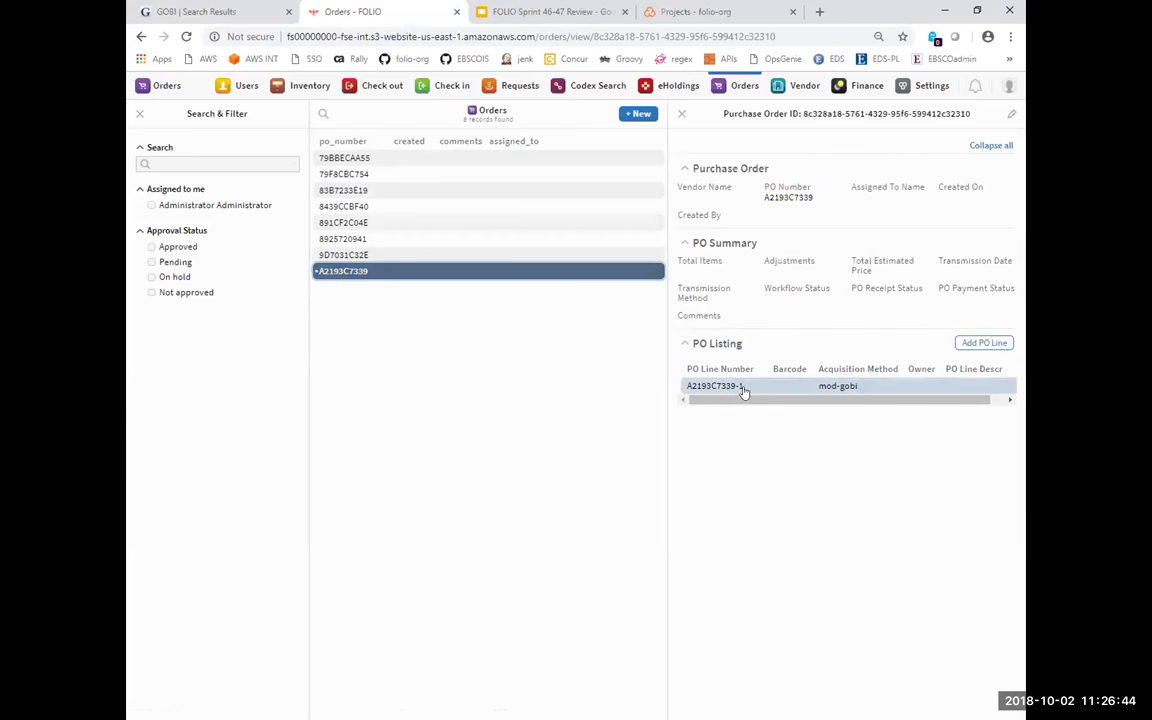
Step: Compare with GOBI's library history, then view PO line A2193C7339-1 and its requester
left_click(202, 14)
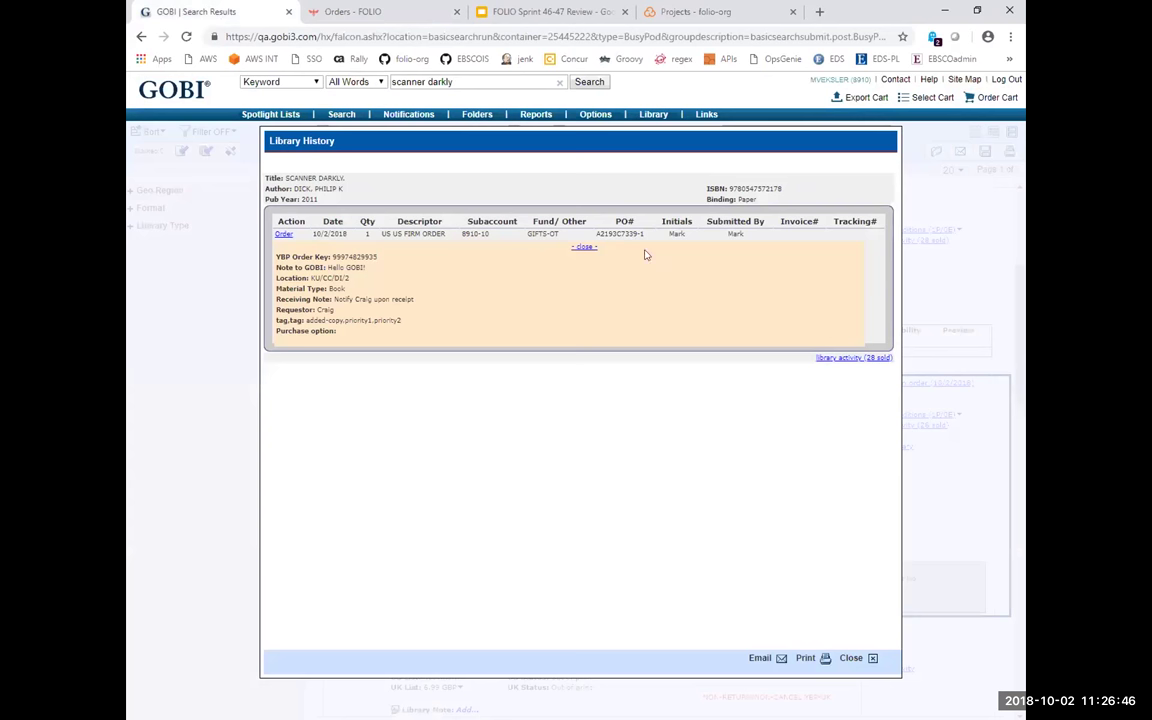
left_click(368, 13)
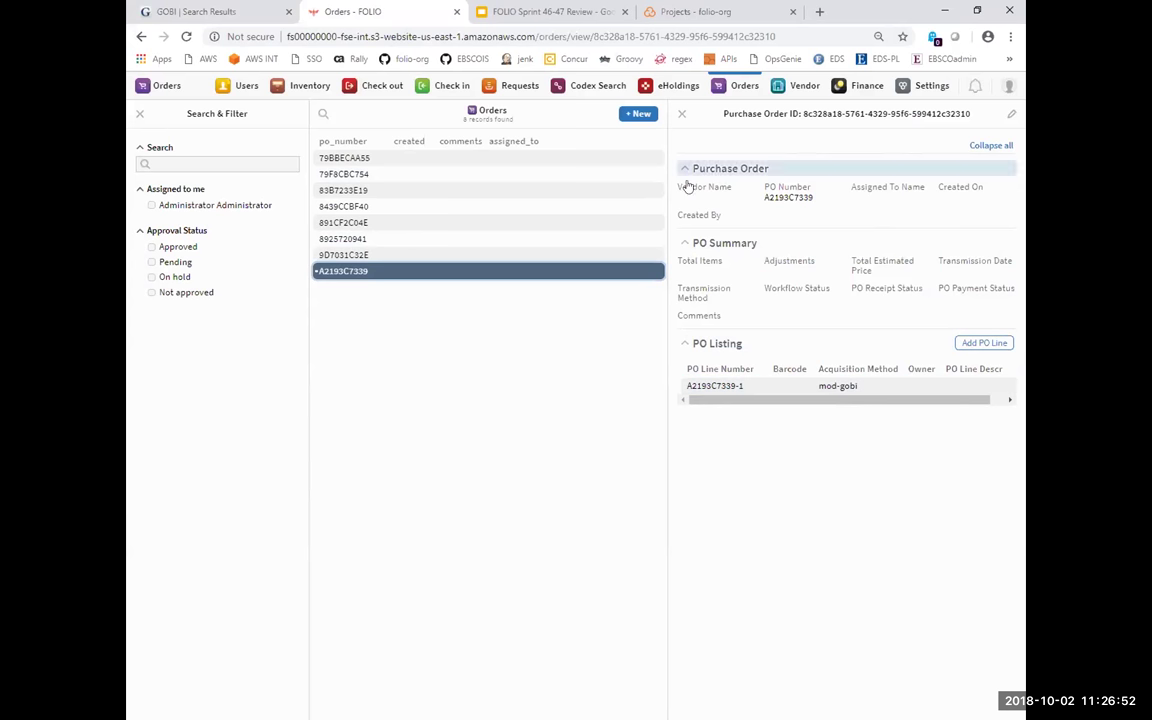
left_click(737, 389)
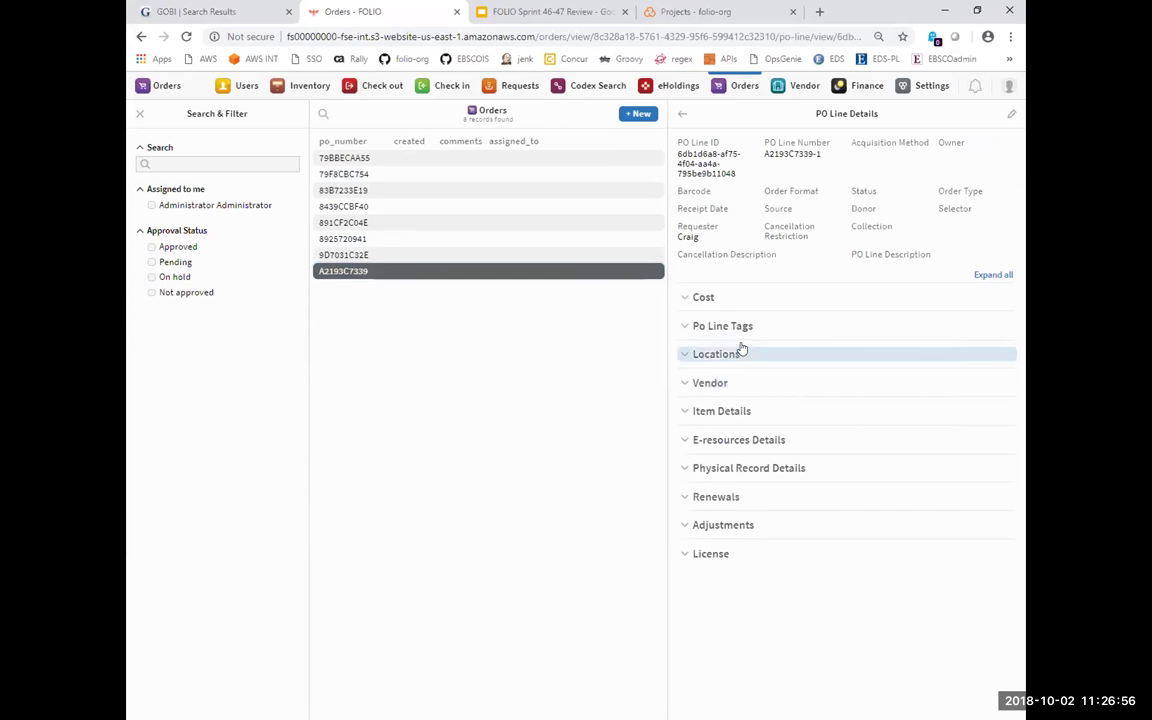
double_click(688, 237)
left_click(770, 249)
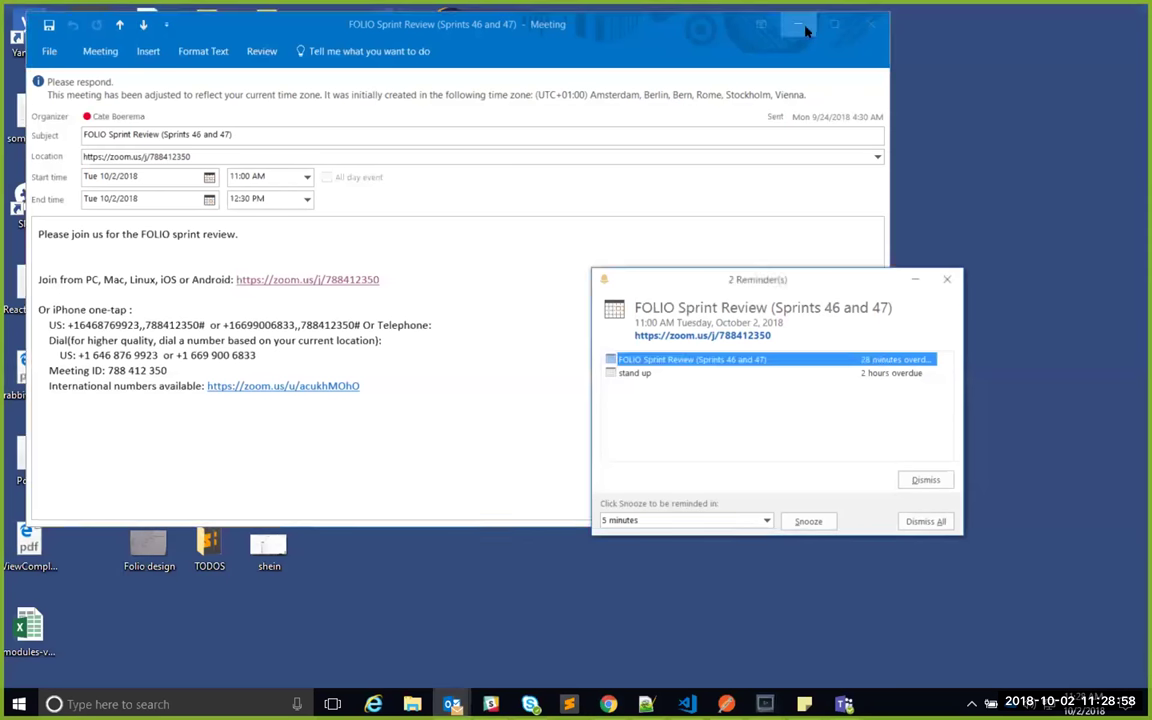
Step: Dismiss the Outlook meeting reminder and close the reminders window
left_click(559, 522)
key("Escape")
left_click(943, 280)
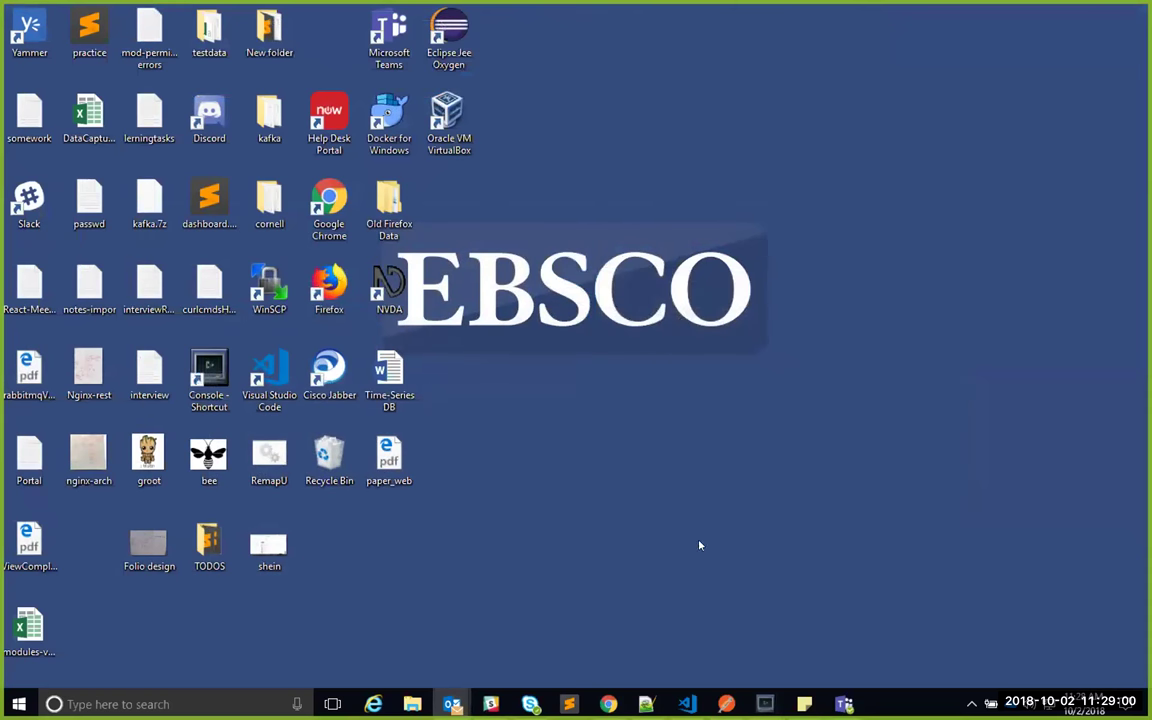
Step: Present the FOLIO Sprint 46-47 Review deck full screen from slide 33, Audit data capture
key("alt+Tab")
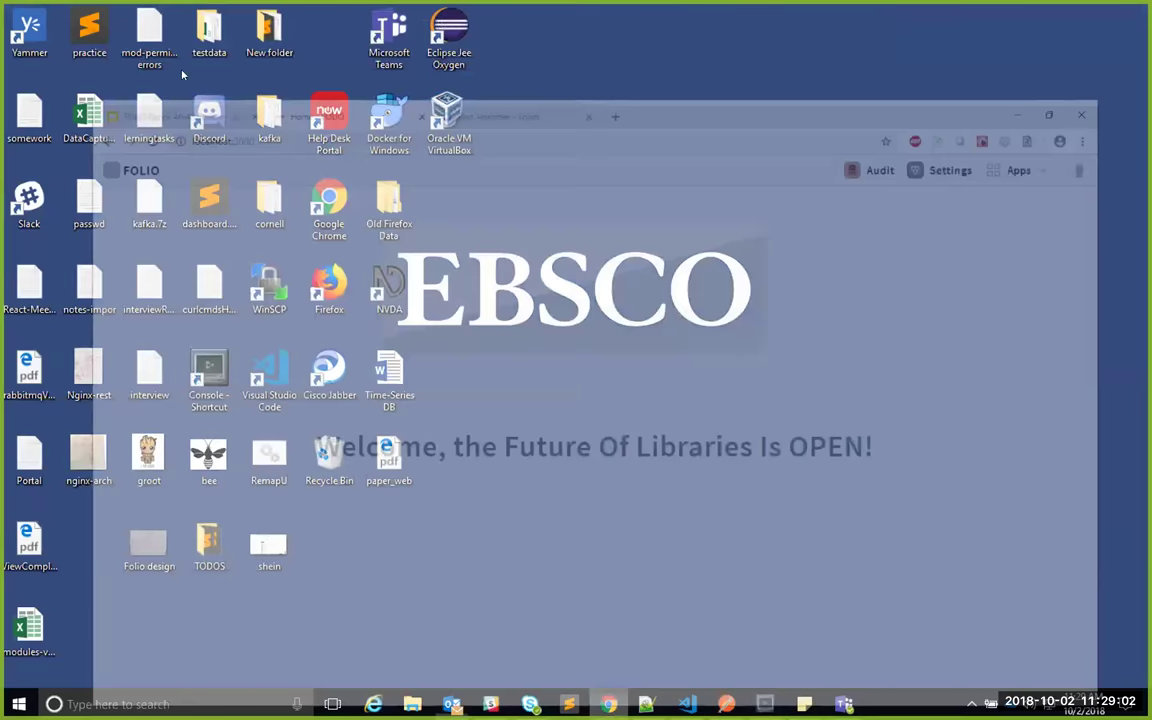
left_click(120, 12)
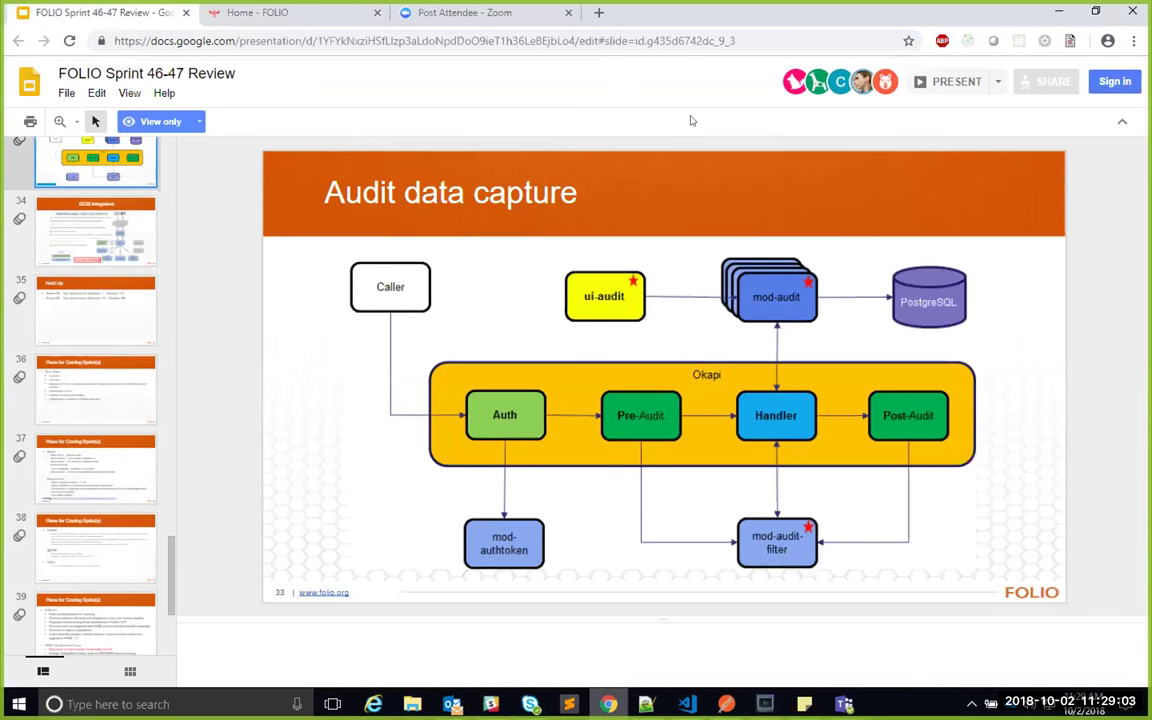
left_click(946, 89)
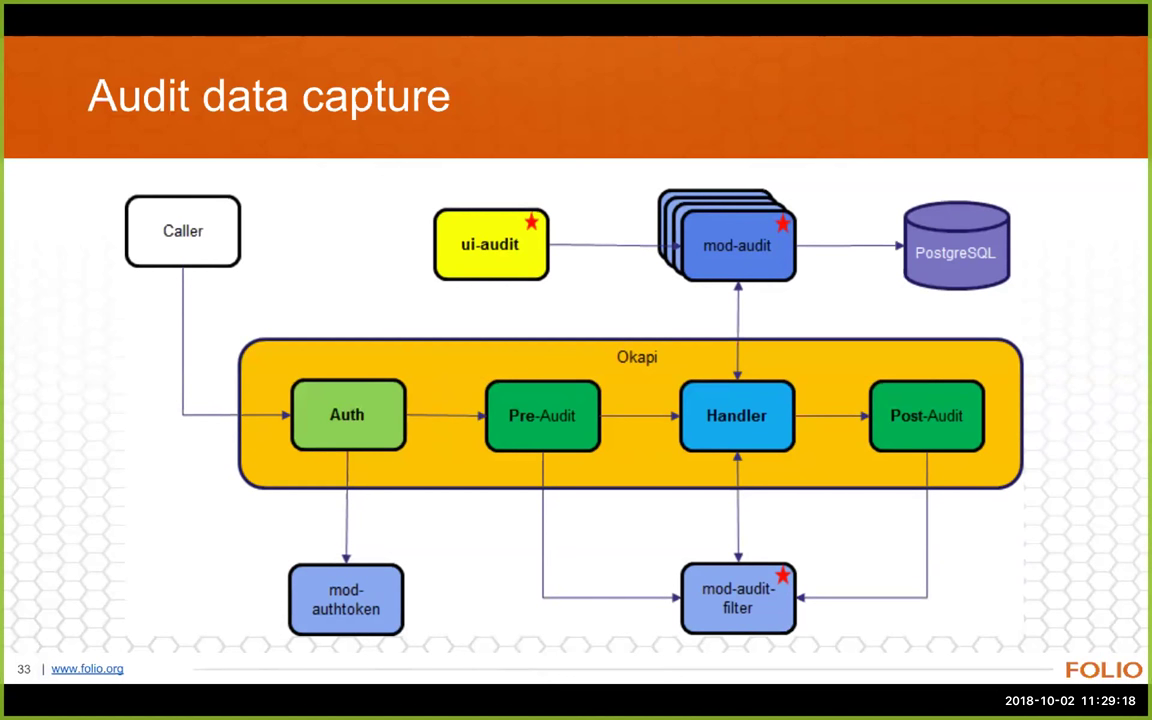
mouse_move(153, 696)
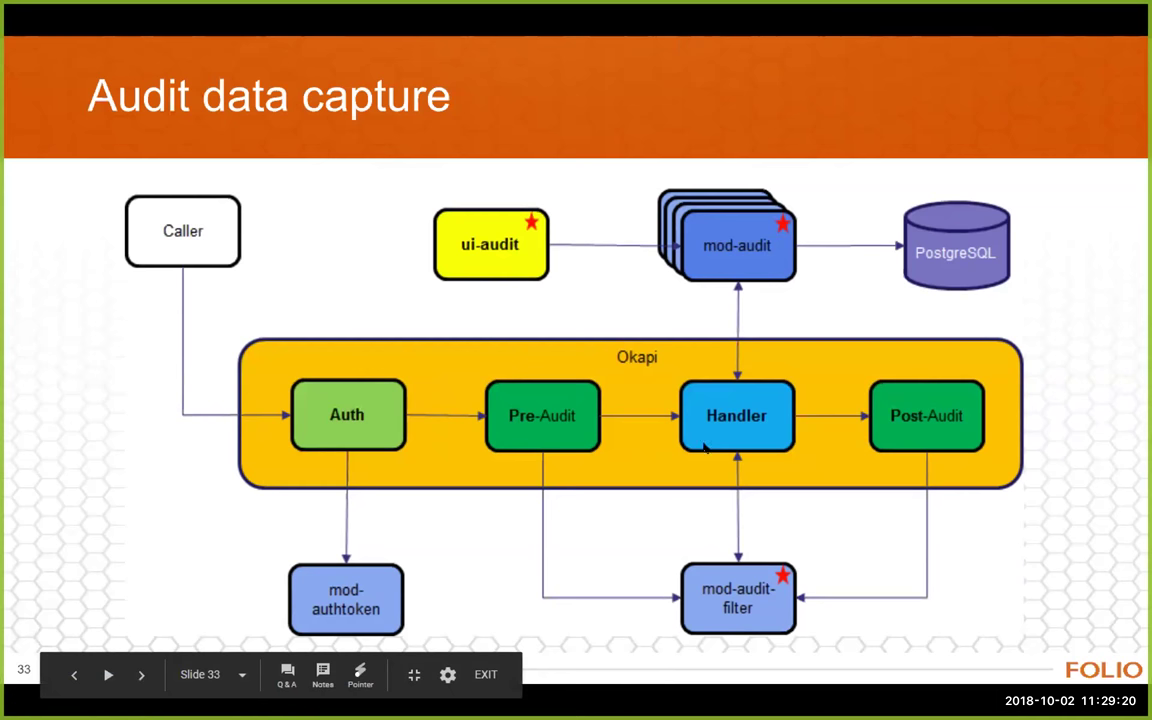
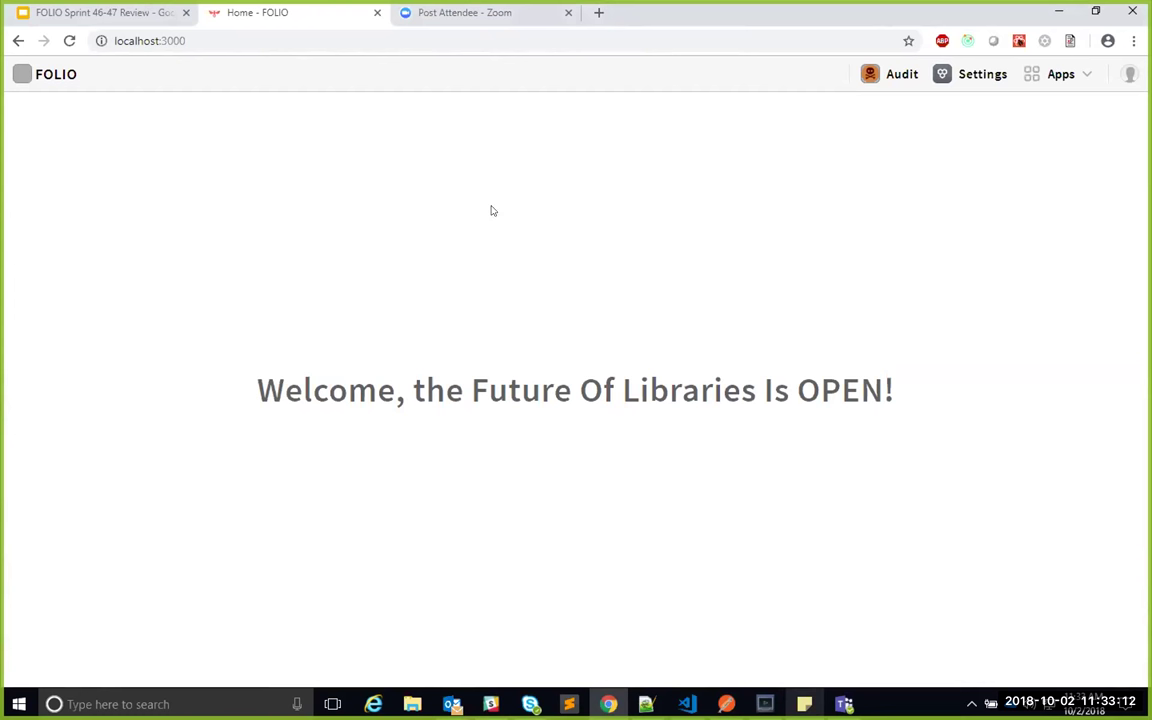
Step: Open the Audit app and show the JSON details of the newest diku_admin authn/login record
left_click(884, 75)
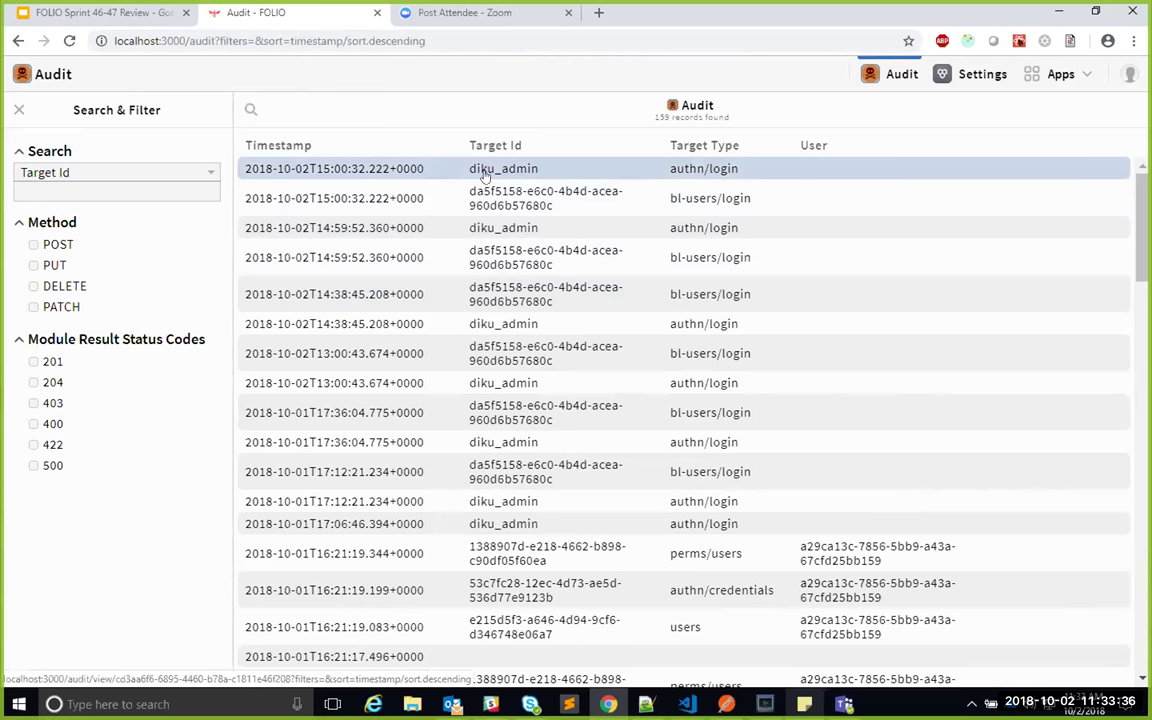
left_click(381, 167)
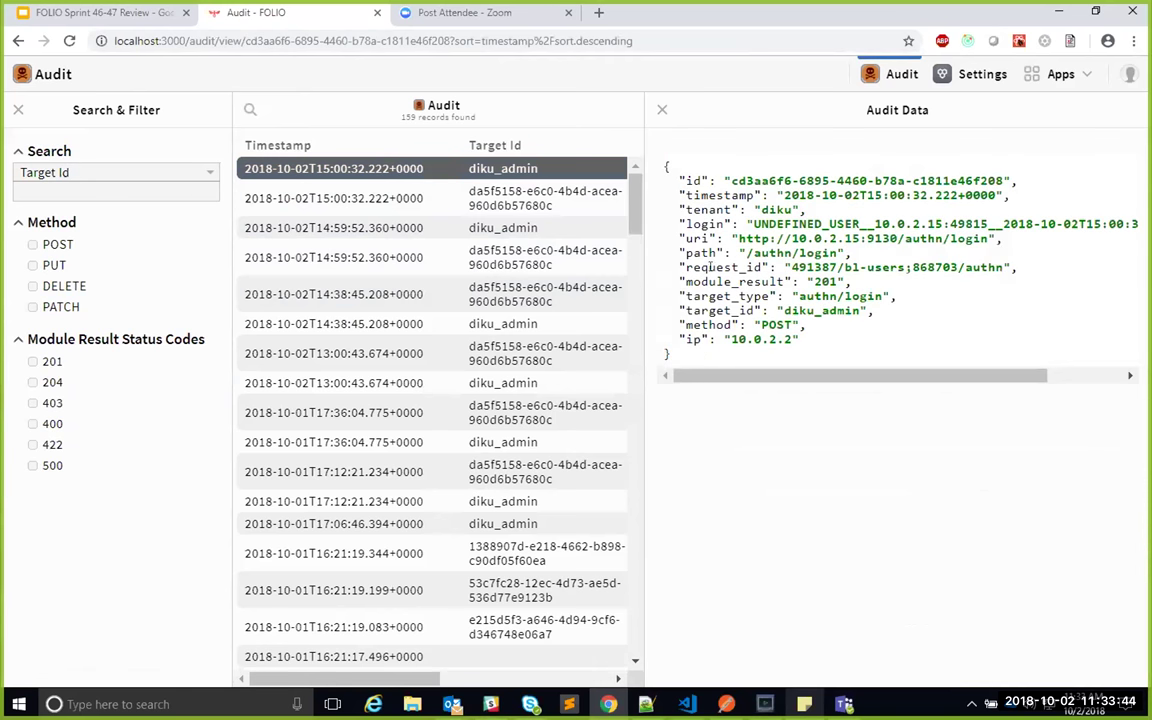
Step: Highlight the path and request_id lines in the record's Audit Data JSON
left_click_drag(682, 253, 845, 254)
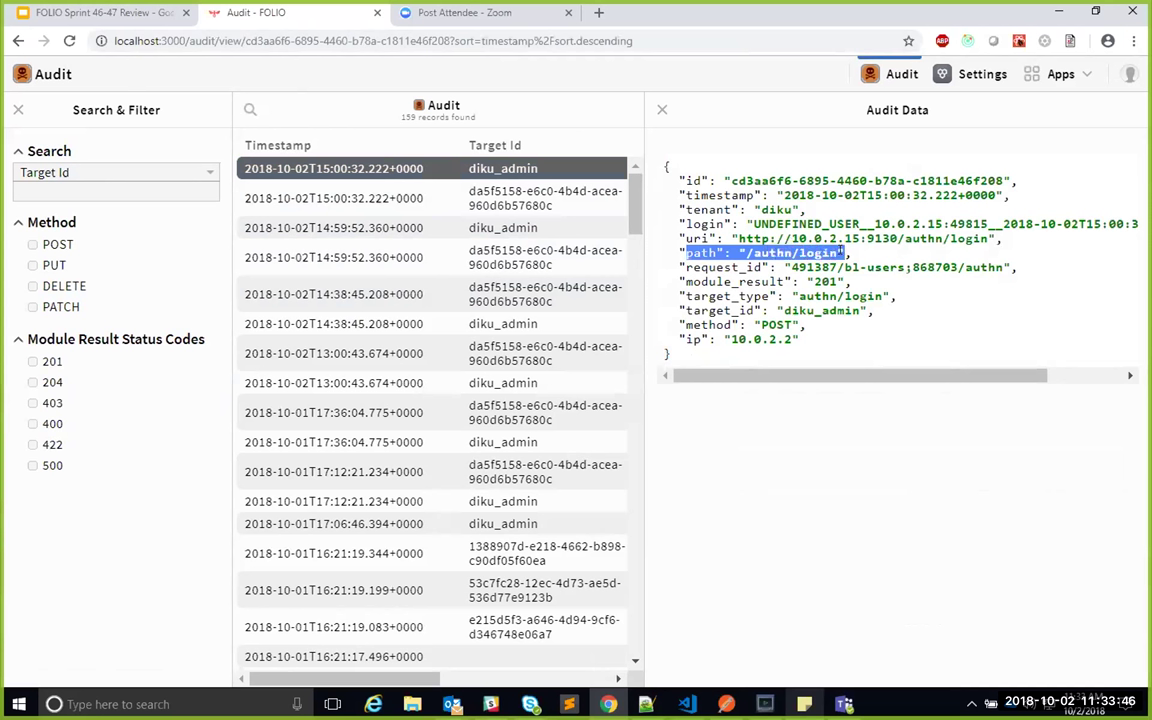
left_click(683, 266)
left_click_drag(683, 266, 1012, 266)
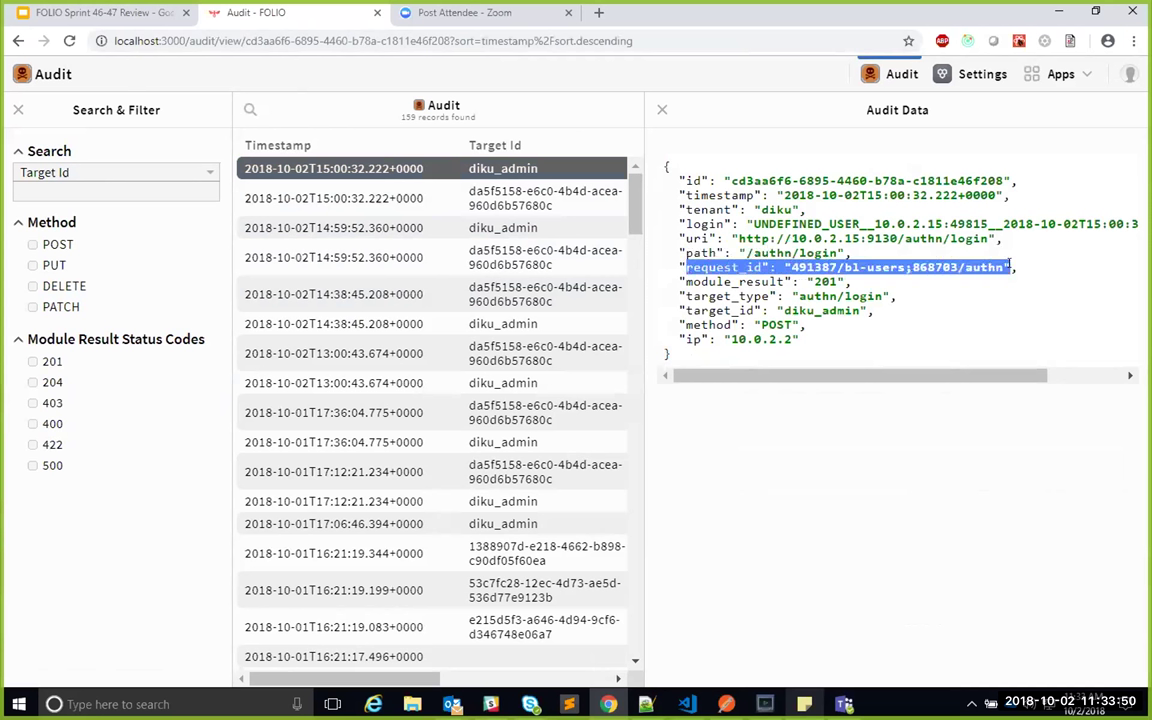
left_click(1012, 266)
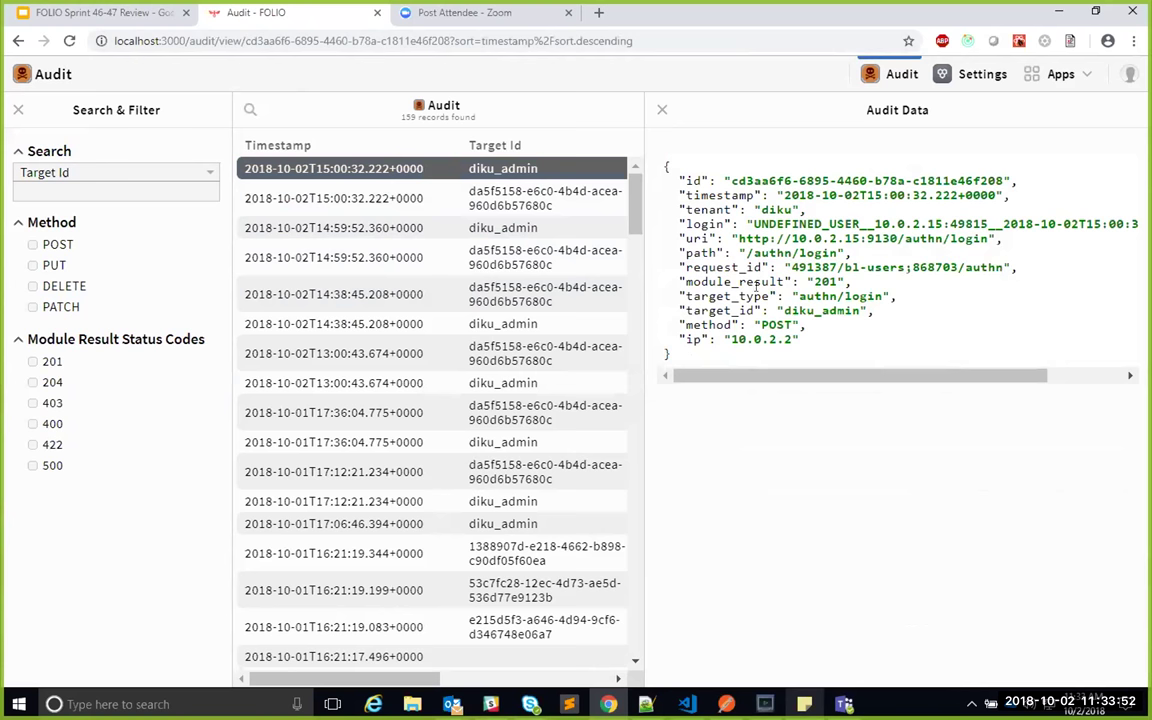
Step: Search the audit log by Target Id 'diku', leaving 79 diku_admin records
left_click(95, 188)
type("diku")
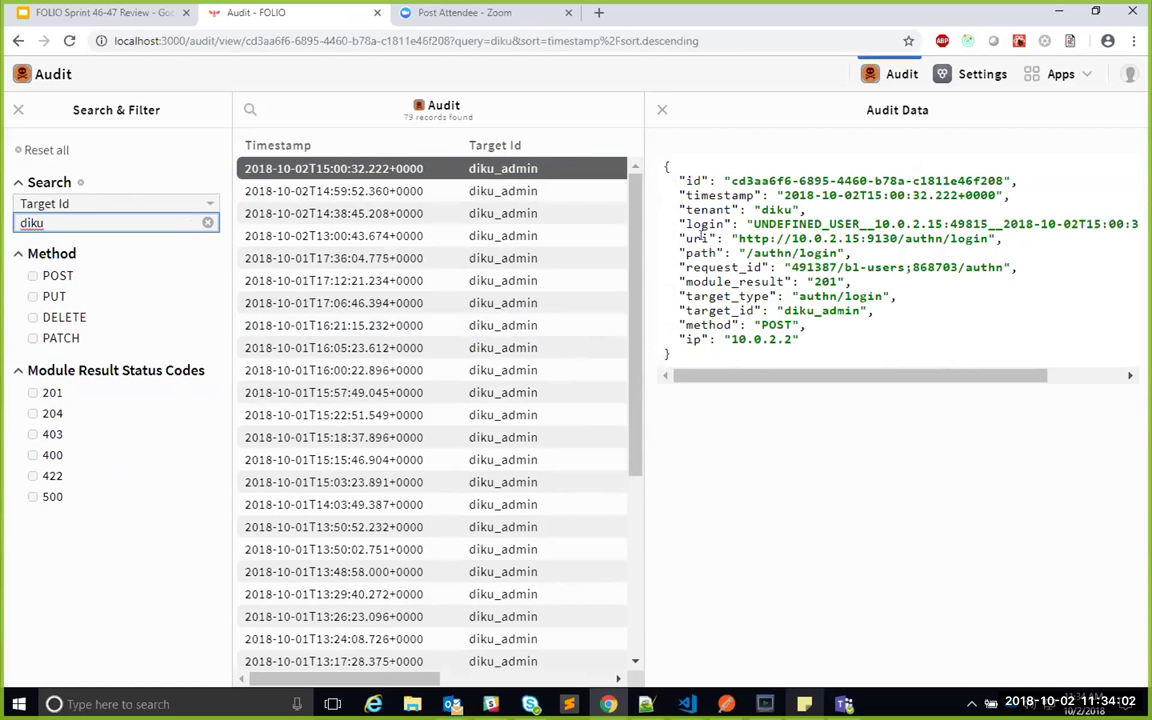
double_click(720, 311)
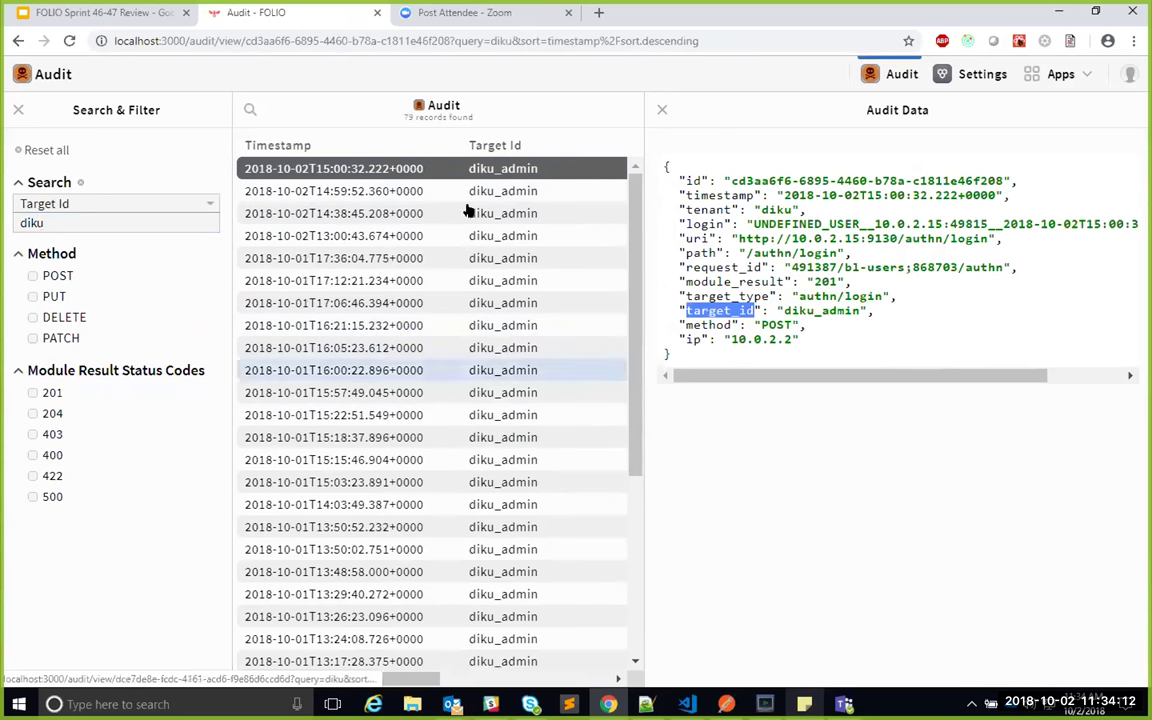
Step: Filter to Module Result Status Code 400 and clear the 'diku' target id search
left_click(74, 455)
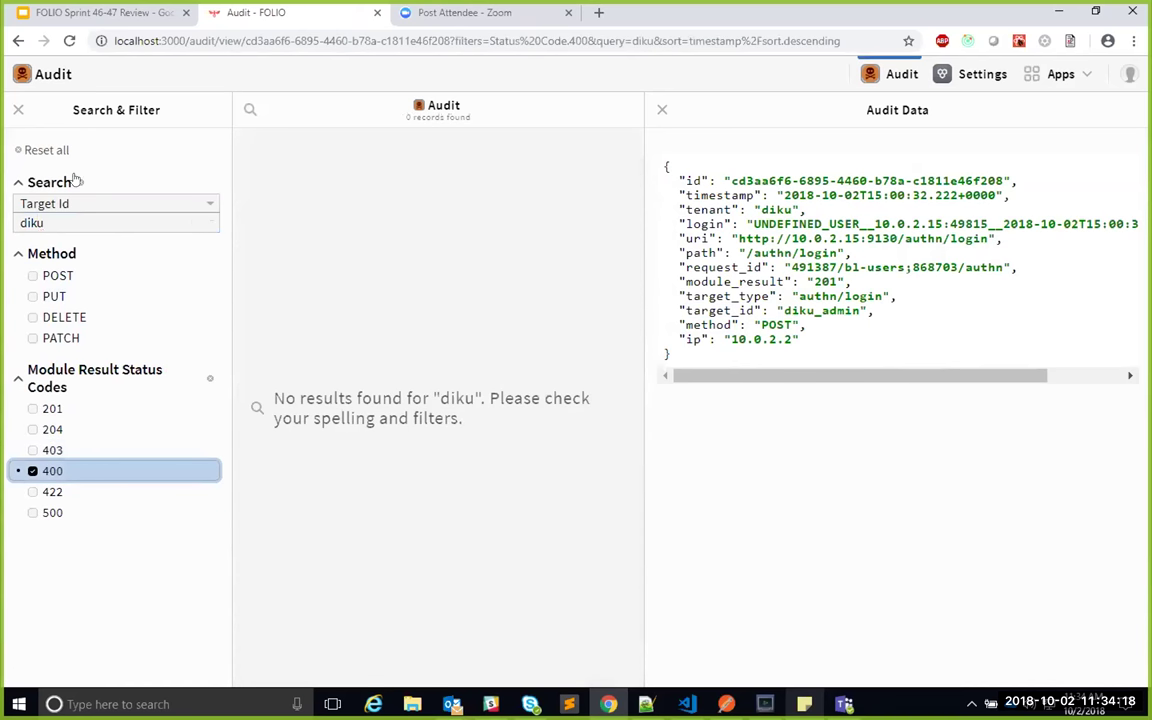
double_click(76, 224)
key("BackSpace")
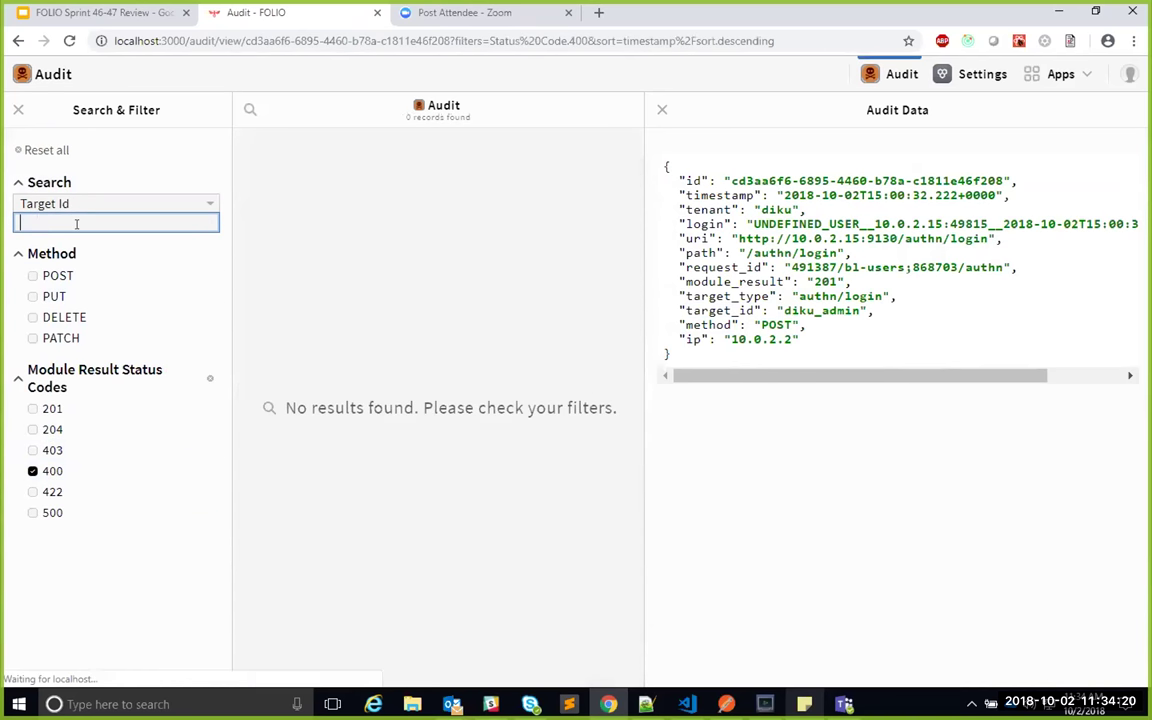
Step: Inspect the first status 400 record's module result and error message, then close its details
left_click(310, 168)
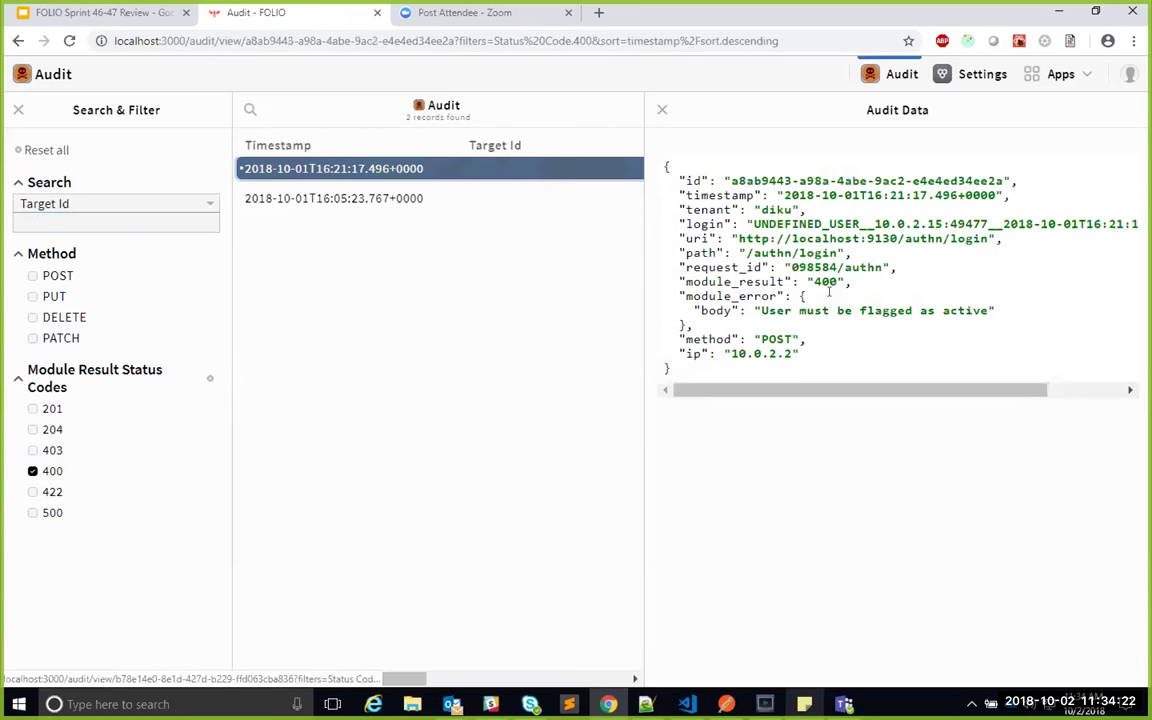
left_click_drag(688, 287, 808, 328)
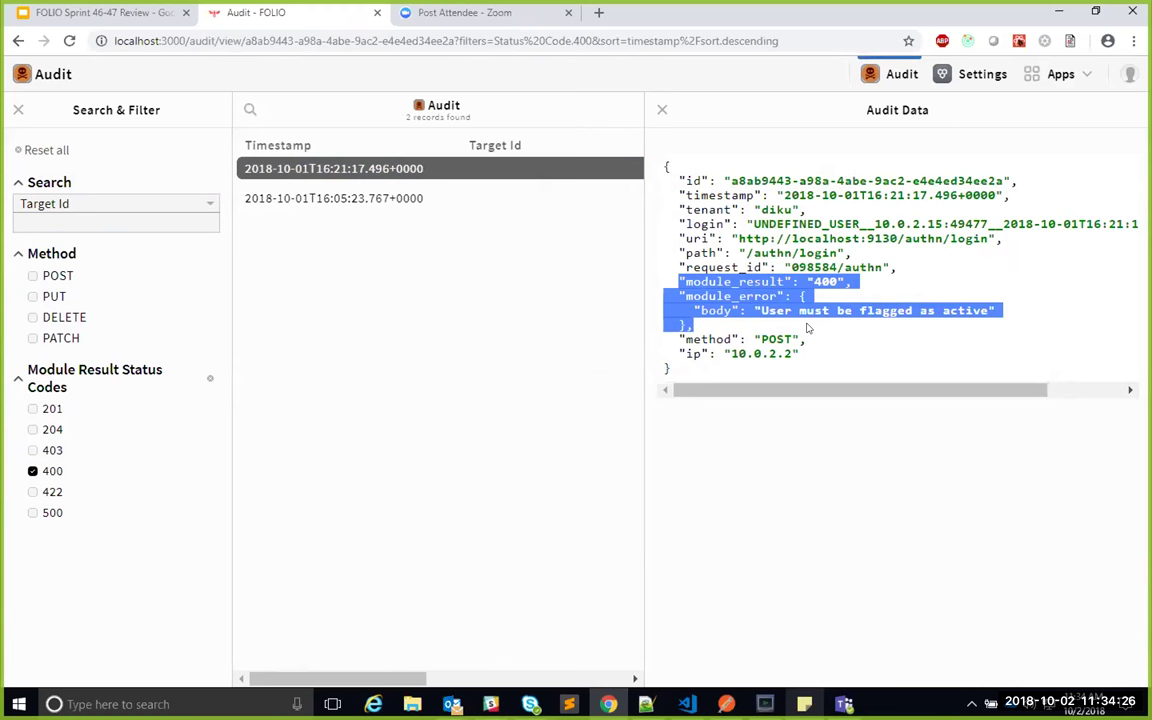
left_click(699, 294)
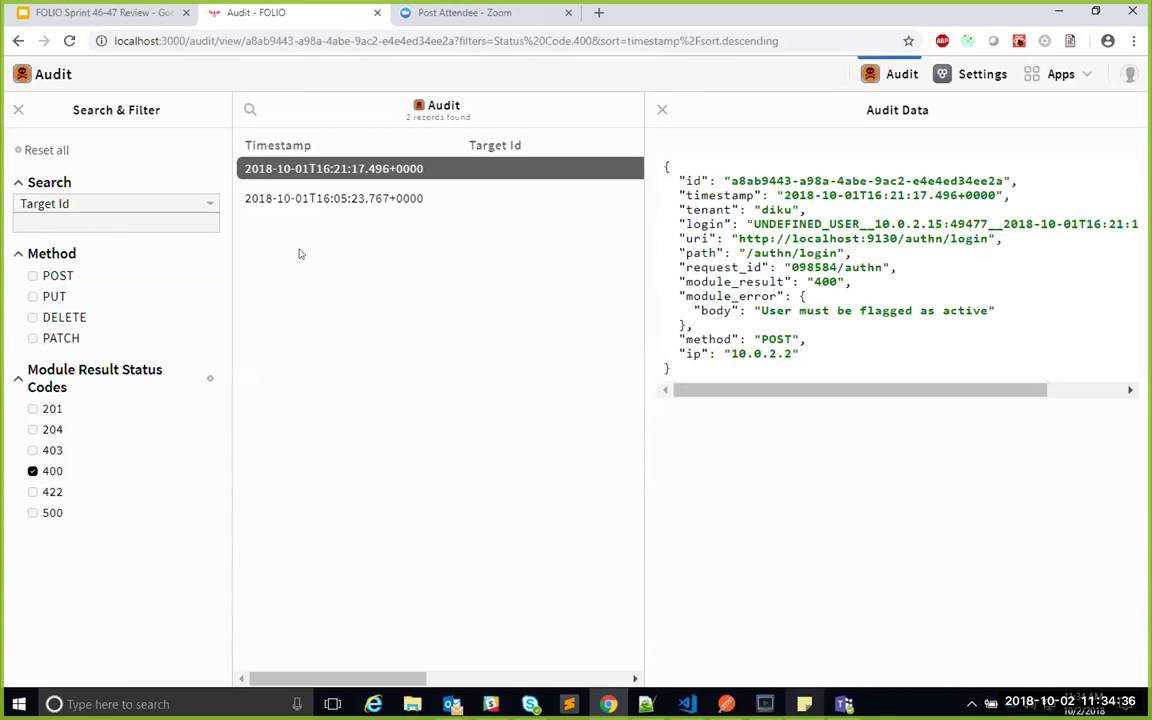
left_click(662, 112)
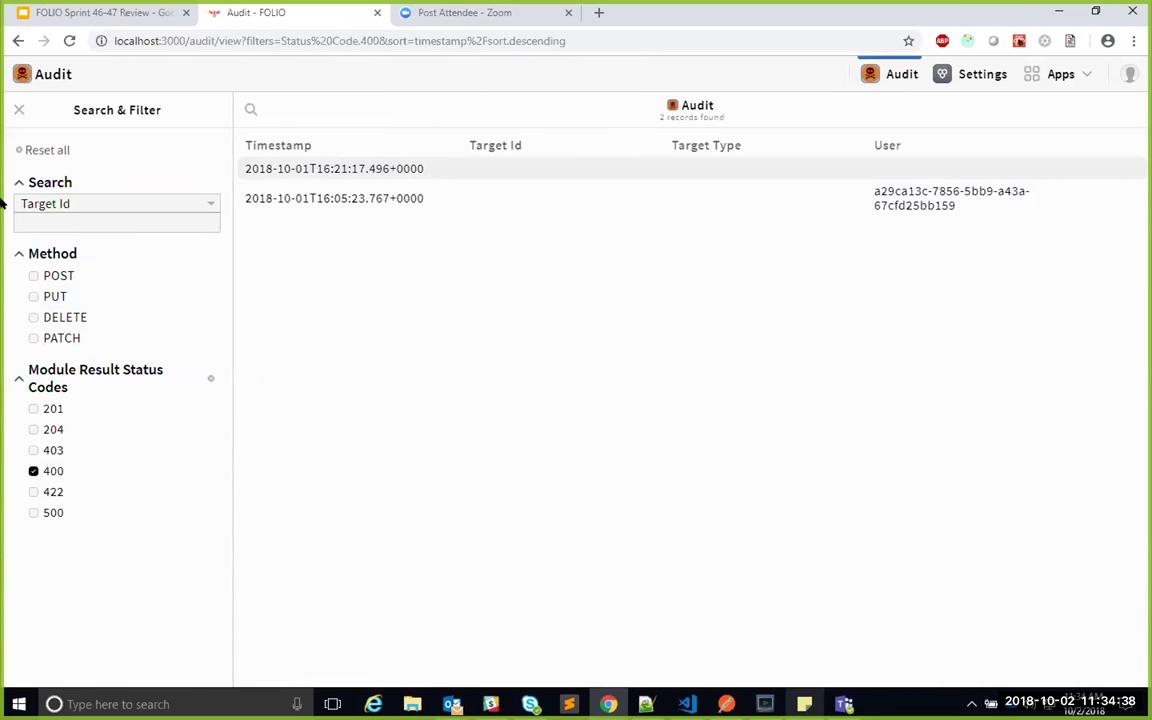
Step: Search the log by Timestamp with a first attempt at the date and drop the 400 filter
left_click(117, 201)
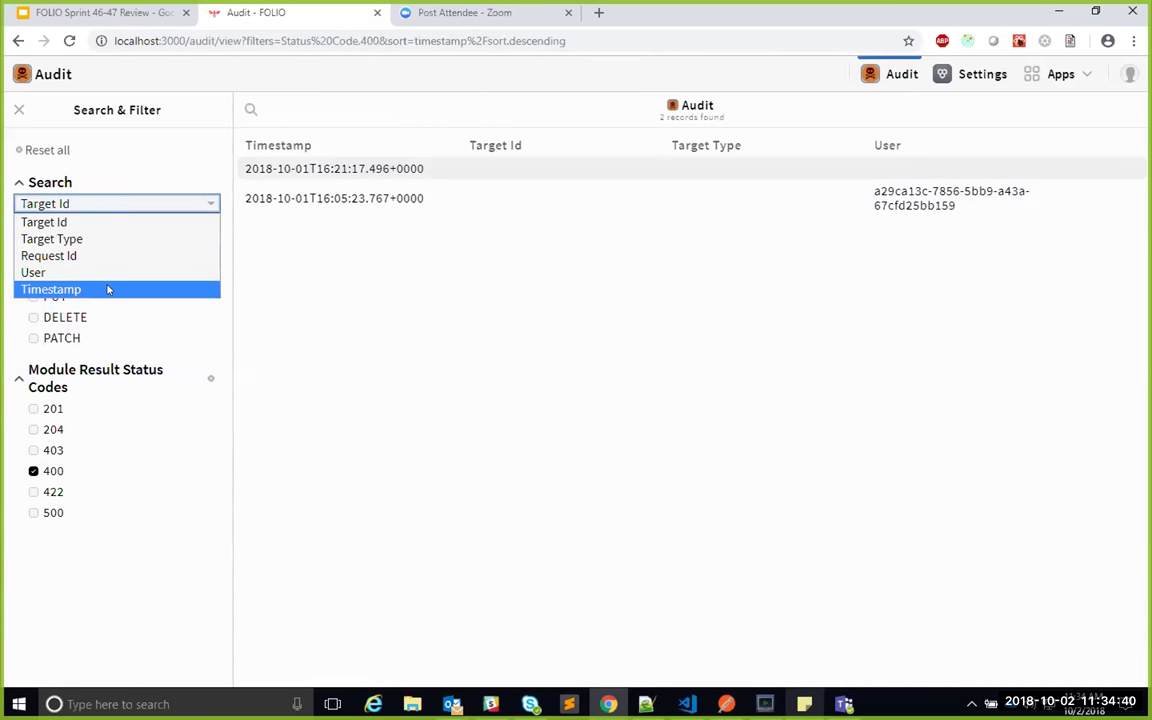
left_click(113, 288)
left_click(89, 225)
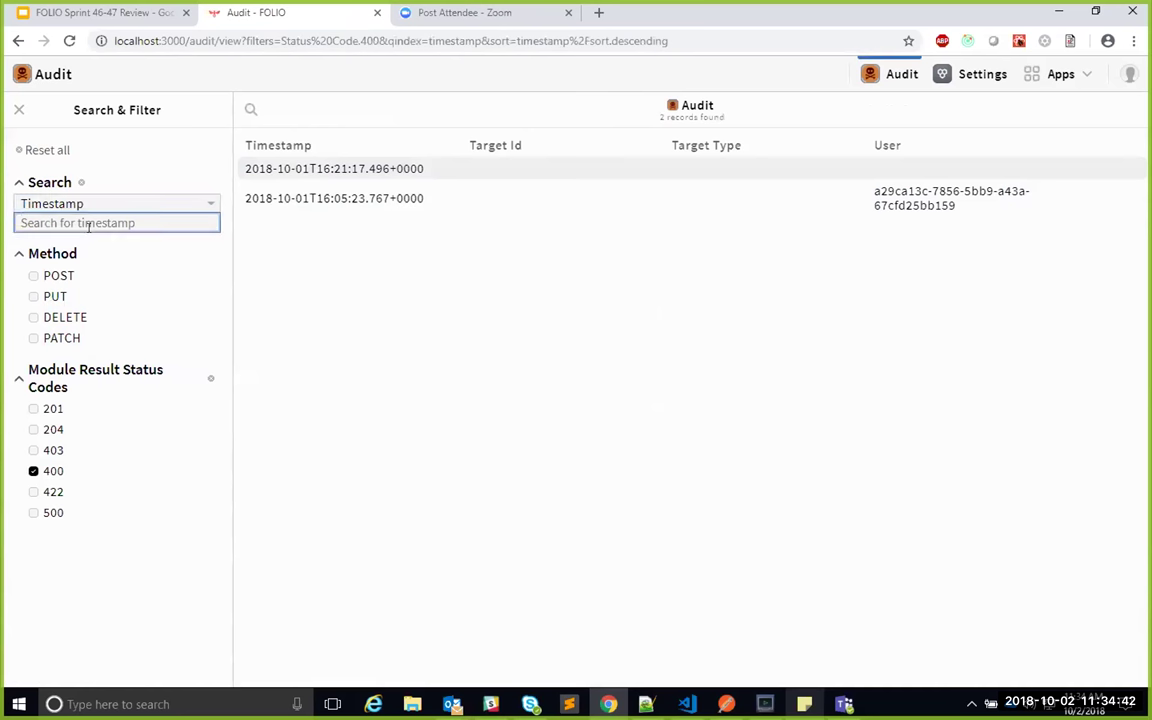
type("2108-")
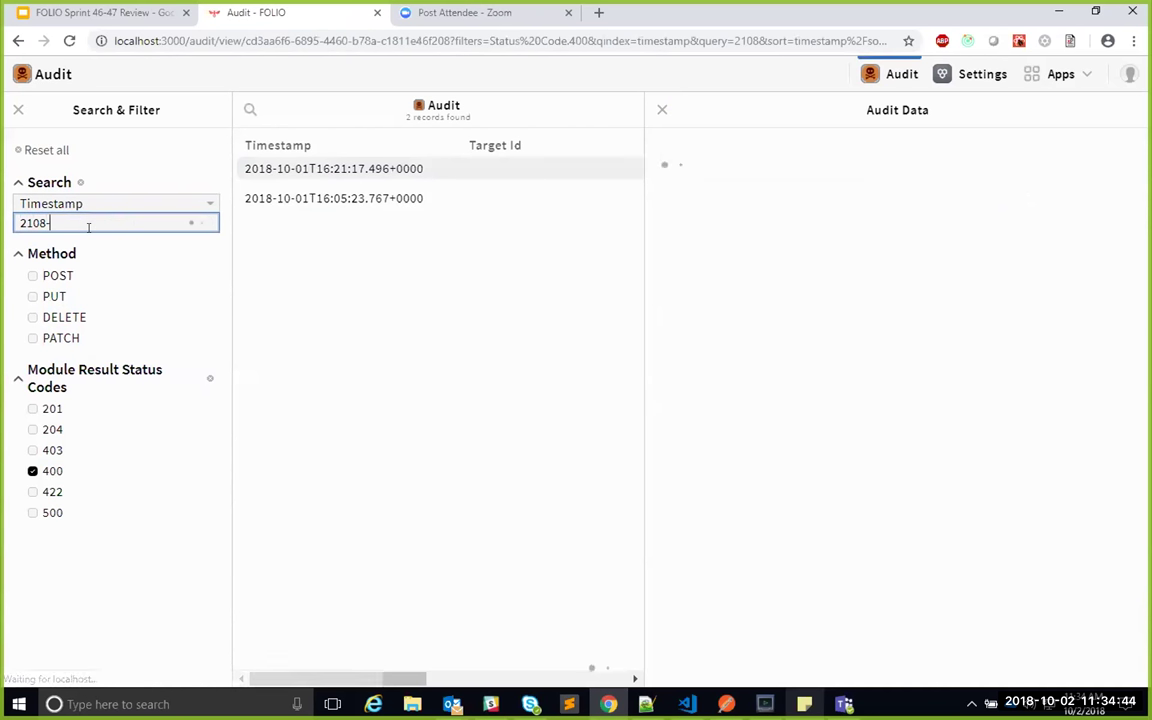
type("19")
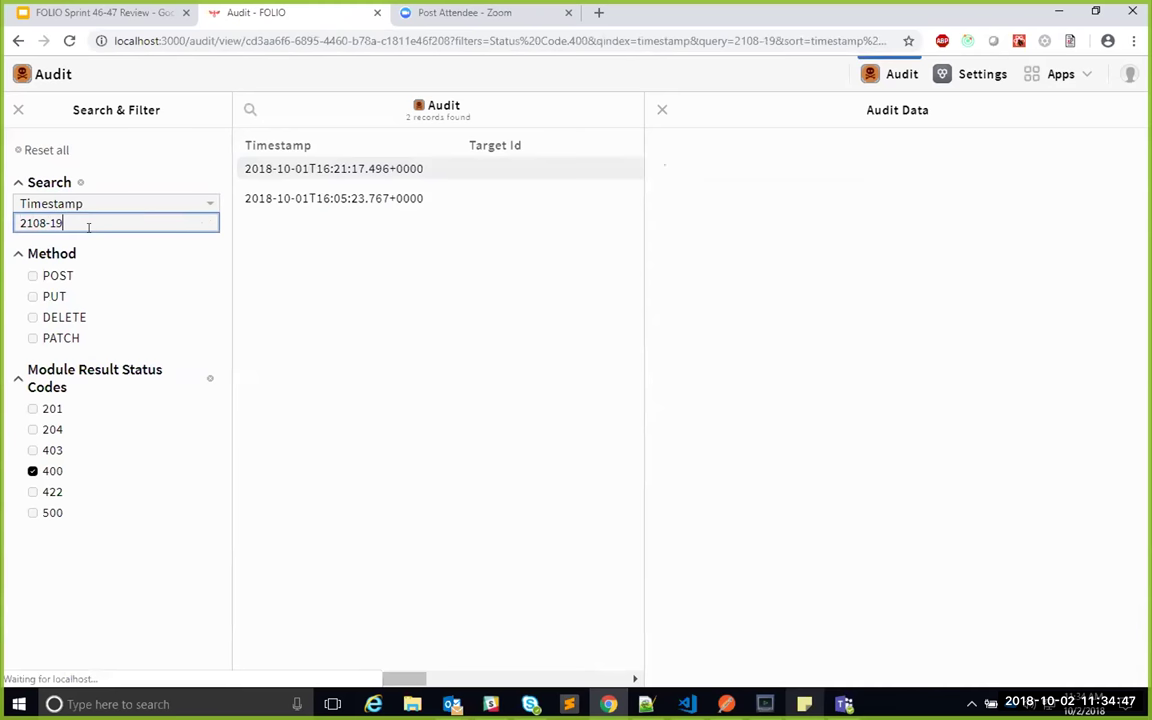
key("BackSpace")
type("0-02")
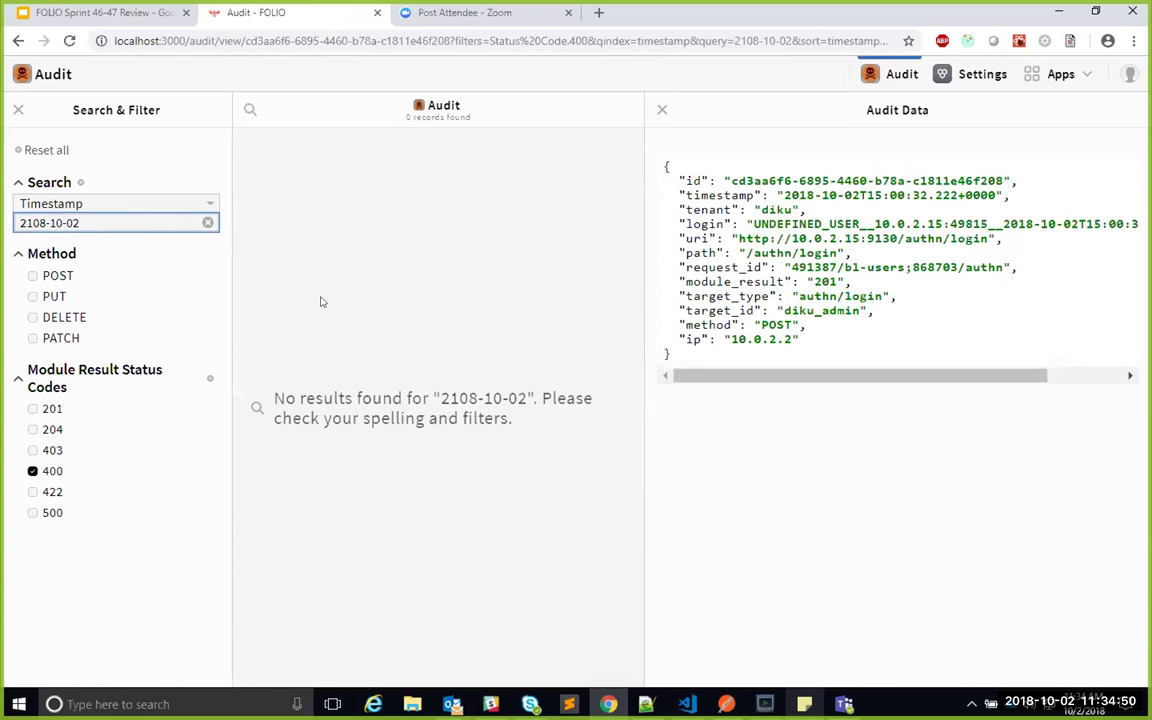
left_click(45, 470)
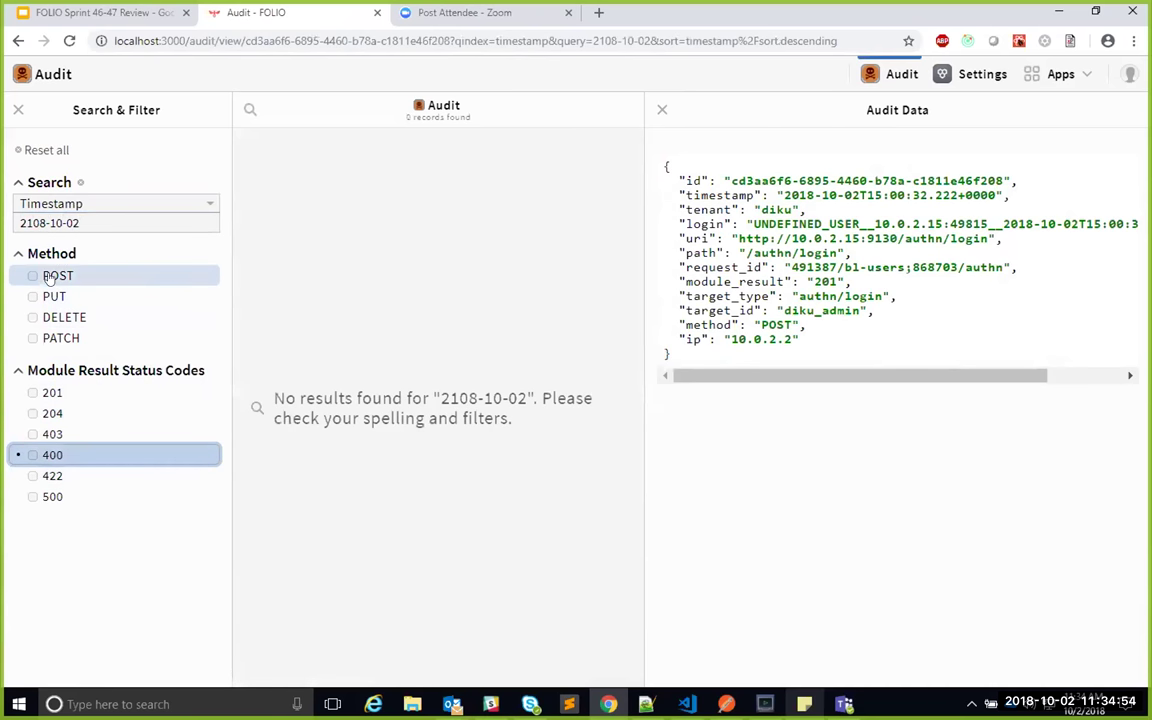
Step: Correct the Timestamp search from year 2108 to '2018-10-02', showing 8 records
left_click(89, 216)
key("BackSpace")
type("1")
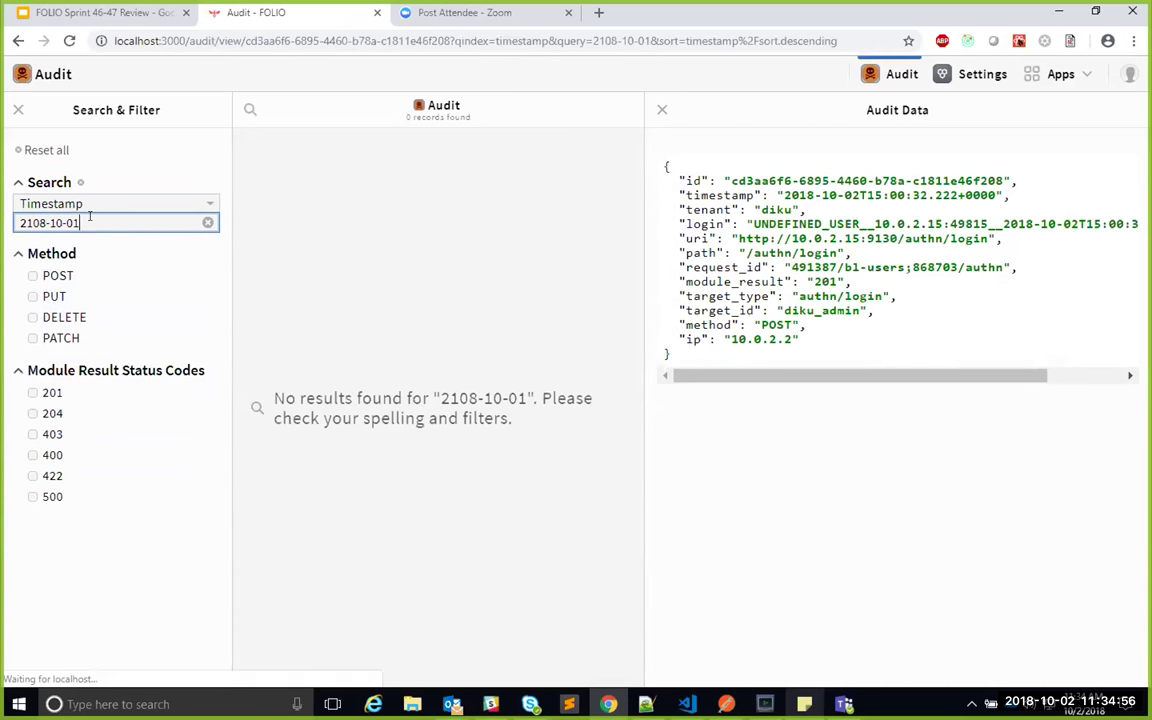
double_click(89, 216)
left_click(38, 221)
key("BackSpace")
key("BackSpace")
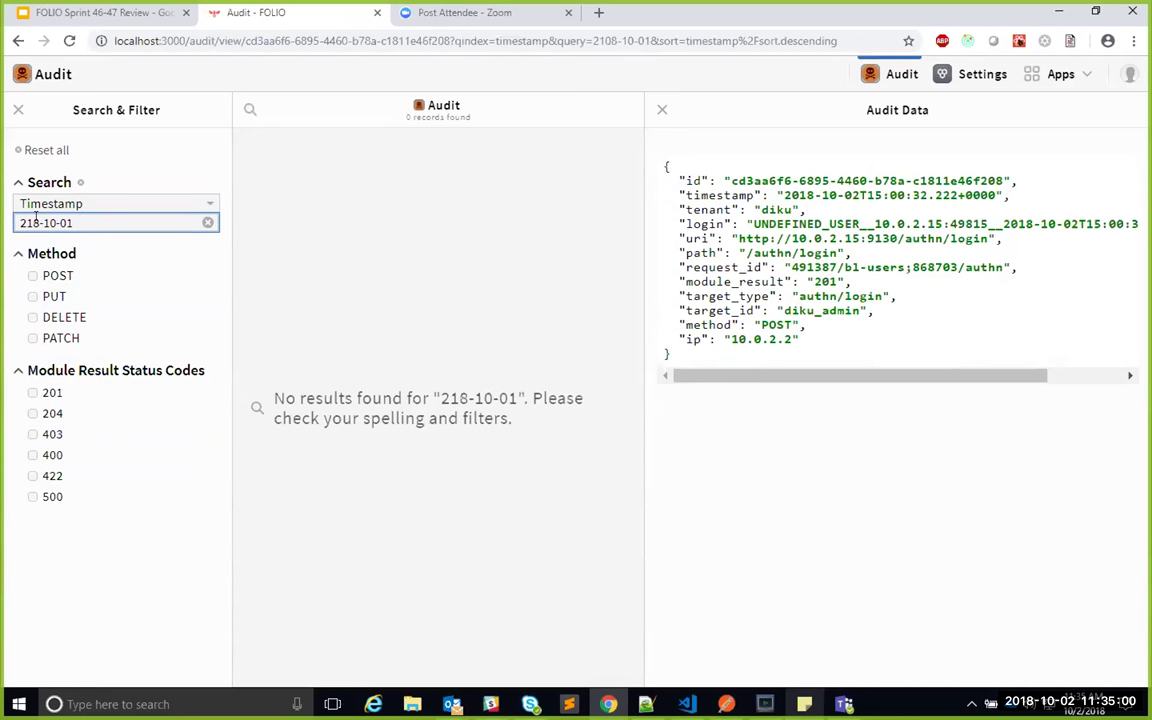
type("019")
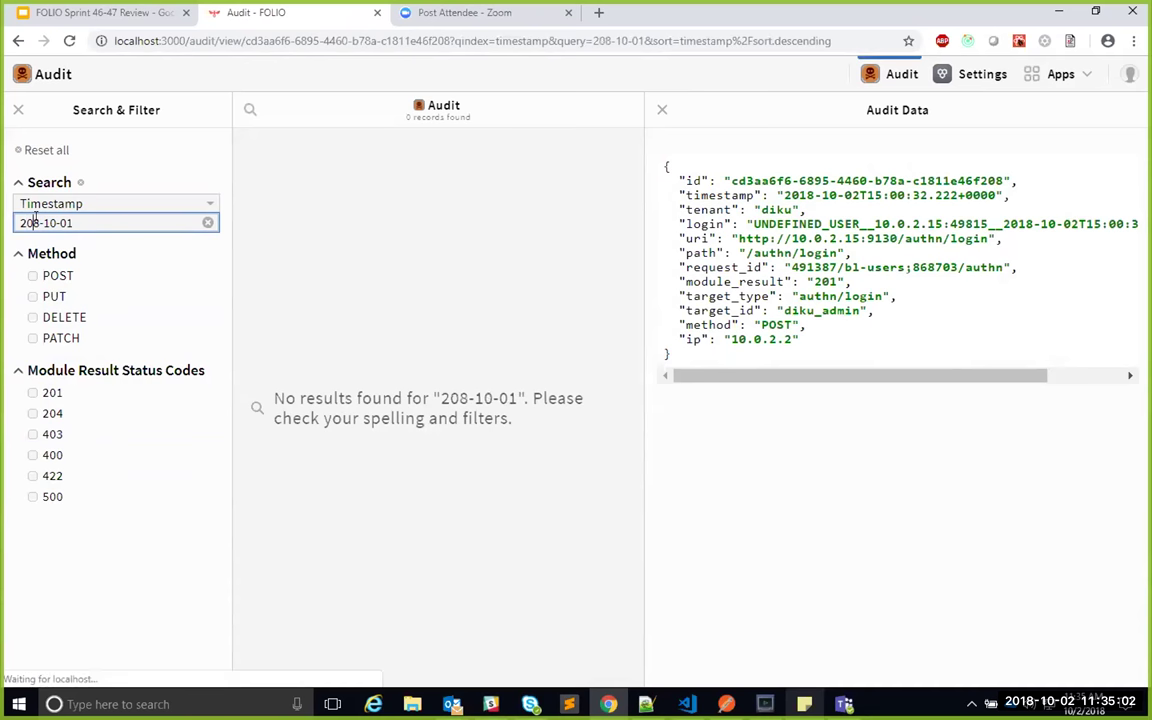
key("BackSpace")
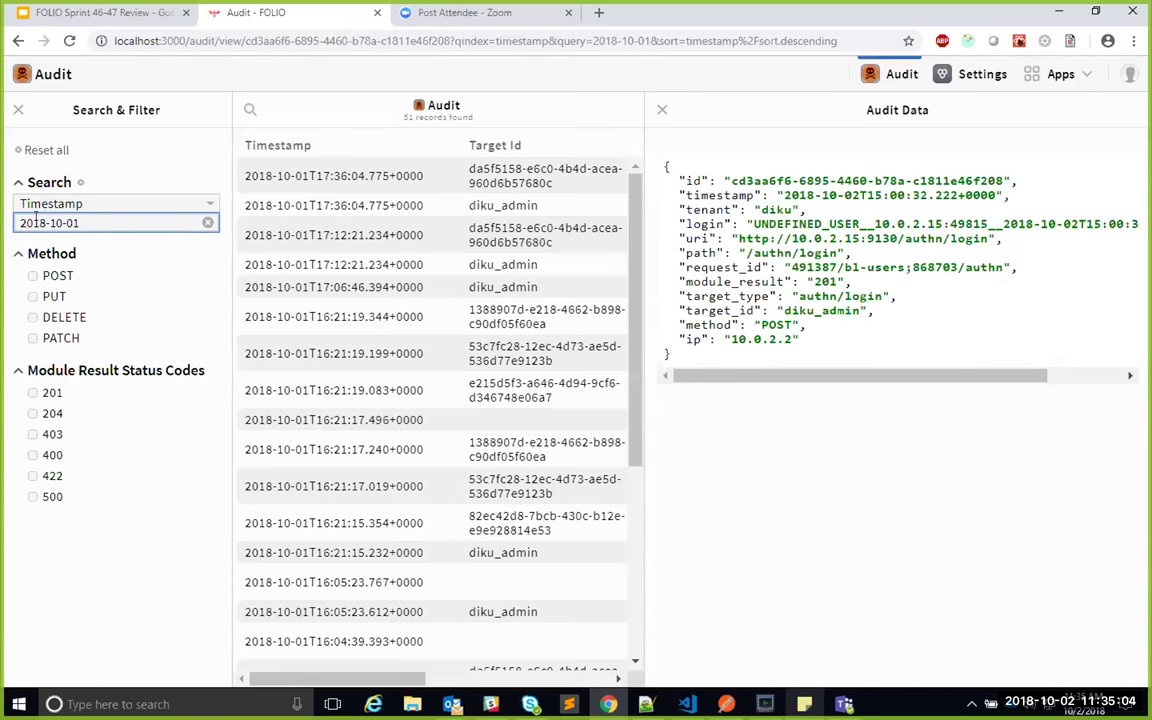
key("BackSpace")
type("2")
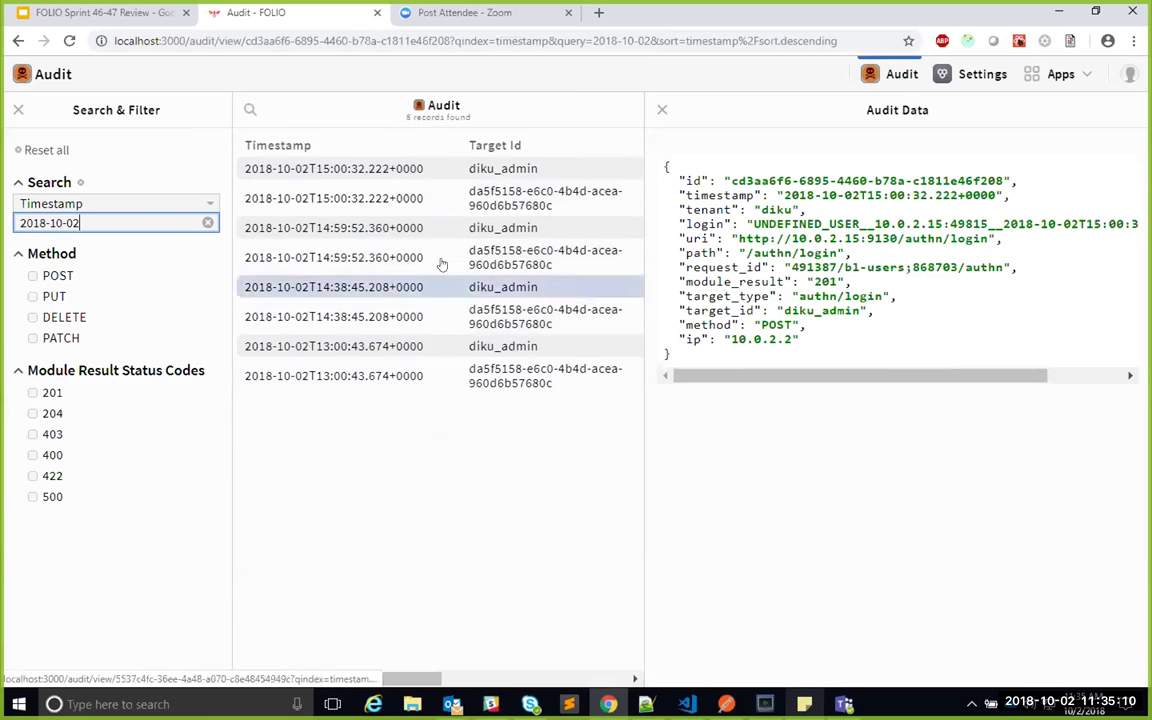
Step: Review the second 15:00:32 record's Audit Data JSON, then close the details pane
left_click(414, 168)
left_click(416, 191)
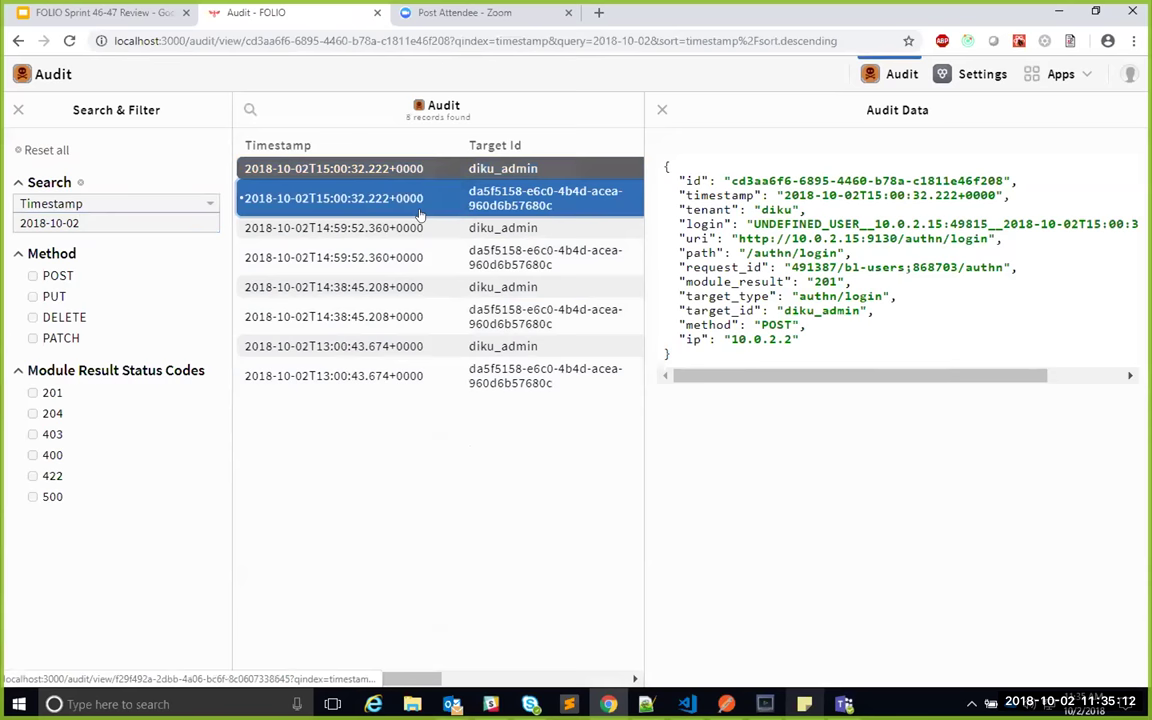
scroll(735, 267, "down", 10)
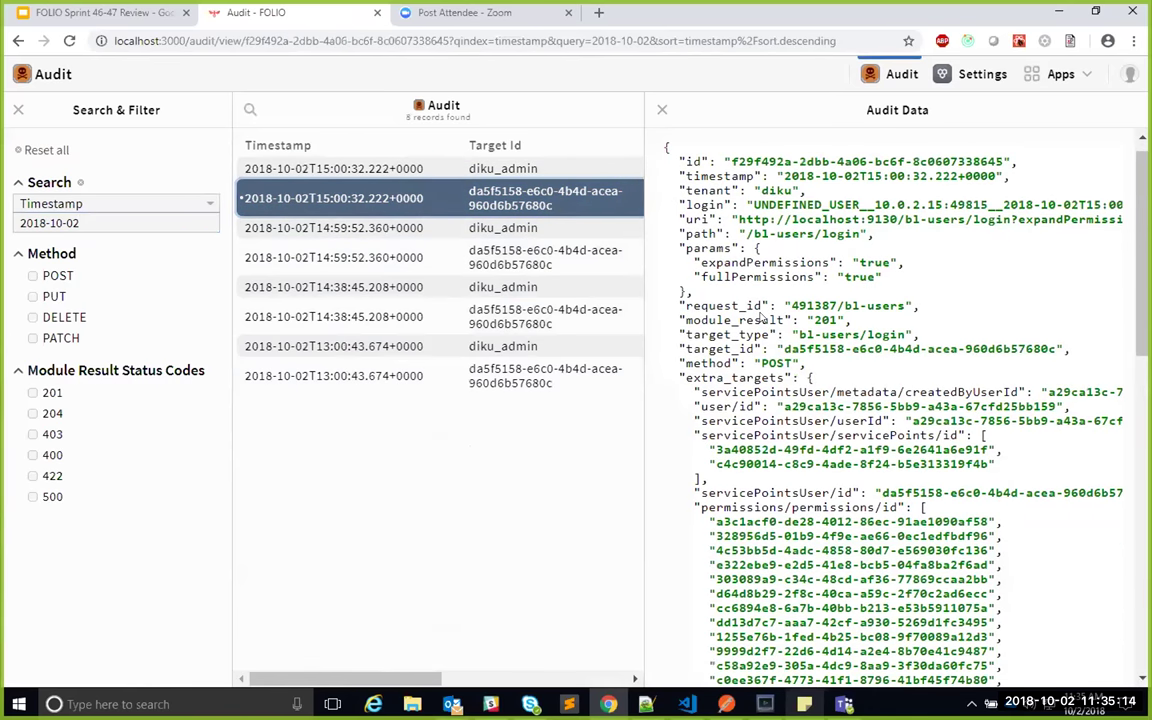
scroll(756, 313, "down", 1)
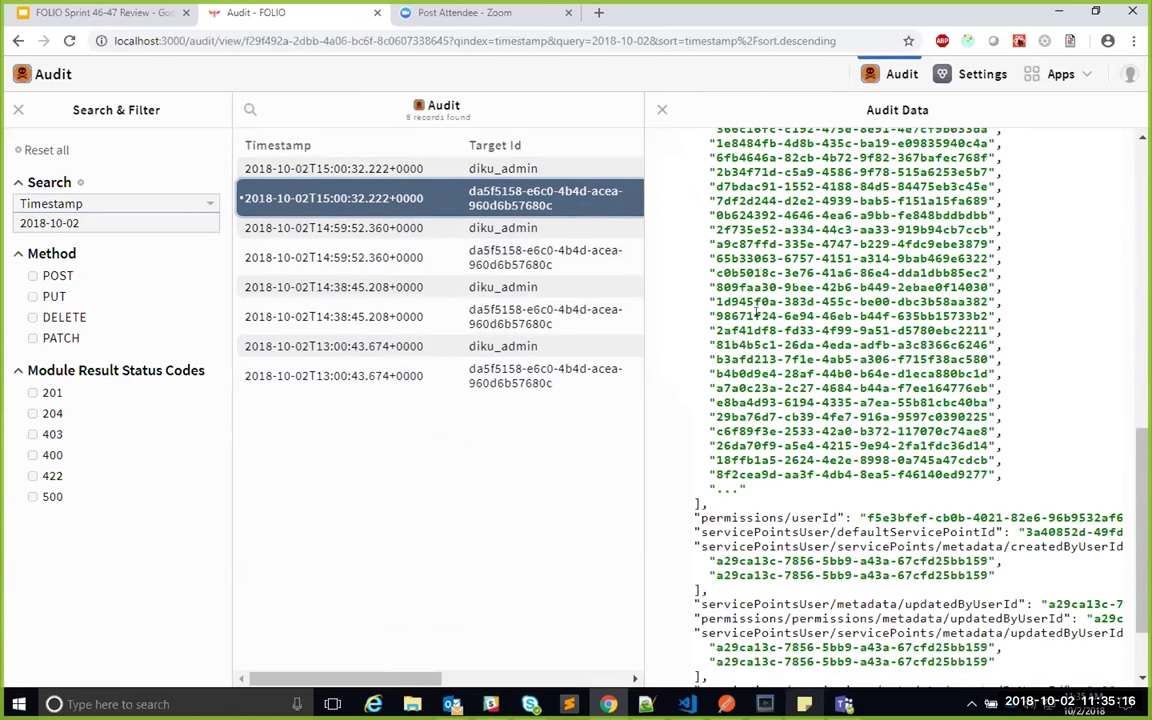
scroll(762, 310, "up", 12)
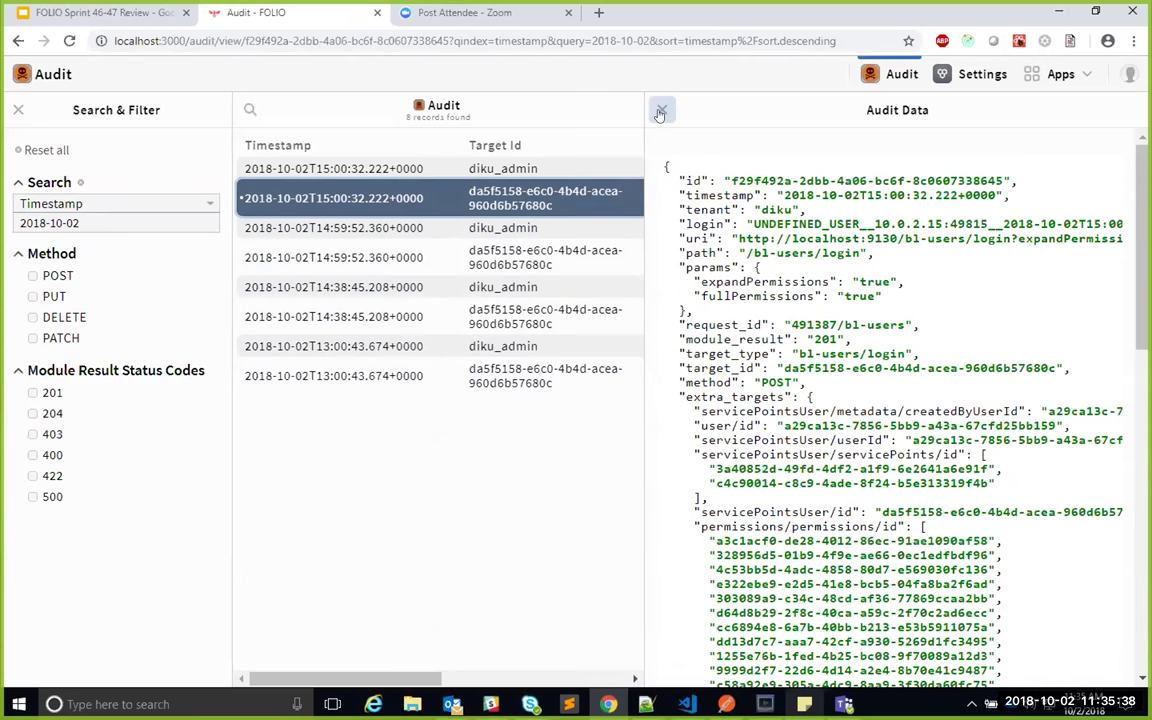
left_click(660, 112)
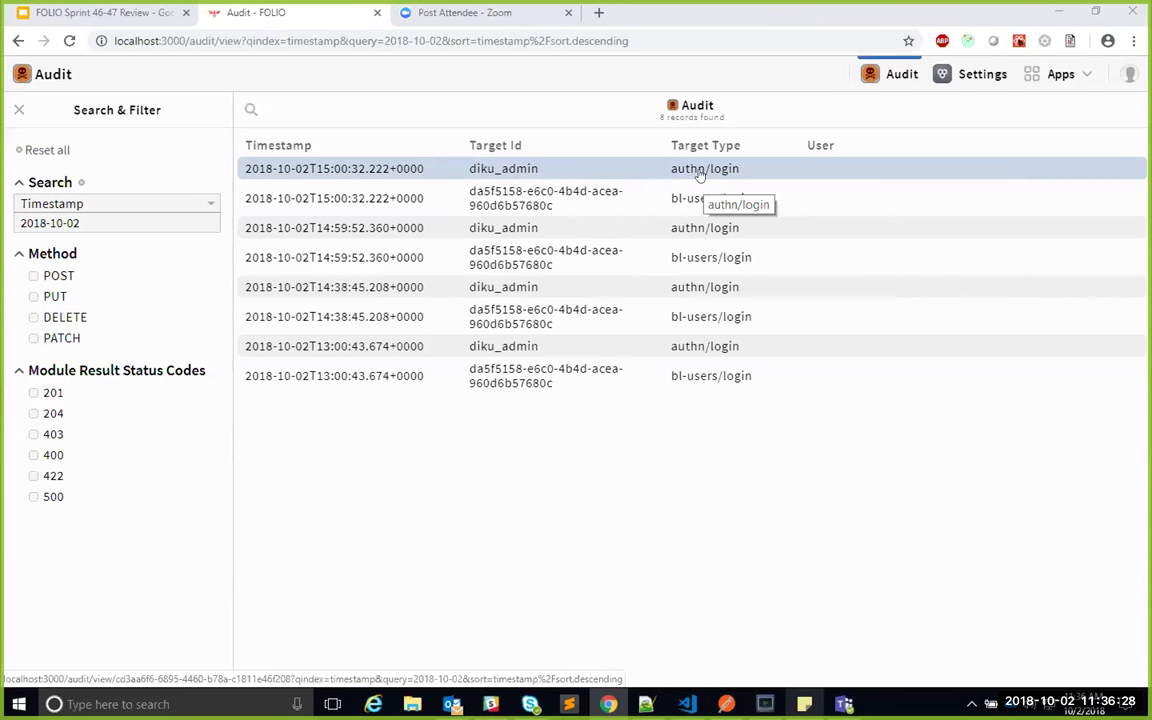
Step: Show the Audit Data for the first record in the 2018-10-02 list
left_click(700, 175)
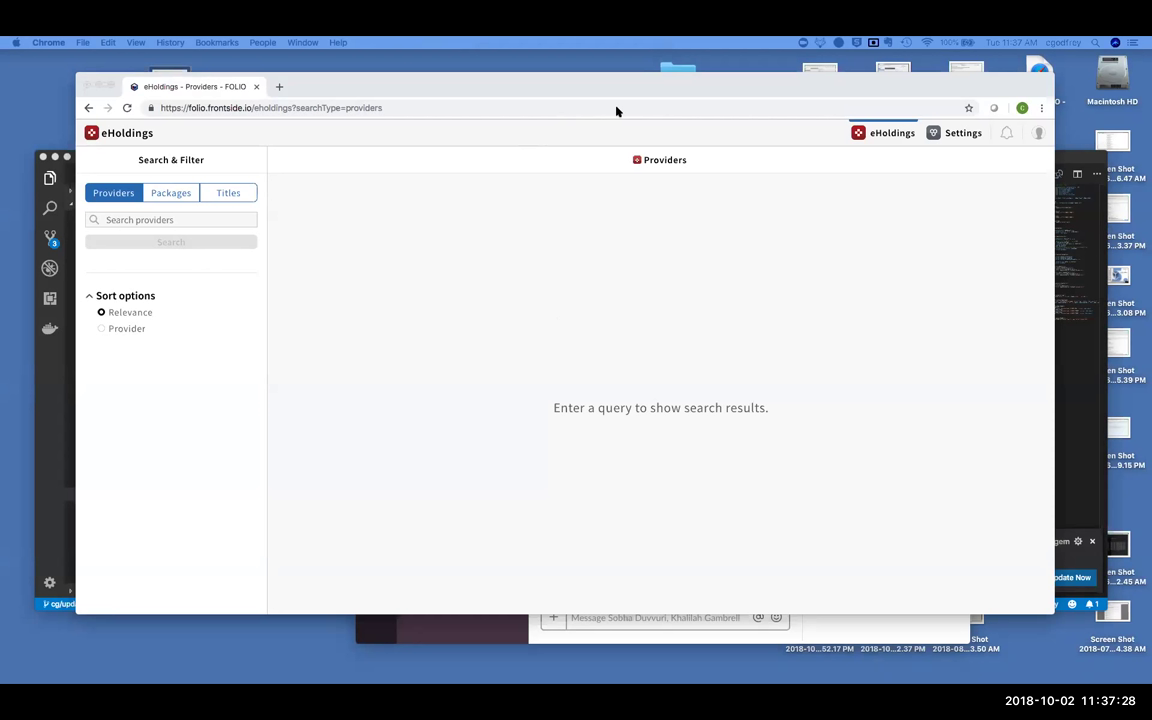
Step: Go to Settings > eHoldings > Knowledge base to view the EBSCO RM API credentials
left_click(940, 134)
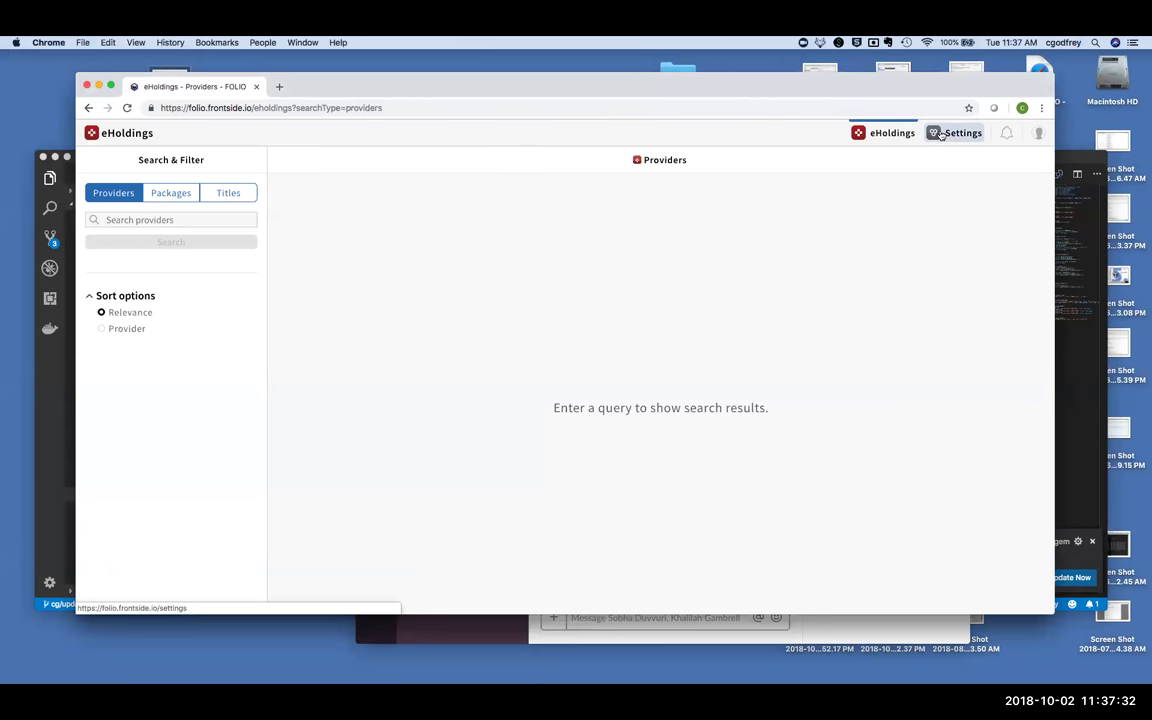
left_click(123, 229)
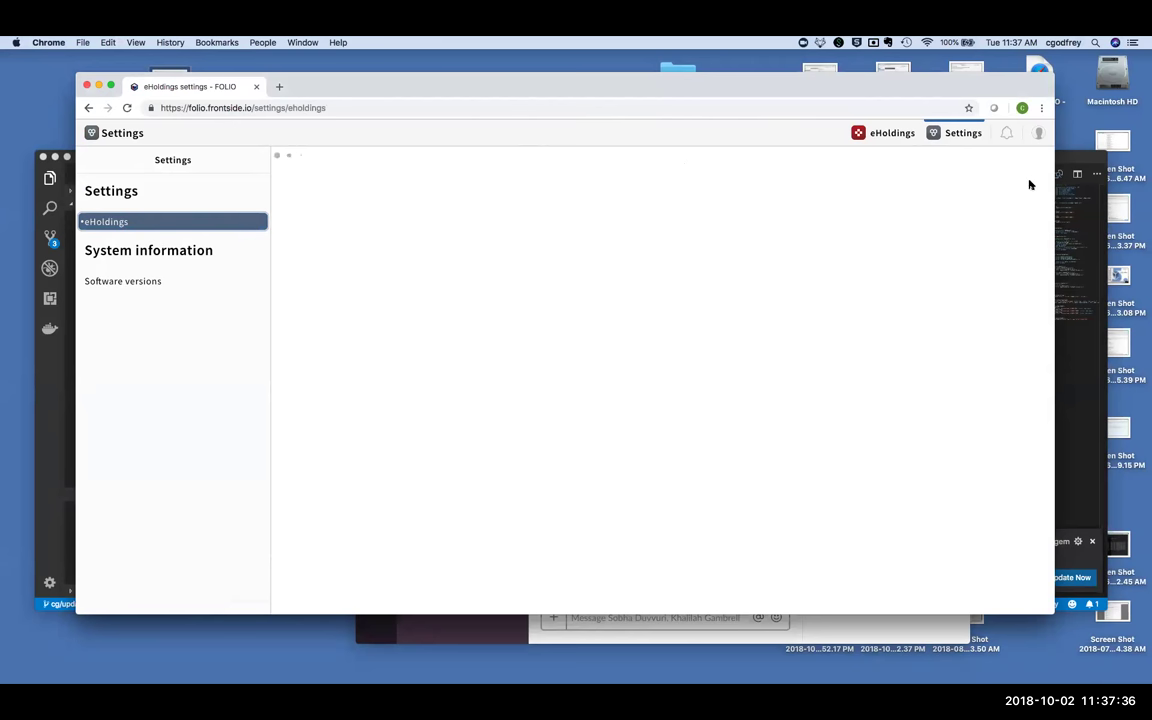
left_click_drag(933, 80, 925, 81)
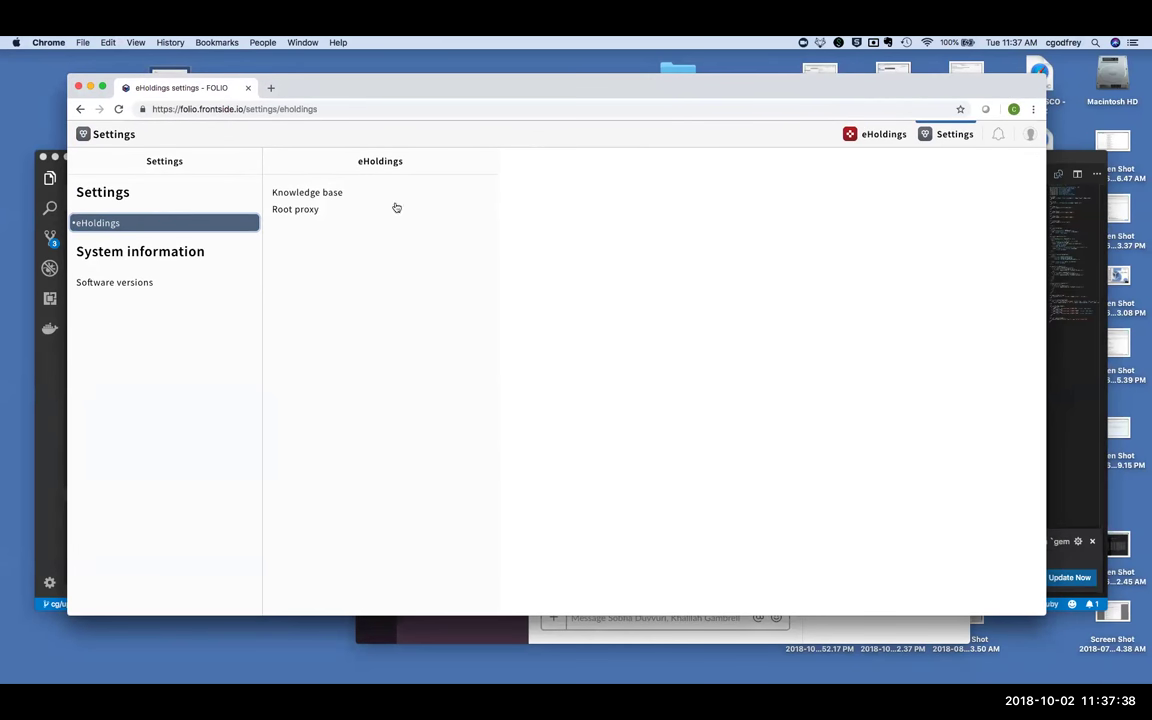
left_click(316, 195)
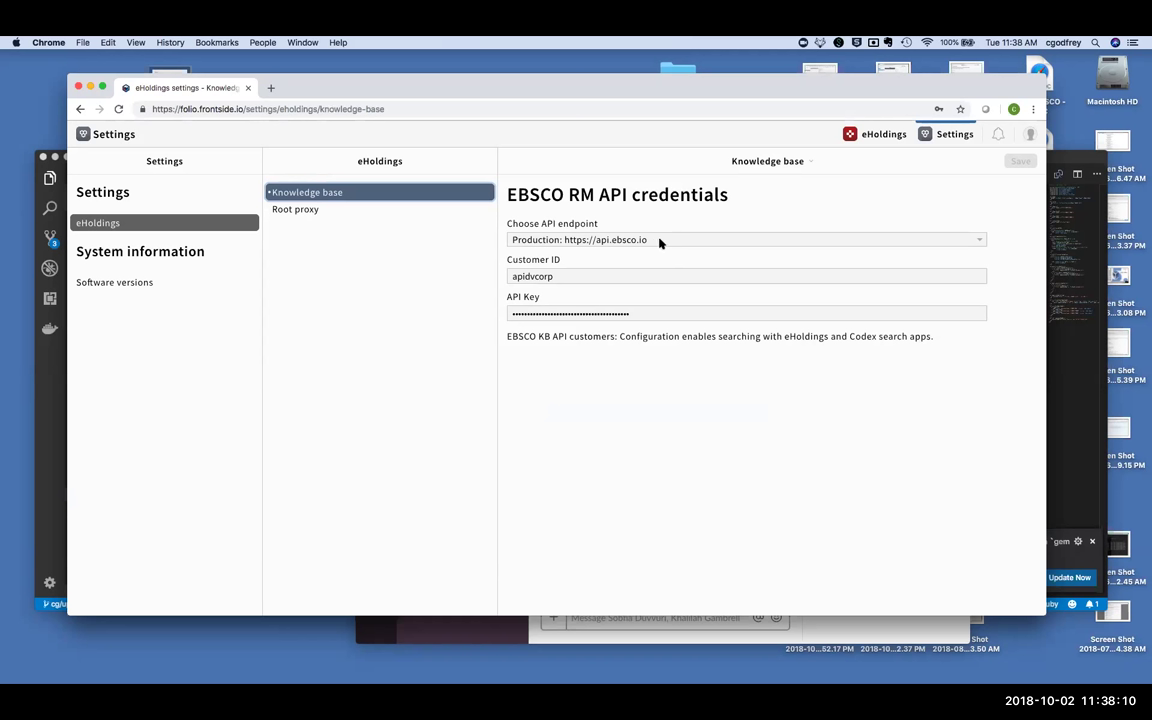
left_click(793, 246)
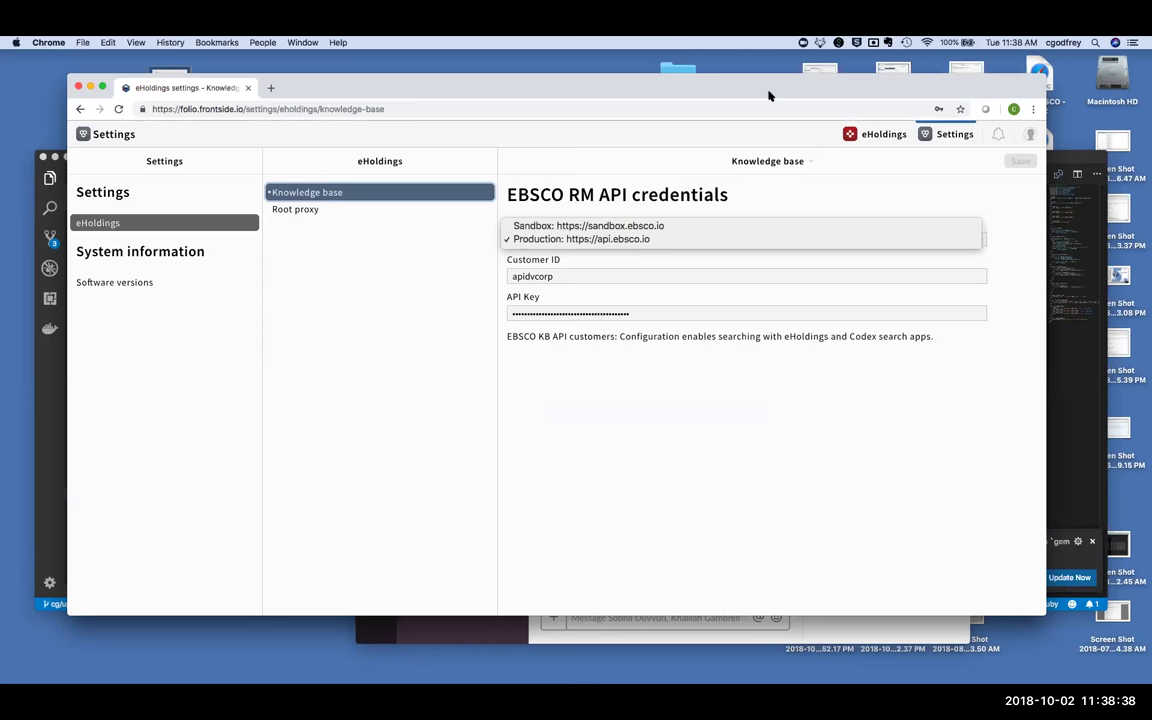
left_click(776, 121)
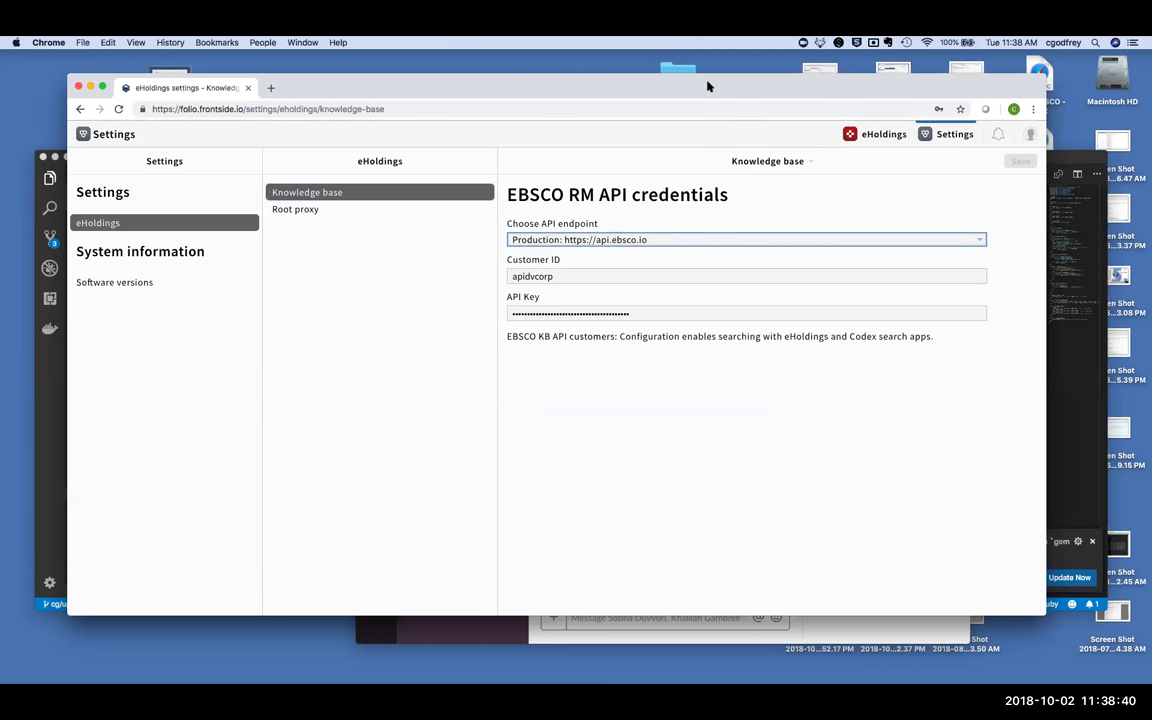
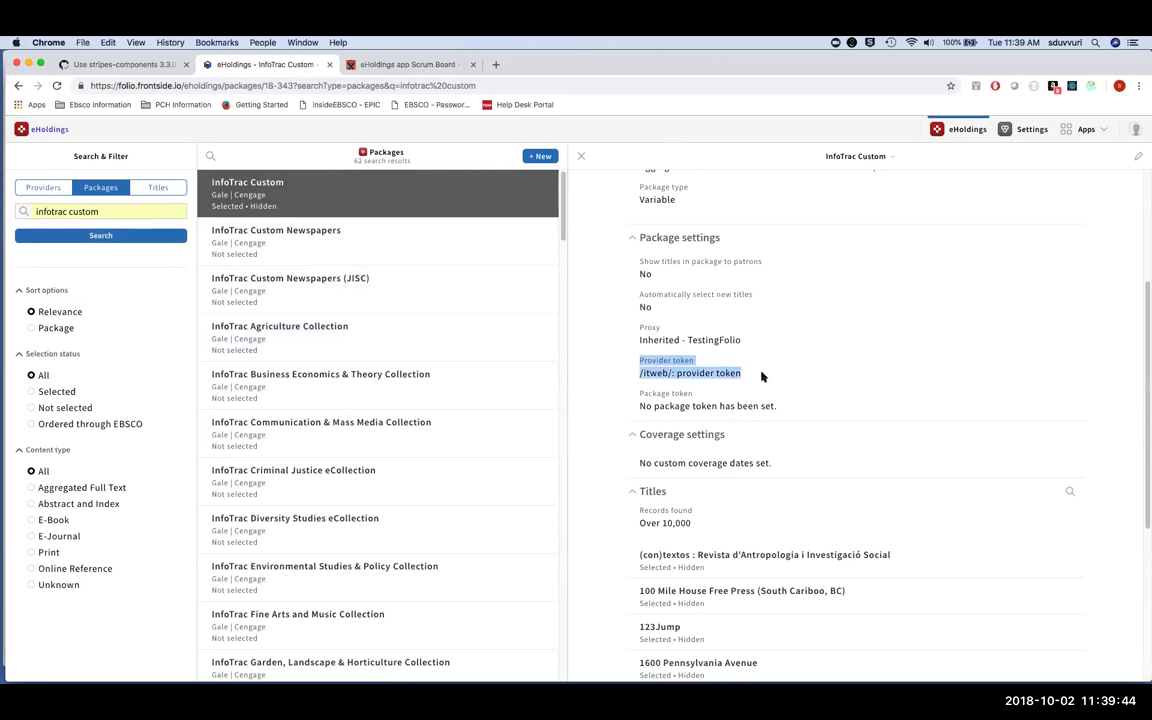
Step: Add the package-level token 'package token' to the InfoTrac Custom package and save it
left_click_drag(640, 405, 778, 411)
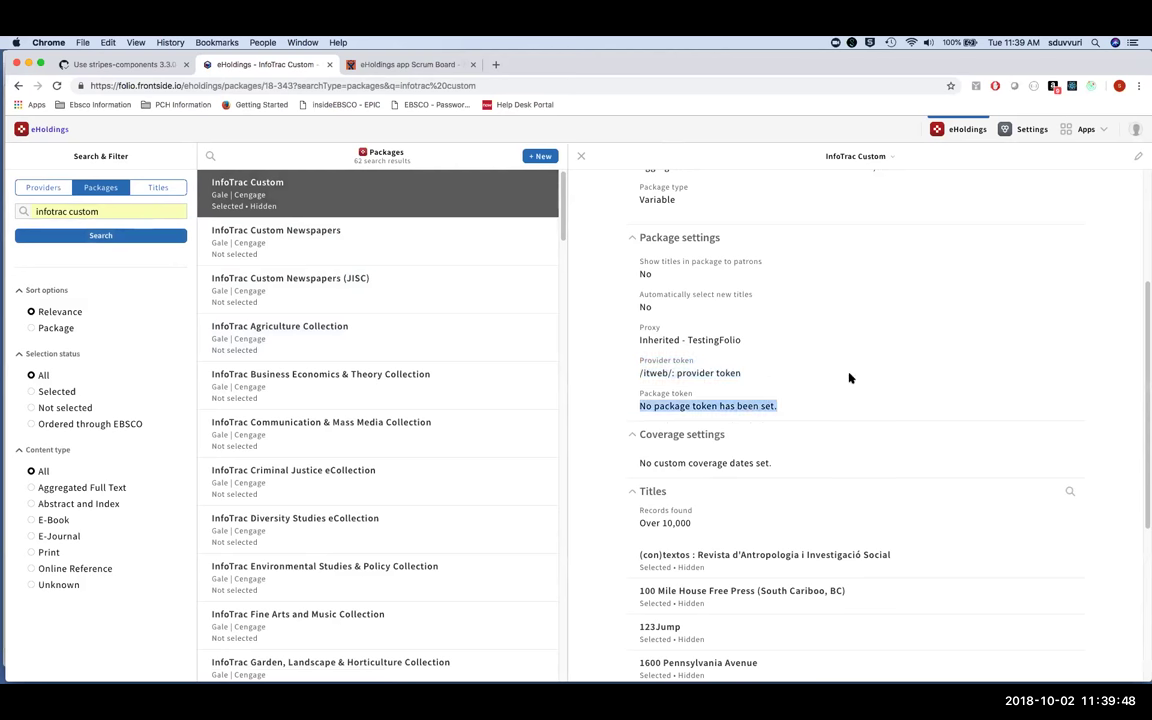
scroll(849, 377, "up", 5)
left_click(1140, 161)
scroll(912, 337, "down", 3)
scroll(912, 337, "down", 2)
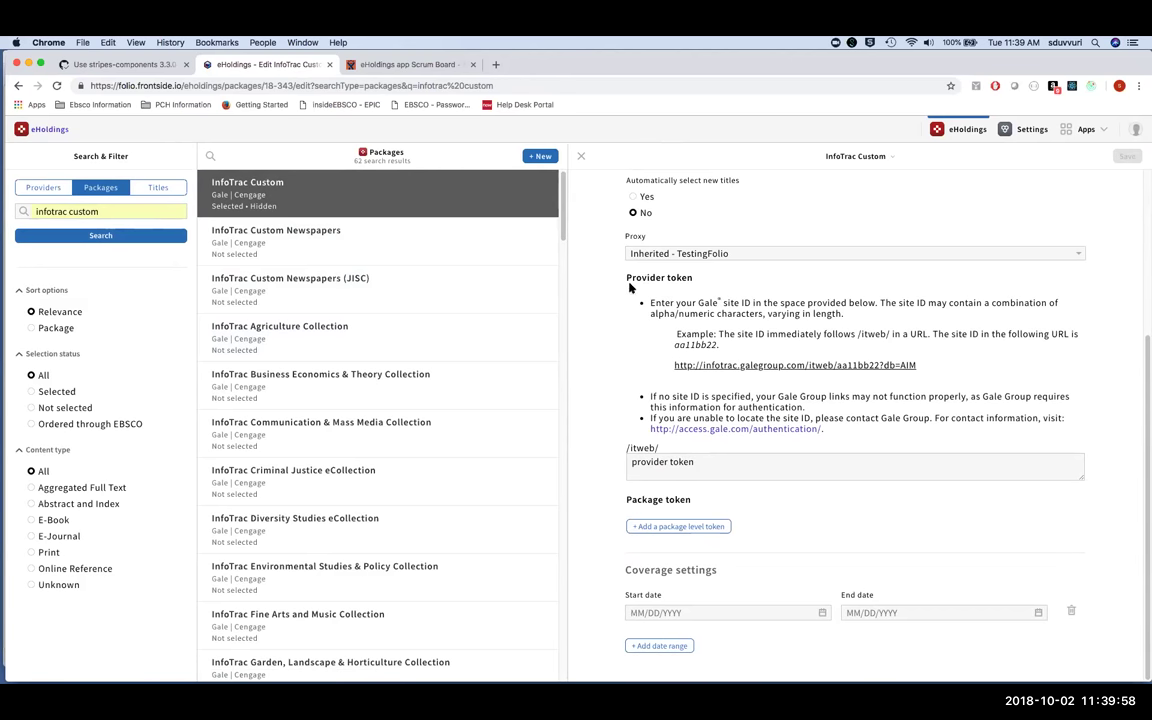
left_click(697, 530)
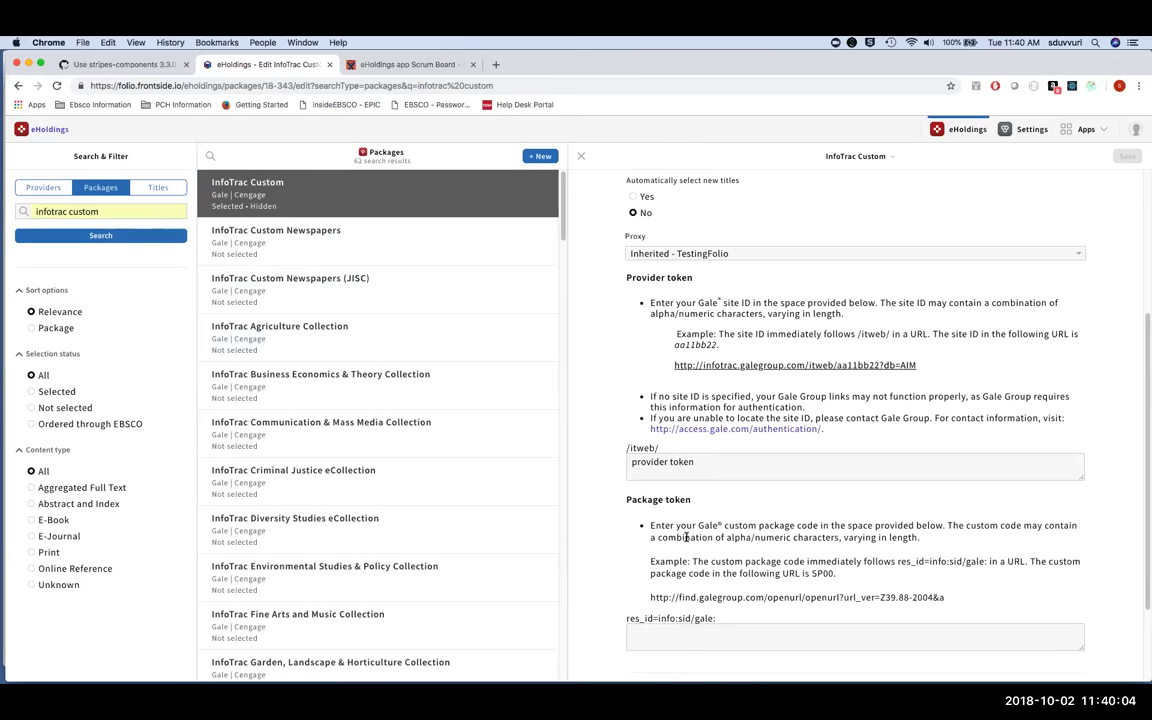
scroll(686, 537, "down", 3)
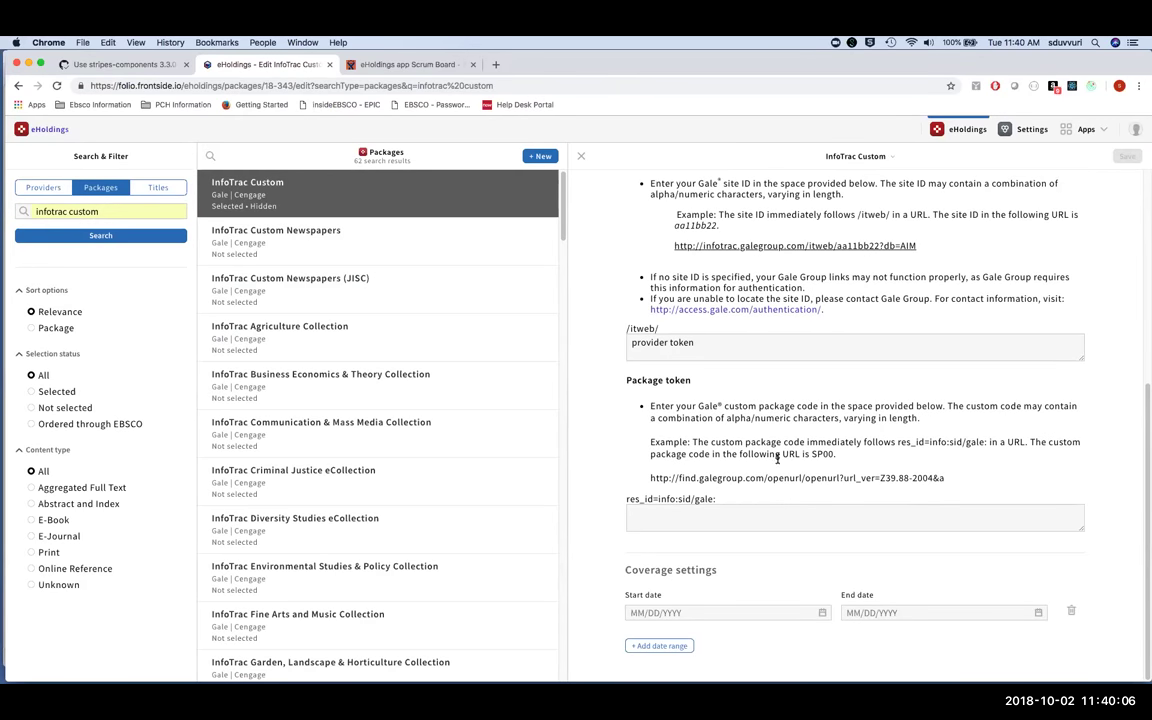
left_click(710, 521)
type("package token")
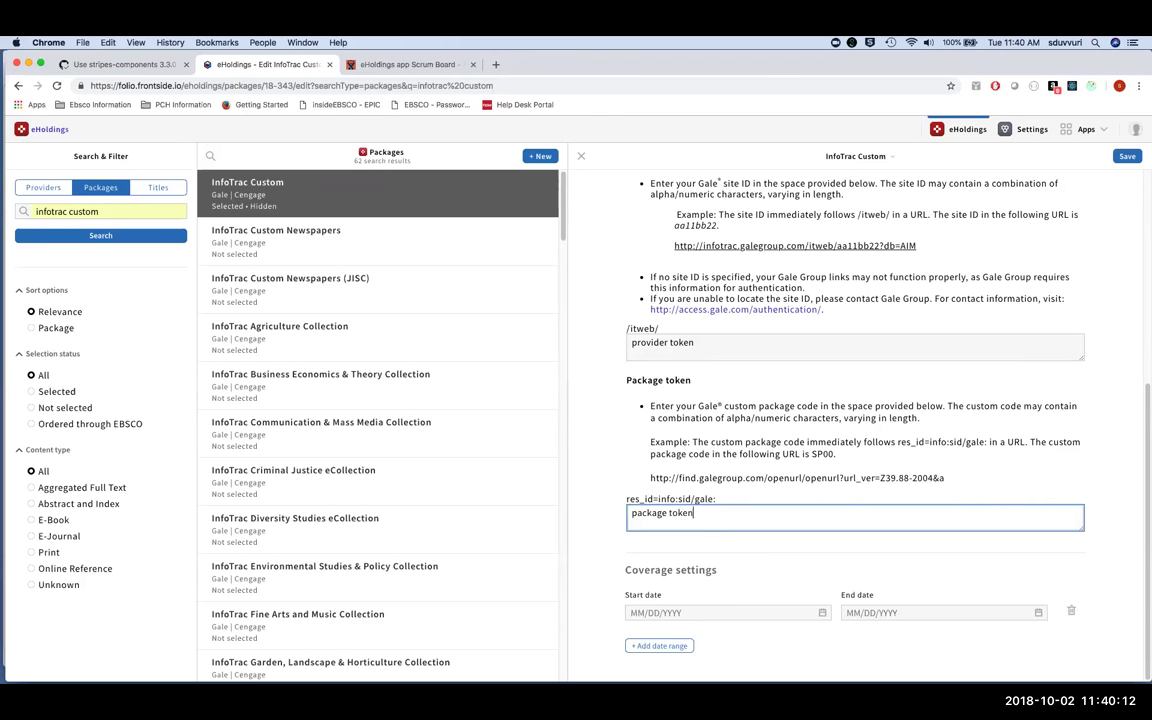
left_click(1125, 159)
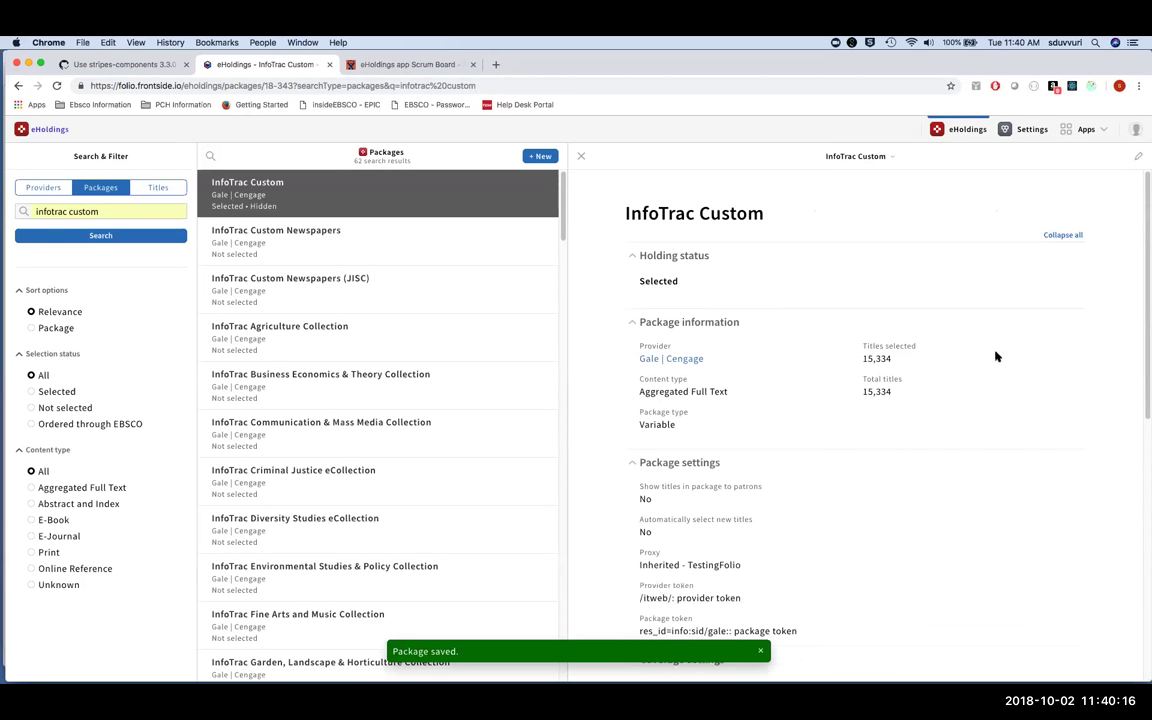
Step: Review the saved package token value on the InfoTrac Custom package
scroll(995, 356, "down", 3)
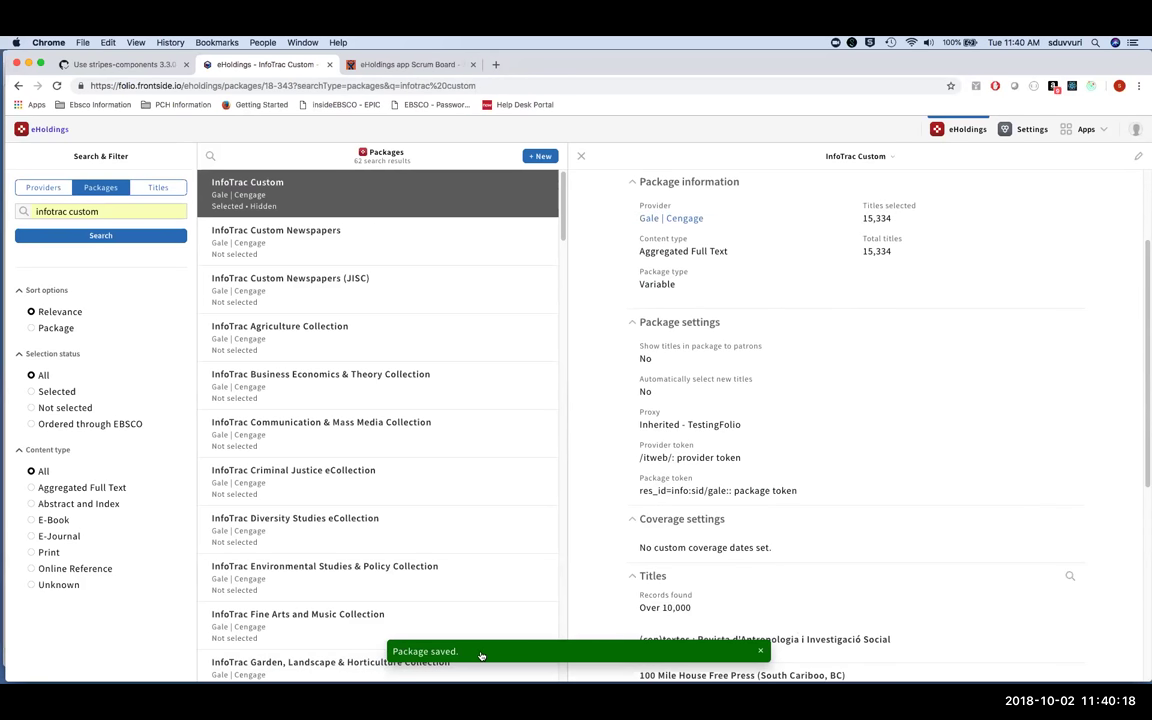
scroll(645, 455, "down", 1)
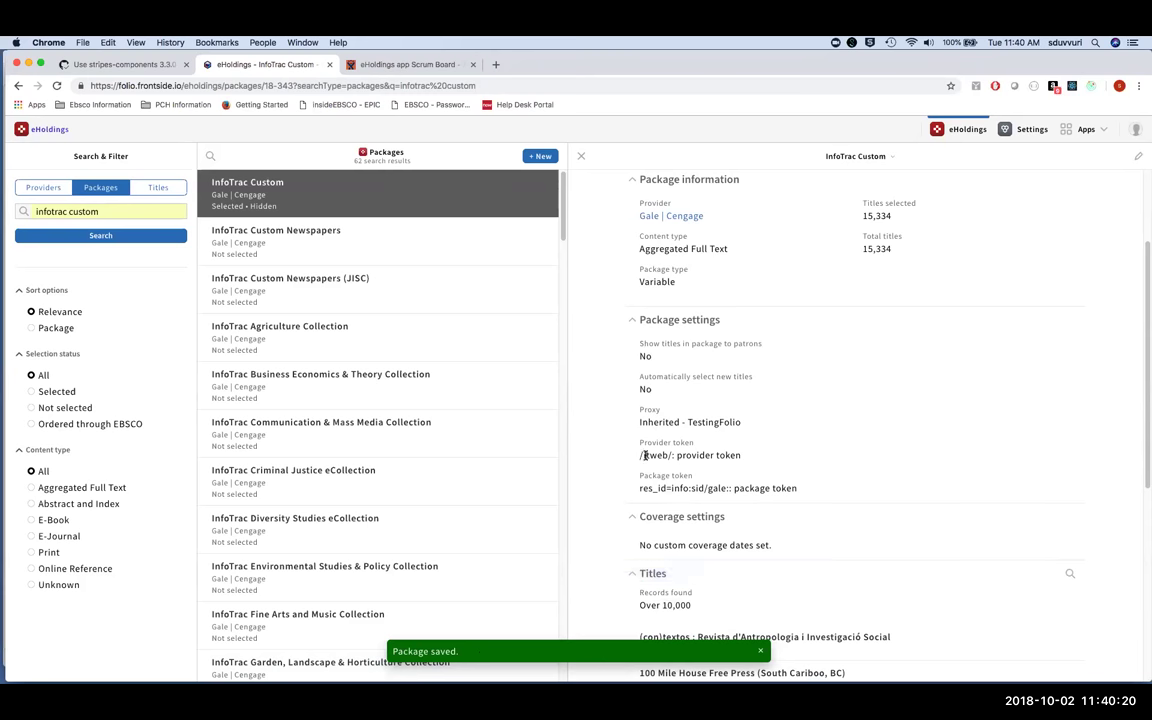
left_click_drag(640, 488, 790, 488)
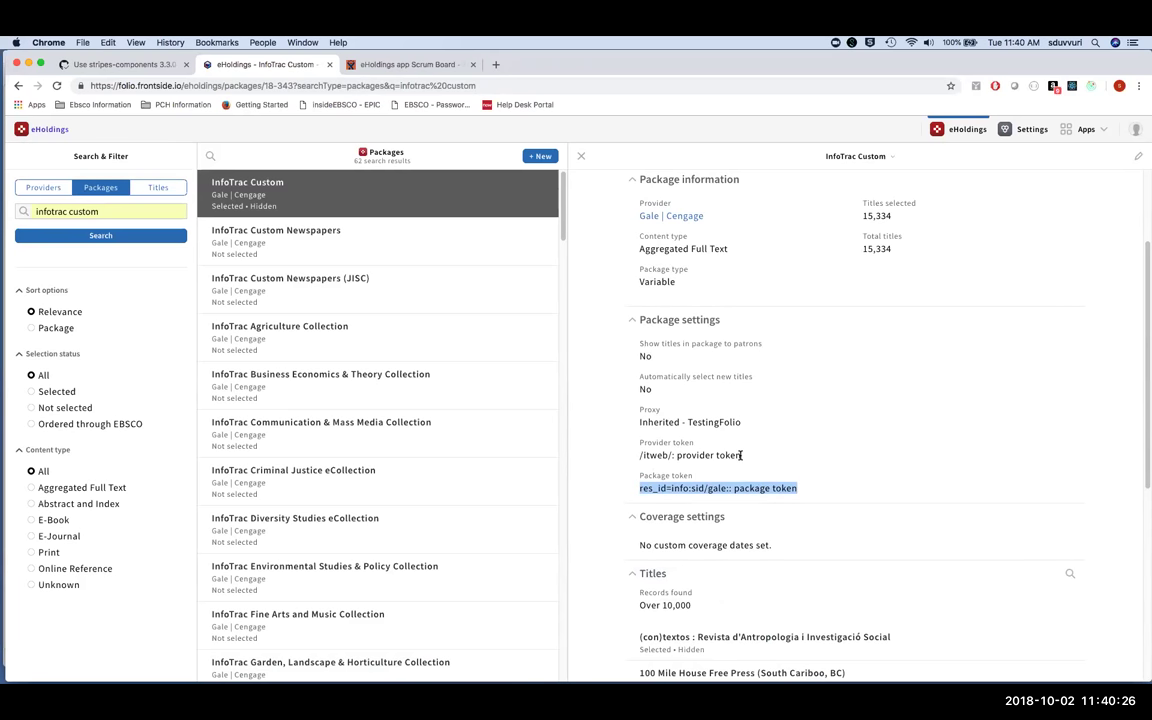
scroll(850, 350, "up", 2)
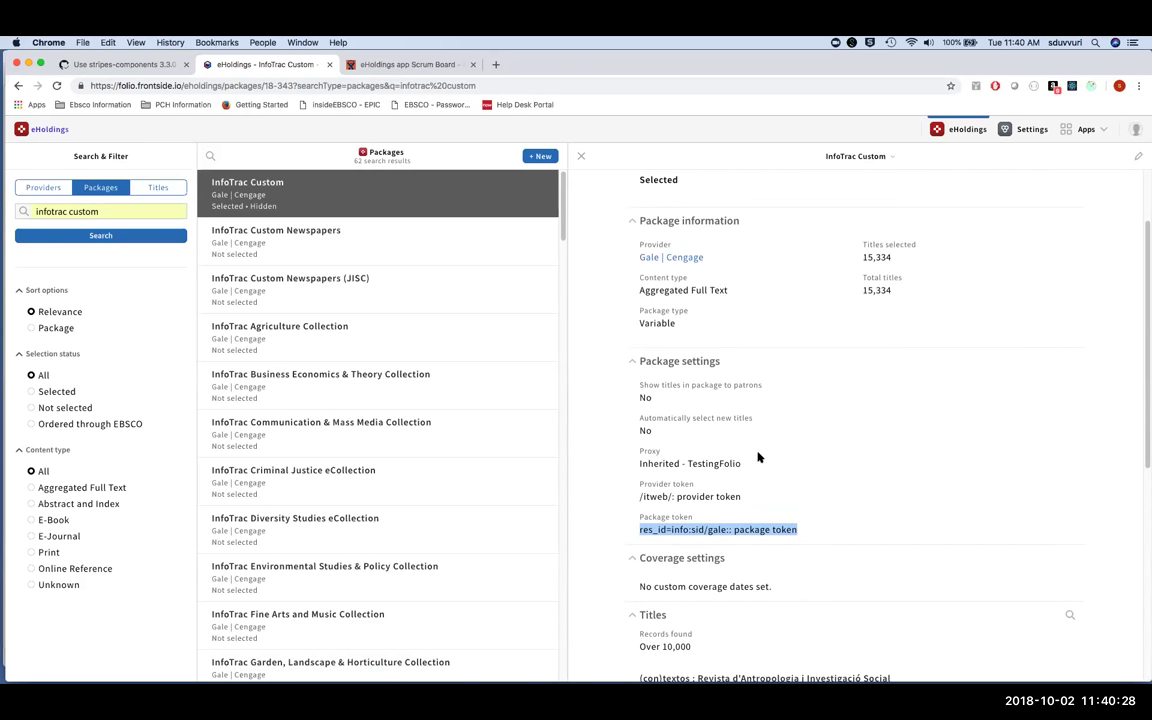
Step: Append 'again' to the provider token so it reads 'provider token again', and save
left_click(1137, 157)
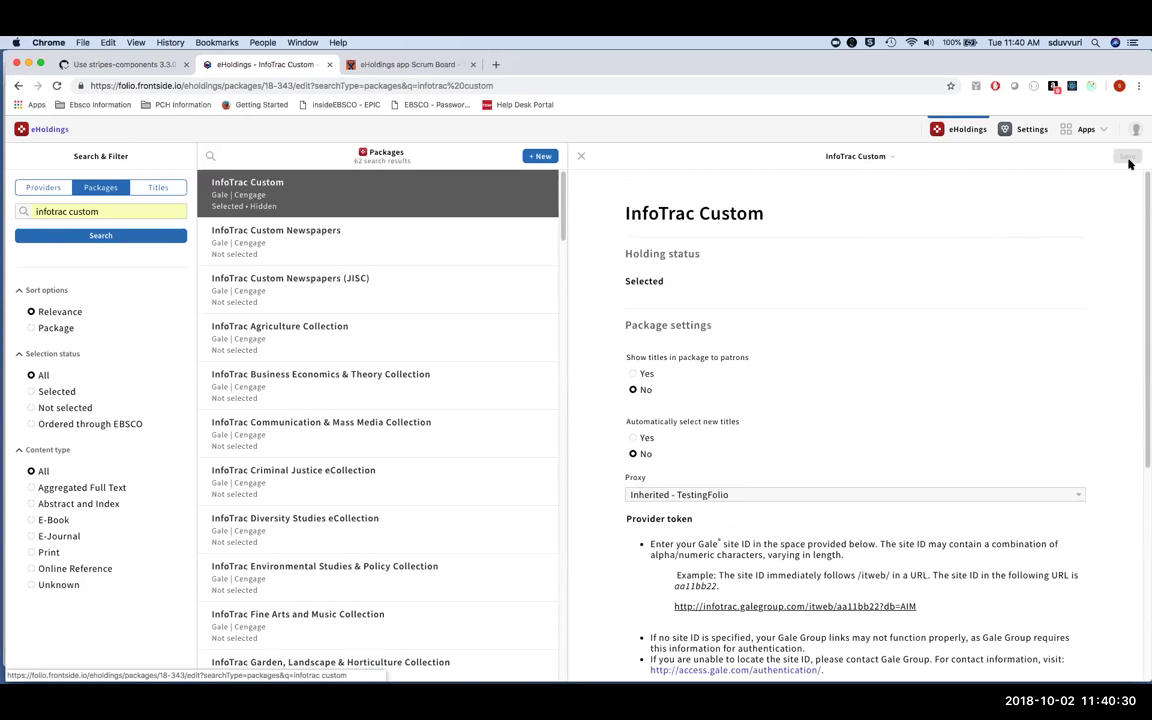
scroll(700, 465, "down", 4)
scroll(693, 463, "down", 2)
left_click(722, 424)
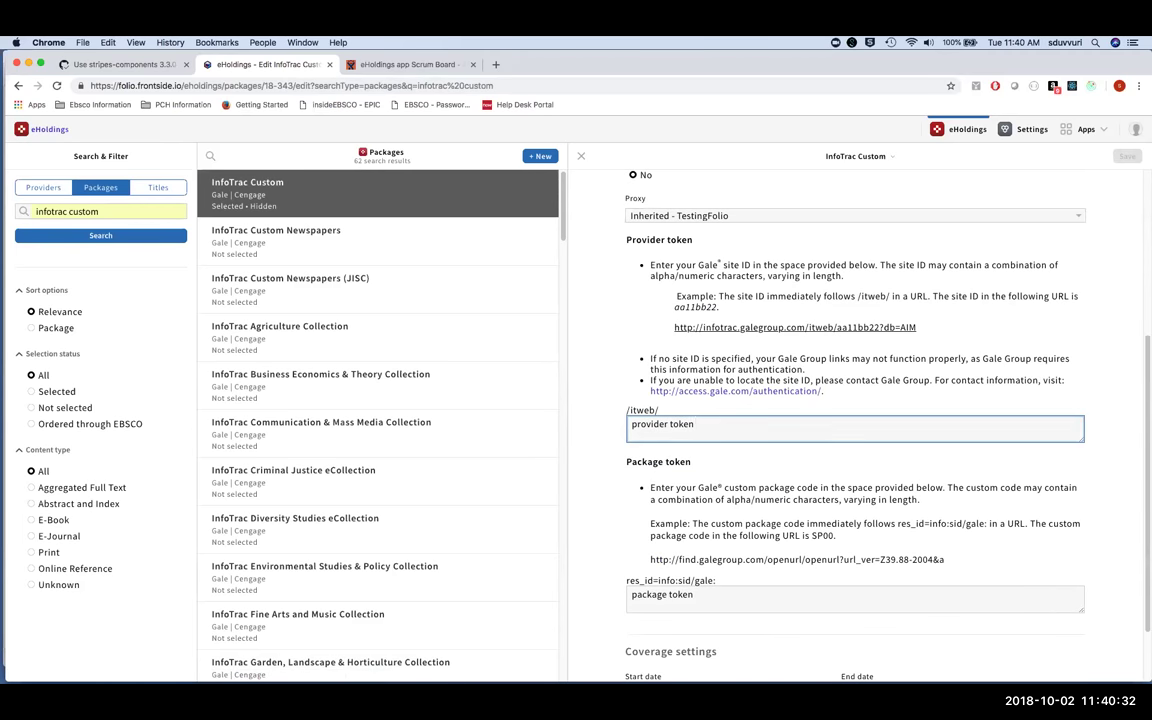
type("again")
left_click(1127, 156)
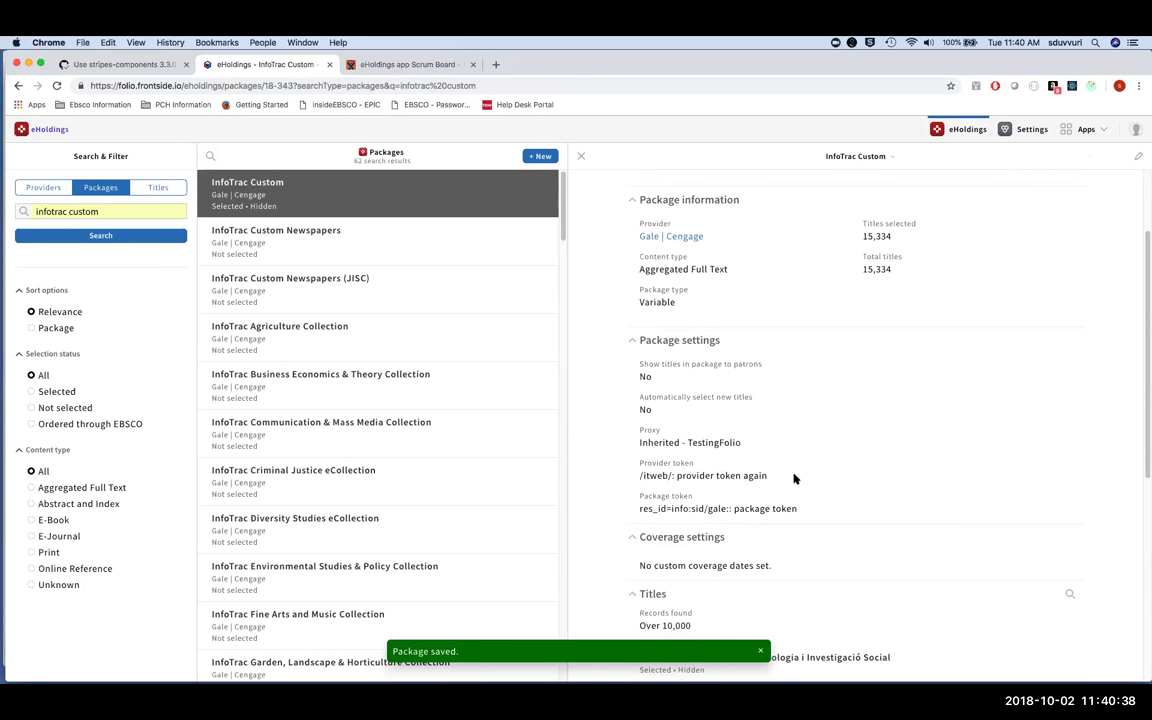
Step: Open the Gale | Cengage provider record and highlight its token '/itweb/: provider token again'
left_click(678, 241)
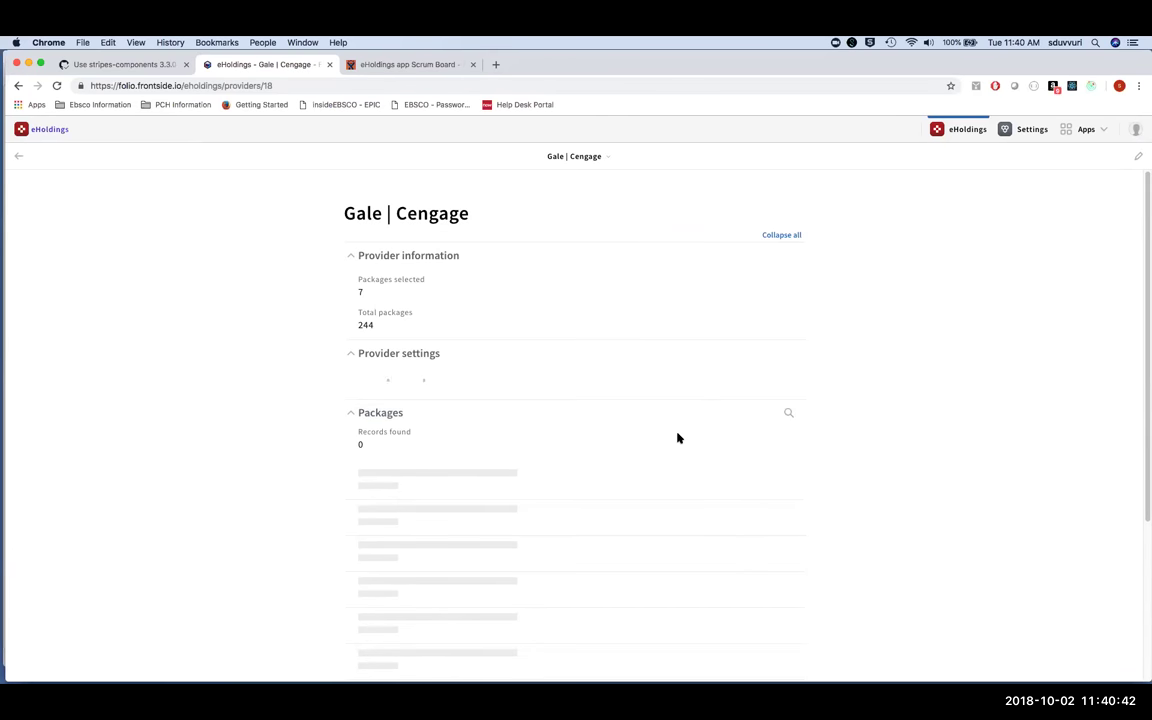
scroll(411, 322, "down", 2)
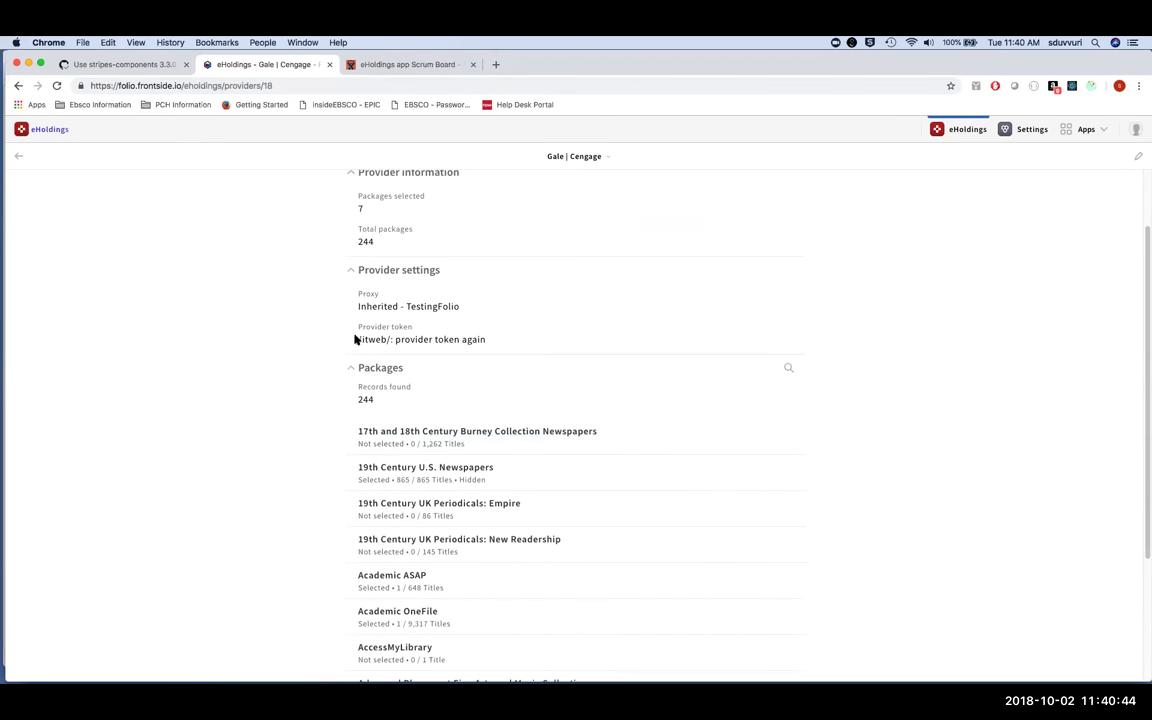
left_click_drag(358, 339, 505, 341)
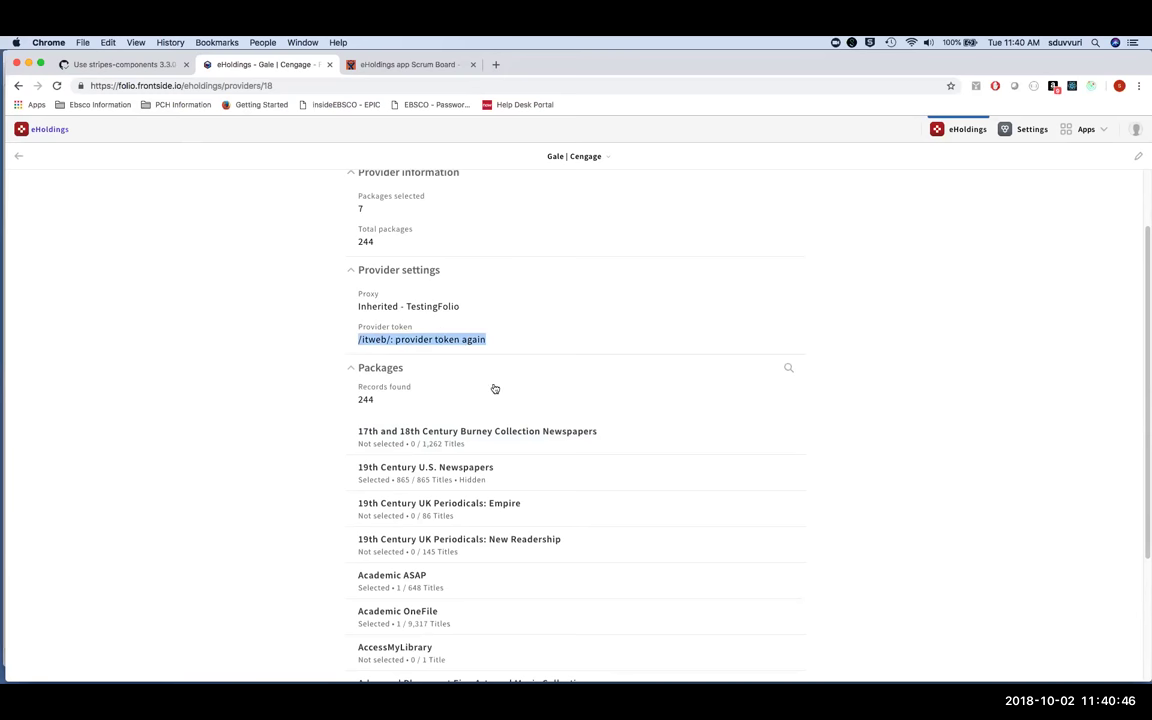
left_click(991, 432)
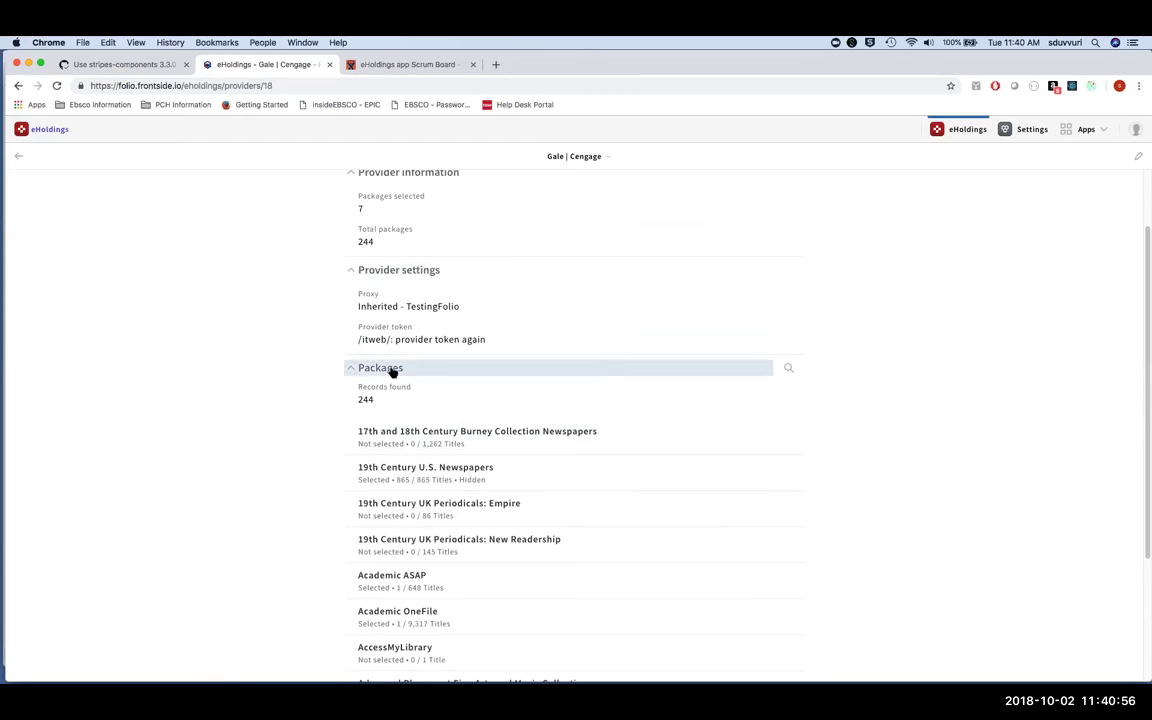
mouse_move(128, 682)
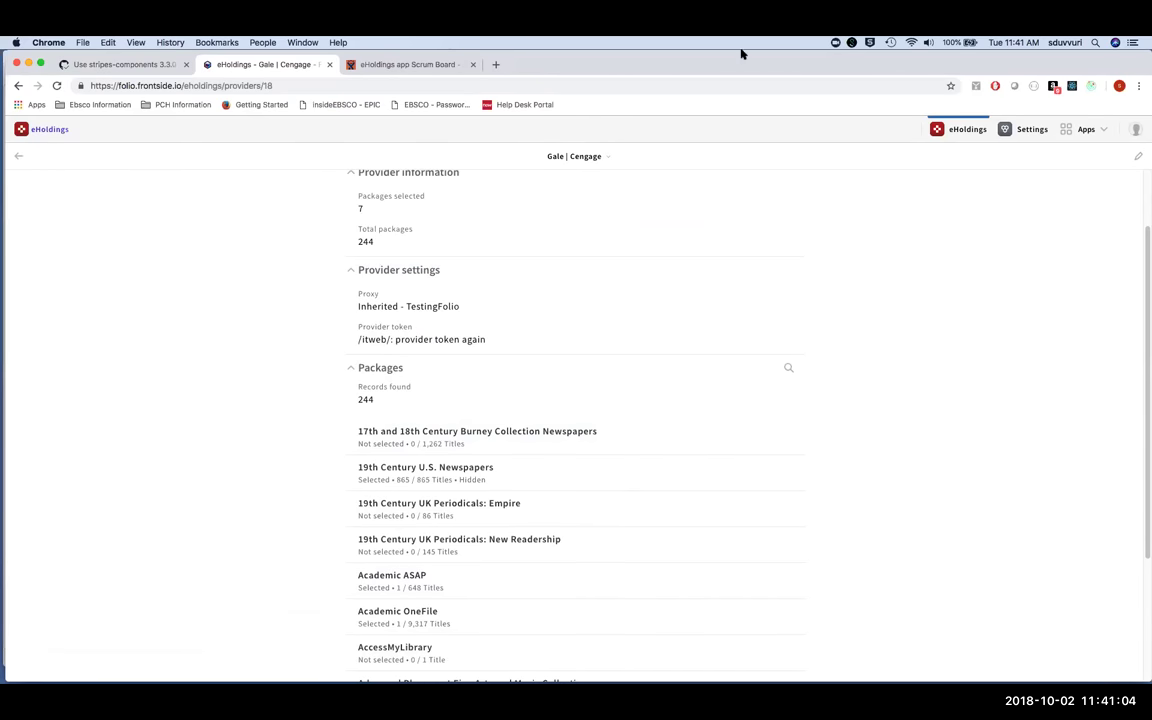
Step: Lock the screen, then bring the browser with the Taylor & Francis package to the front
key("ctrl+super+q")
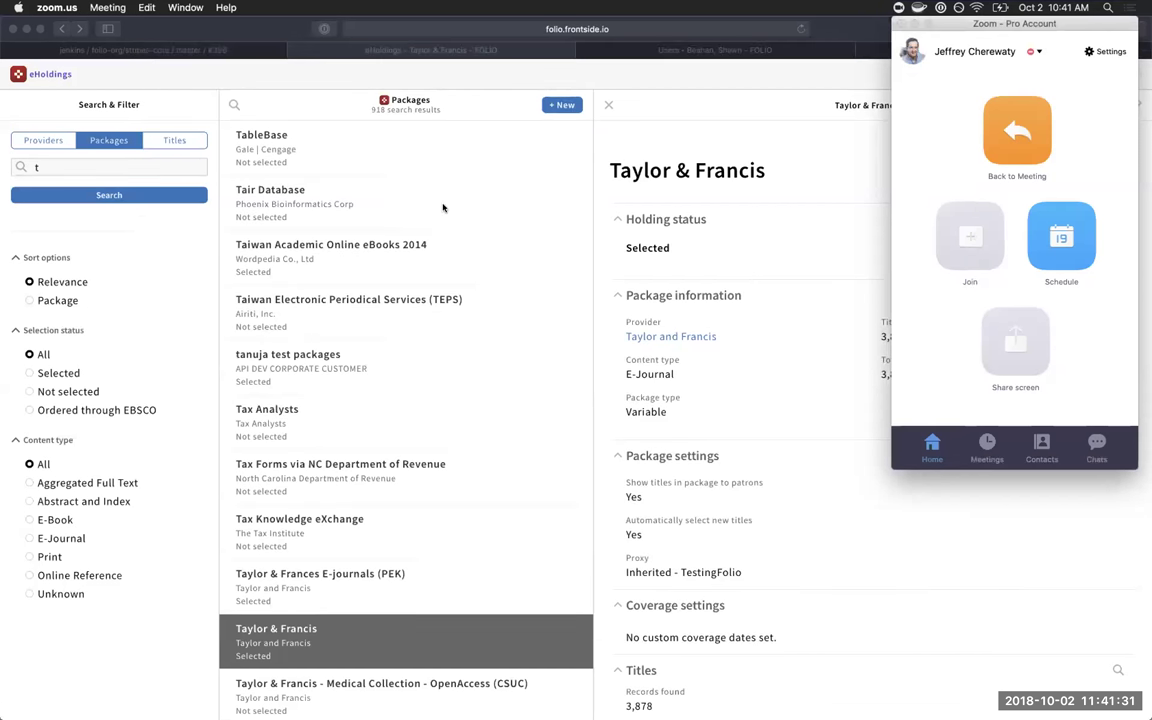
left_click(443, 208)
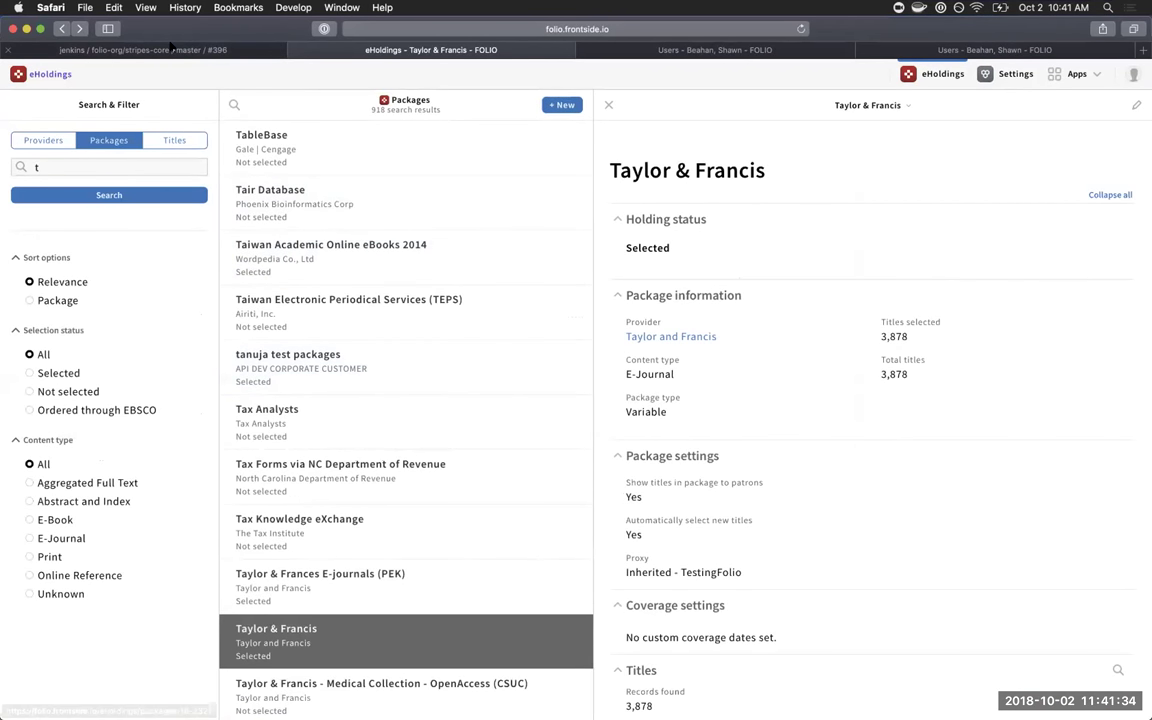
Step: Switch to the Jenkins stripes-core master #396 pipeline tab
key("ctrl+shift+Tab")
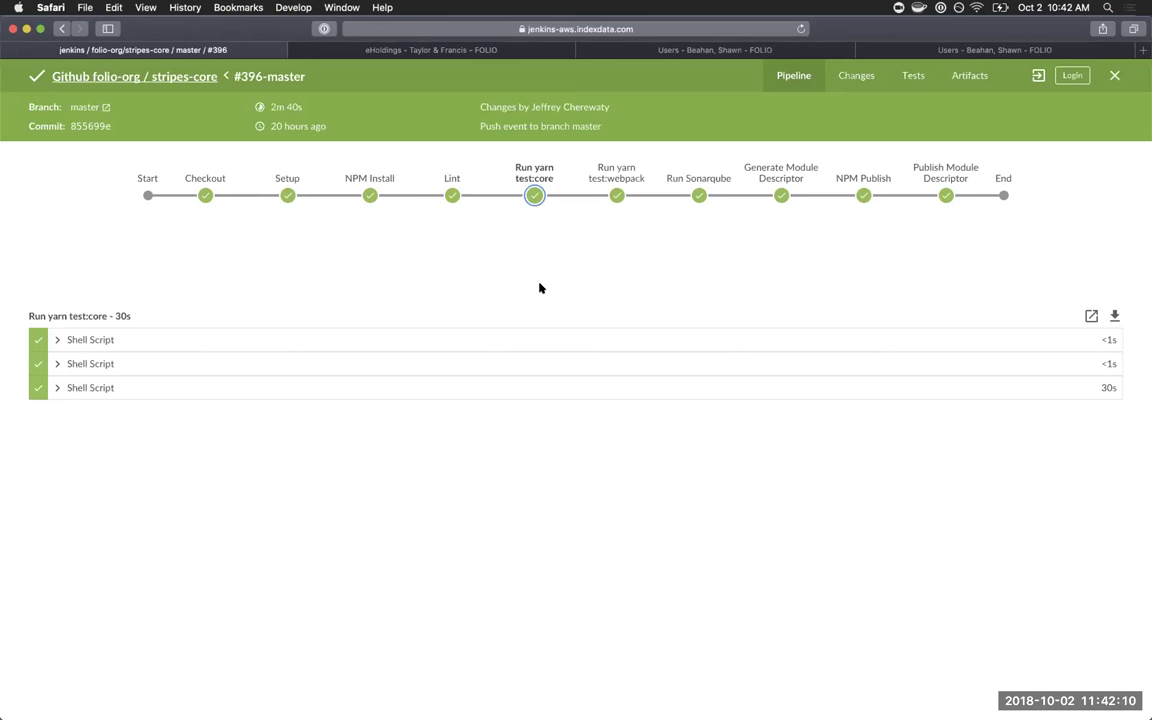
Step: Expand the test:core shell script log to its summary, then return to the Taylor & Francis tab
left_click(376, 393)
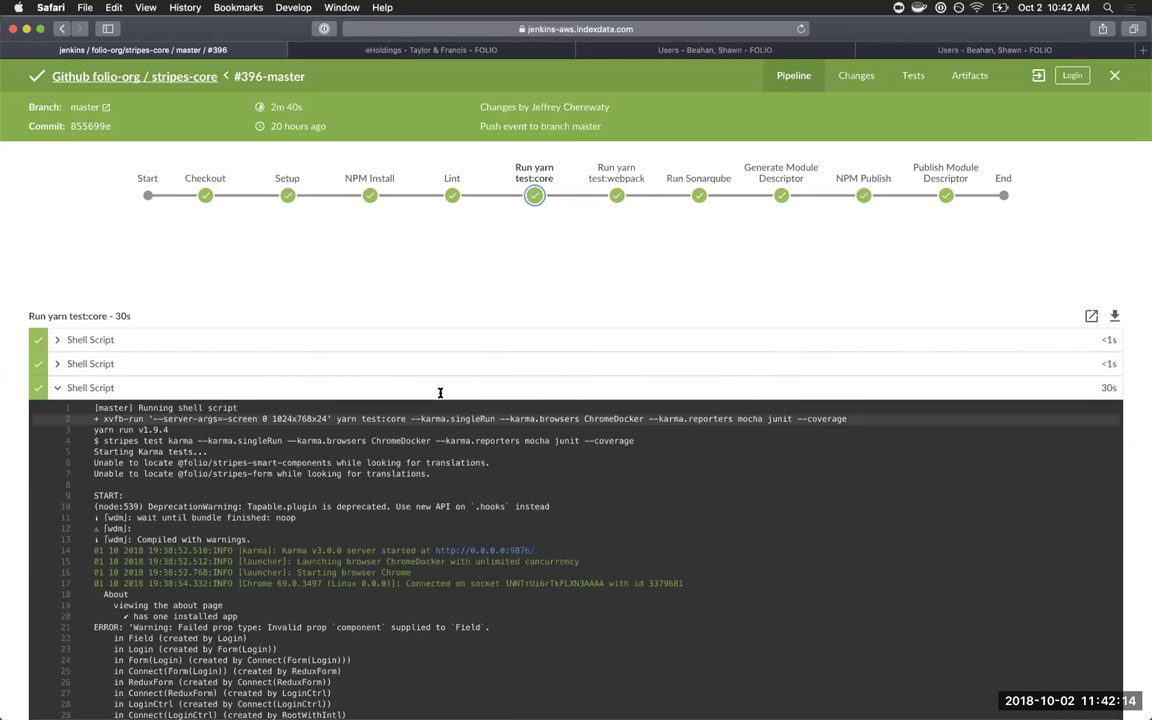
scroll(455, 400, "down", 10)
scroll(478, 417, "down", 10)
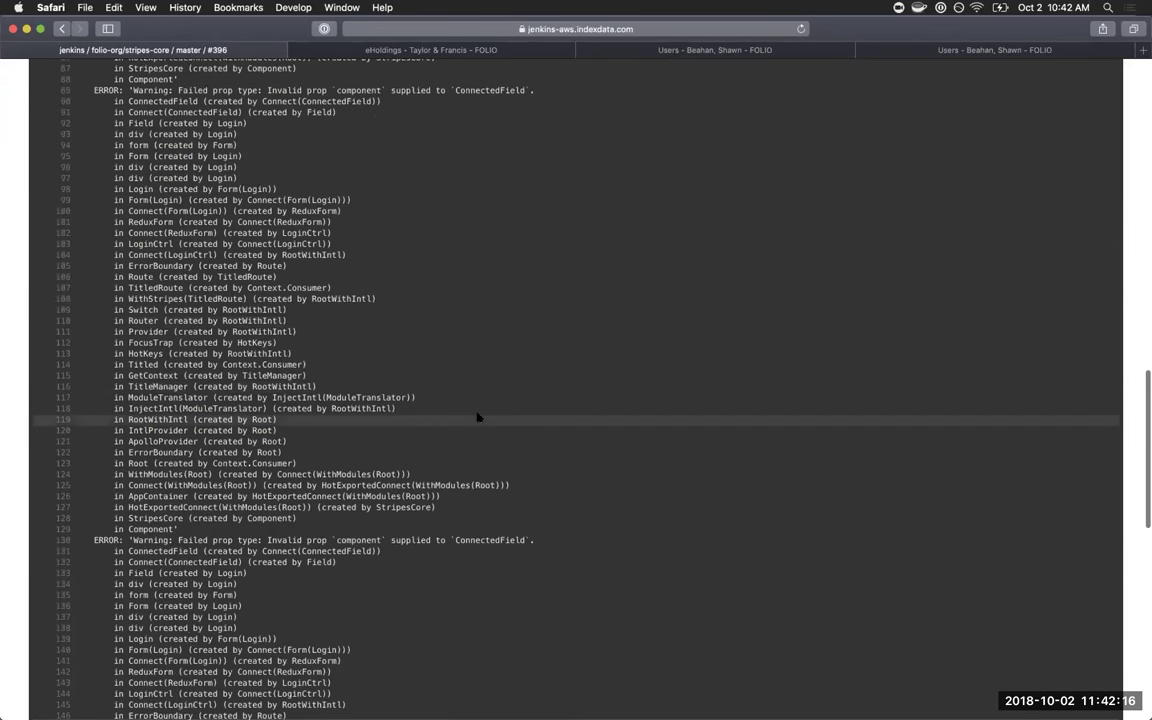
scroll(334, 290, "down", 10)
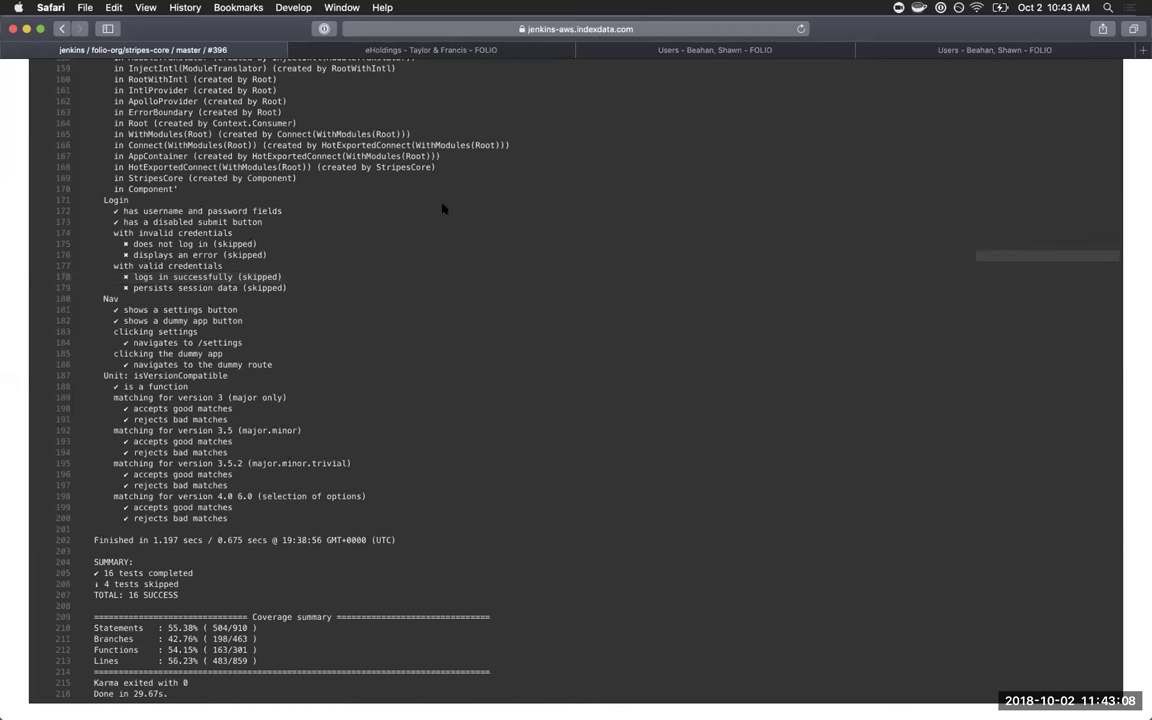
left_click(481, 54)
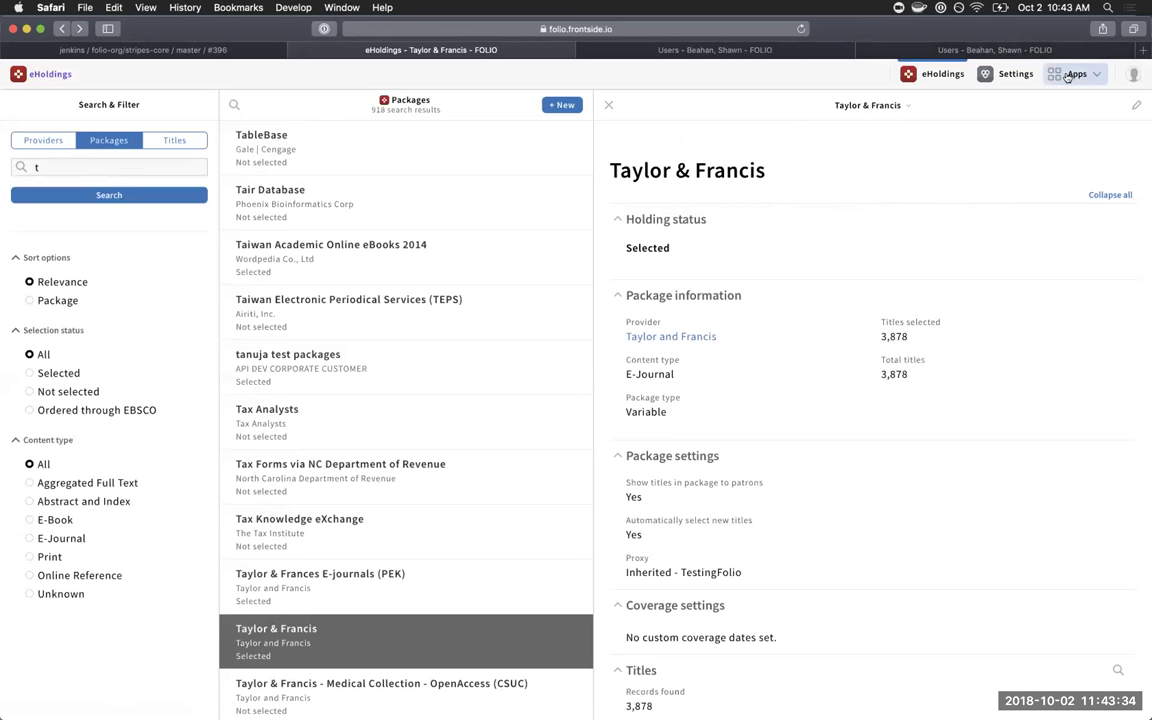
left_click(1068, 78)
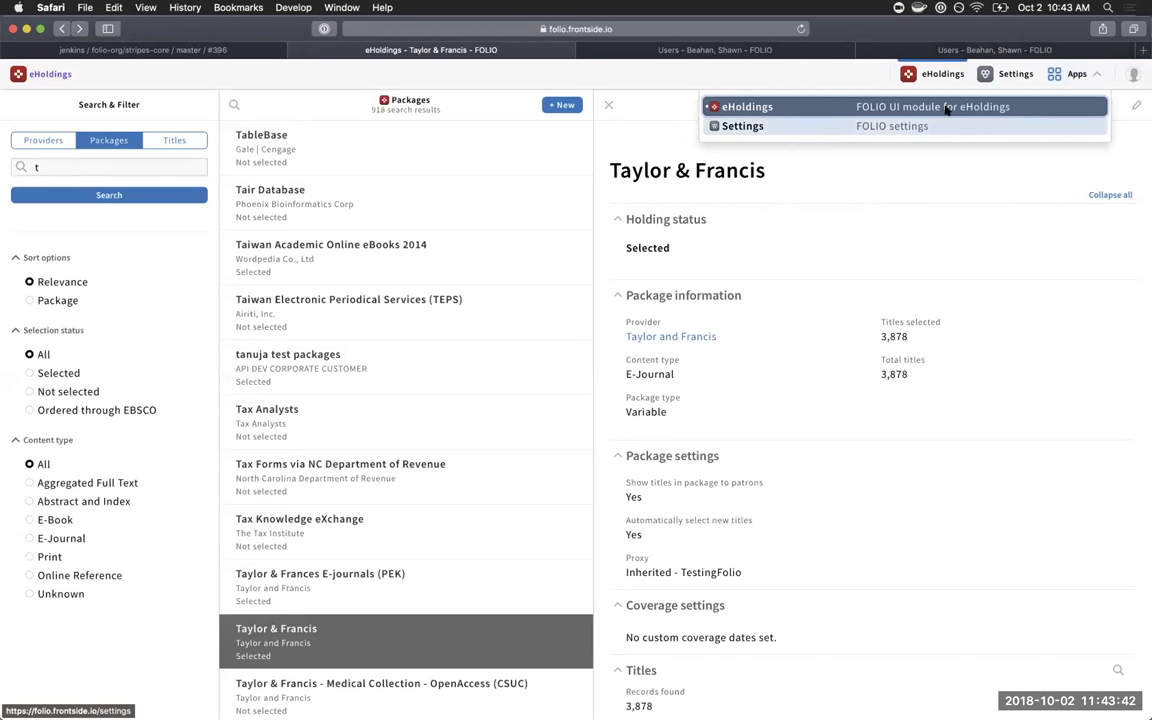
key("Escape")
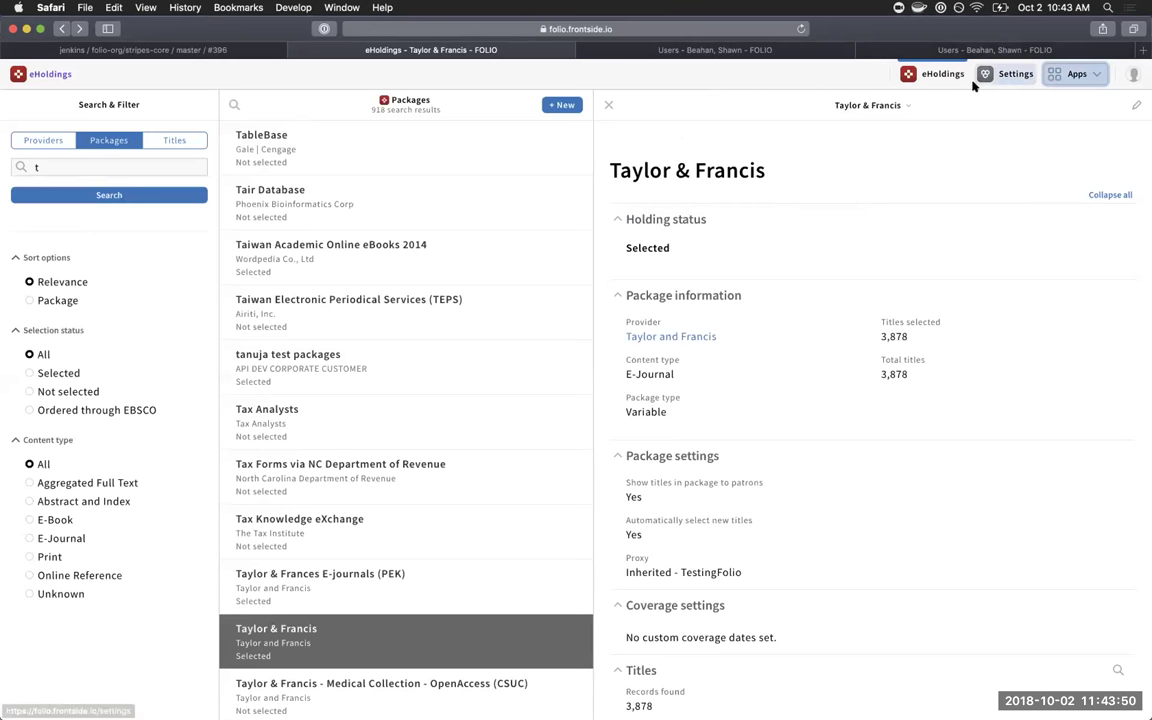
left_click_drag(1150, 99, 385, 99)
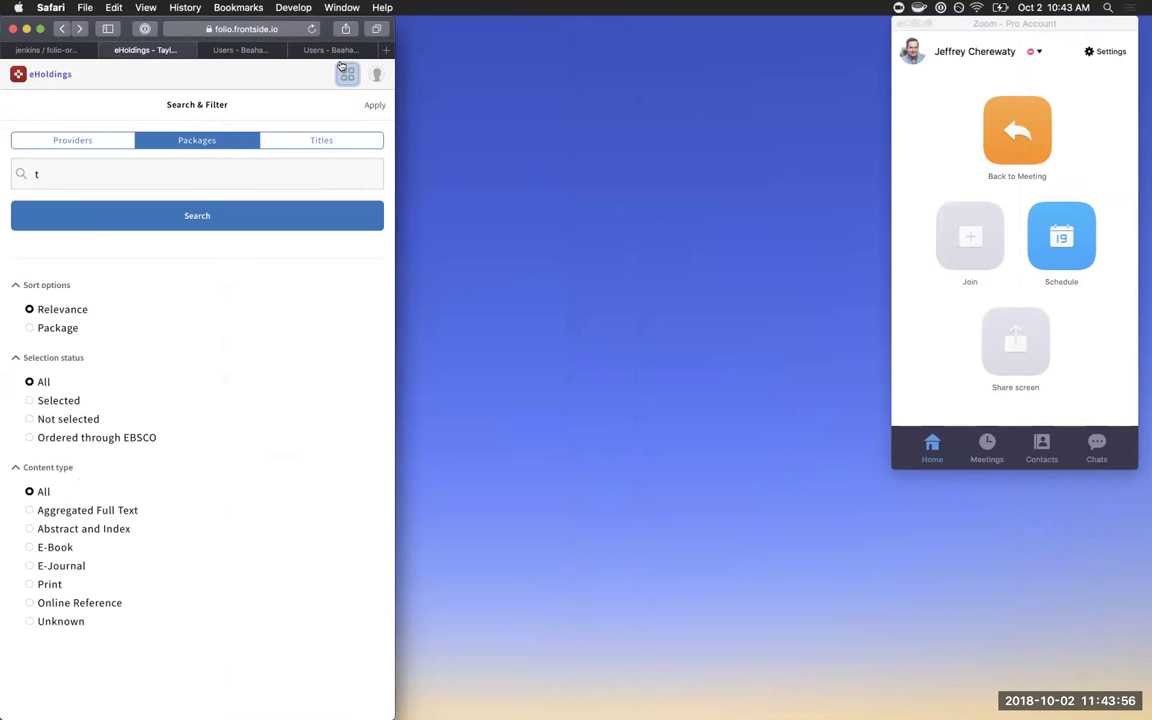
left_click_drag(395, 117, 1145, 63)
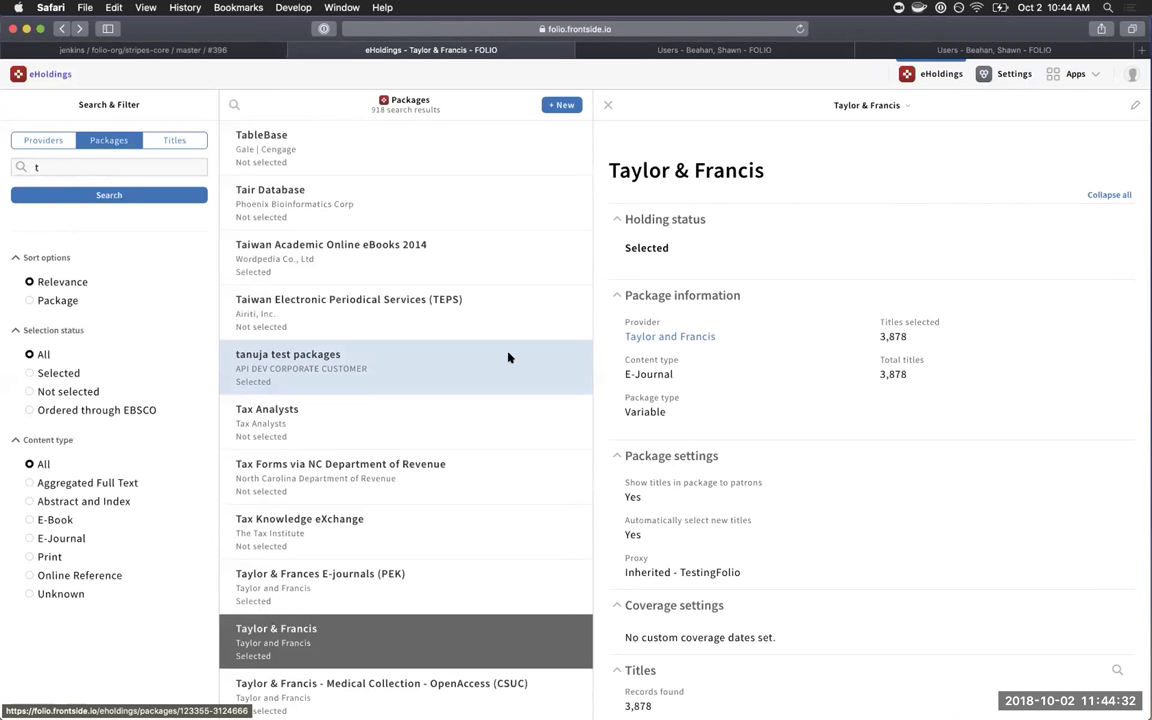
left_click(56, 75)
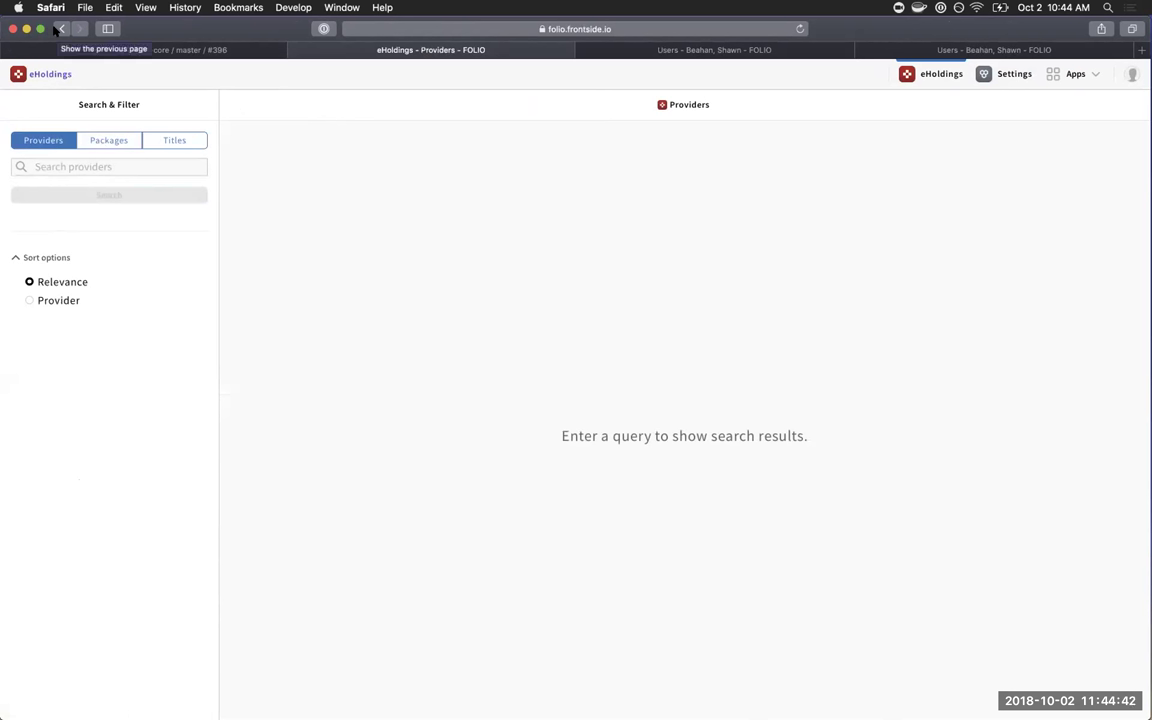
left_click(58, 29)
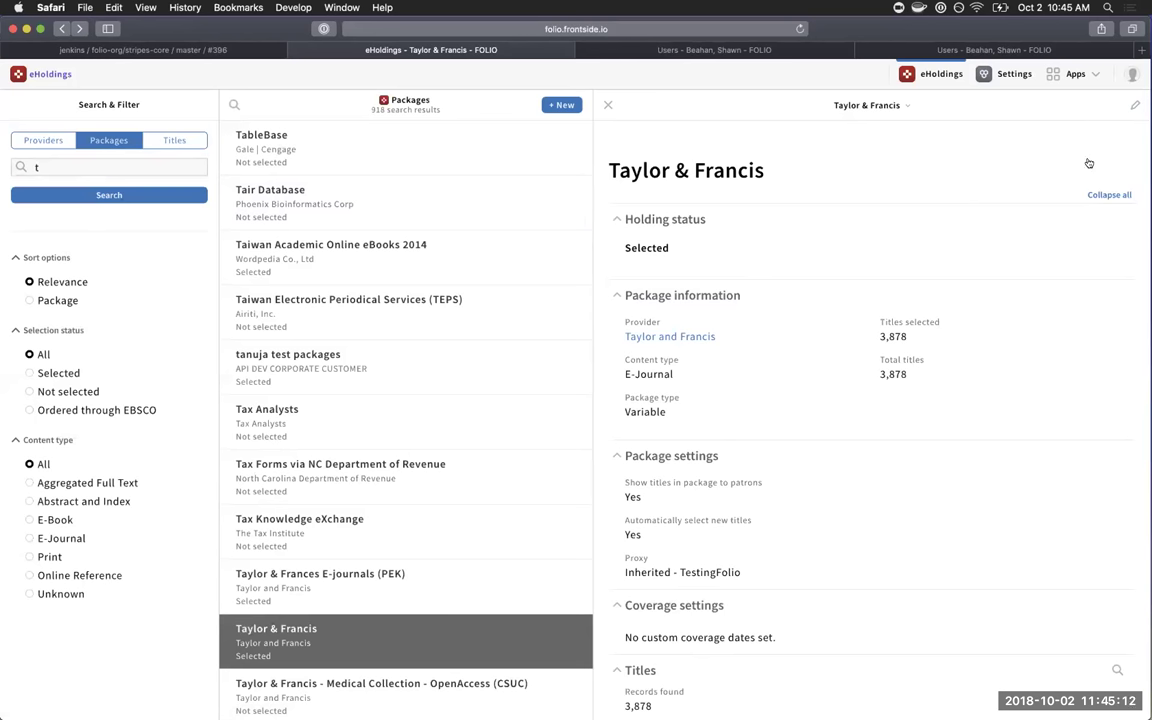
Step: Edit the Taylor & Francis package, leave the start date empty, then switch to the Users tab
left_click(1134, 106)
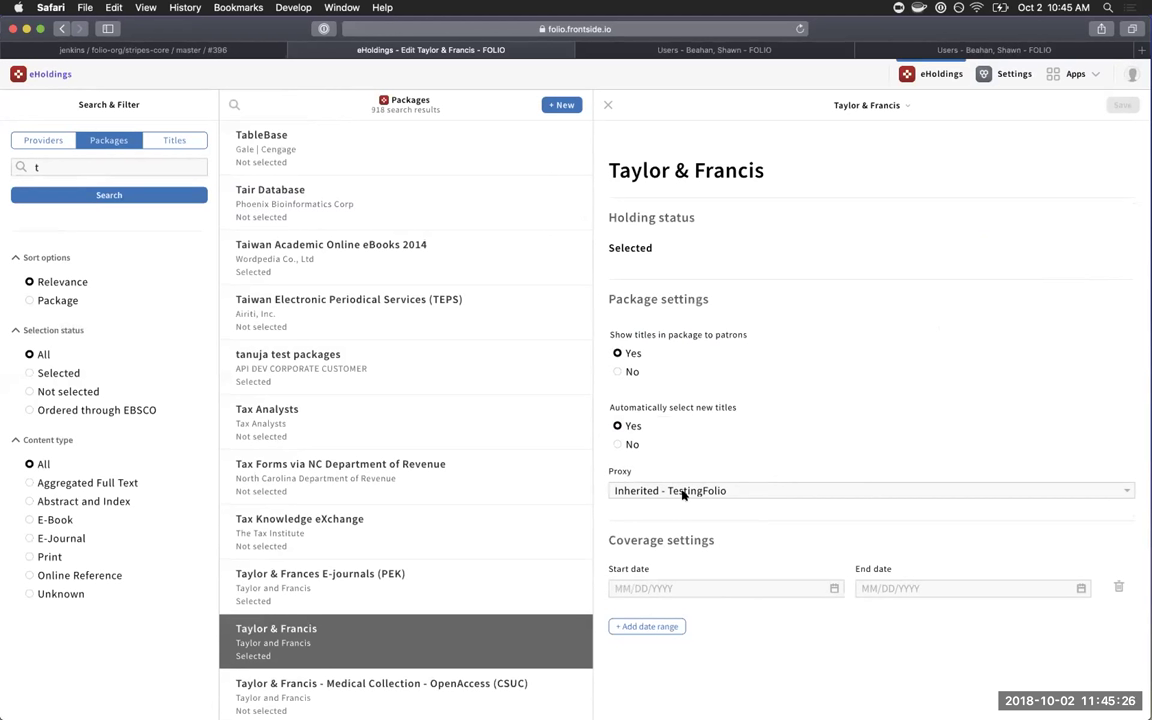
left_click(710, 585)
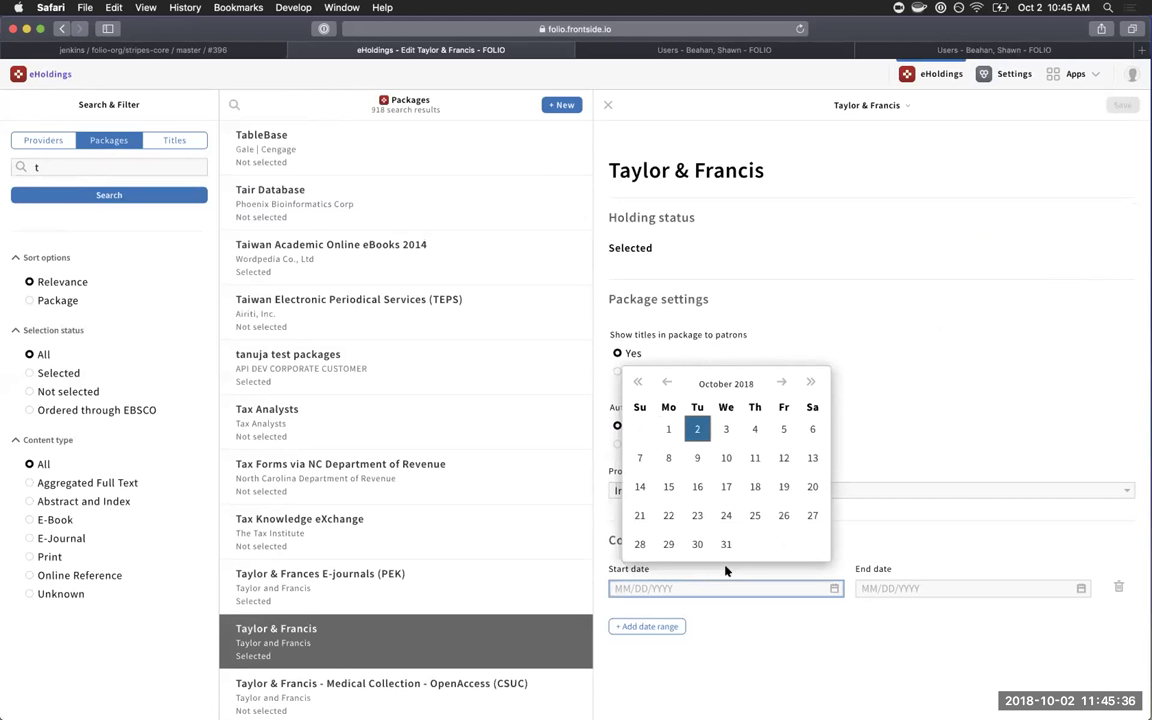
left_click(903, 543)
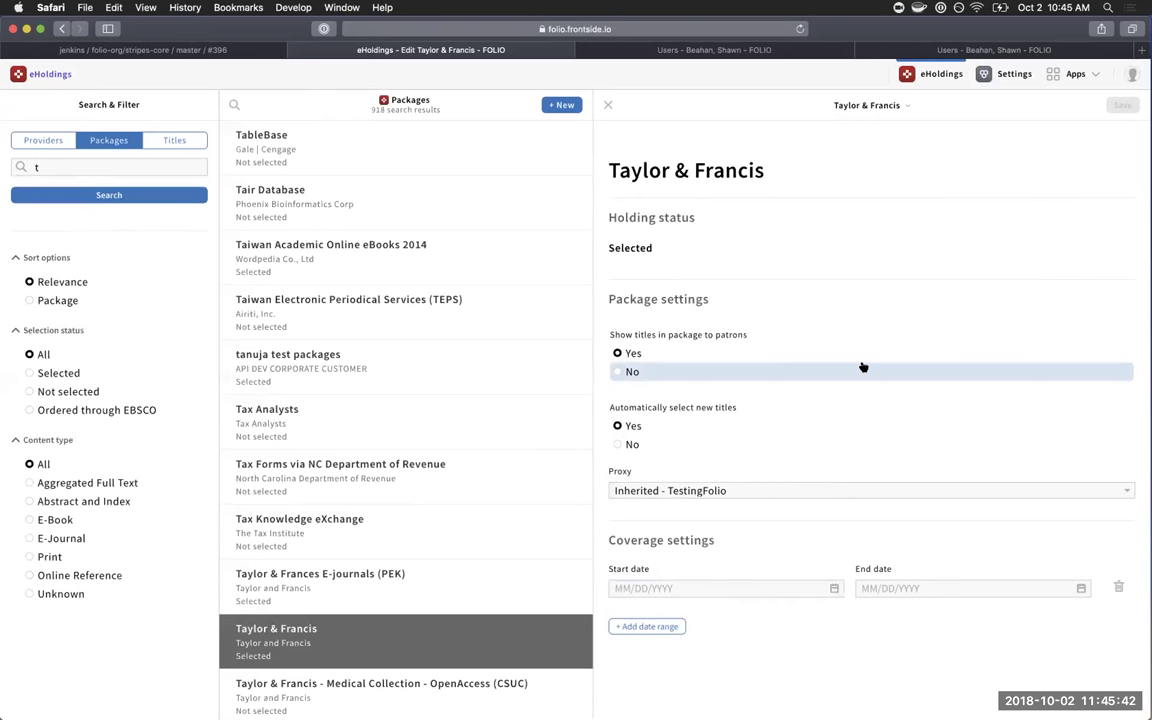
left_click_drag(709, 299, 613, 293)
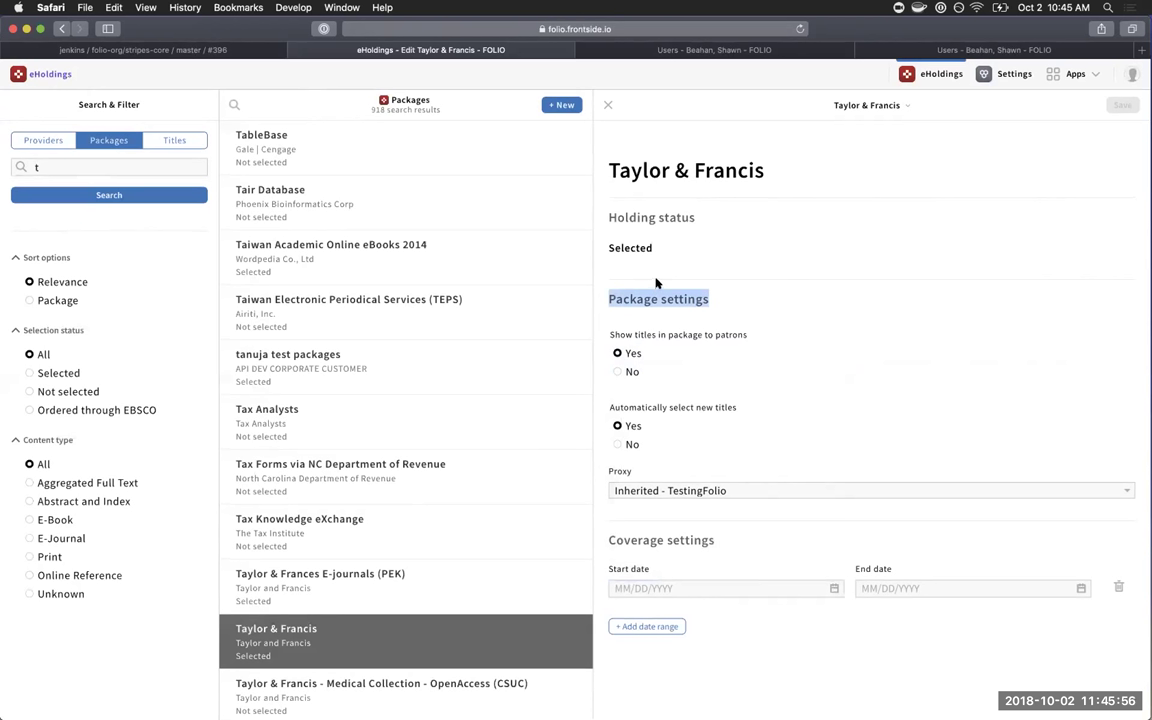
left_click(667, 49)
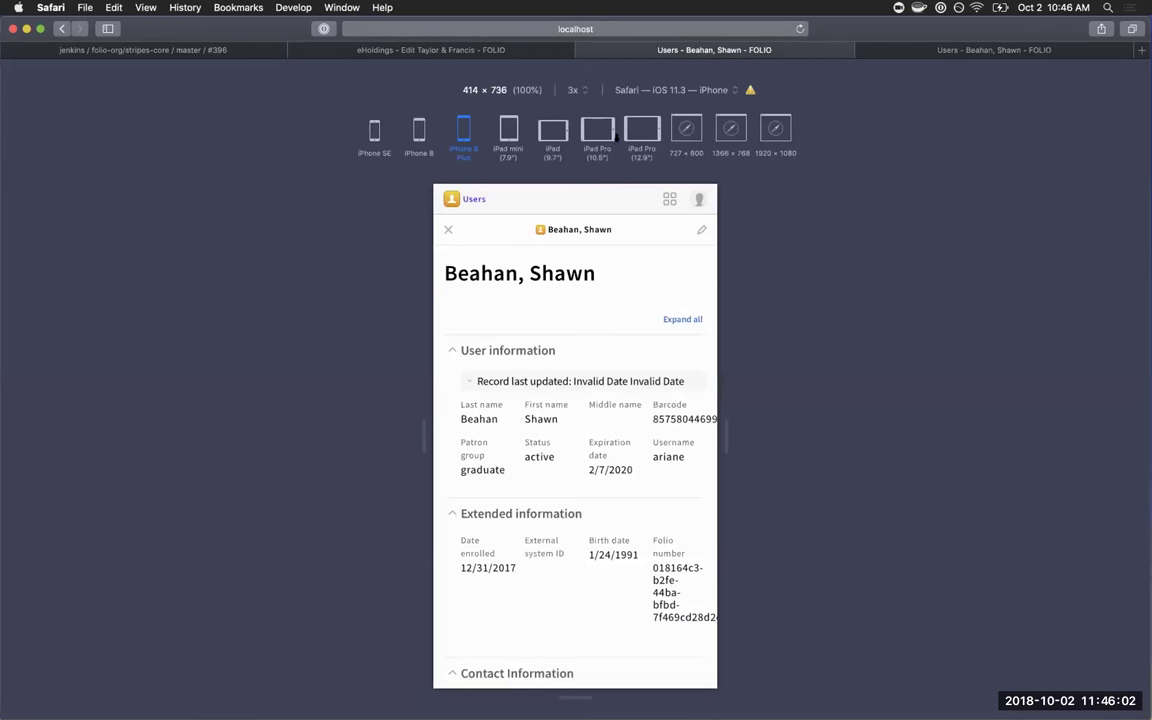
Step: Go to the Taylor & Francis package edit tab and back to the user record
left_click(470, 45)
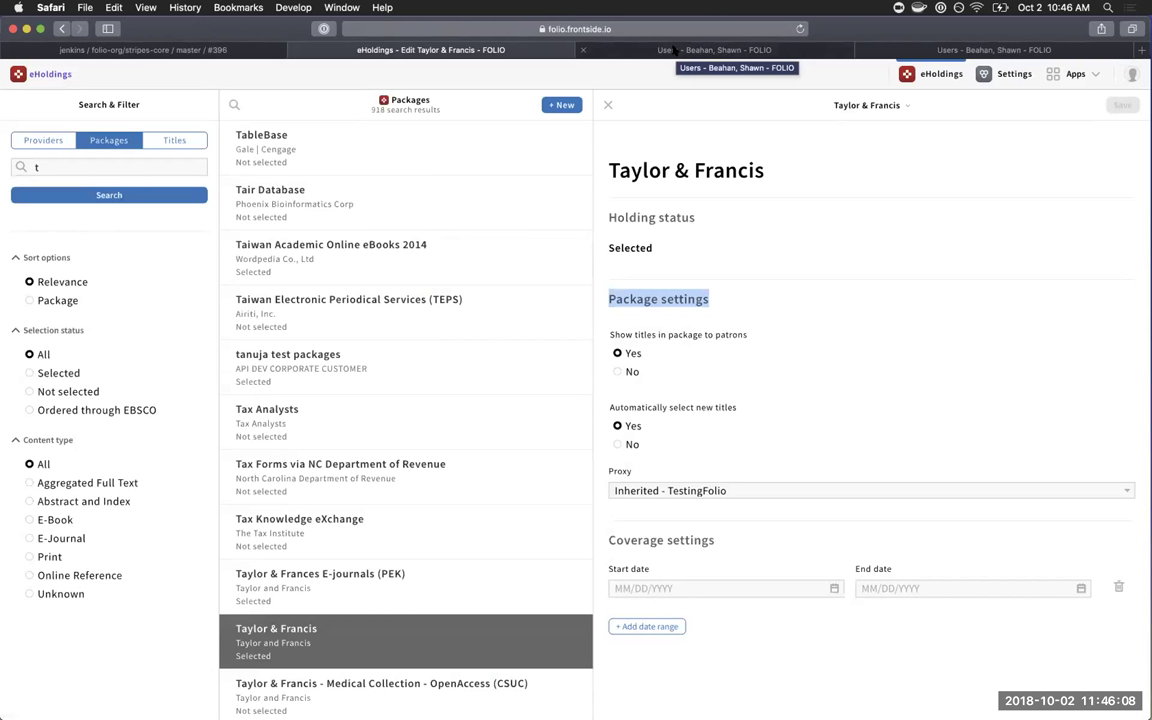
left_click(675, 50)
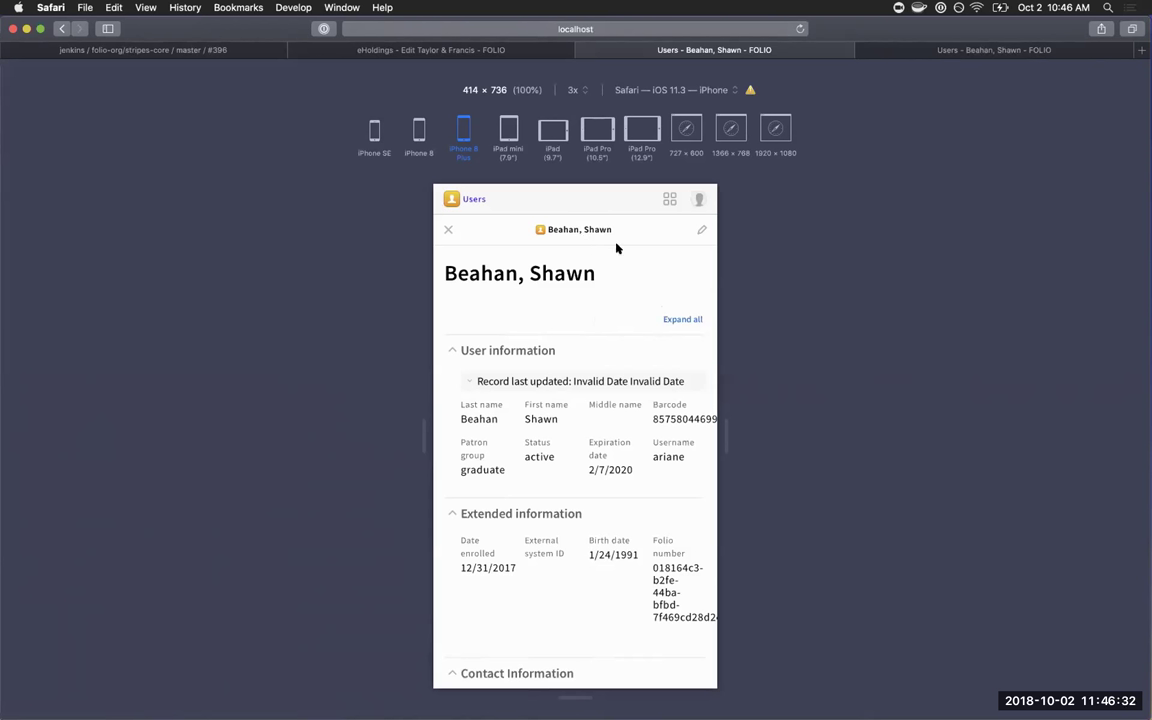
Step: Open and close the Taylor & Francis package actions menu without choosing anything
left_click(324, 50)
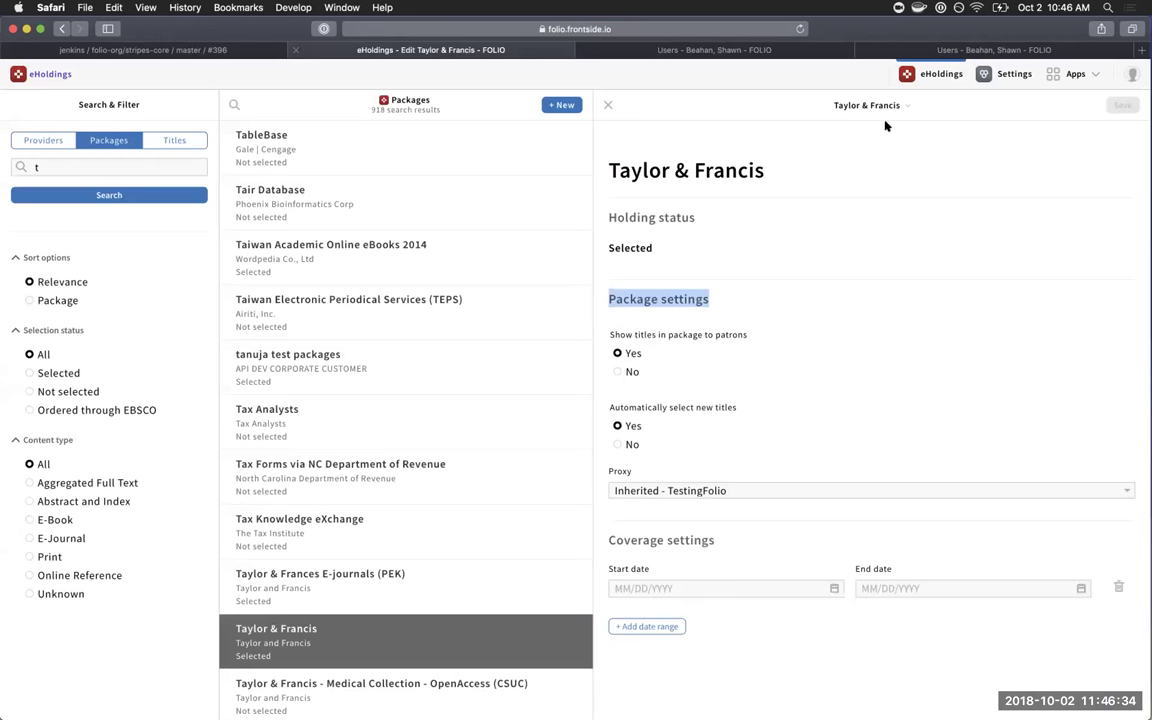
left_click(876, 105)
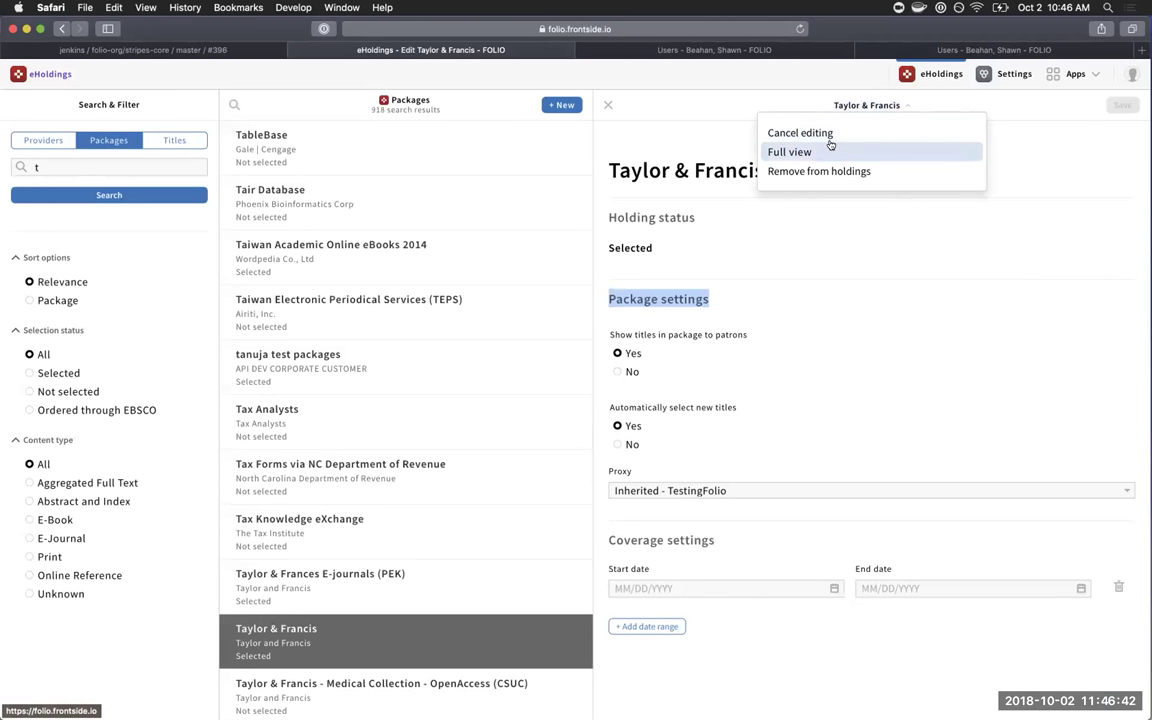
left_click(975, 175)
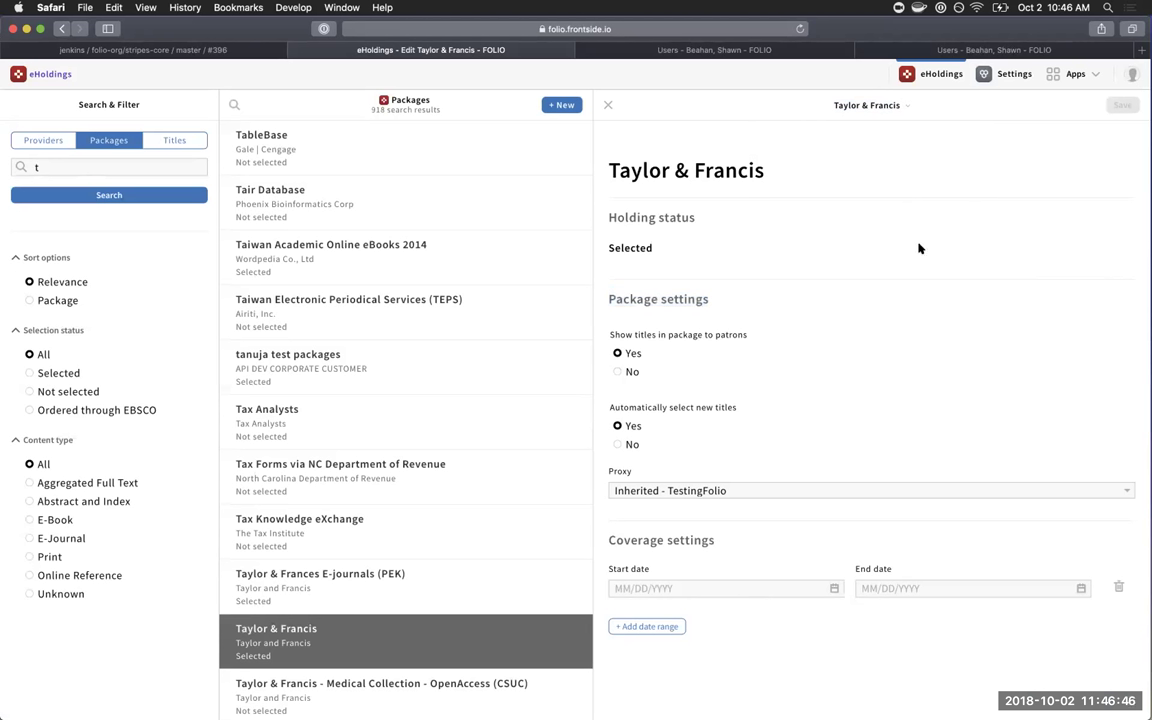
Step: Bring Zoom forward and stop screen sharing via Meeting > Stop Share
key("ctrl+Up")
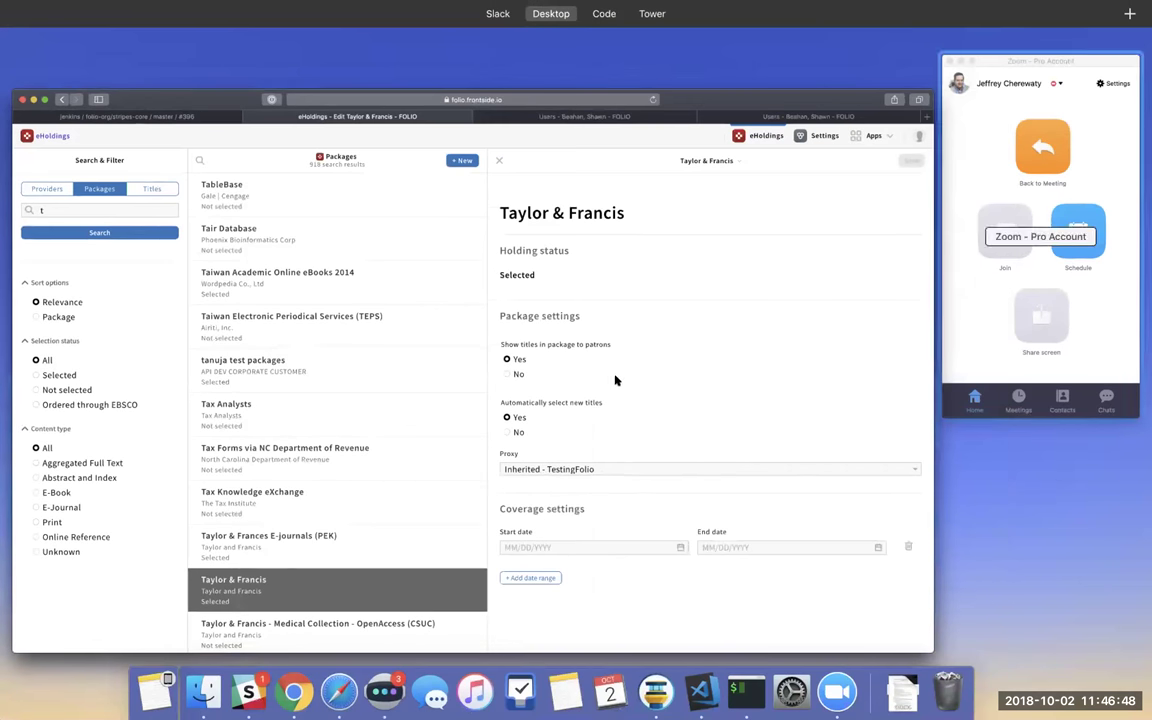
left_click(838, 690)
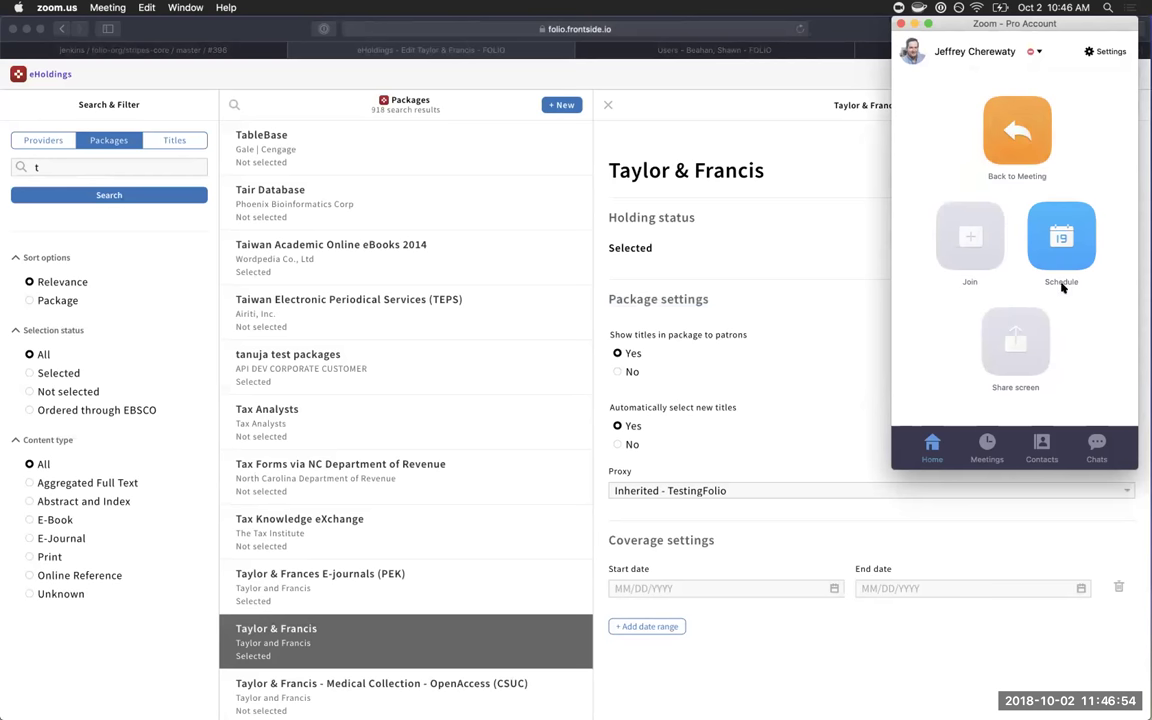
key("ctrl+Up")
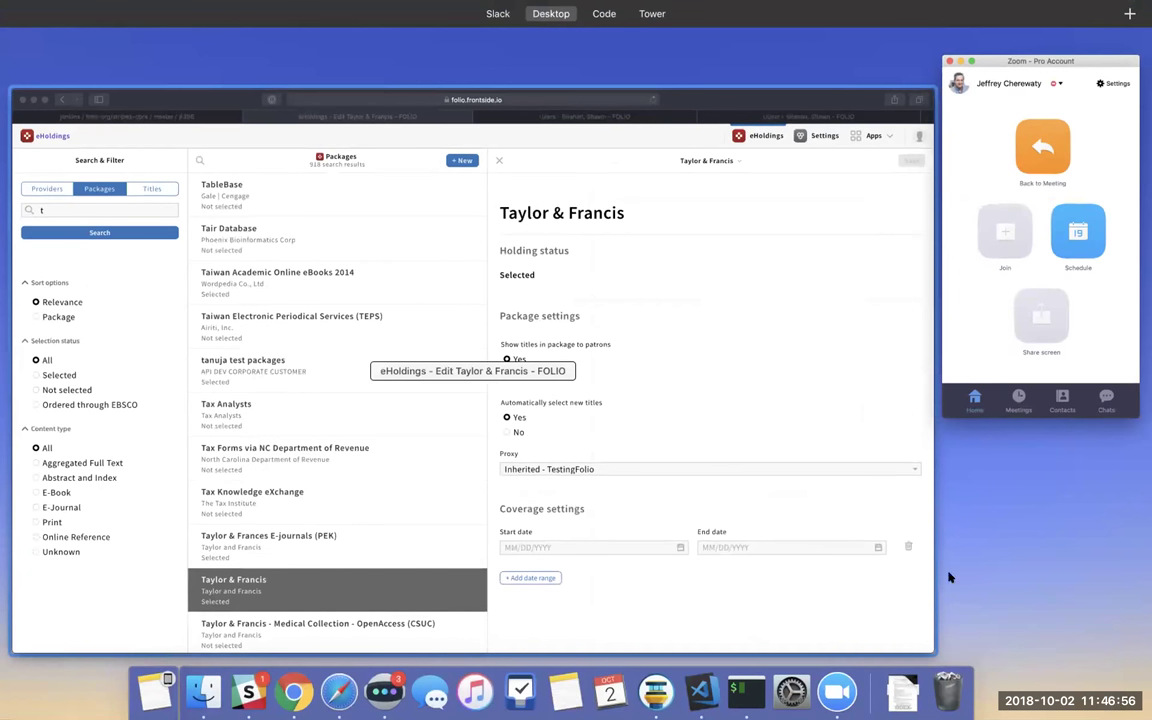
left_click(836, 703)
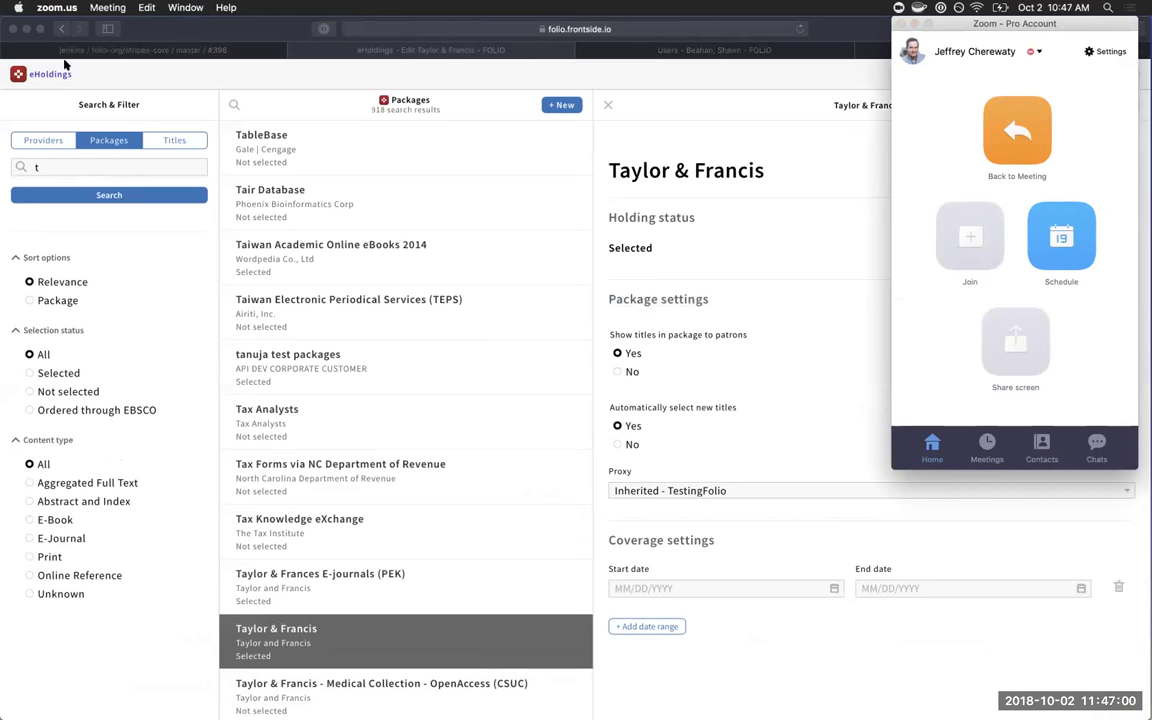
left_click(106, 7)
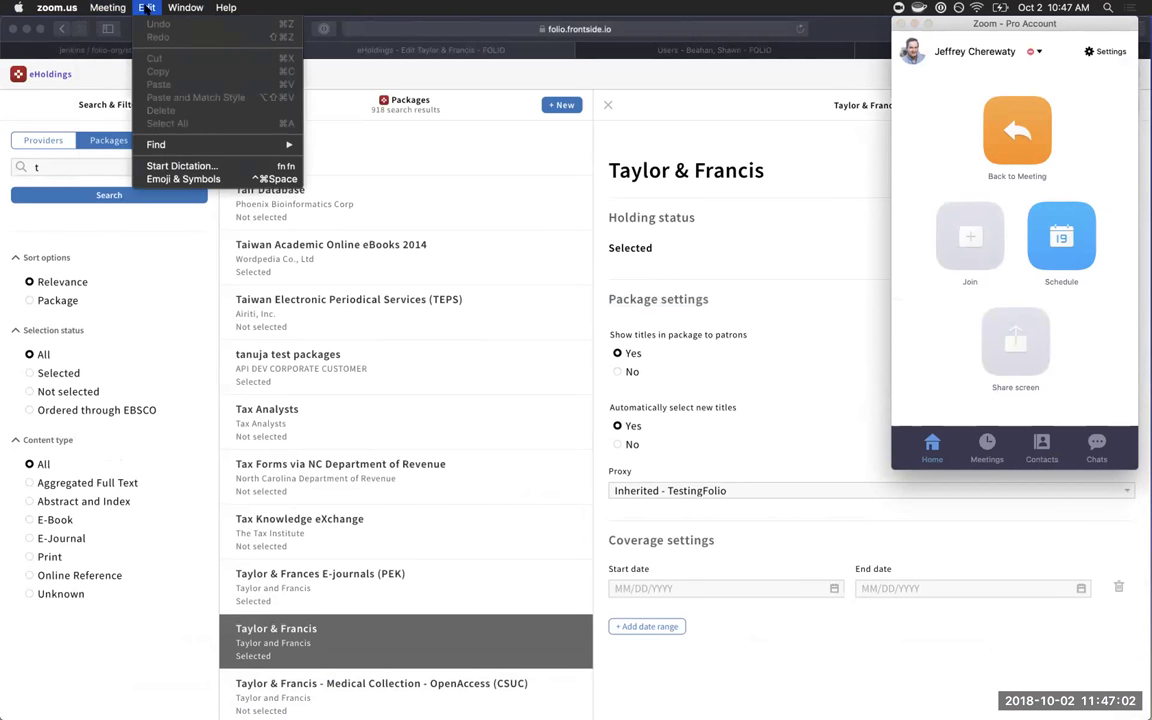
left_click(110, 7)
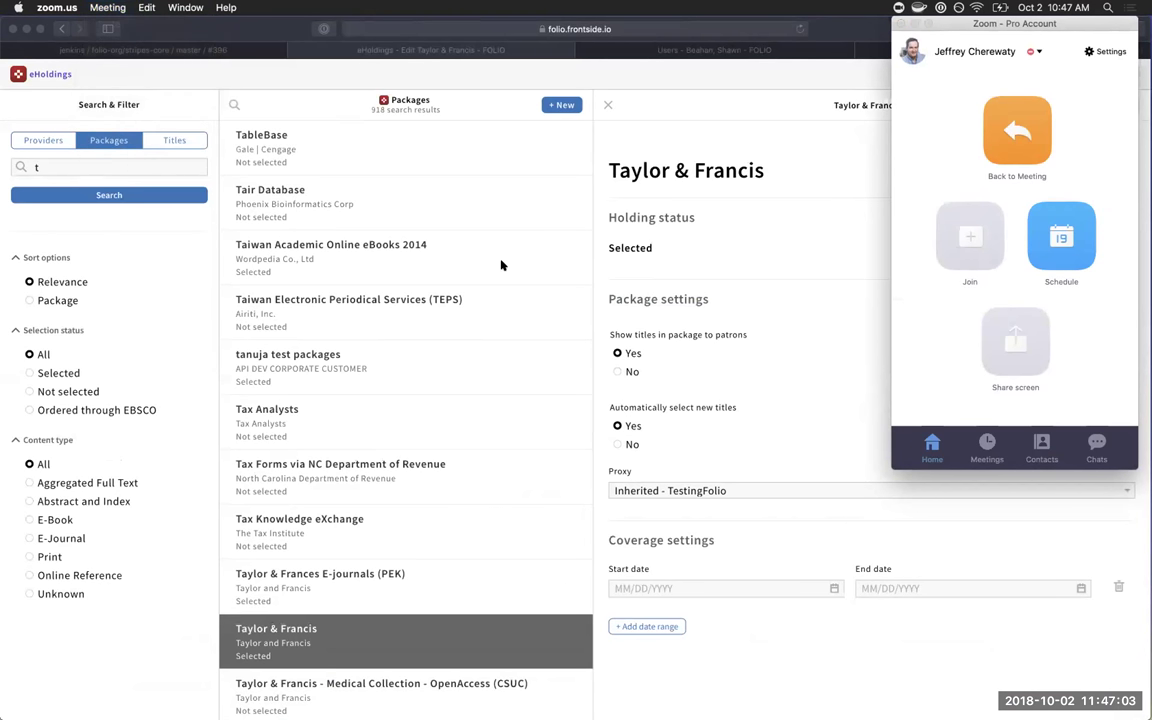
left_click(106, 10)
left_click(128, 63)
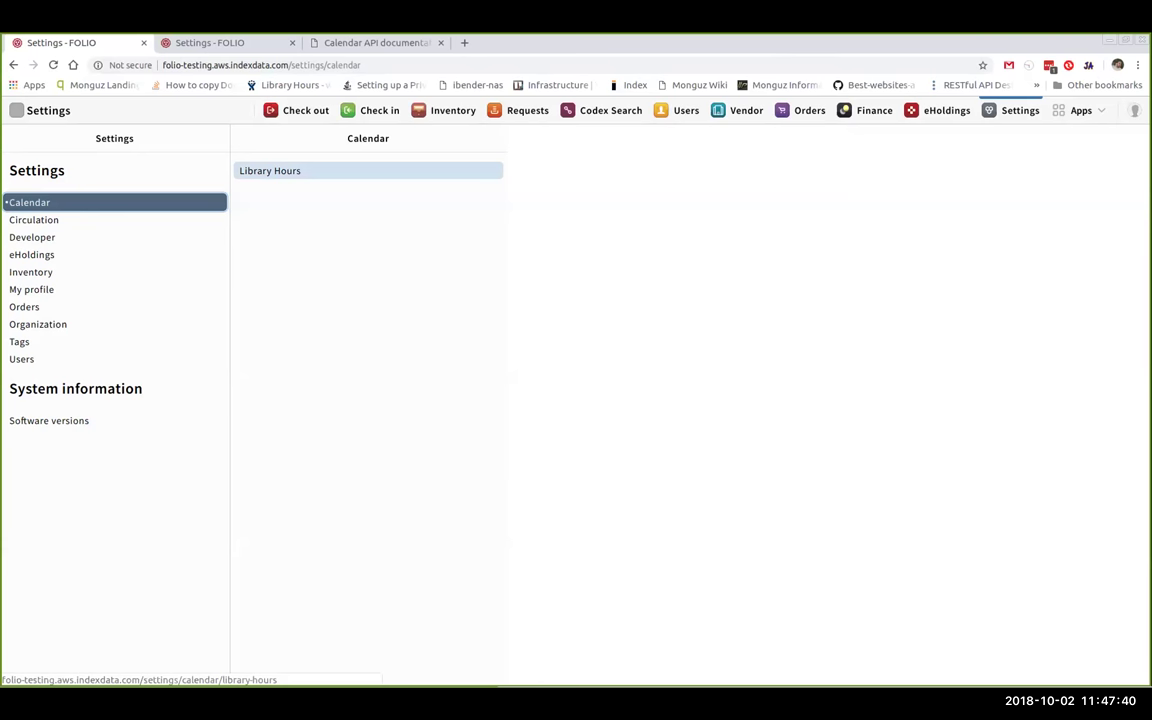
Step: Open Library Hours and Circ Desk 1, dismiss the error, then move to the other server's Settings tab
left_click(300, 171)
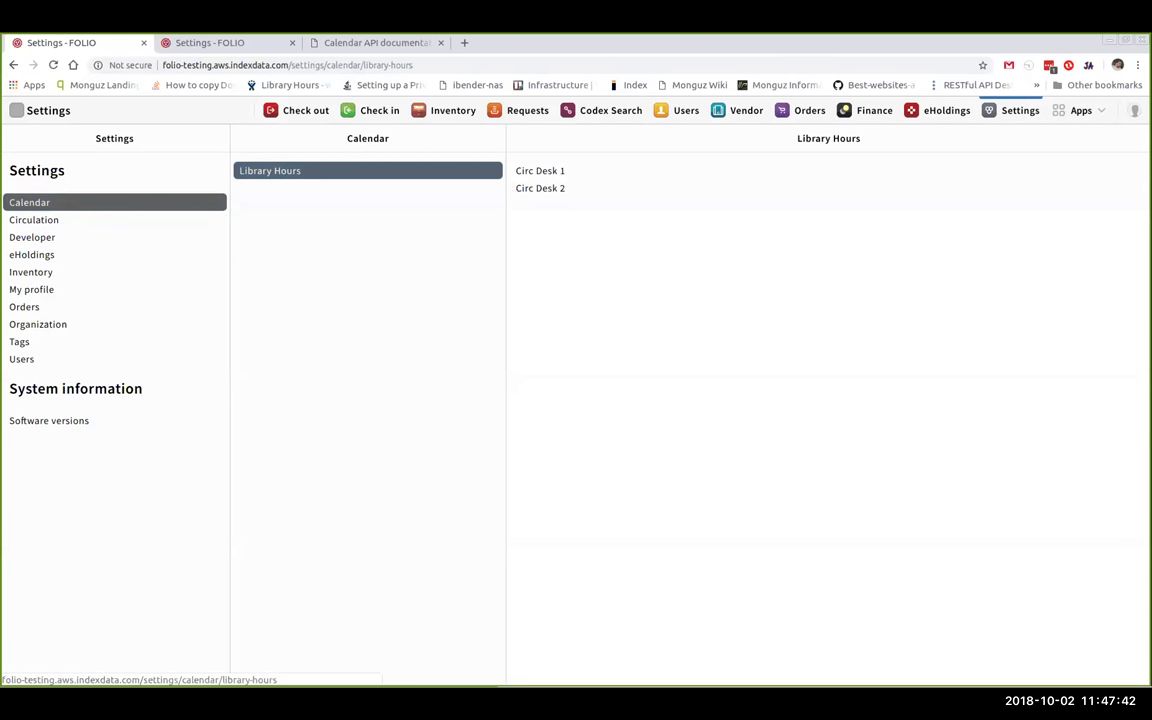
left_click(681, 179)
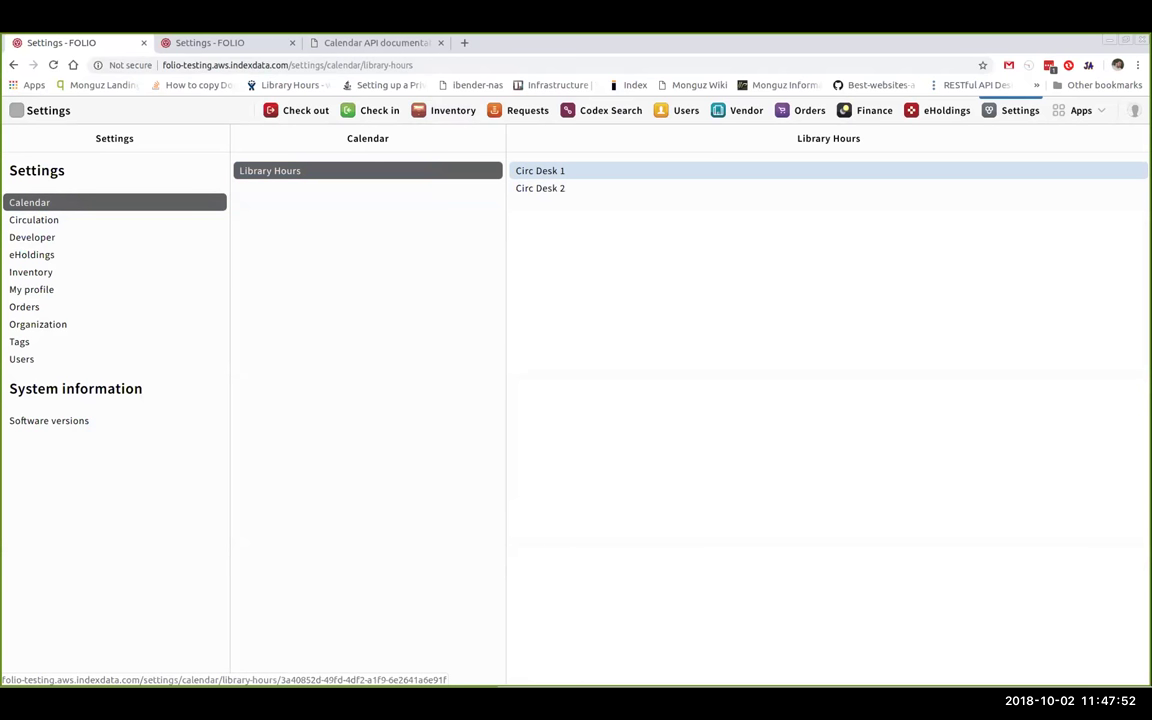
left_click(540, 171)
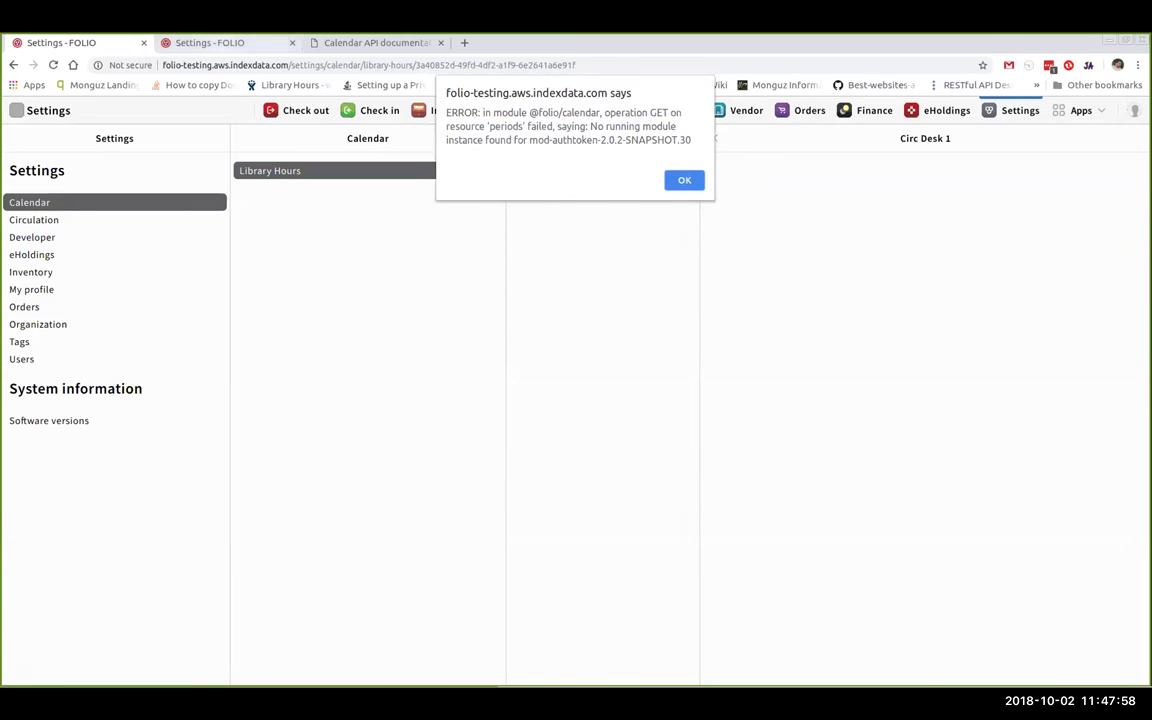
left_click(210, 42)
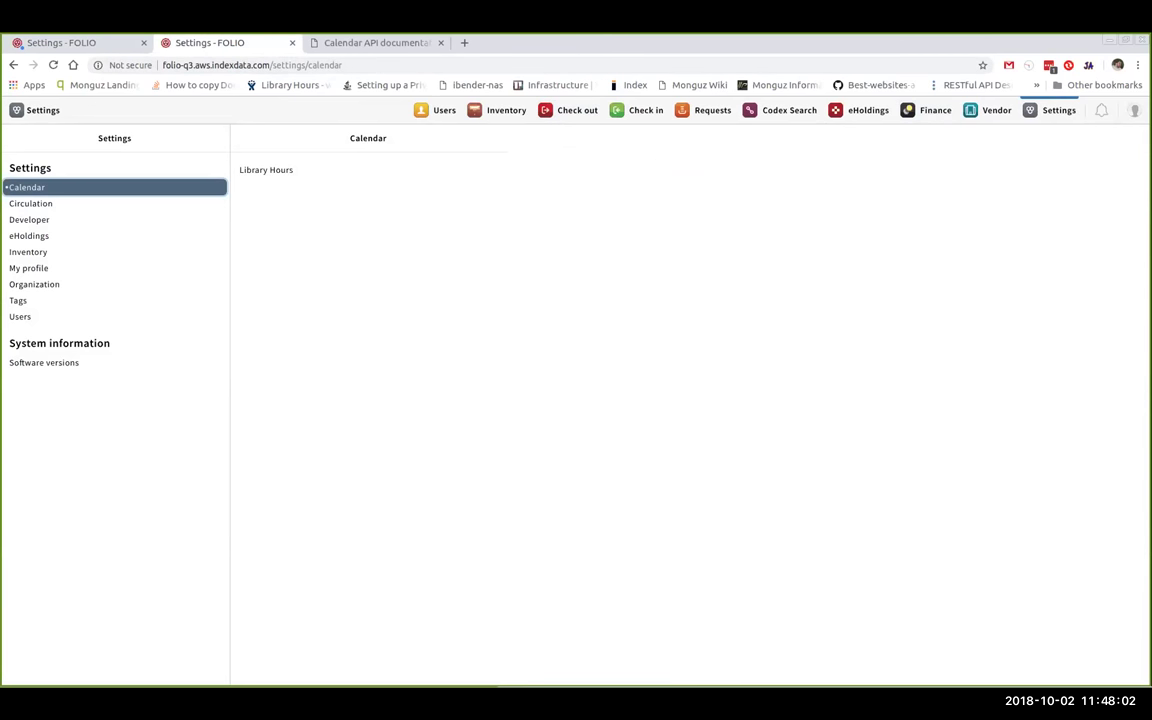
Step: Open Library Hours for Circ Desk 1 and start a new regular hours validity period
left_click(266, 170)
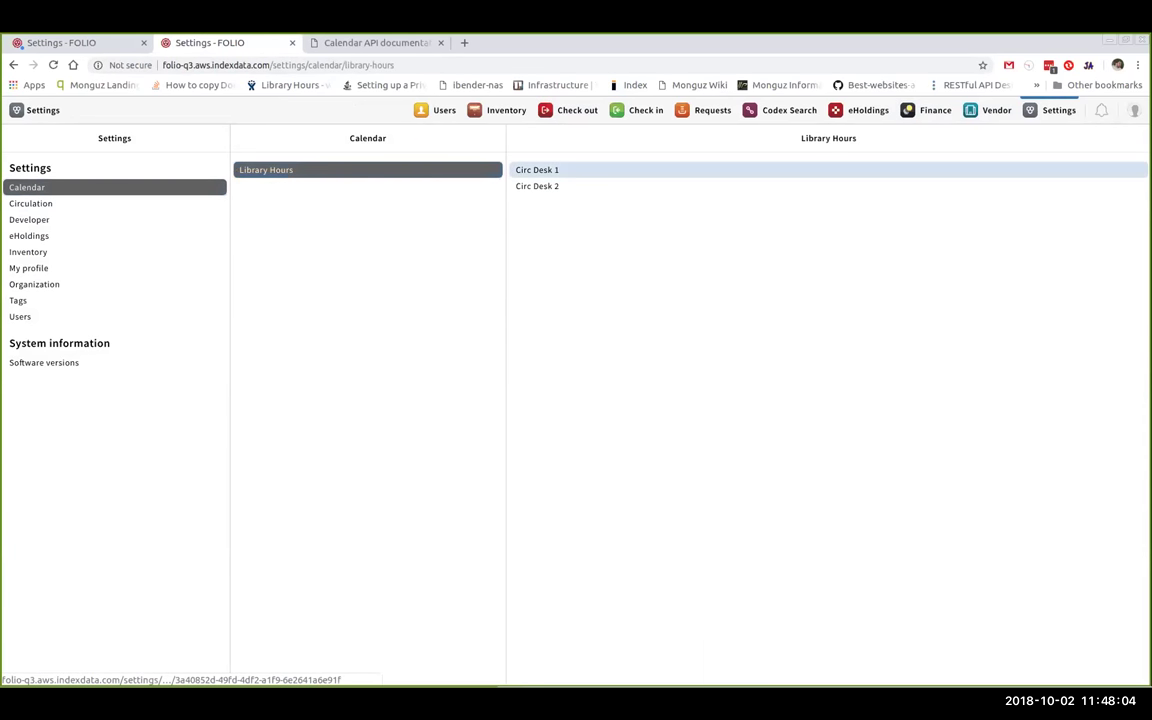
left_click(537, 170)
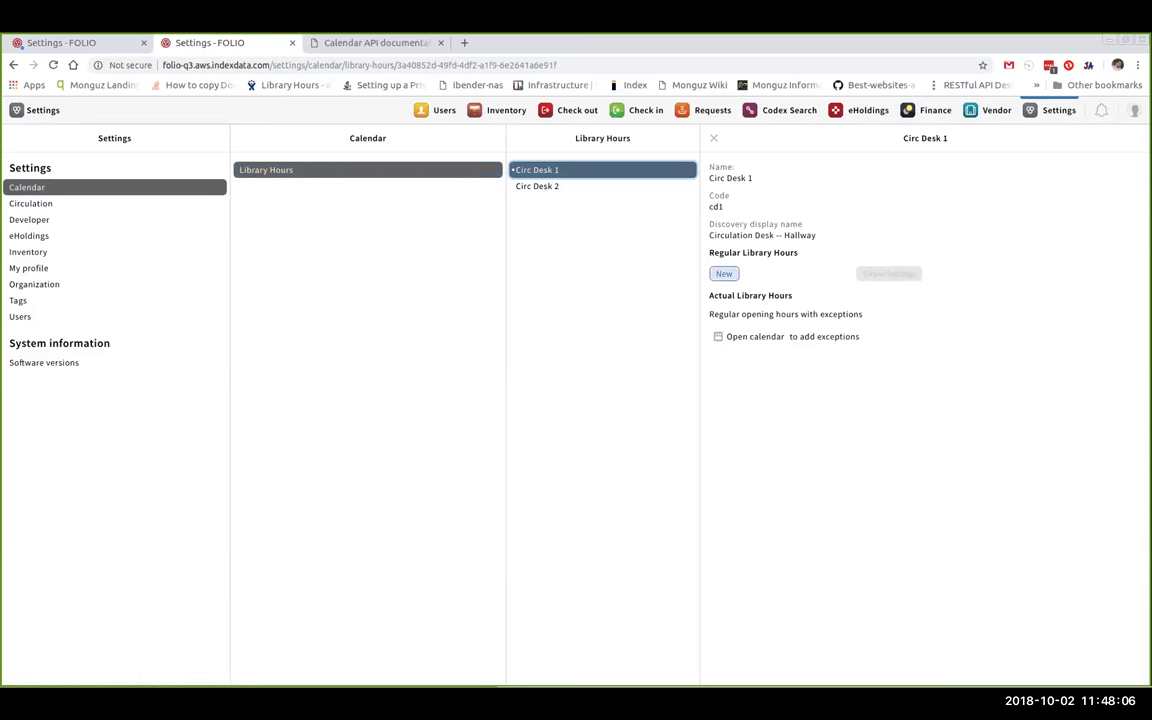
left_click(724, 273)
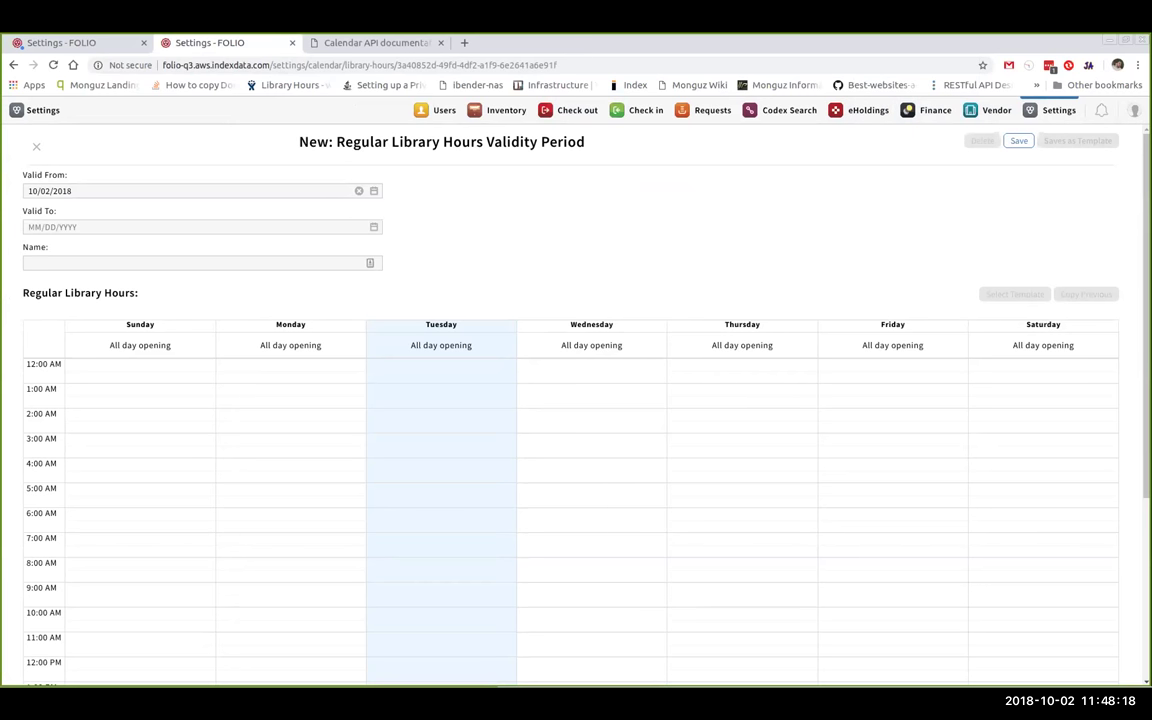
Step: Set the period to run 10/01/2018–10/31/2018 and name it 2018 Autumn
left_click(200, 227)
key("Return")
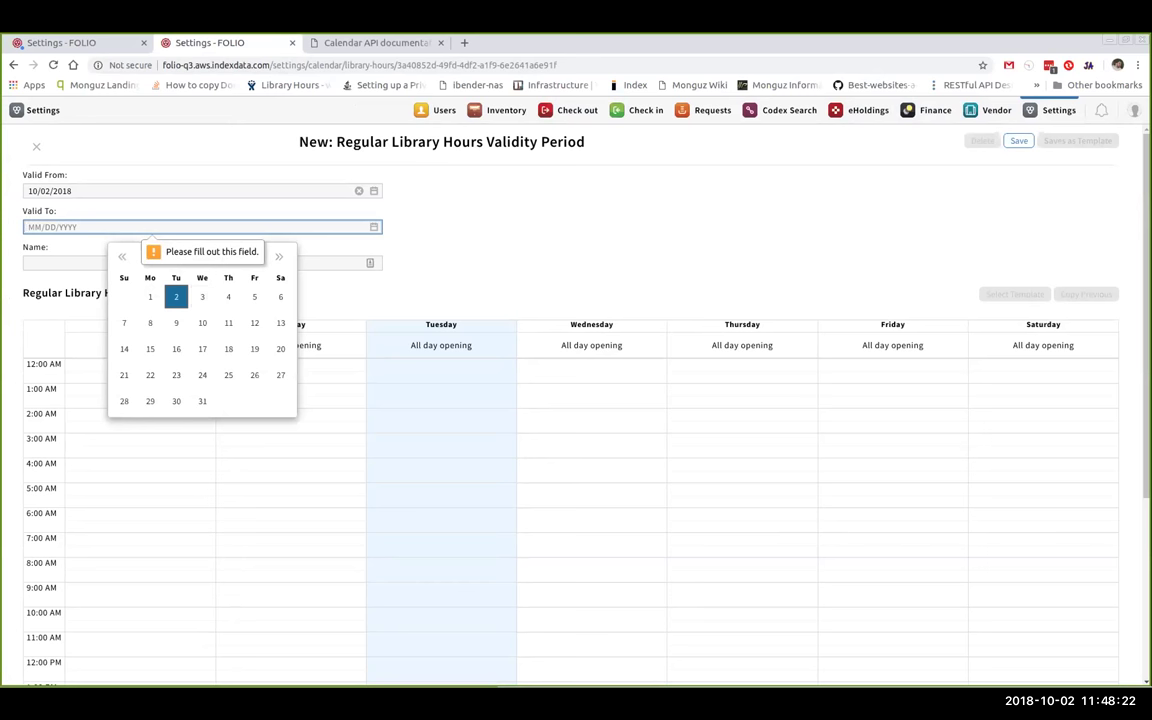
left_click(200, 191)
left_click(150, 261)
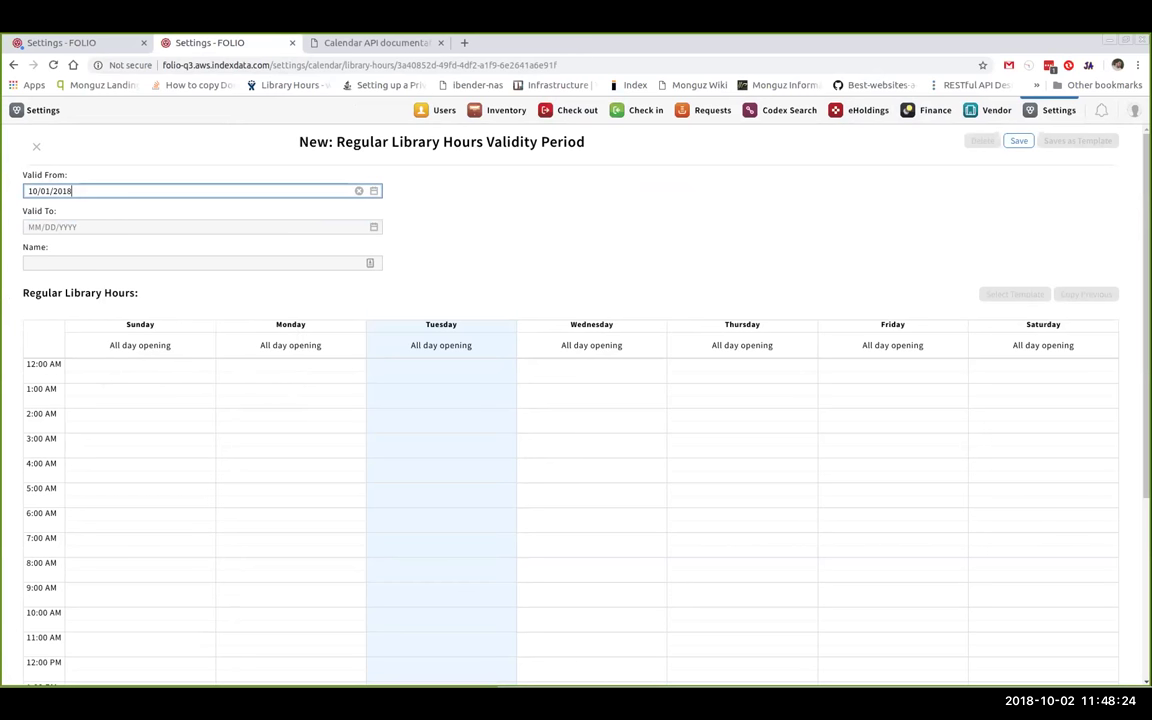
left_click(200, 227)
left_click(200, 400)
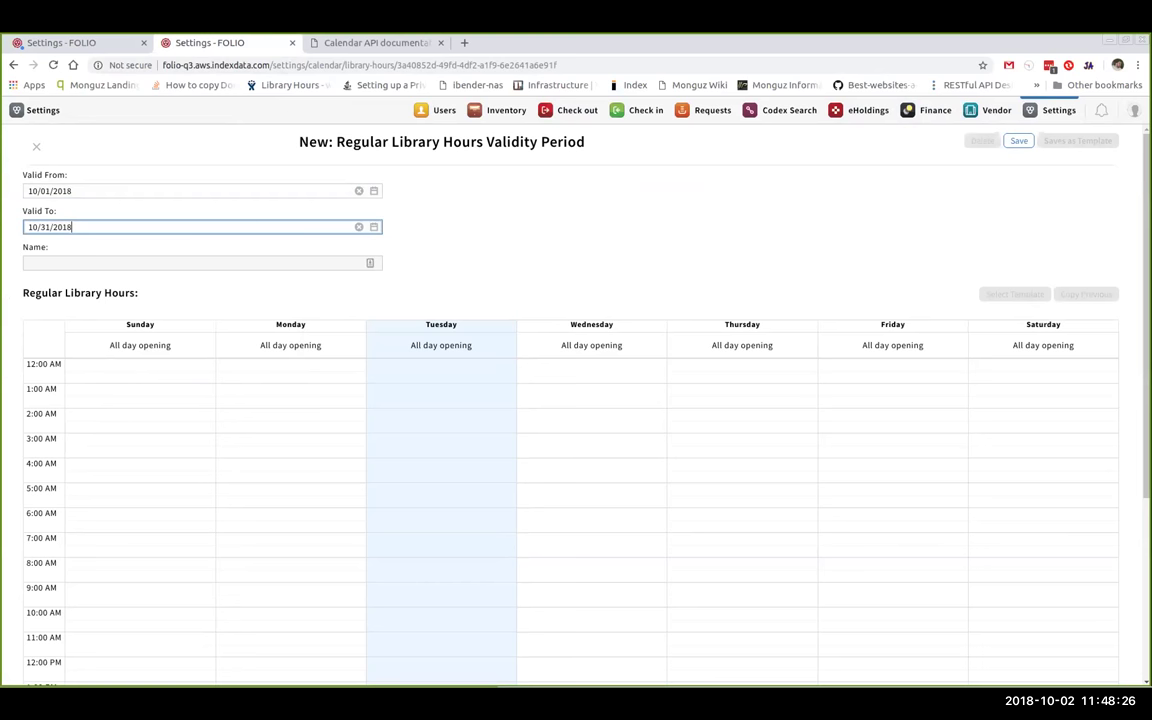
key("Return")
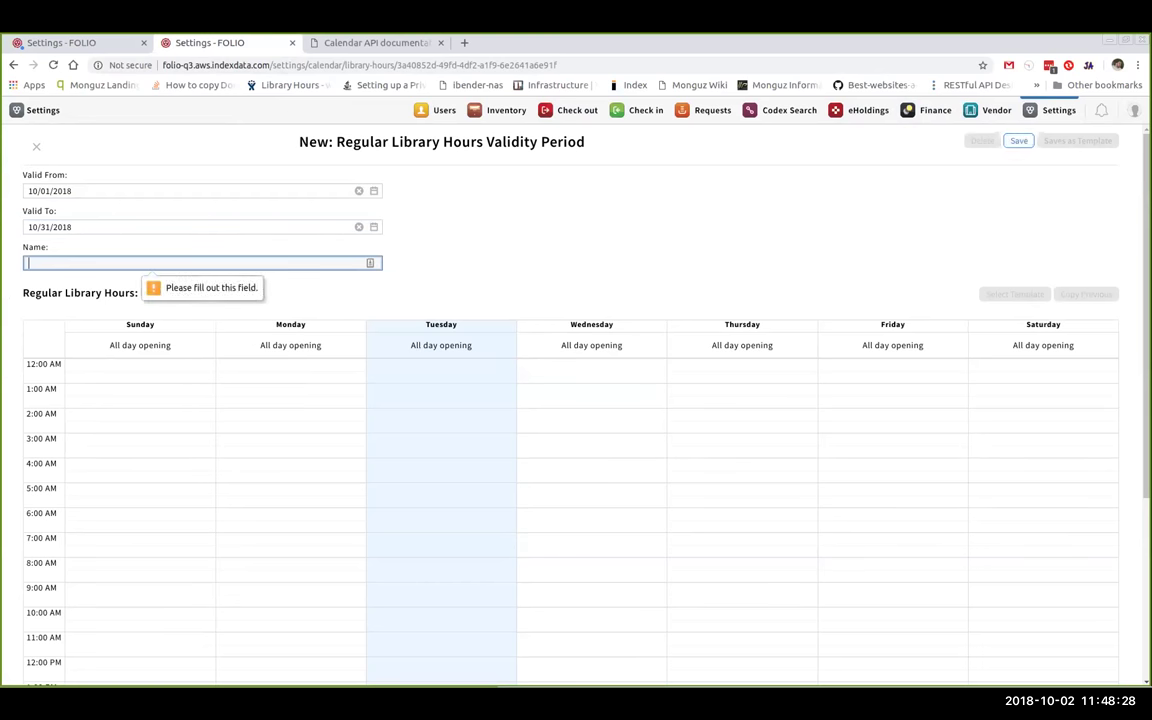
left_click(237, 262)
key("Down")
key("Down")
key("Down")
key("Down")
key("Down")
key("Return")
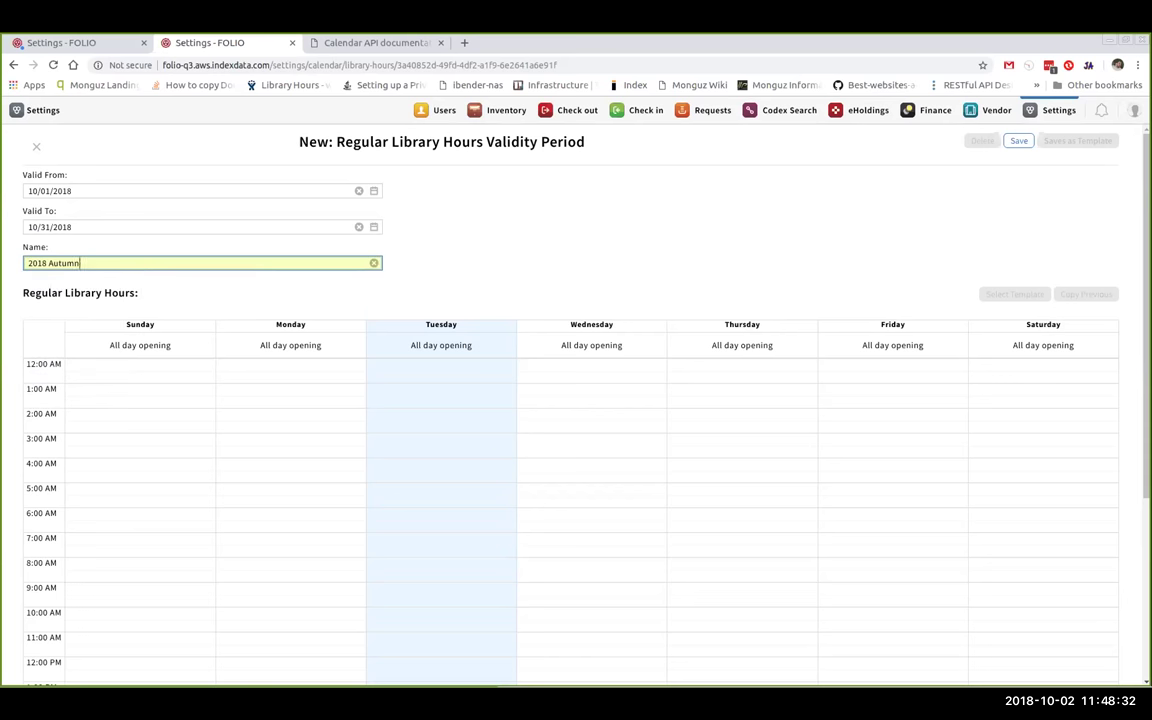
Step: Add Monday, Tuesday, all-day Wednesday and Thursday 3:00–6:30 AM openings, then save
scroll(576, 400, "down", 3)
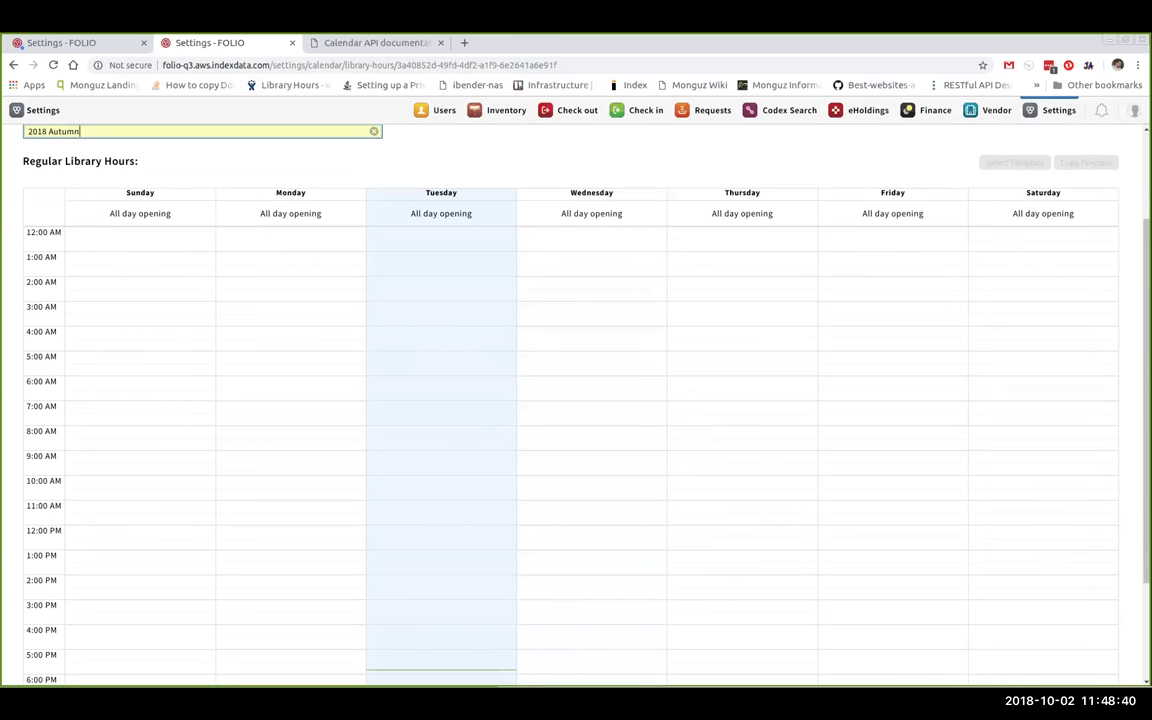
left_click_drag(290, 432, 290, 522)
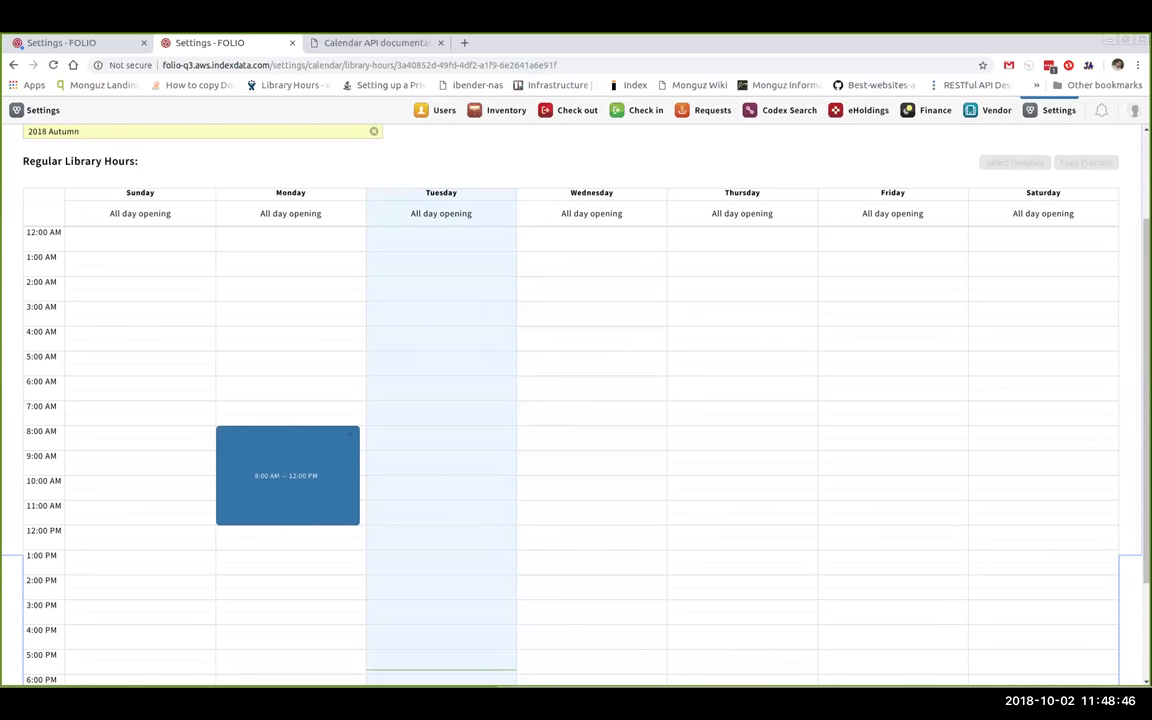
left_click_drag(441, 304, 441, 412)
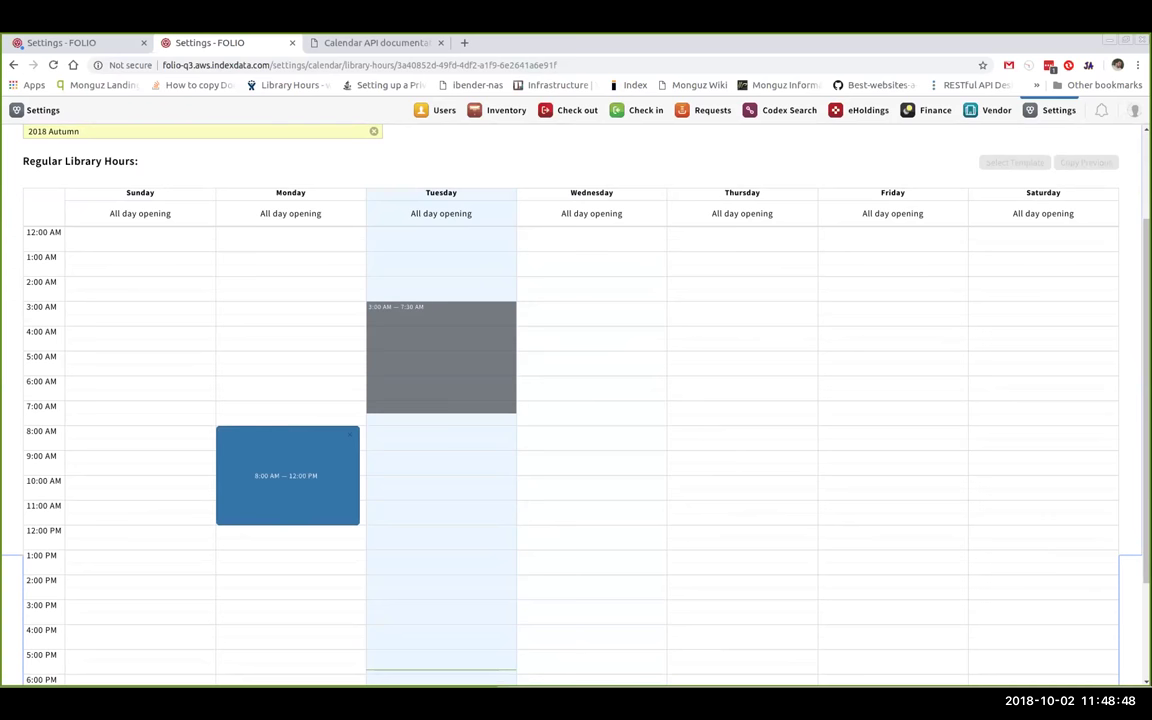
left_click_drag(441, 505, 441, 572)
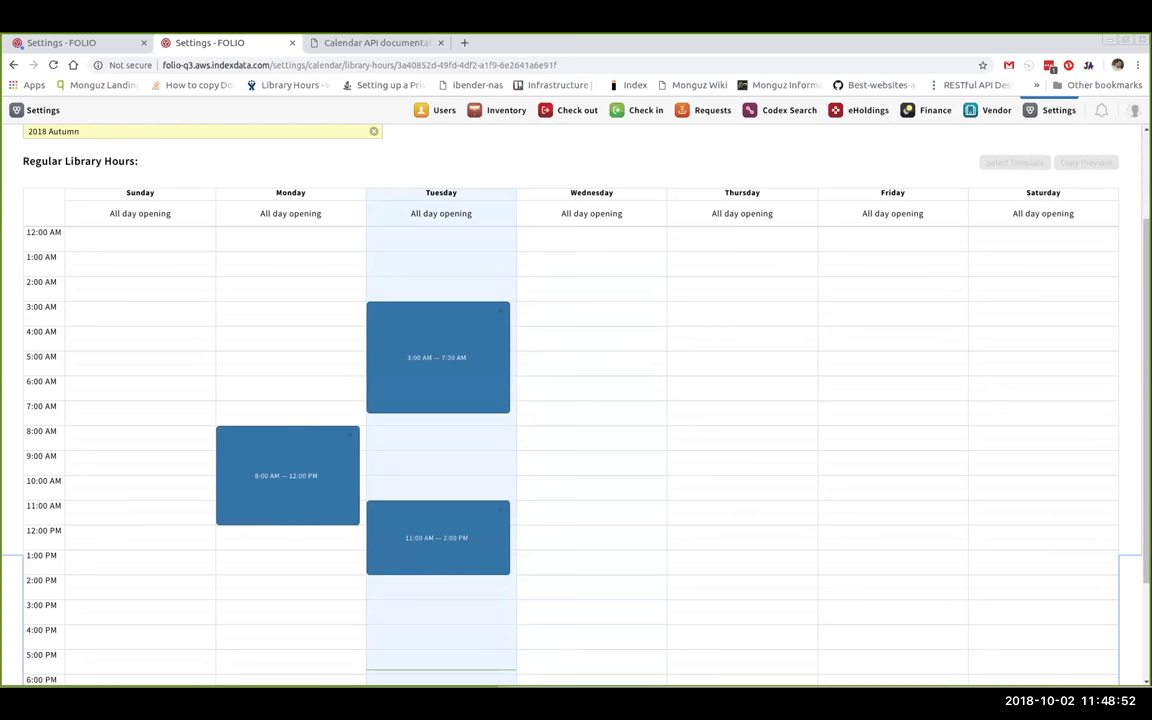
left_click(591, 213)
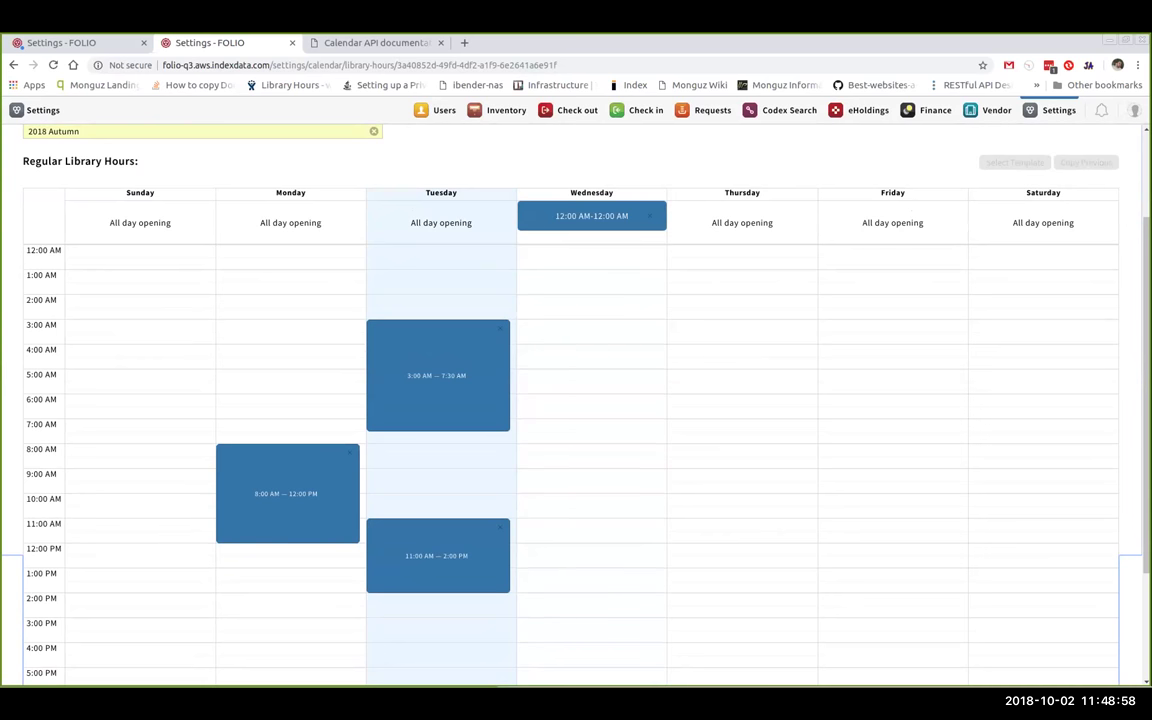
left_click_drag(740, 322, 740, 404)
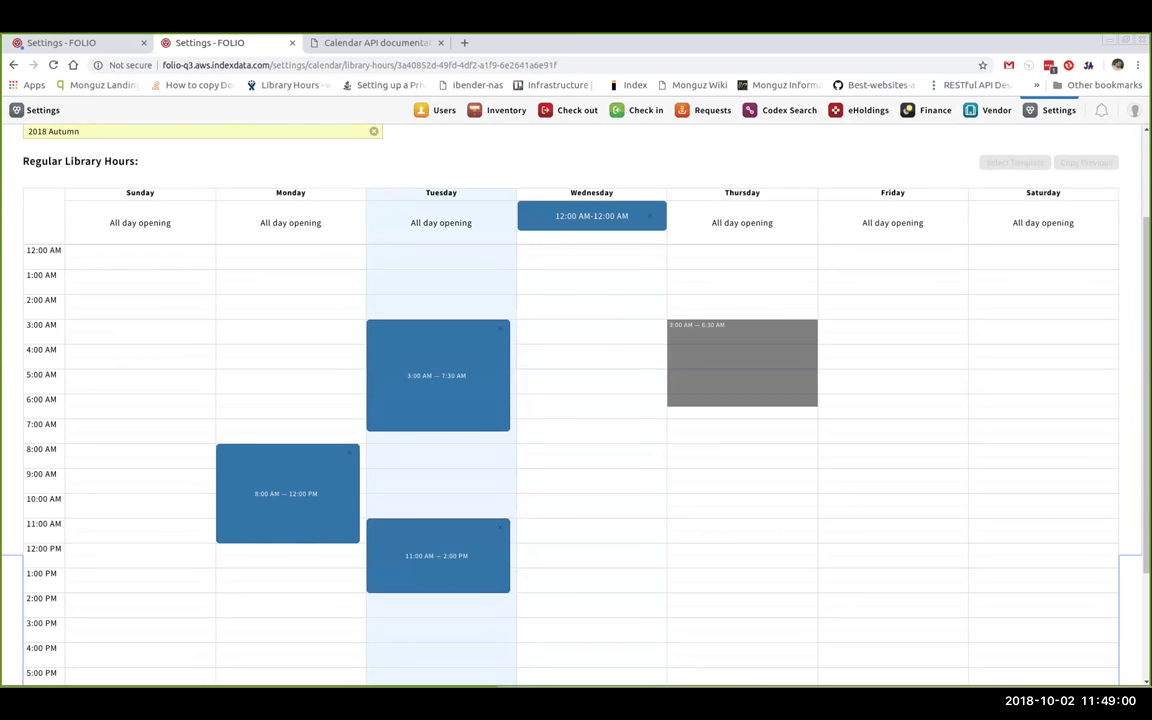
scroll(576, 400, "up", 1)
scroll(576, 400, "up", 3)
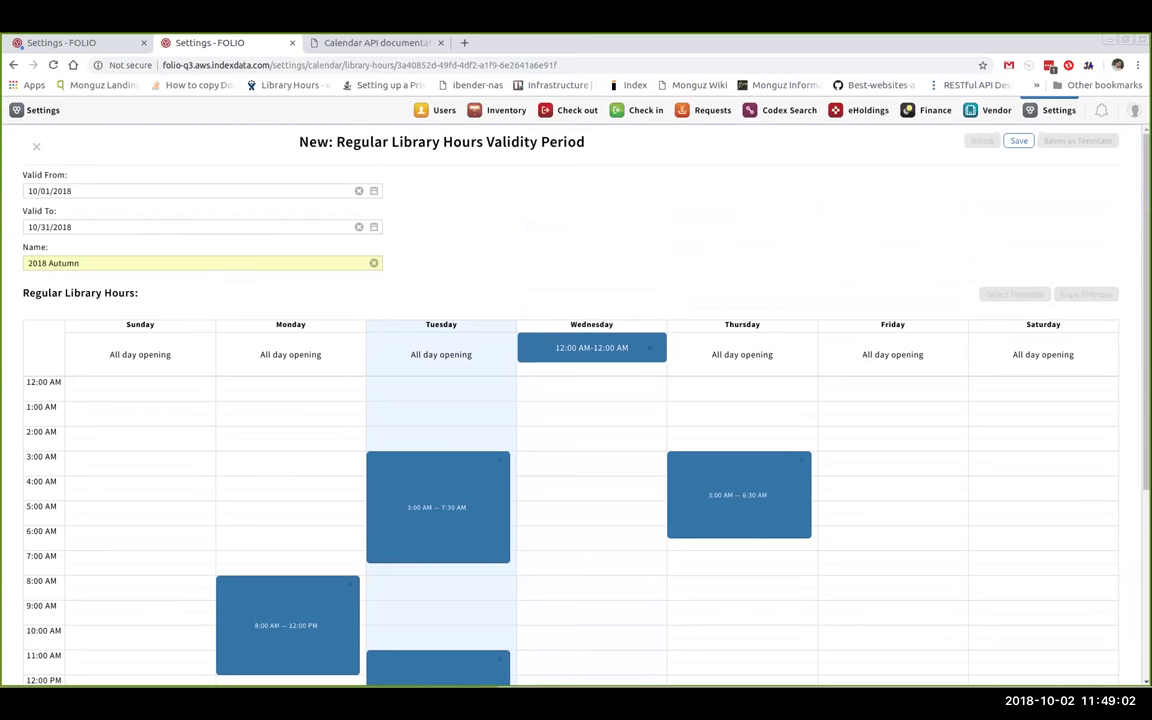
left_click(1019, 140)
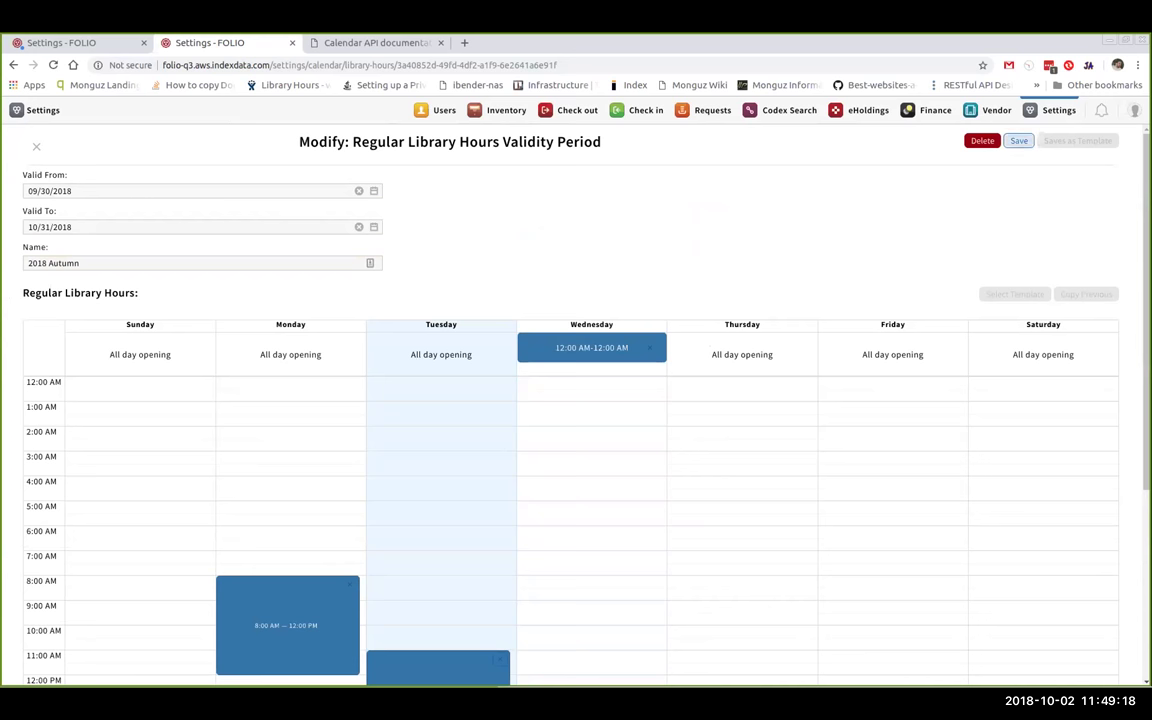
Step: Save the pending changes to the 2018 Autumn period
scroll(570, 400, "down", 3)
scroll(570, 400, "up", 3)
left_click(1018, 141)
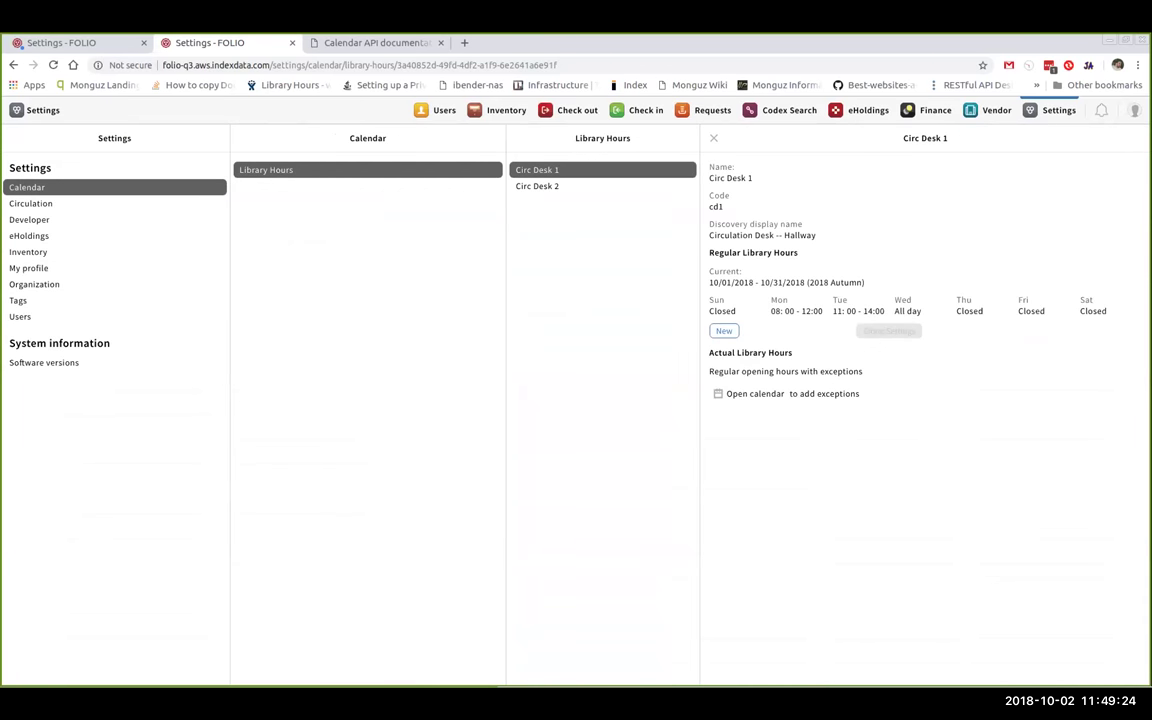
Step: Reopen and delete the 2018 Autumn period, confirming, then switch to the Calendar API docs
left_click(786, 282)
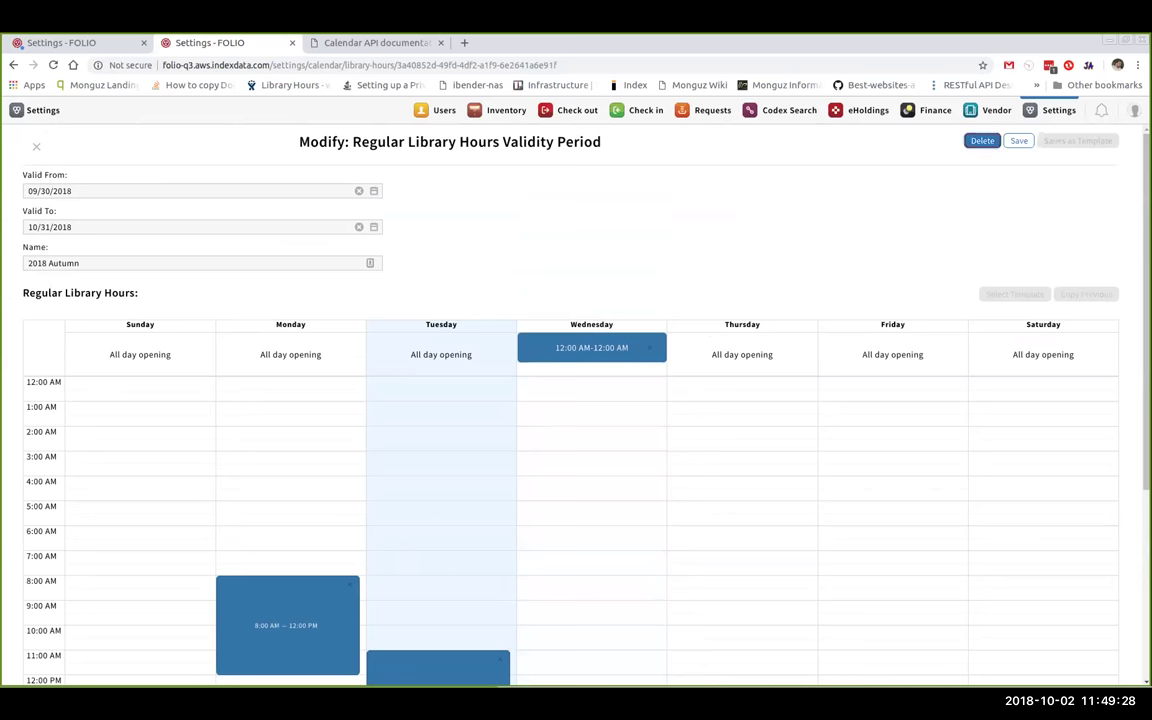
left_click(982, 140)
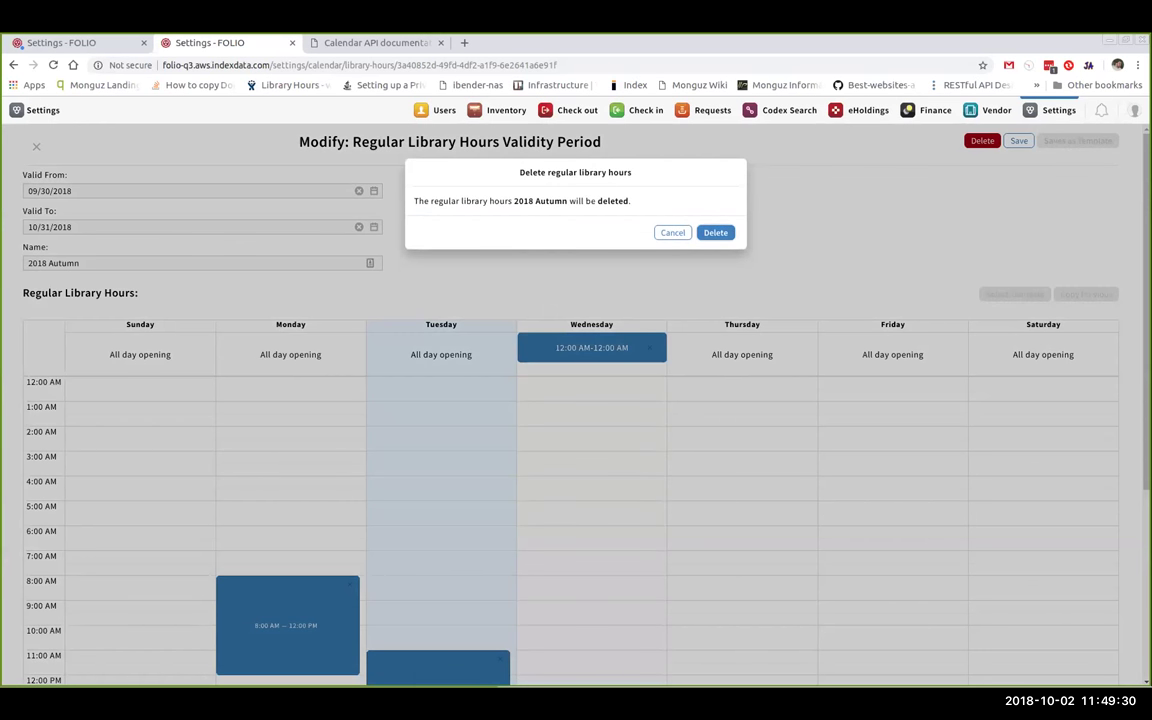
key("Return")
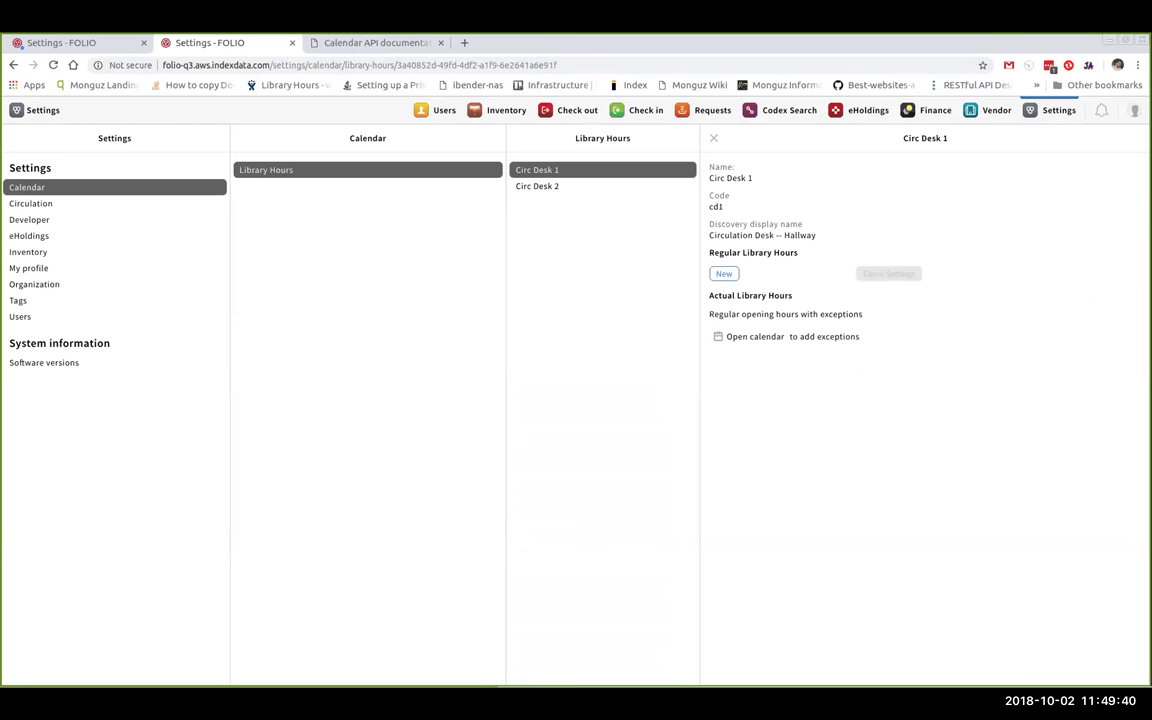
key("ctrl+Tab")
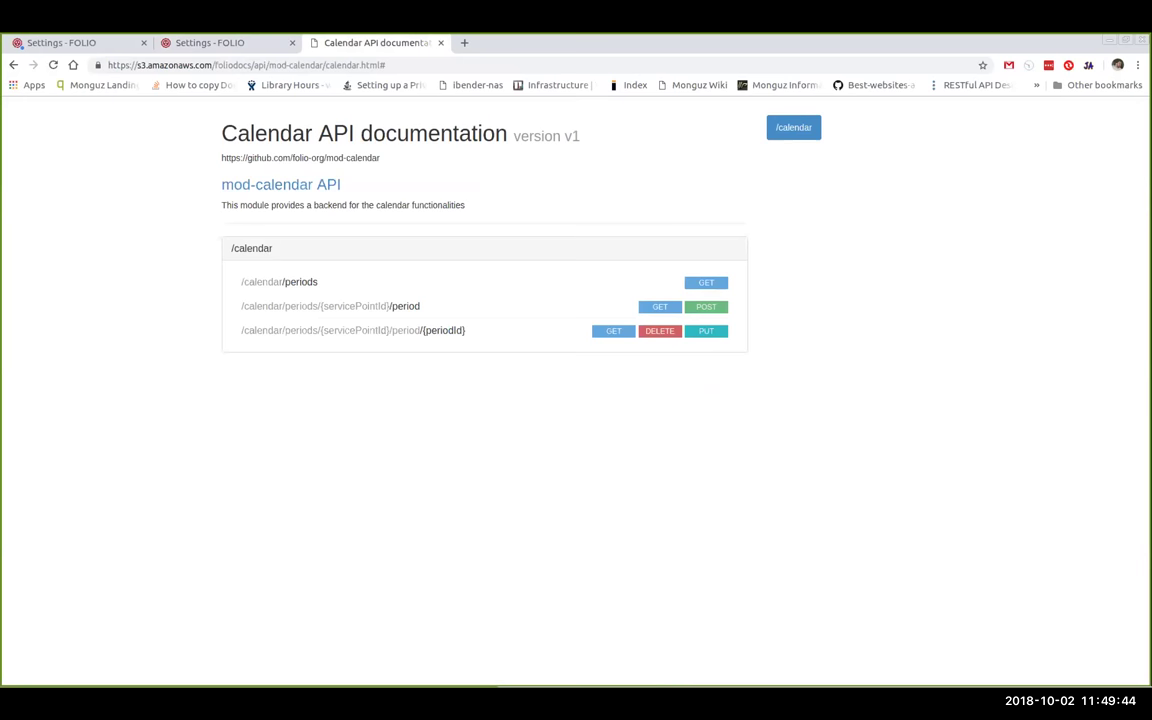
Step: Open the GET /calendar/periods endpoint and review its request parameters
left_click(706, 282)
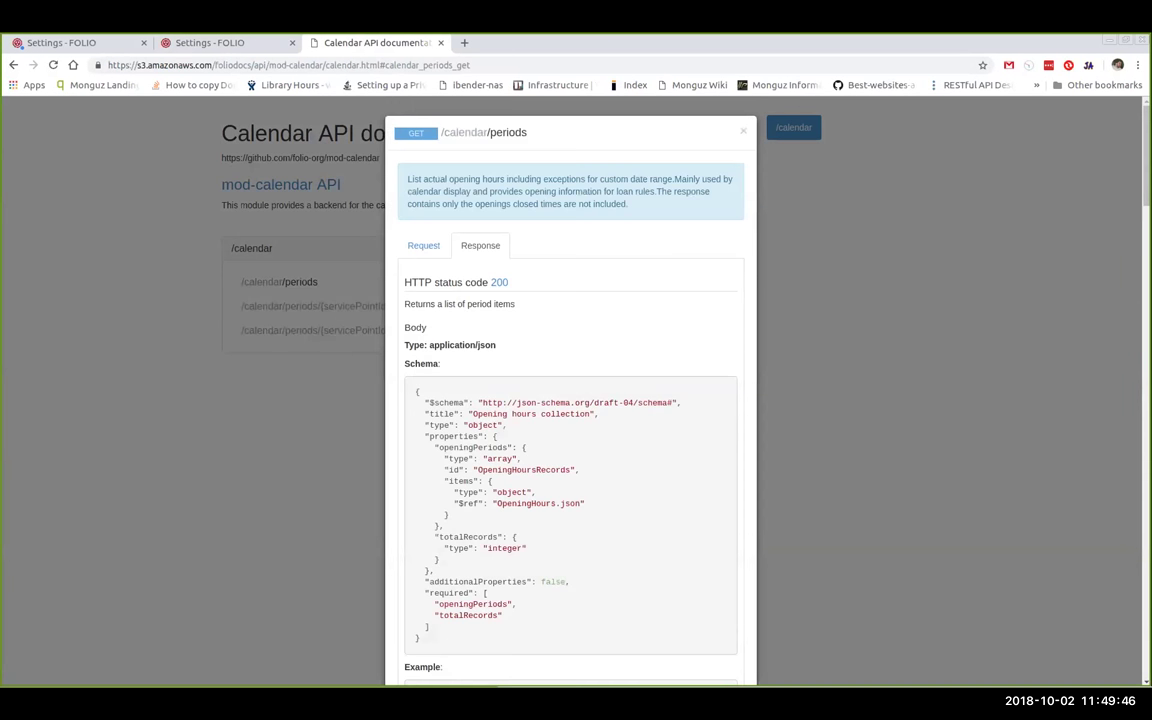
left_click(423, 245)
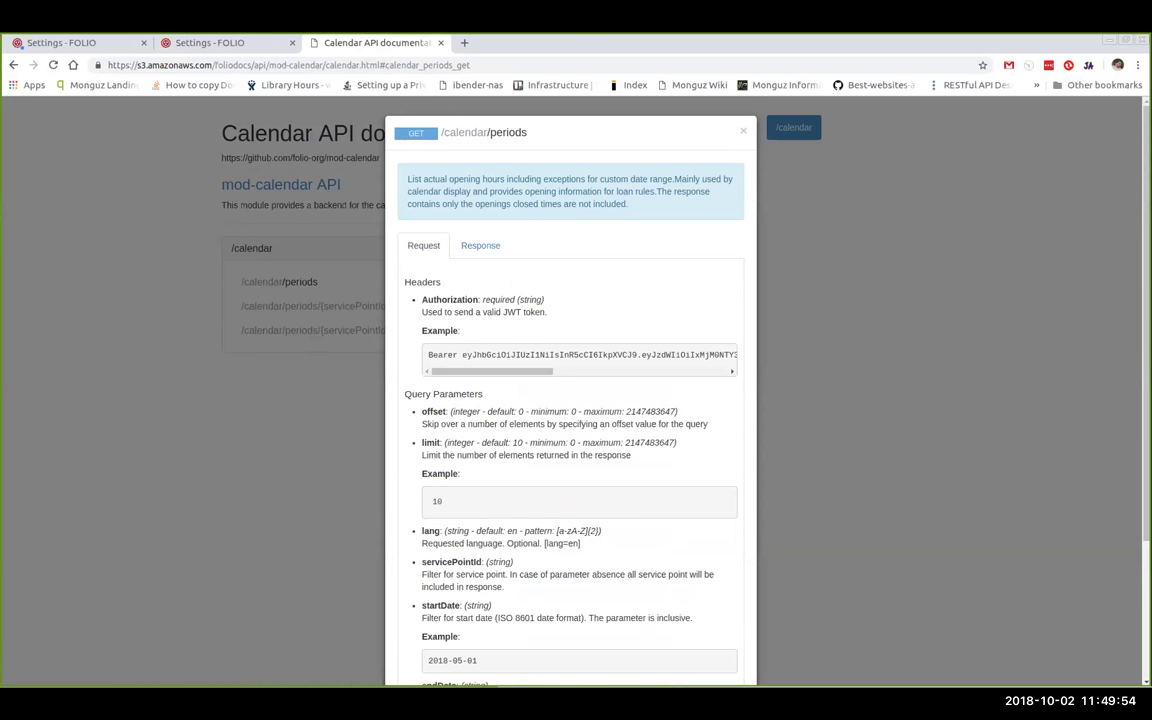
scroll(570, 400, "down", 2)
scroll(570, 400, "down", 1)
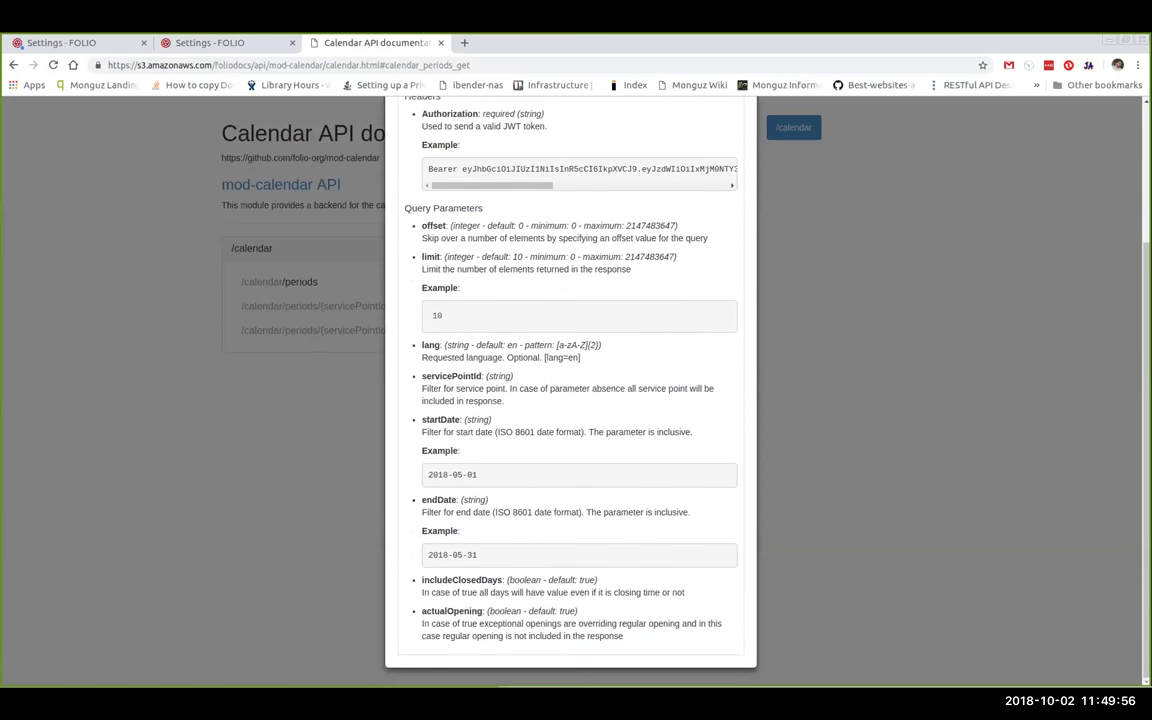
scroll(570, 400, "up", 1)
scroll(570, 400, "up", 3)
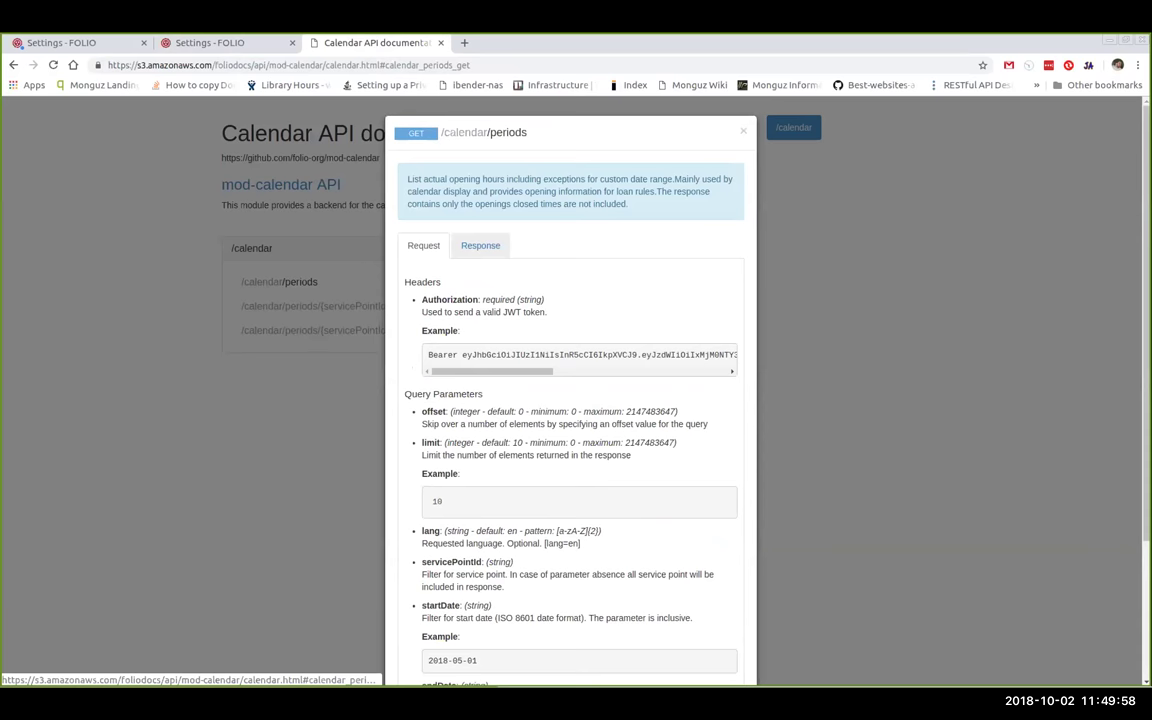
Step: Review the status 200 response schema and example openings, then return to FOLIO Settings
left_click(480, 245)
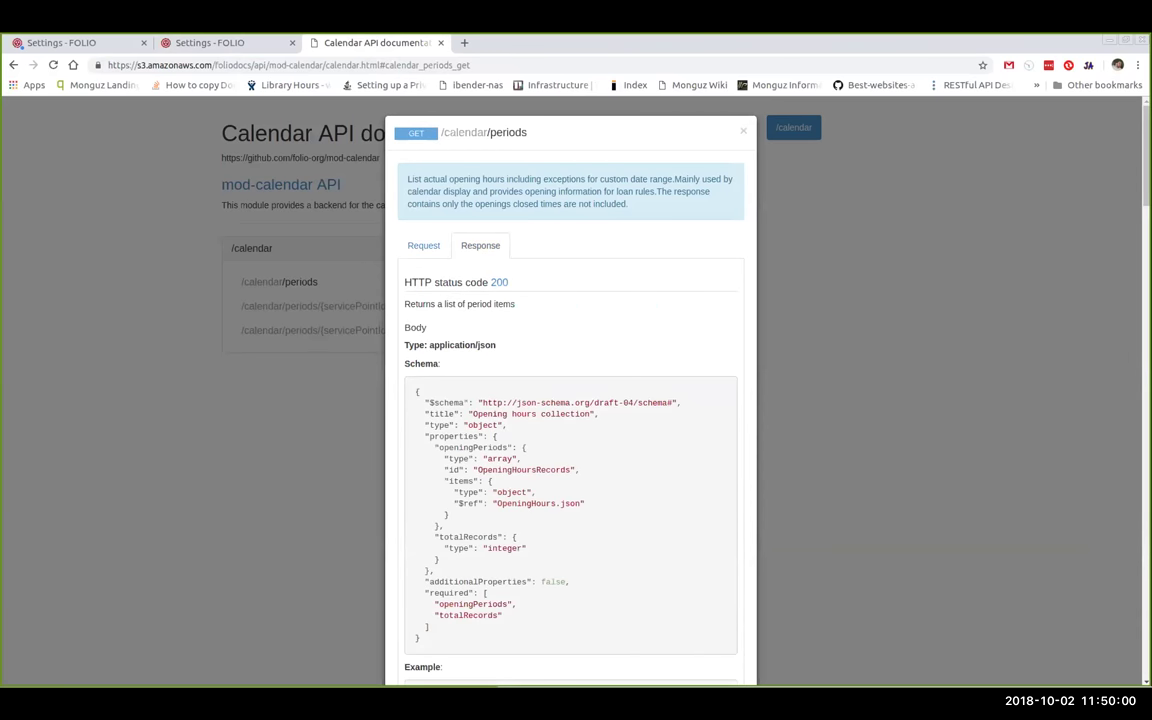
scroll(570, 400, "down", 5)
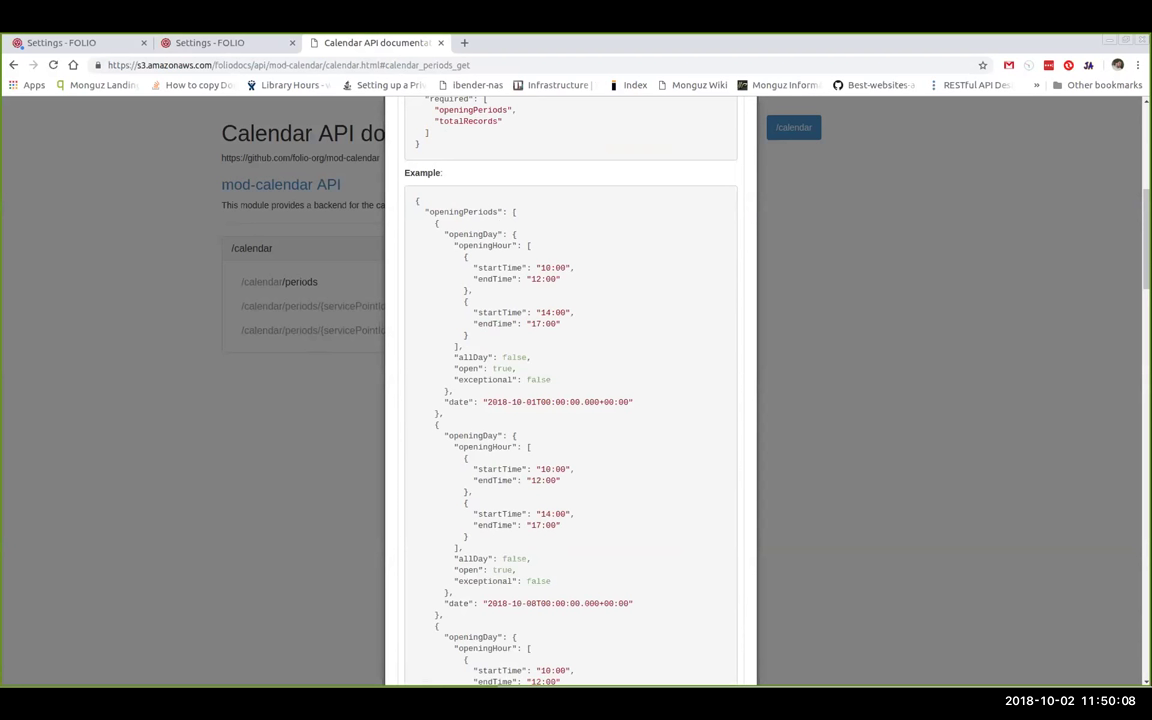
scroll(570, 390, "down", 6)
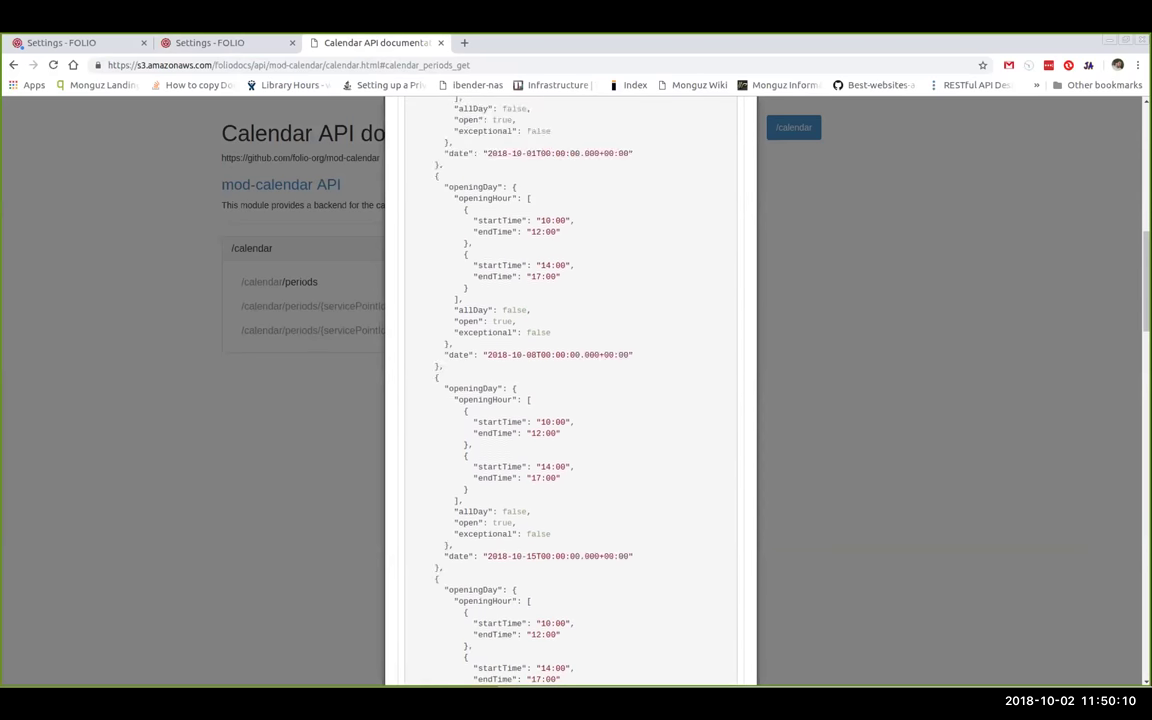
scroll(570, 390, "down", 1)
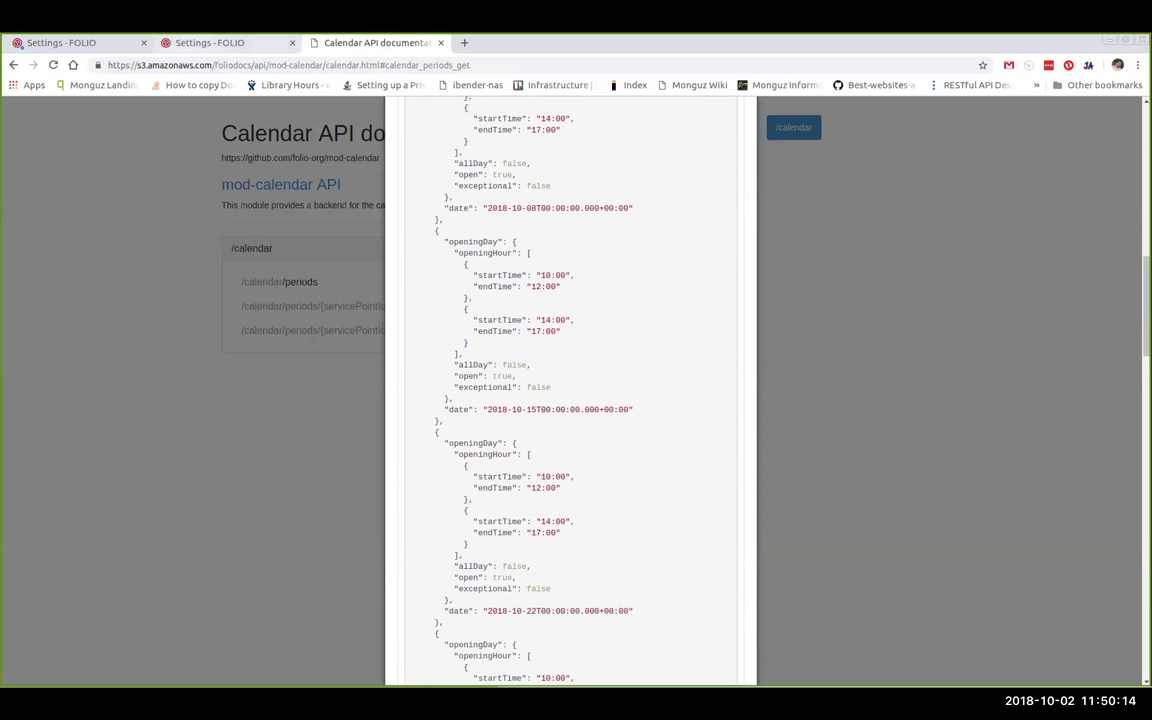
left_click(205, 42)
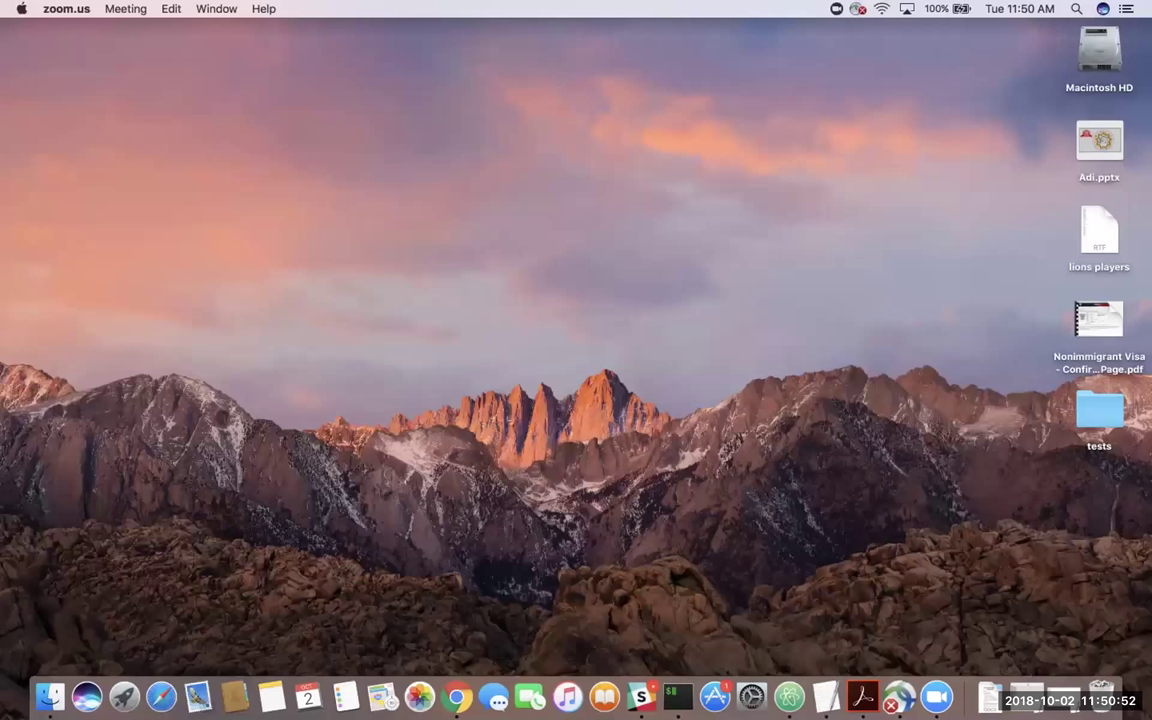
Step: In Inventory, scroll to Holdings: Main Library for 14 cows for America and open its item
key("ctrl+Right")
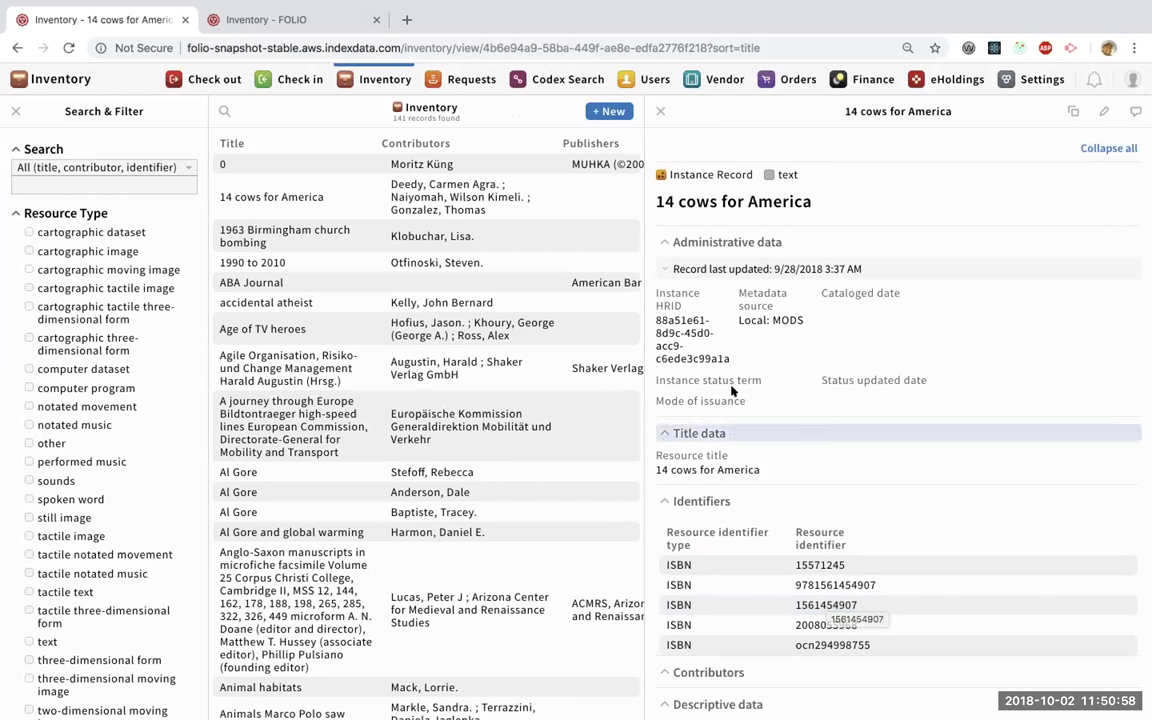
scroll(727, 237, "down", 5)
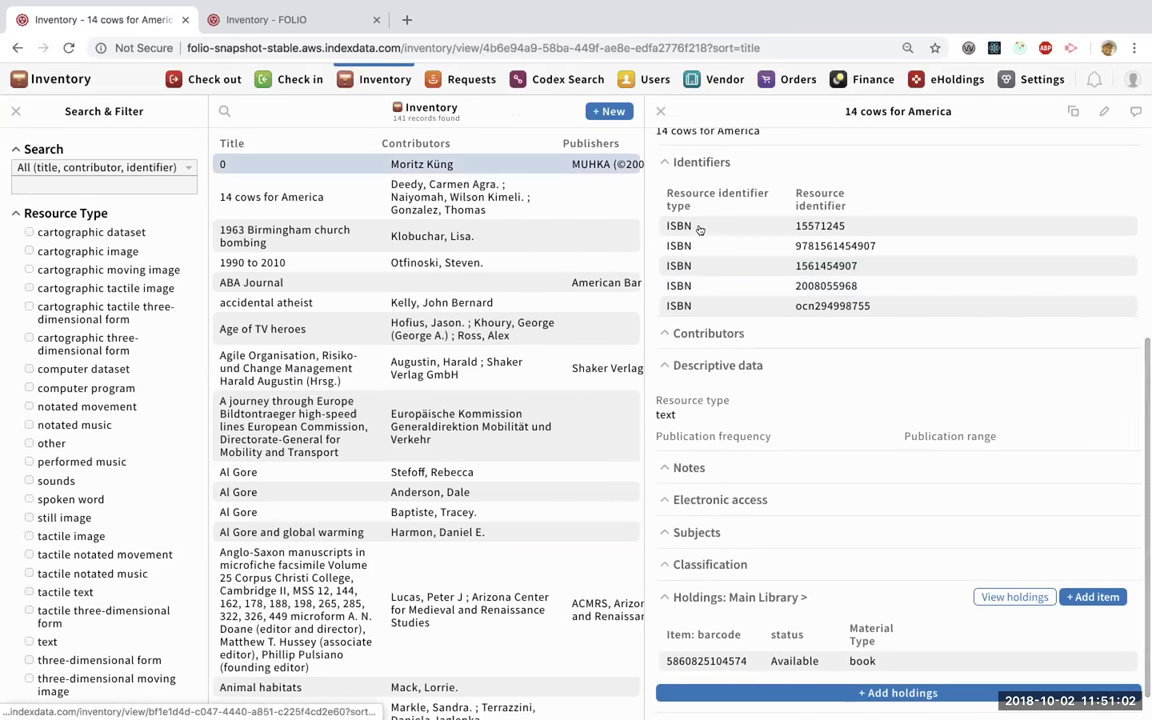
scroll(690, 260, "down", 1)
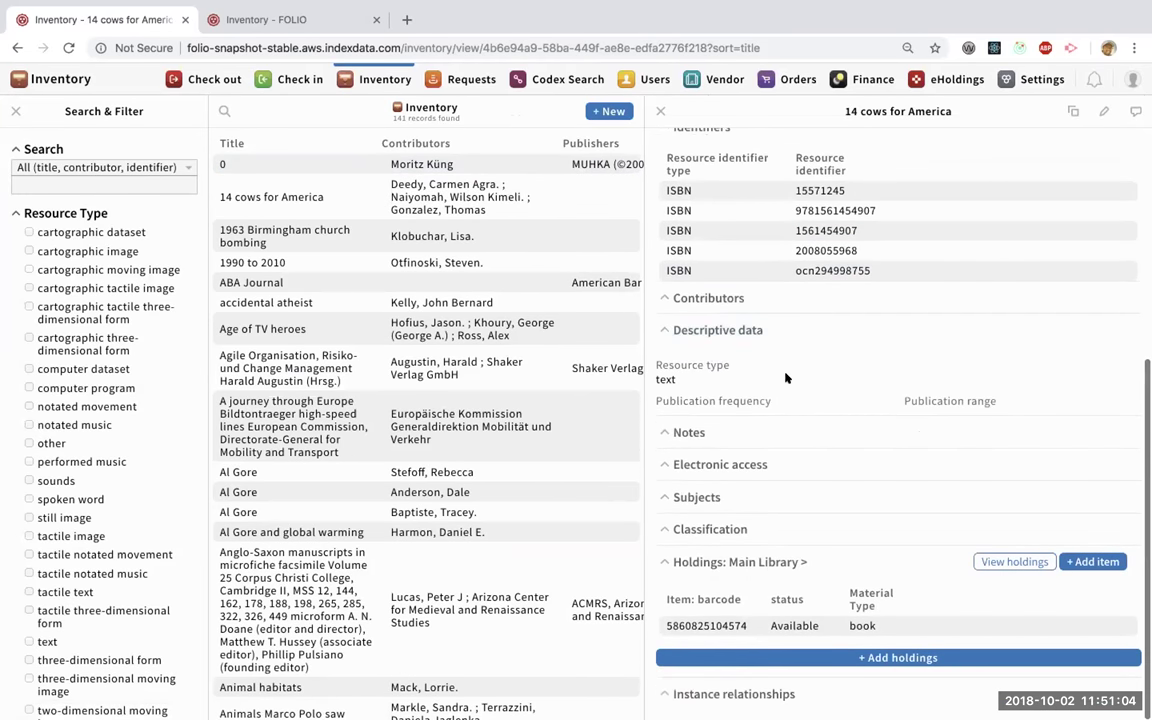
left_click(801, 628)
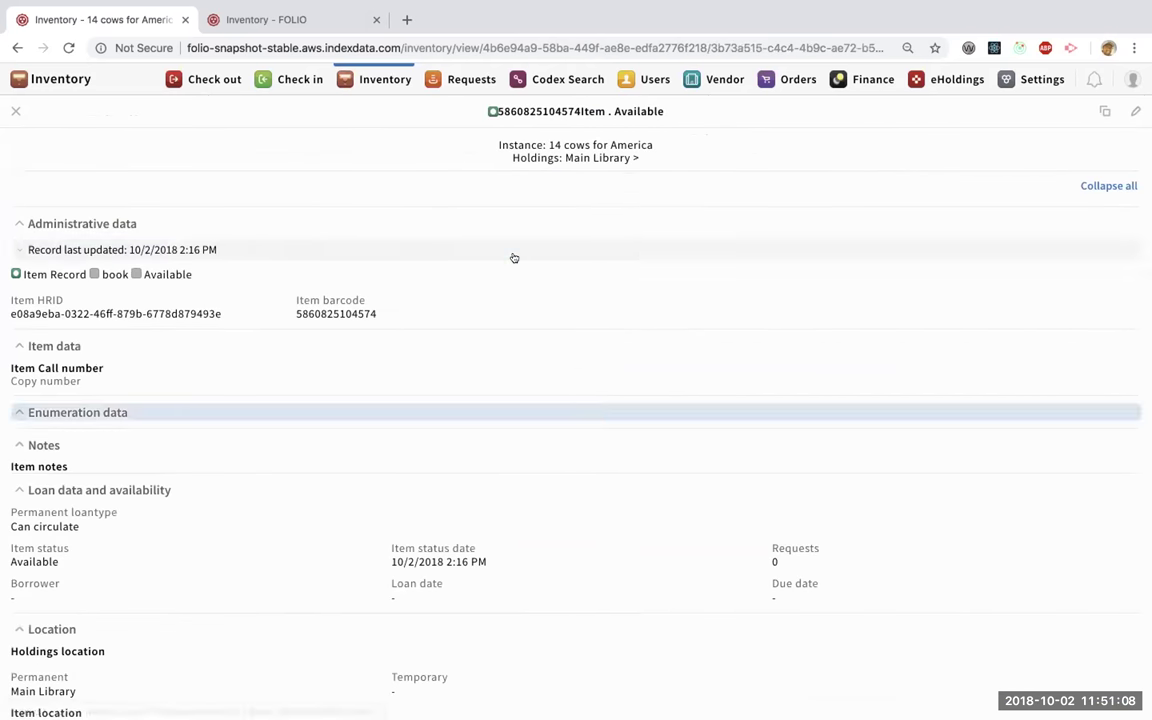
Step: Collapse and expand the item record's sections twice to review them, then close the item
scroll(514, 257, "down", 3)
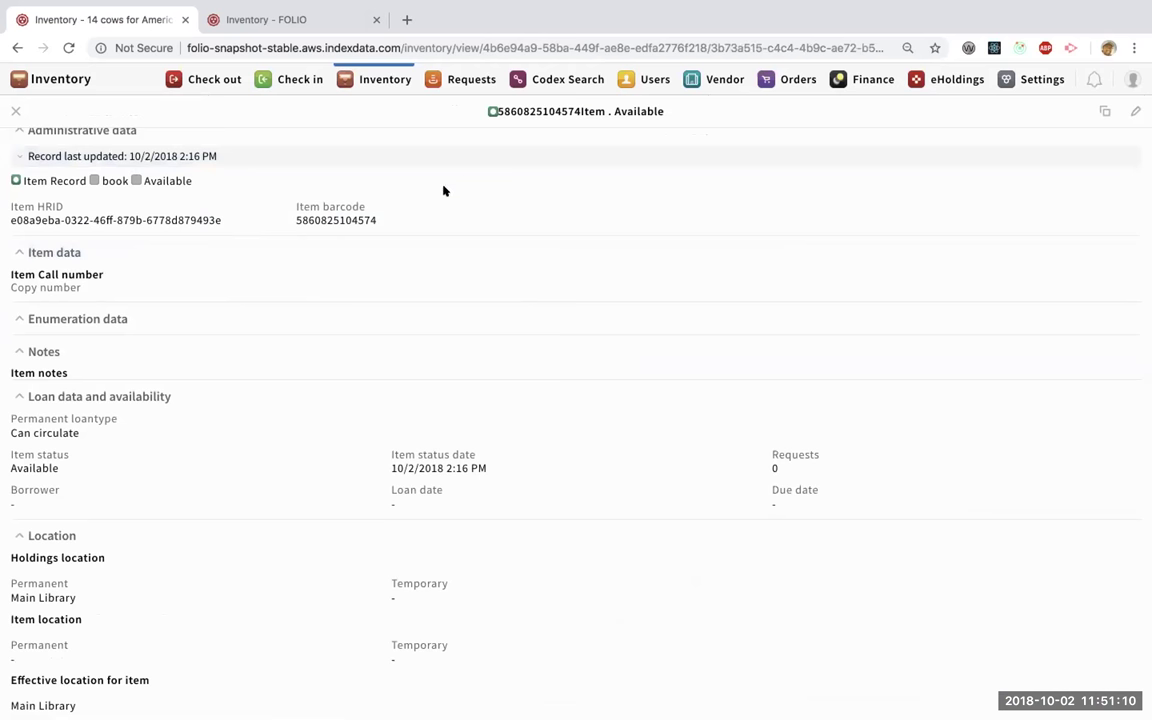
scroll(402, 197, "up", 1)
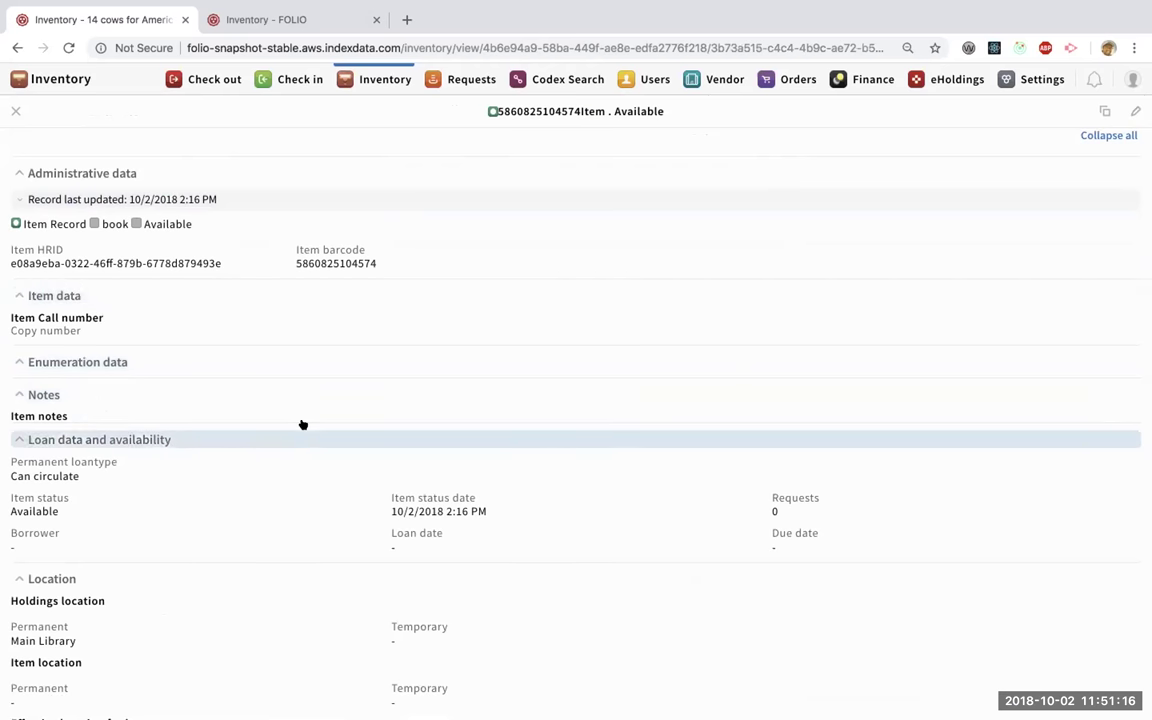
scroll(540, 406, "down", 1)
scroll(540, 406, "up", 2)
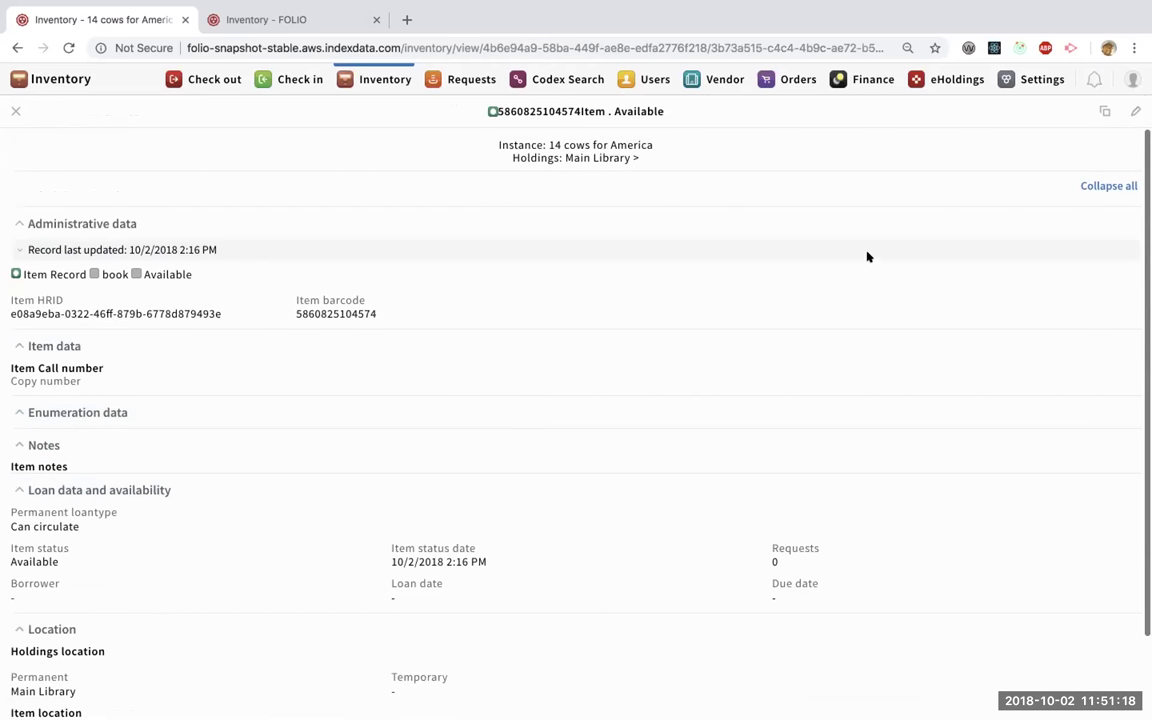
left_click(1098, 186)
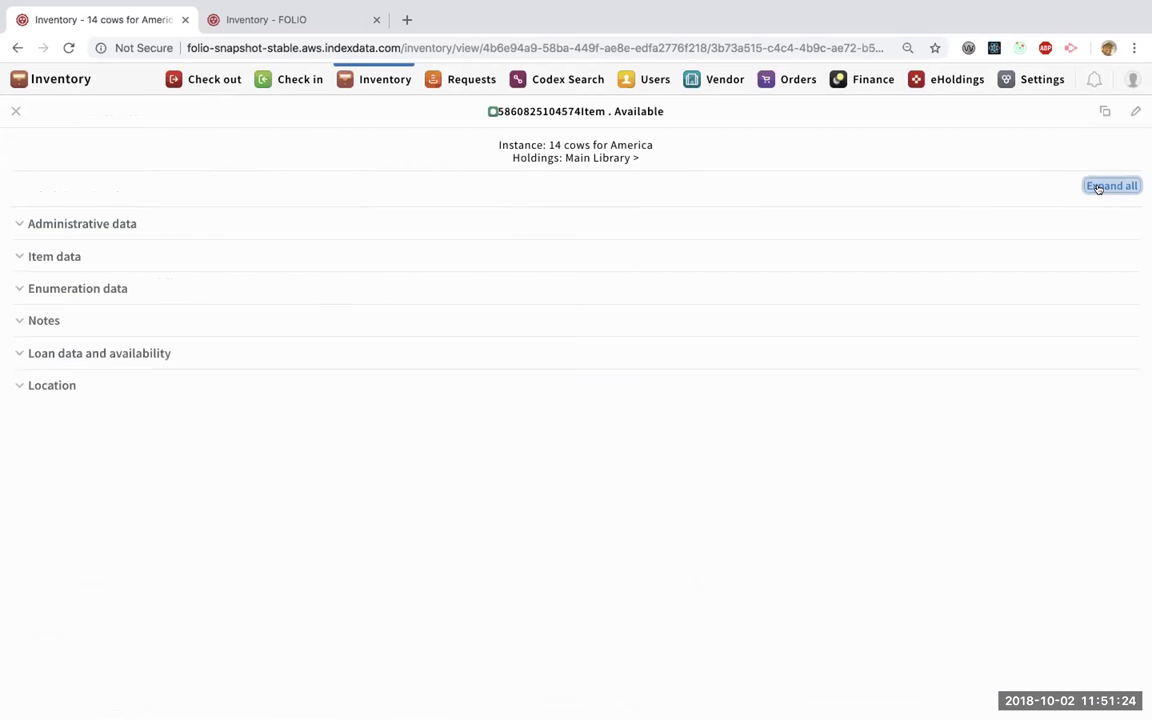
left_click(1102, 186)
scroll(828, 235, "down", 2)
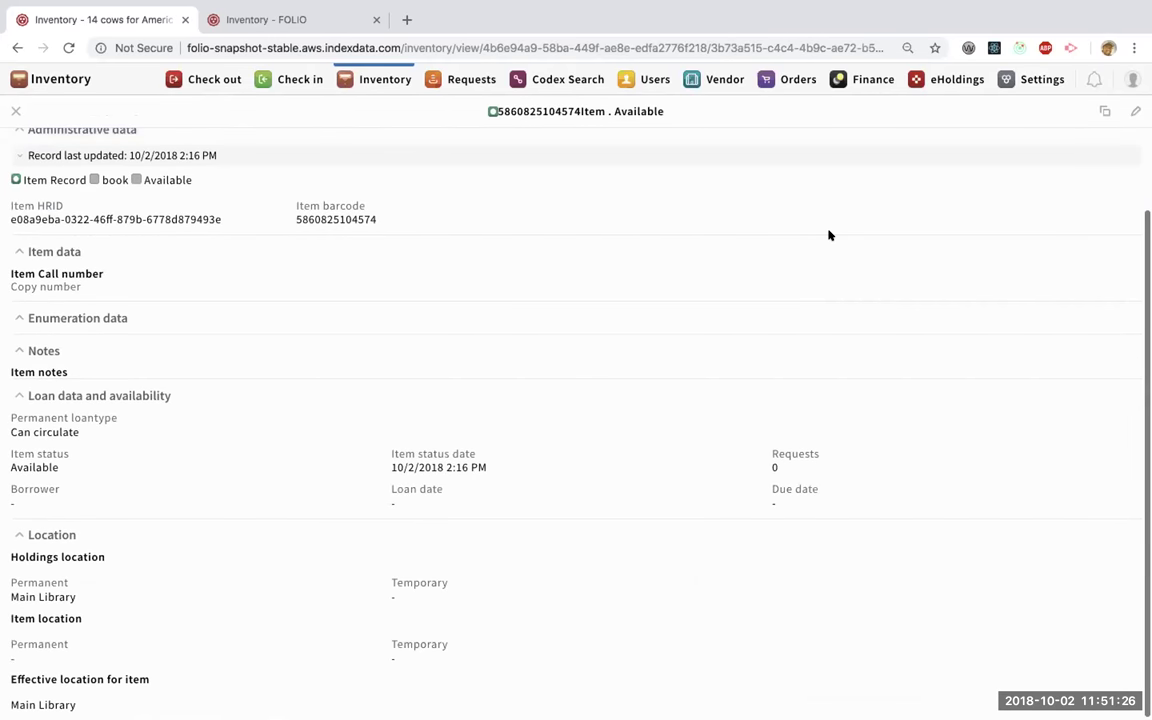
scroll(828, 235, "up", 2)
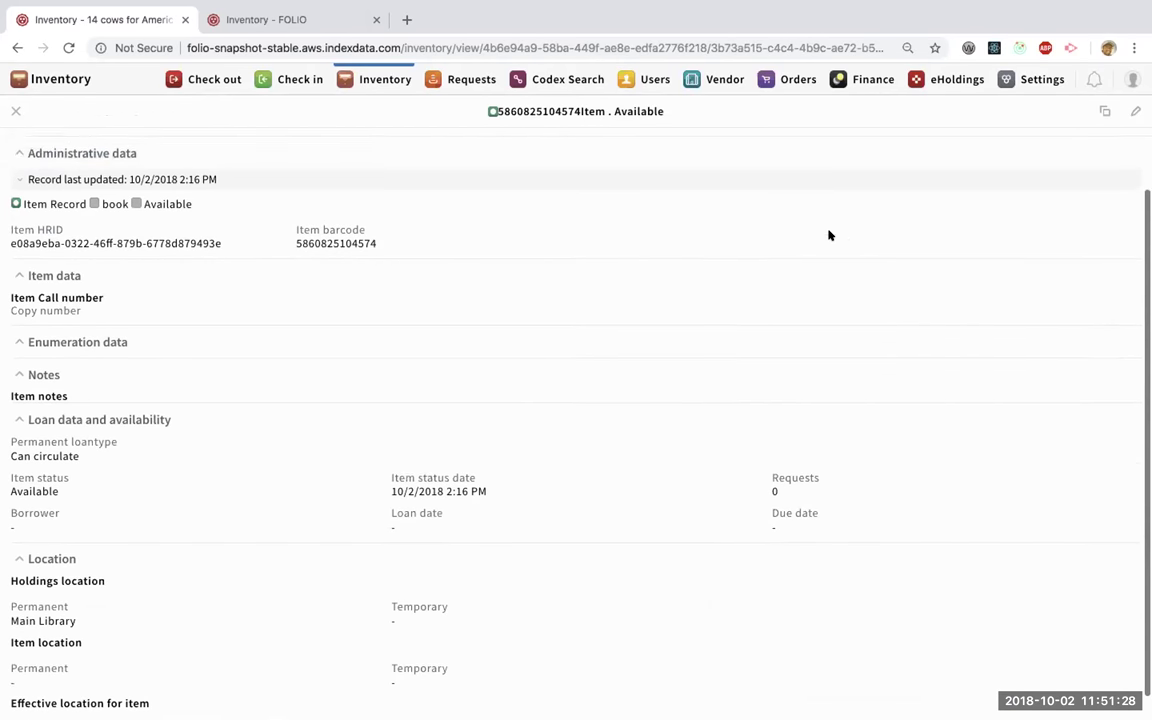
left_click(1097, 188)
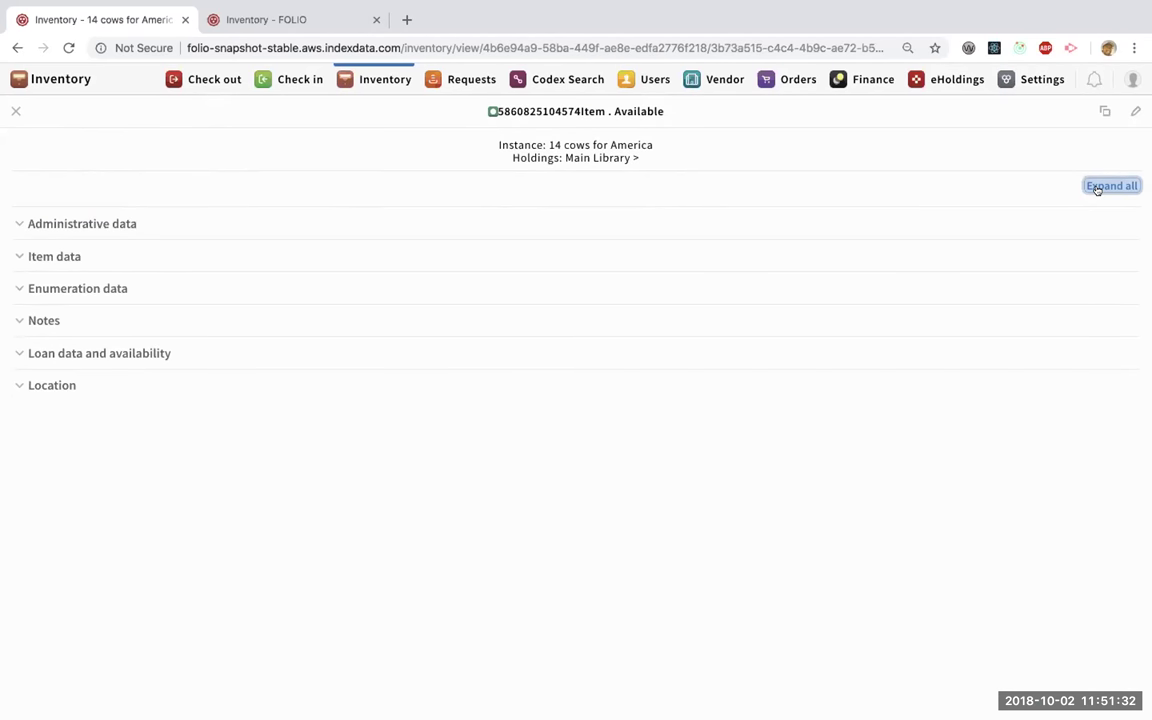
left_click(1097, 188)
scroll(977, 244, "down", 2)
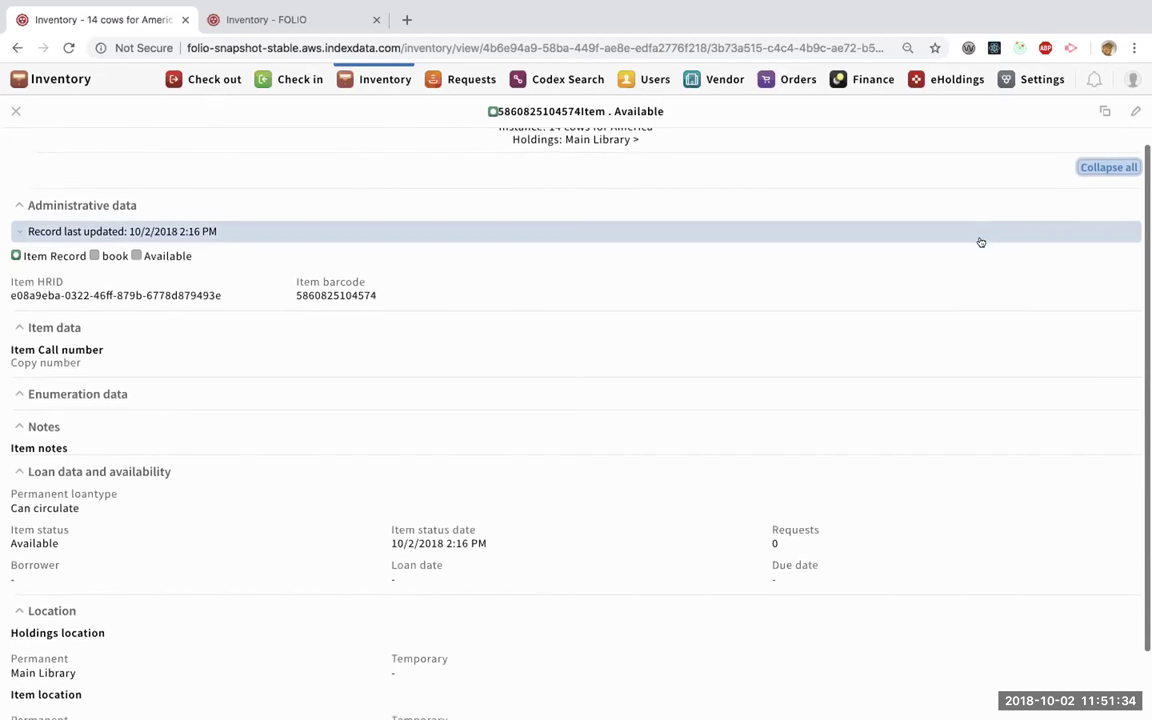
left_click(15, 111)
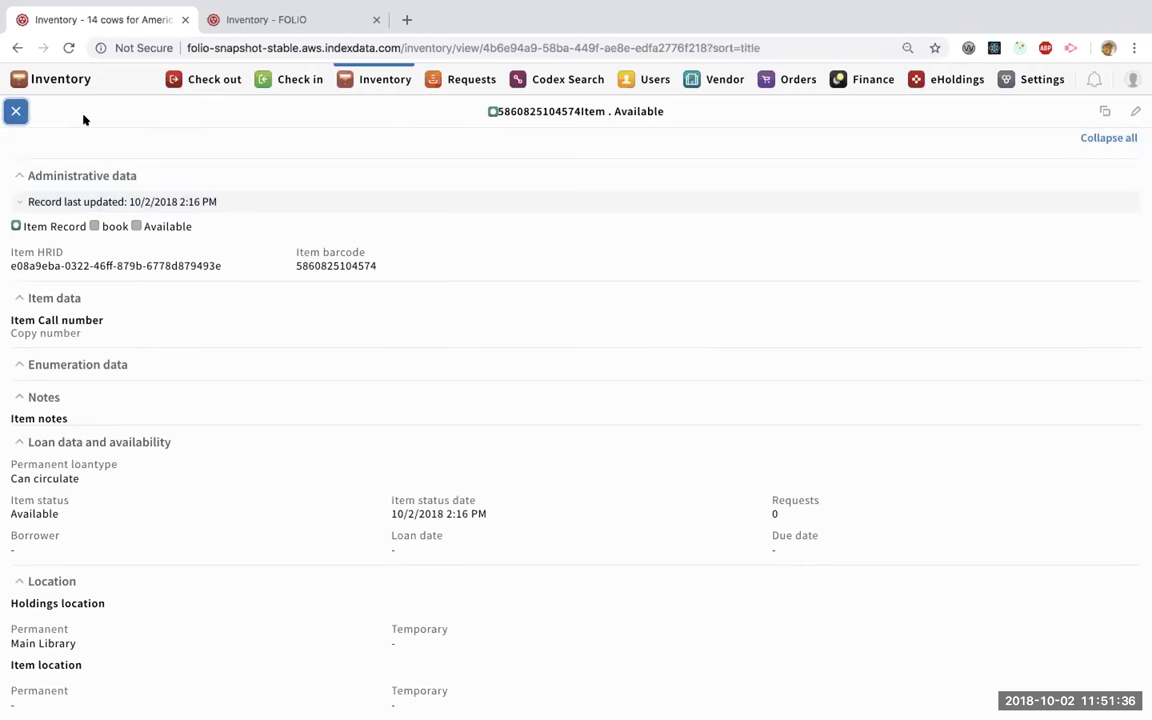
Step: Open the Main Library holdings record, collapse and expand its sections, close it, then go to Check out
left_click(985, 561)
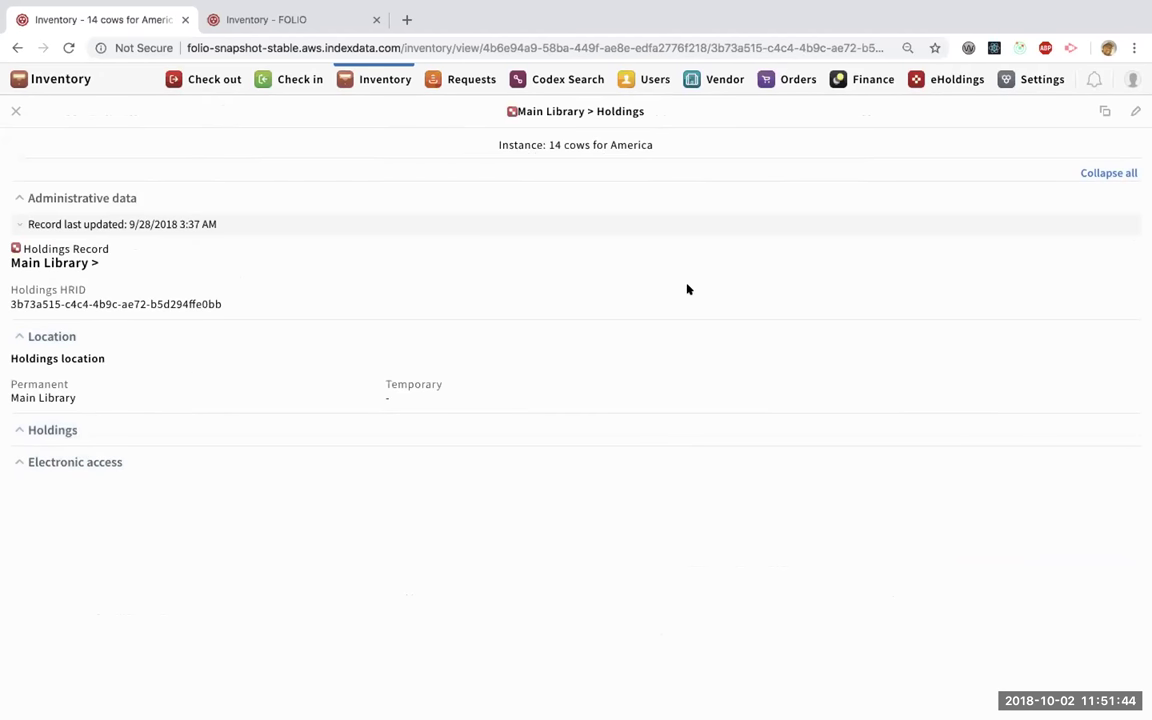
left_click(1088, 175)
left_click(1088, 175)
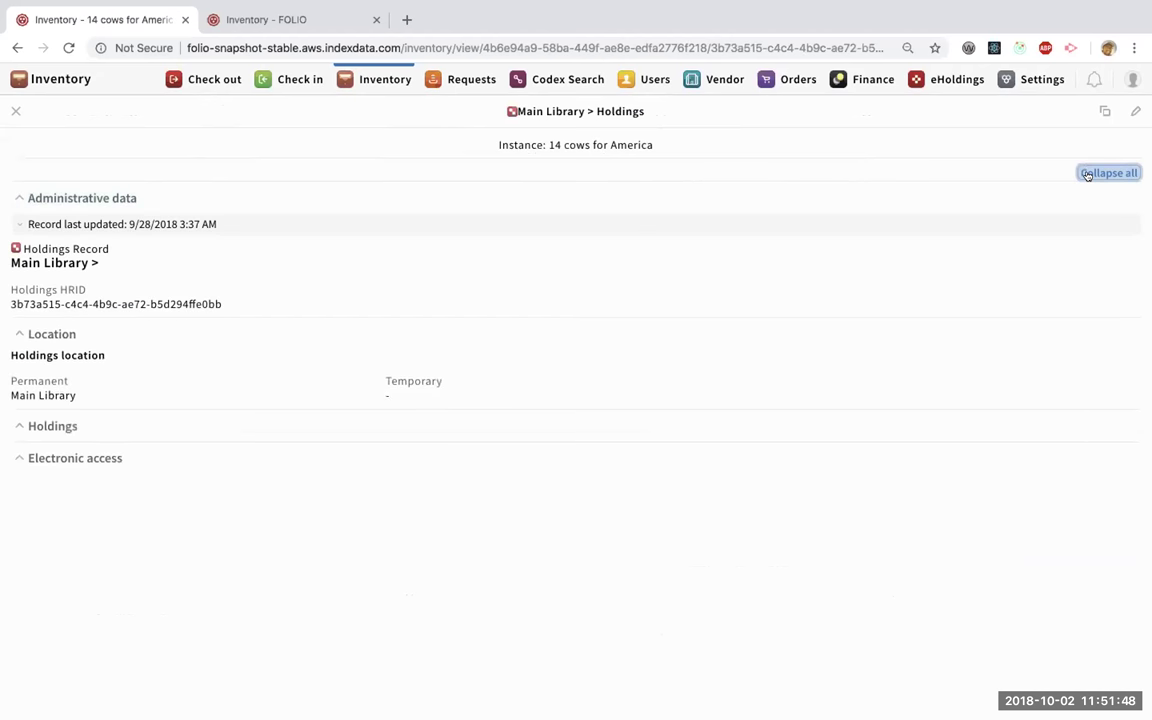
left_click(15, 111)
left_click(213, 80)
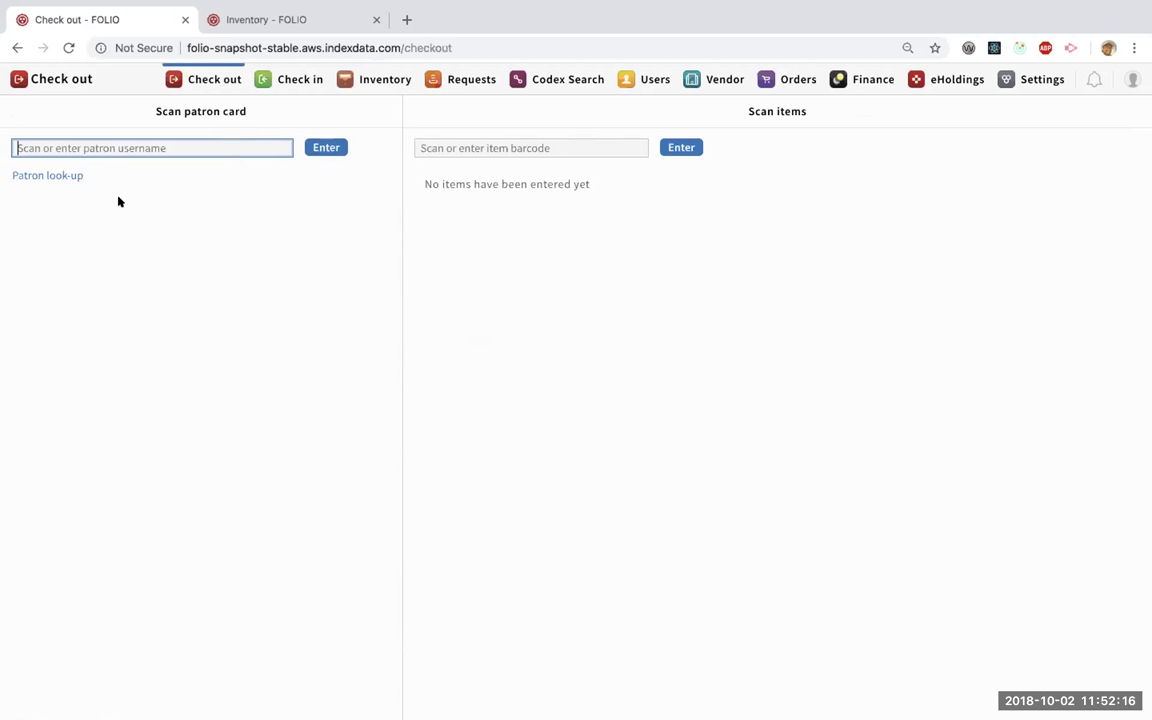
Step: Use Patron look-up filtered to graduate to load a graduate patron as borrower
left_click(58, 172)
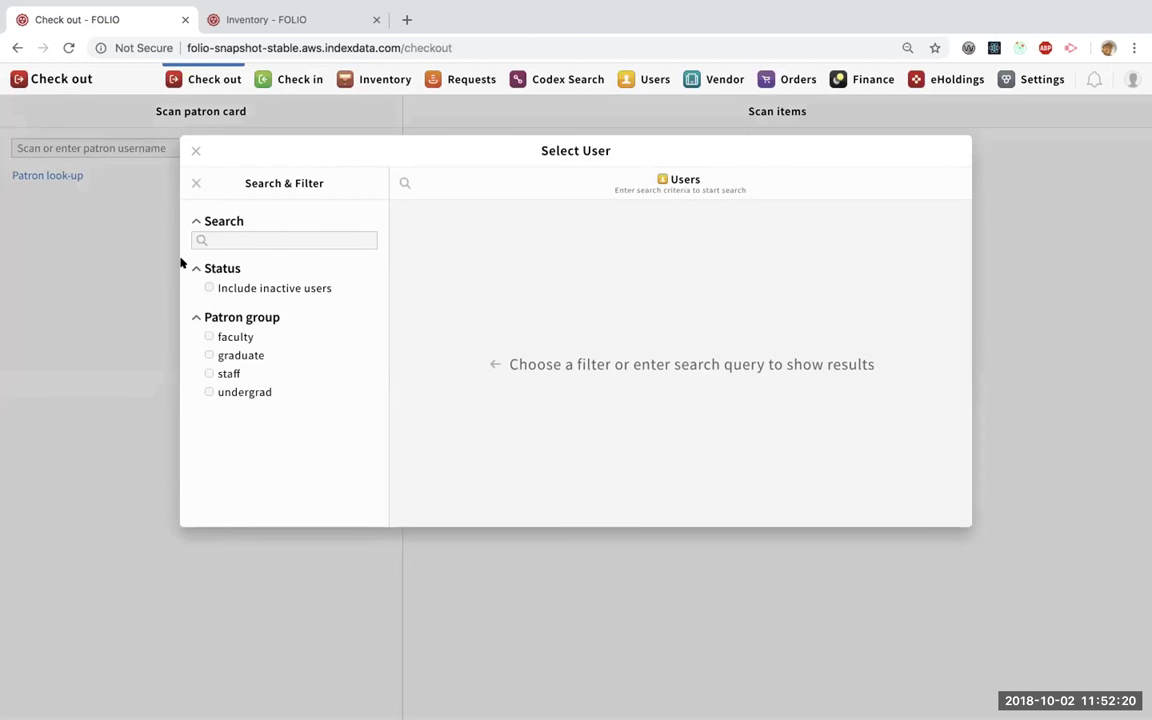
left_click(231, 355)
left_click(437, 289)
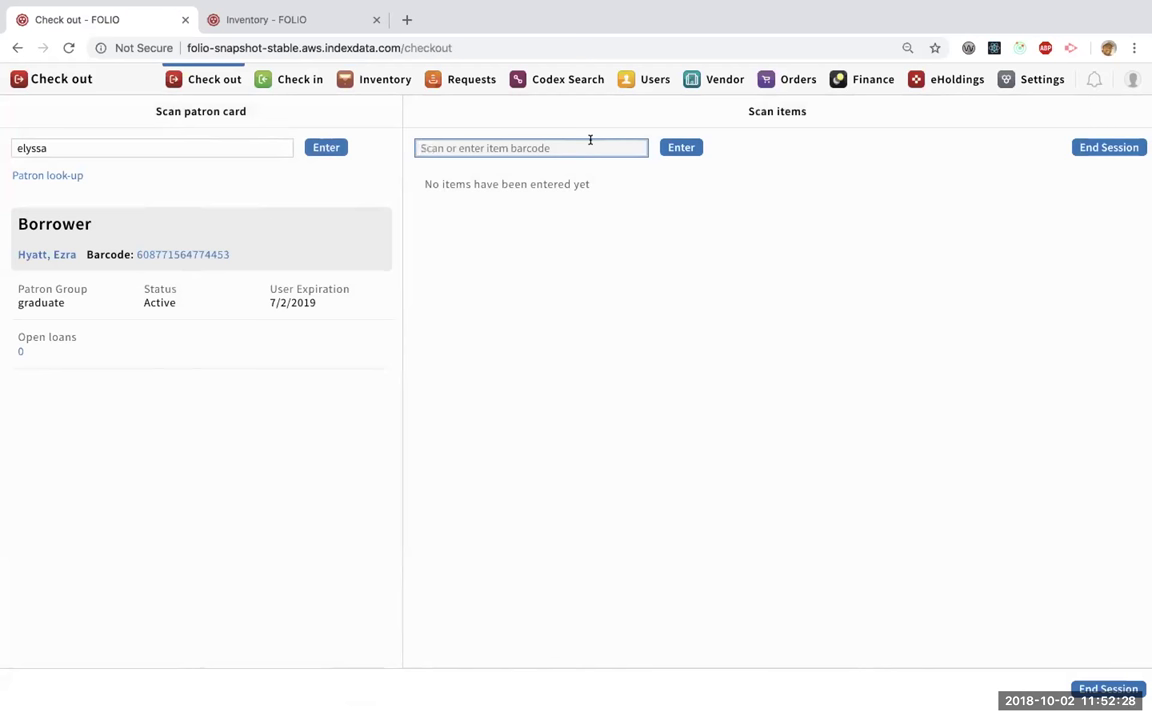
Step: Briefly visit Inventory, return to Check out, end the session, and go to Check in
left_click(382, 80)
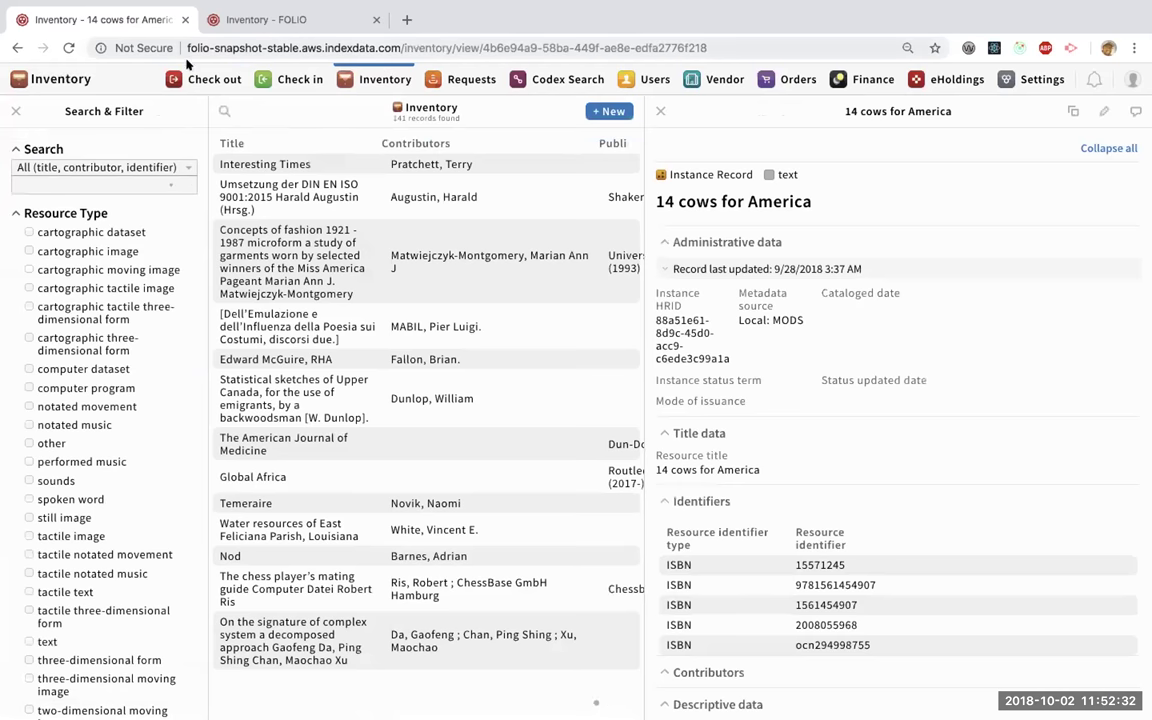
left_click(198, 79)
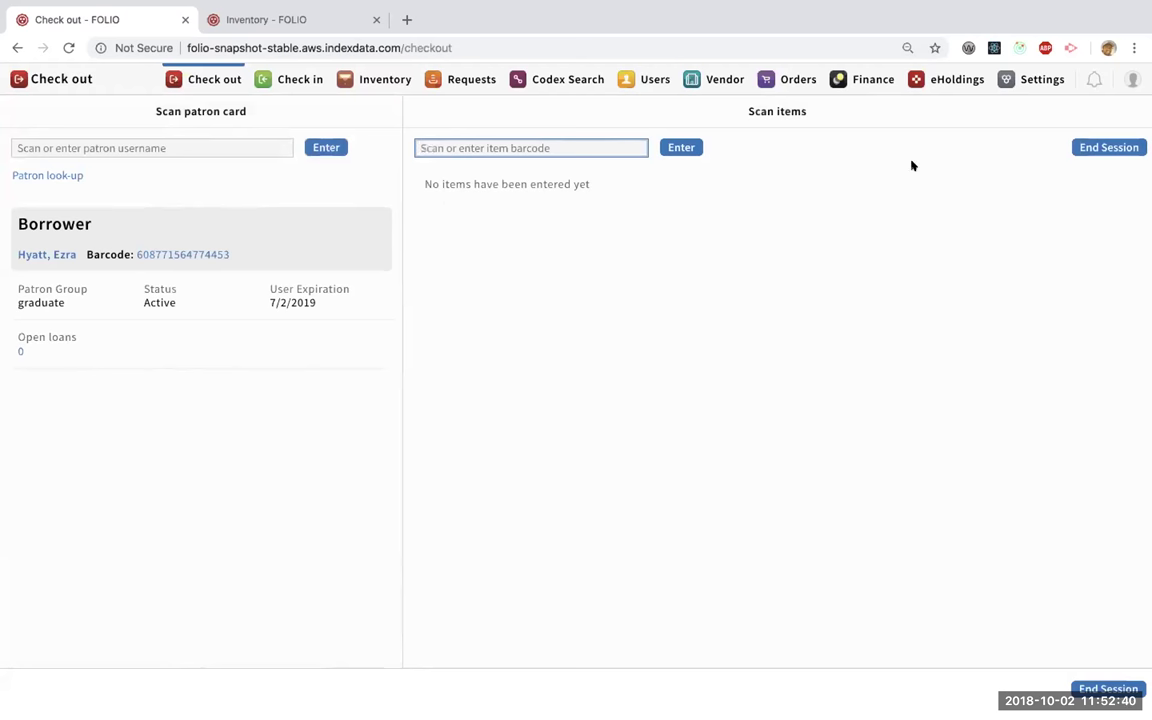
left_click(1078, 147)
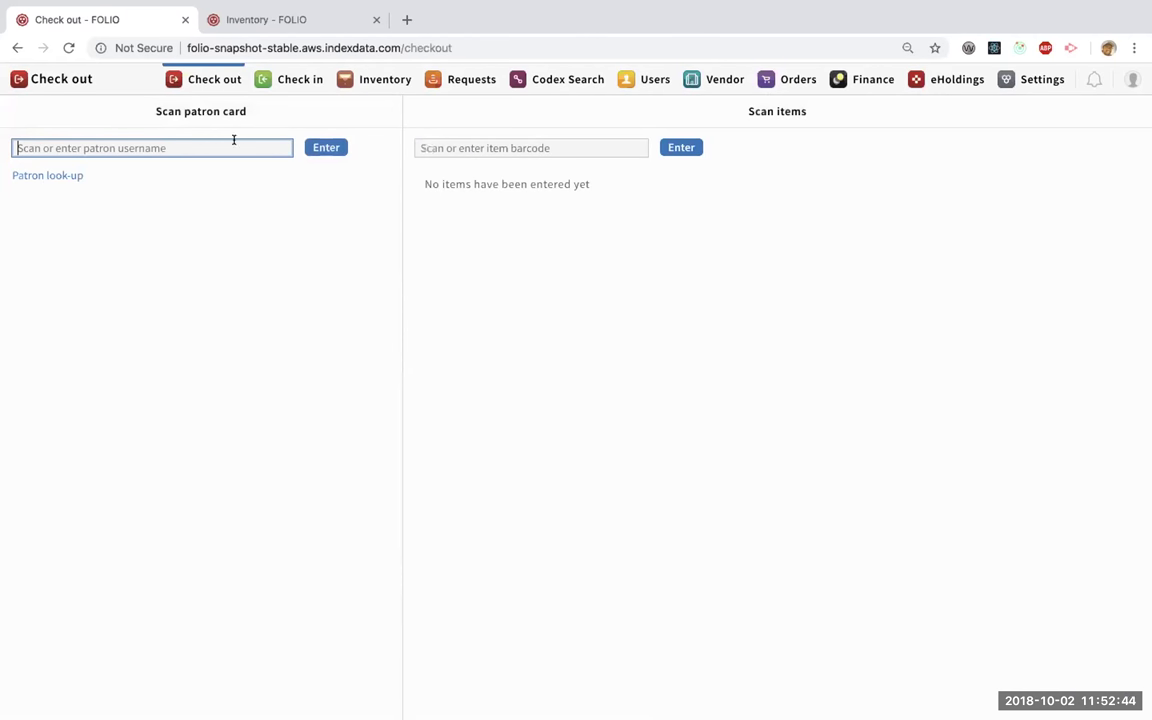
left_click(262, 74)
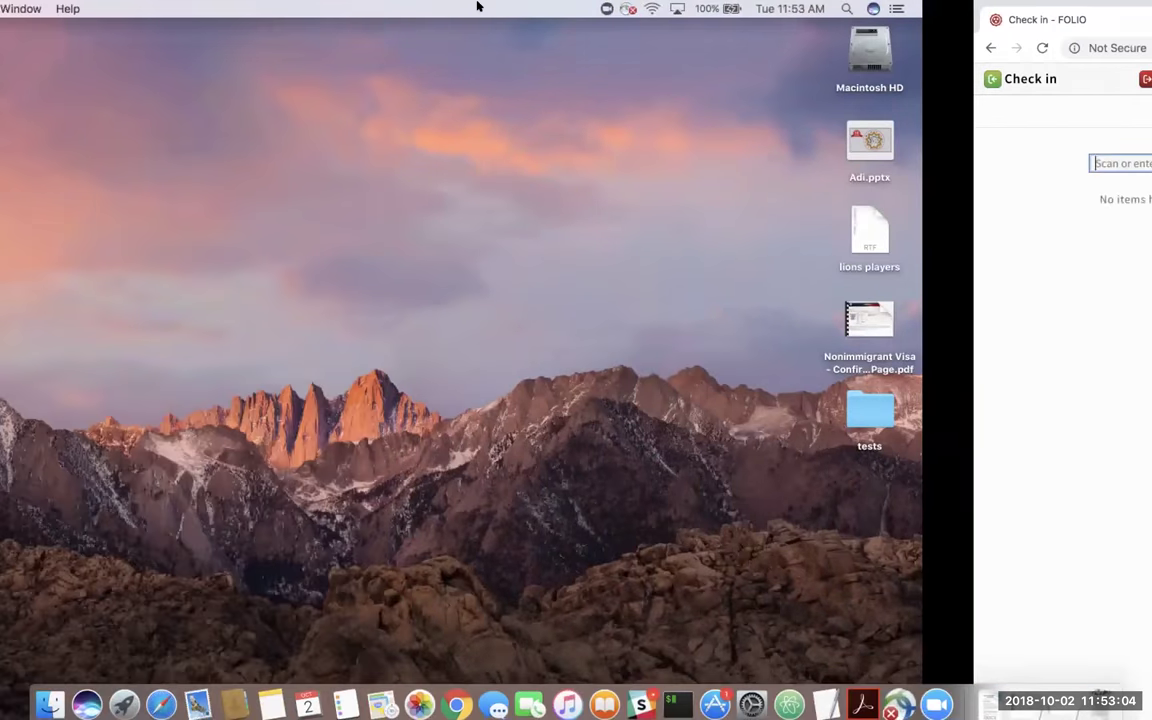
Step: Switch macOS Spaces to the full-screen Chrome window showing FOLIO Users
key("ctrl+Right")
key("ctrl+Left")
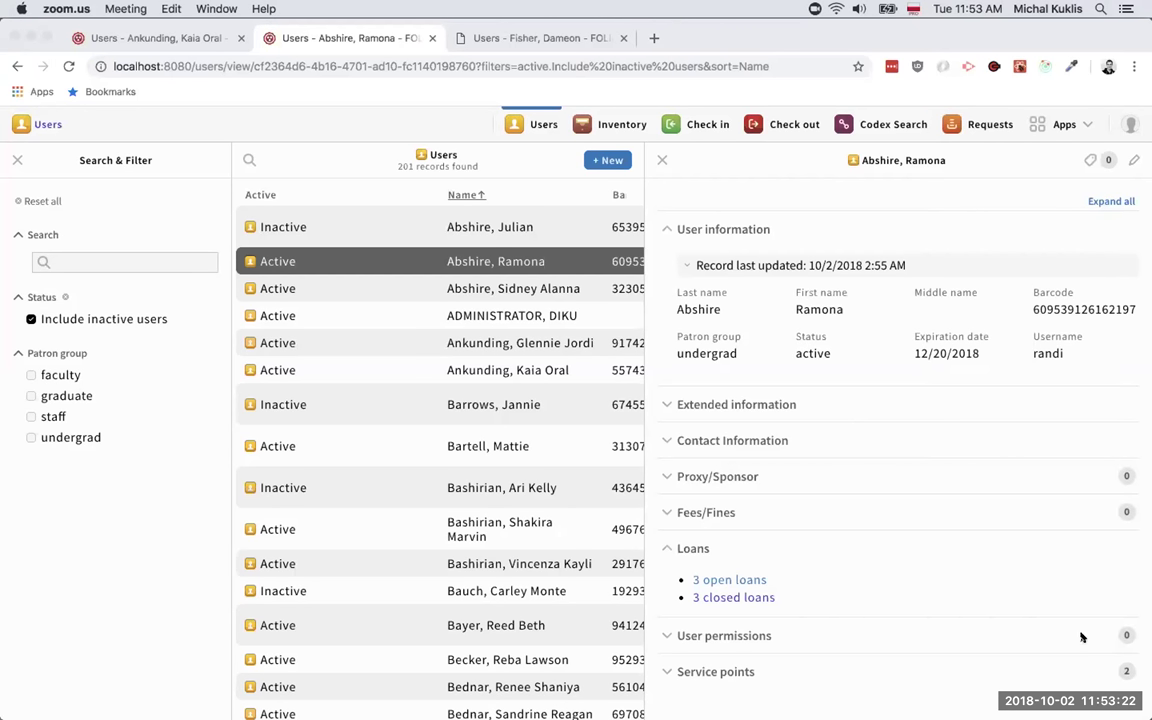
Step: Reposition the Chrome window and switch to the tab with the faculty-filtered Users list
left_click_drag(749, 33, 767, 34)
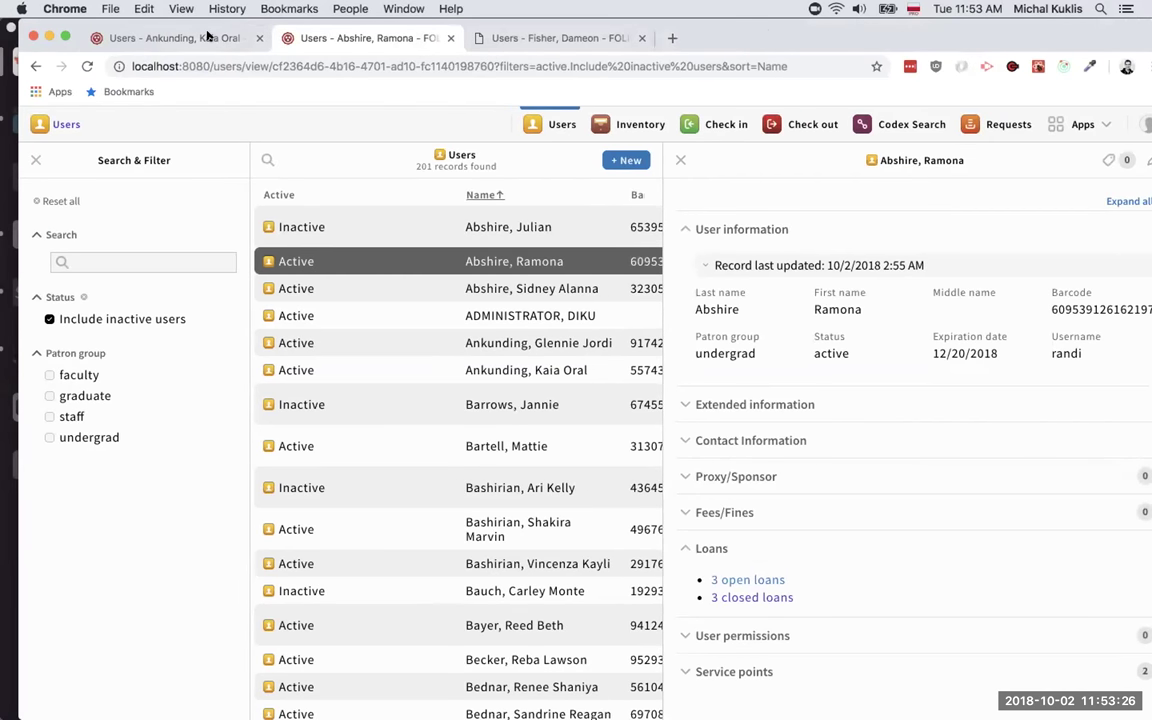
left_click(208, 36)
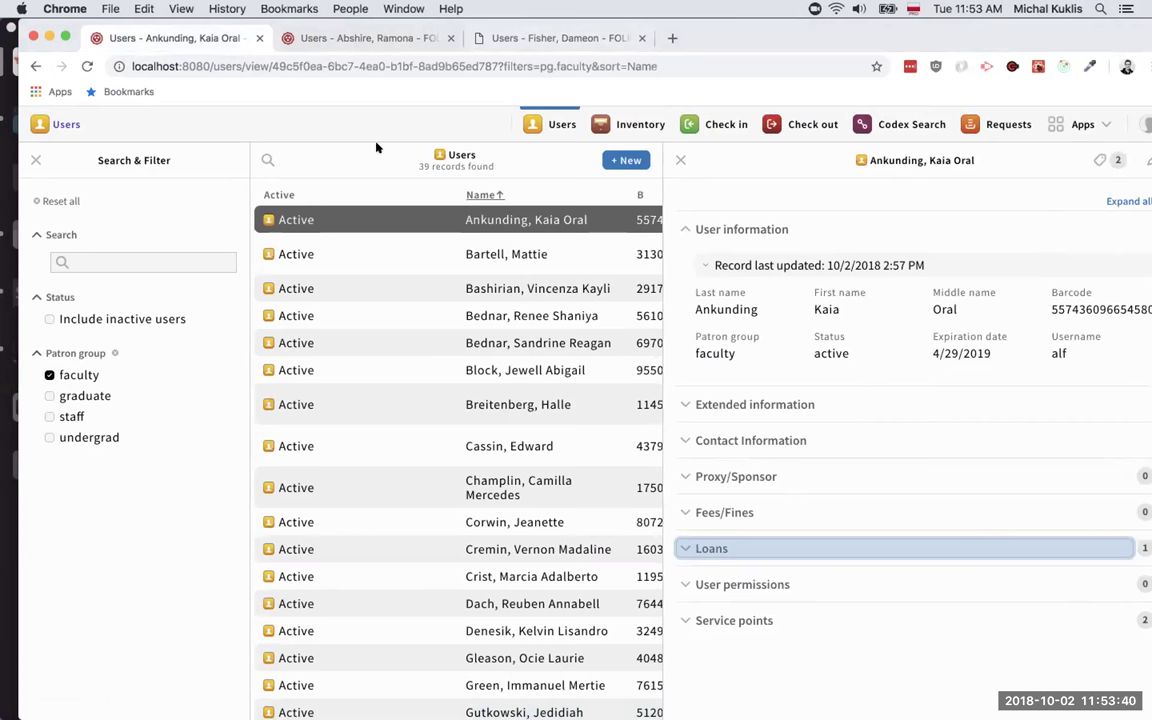
left_click_drag(650, 24, 697, 48)
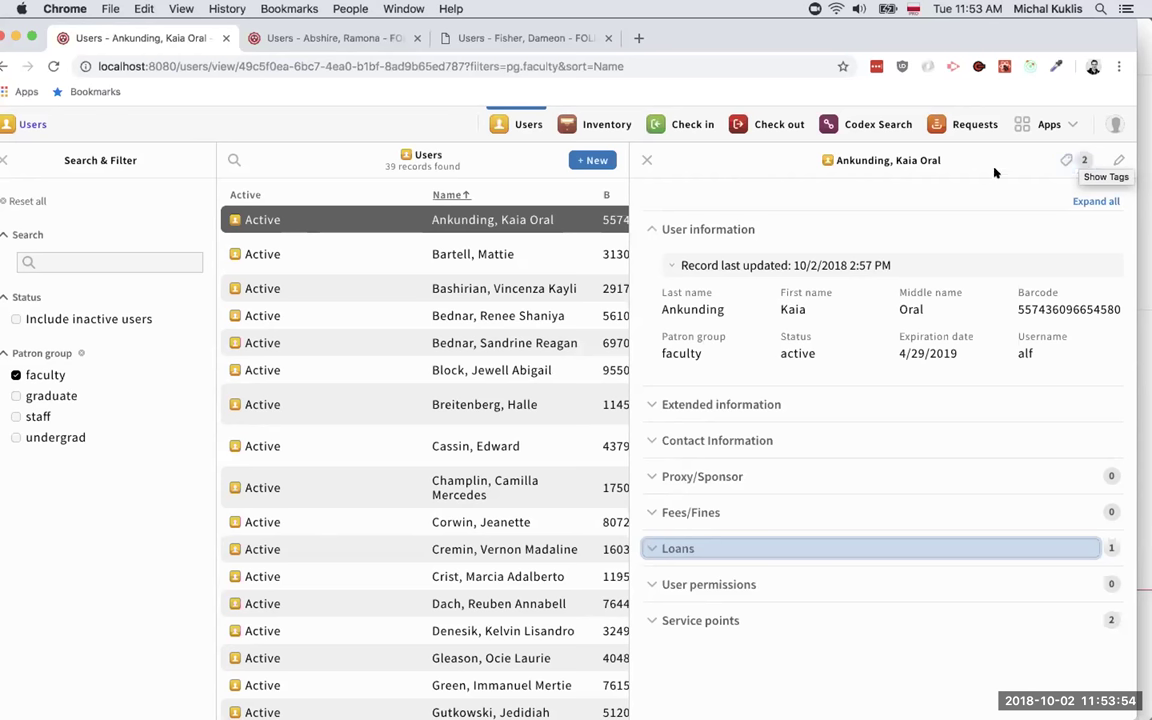
Step: Open the faculty user's Tags pane and list the available tags beside important and urgent
left_click(1071, 161)
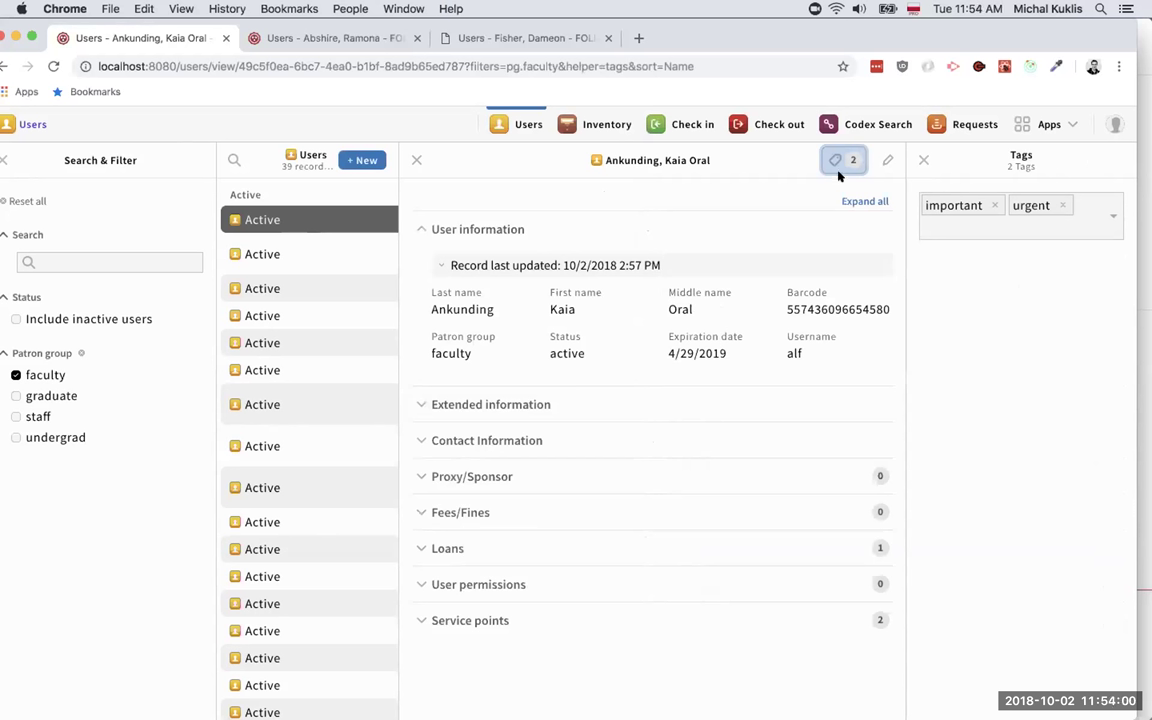
left_click(1018, 226)
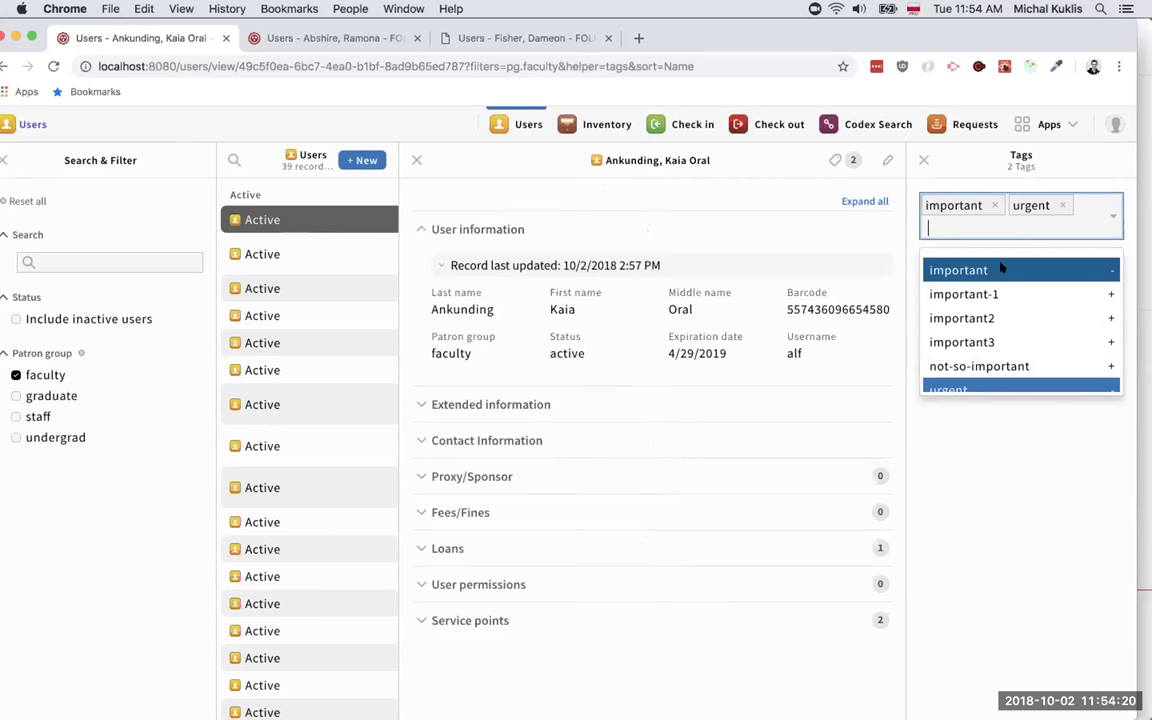
scroll(991, 300, "down", 1)
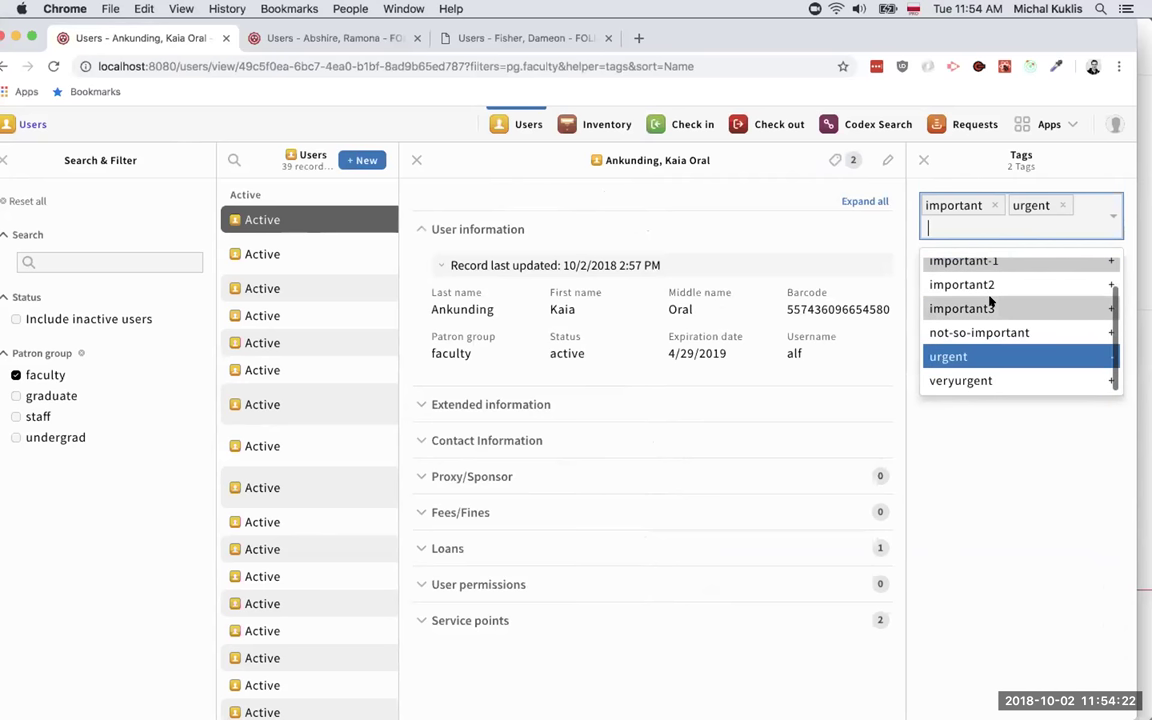
scroll(991, 300, "up", 1)
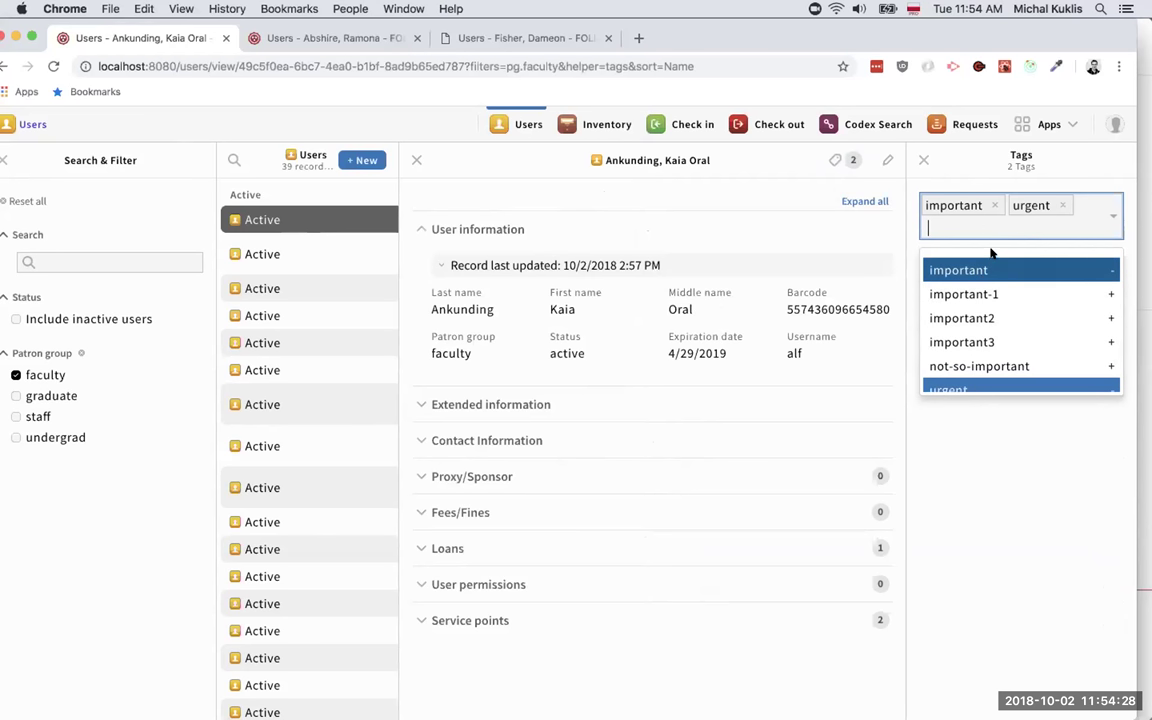
Step: Try filtering the tag list with 'ims', 'po' and 'nn', clearing each filter
type("ims")
key("BackSpace")
type("po")
key("BackSpace")
key("BackSpace")
key("BackSpace")
key("BackSpace")
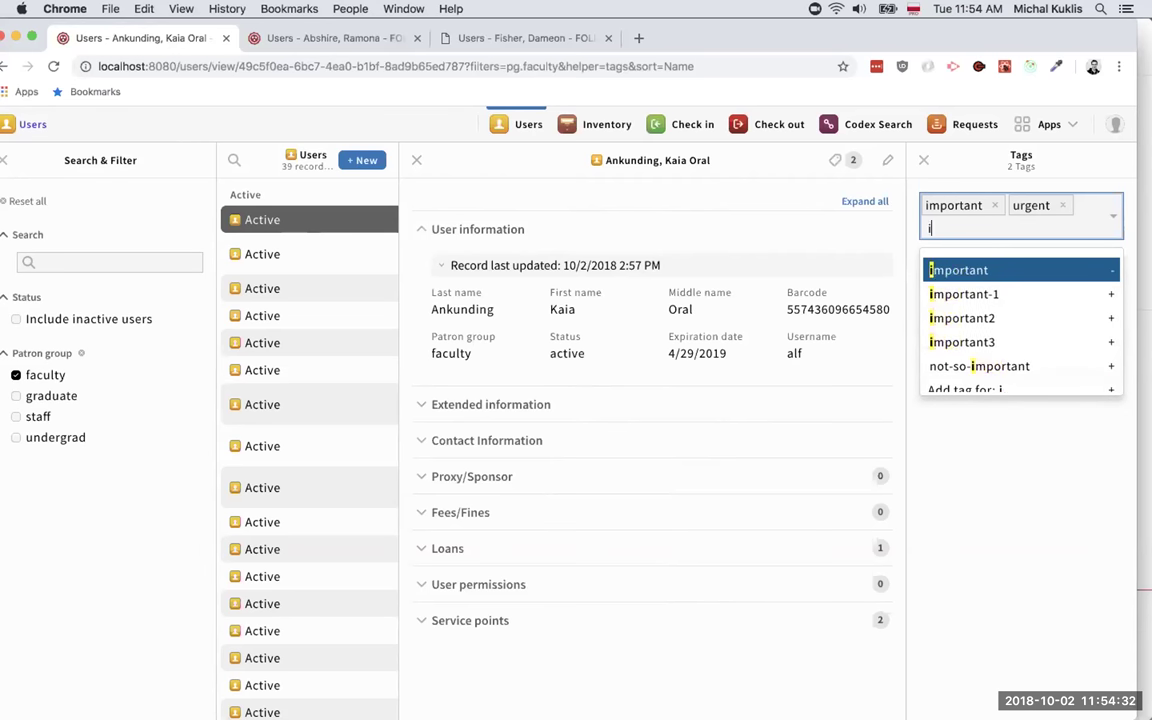
type("n")
type("n")
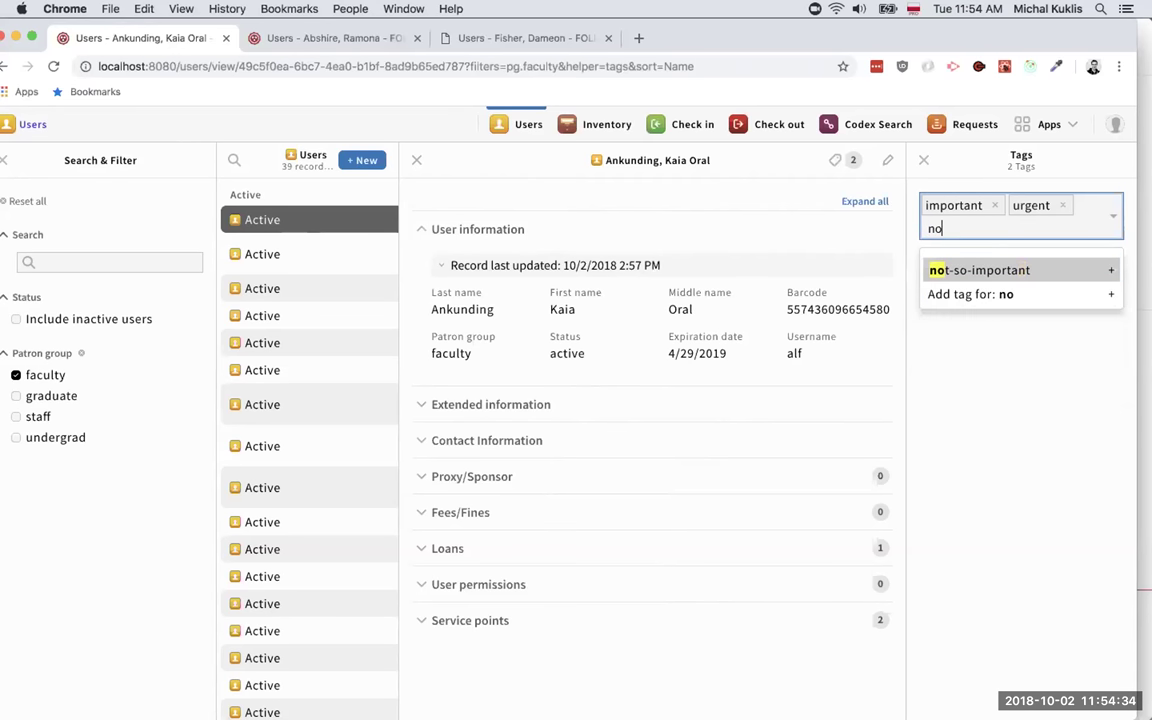
key("BackSpace")
key("BackSpace")
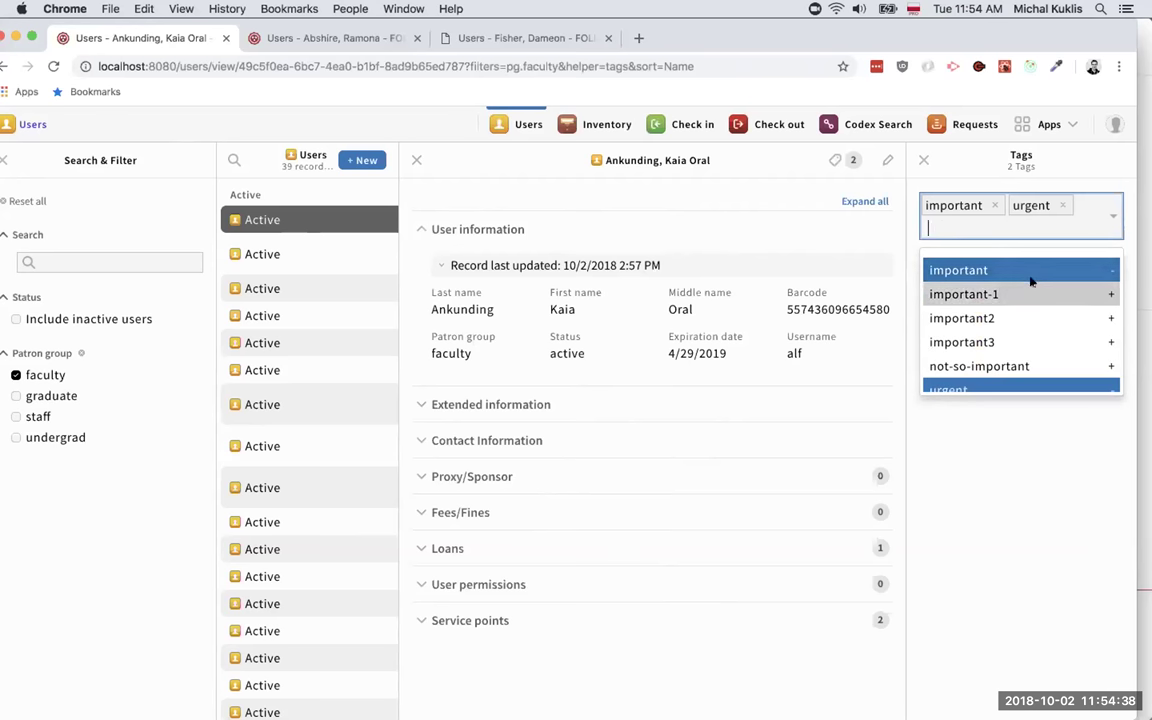
scroll(990, 330, "down", 2)
Step: Create and add the new tag 'label' to the faculty user
scroll(995, 360, "up", 1)
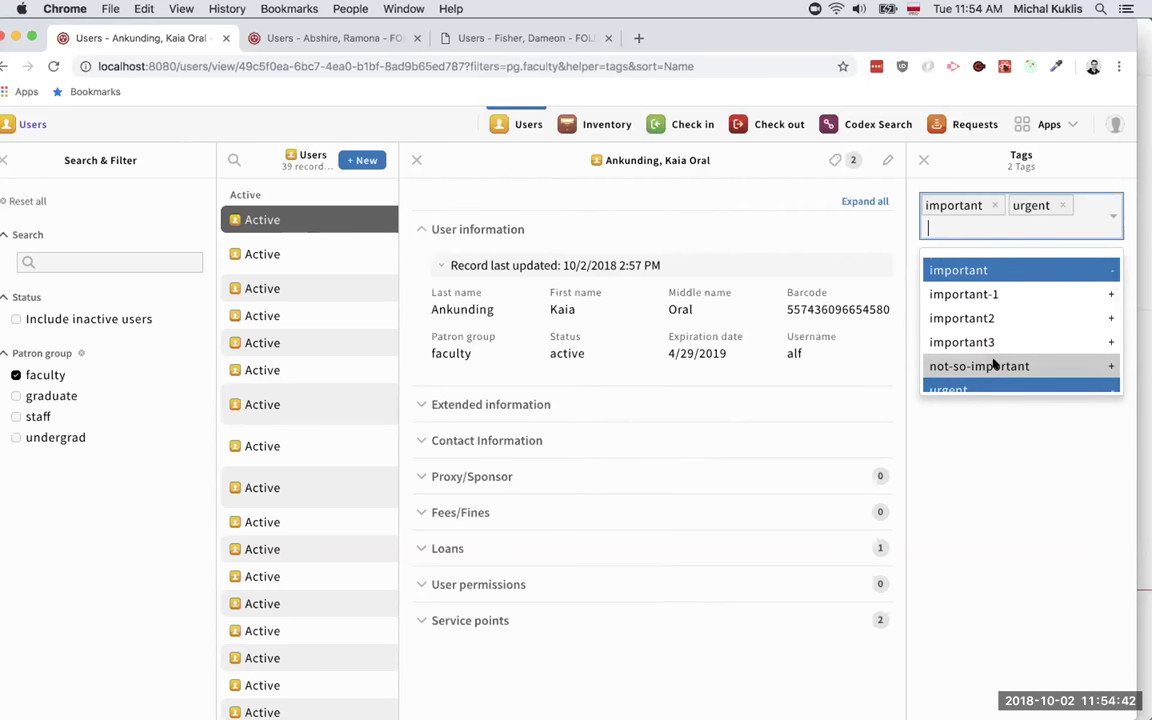
scroll(995, 362, "down", 1)
scroll(1000, 355, "up", 2)
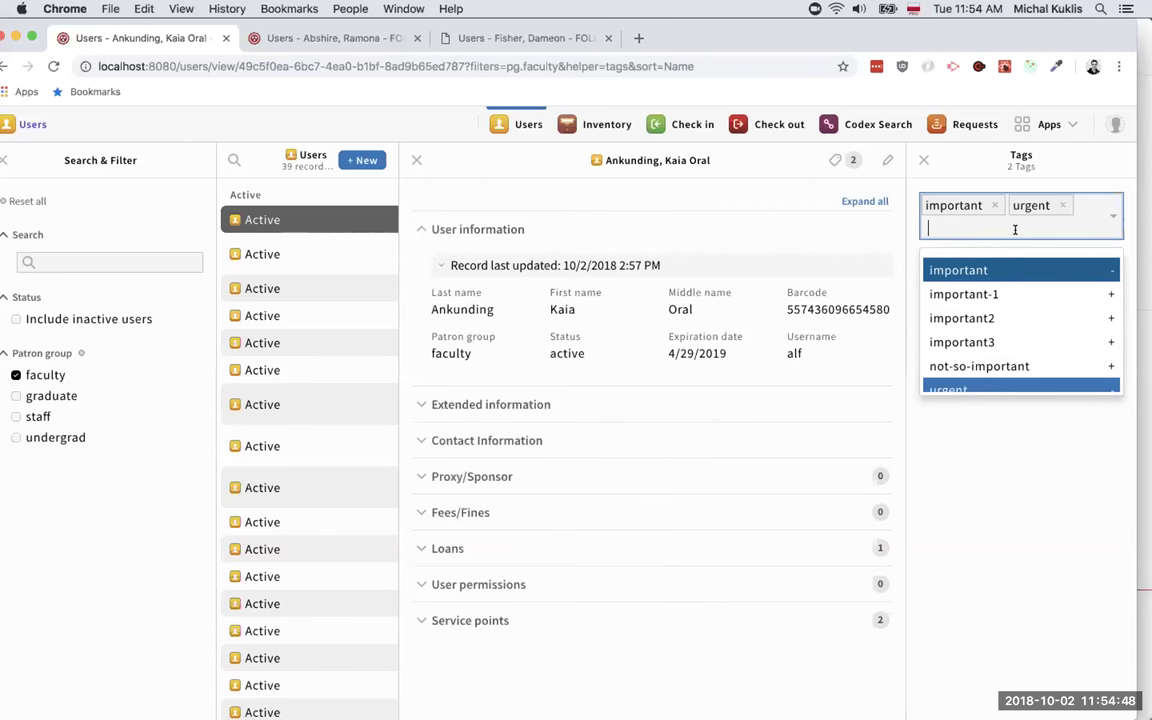
type("la")
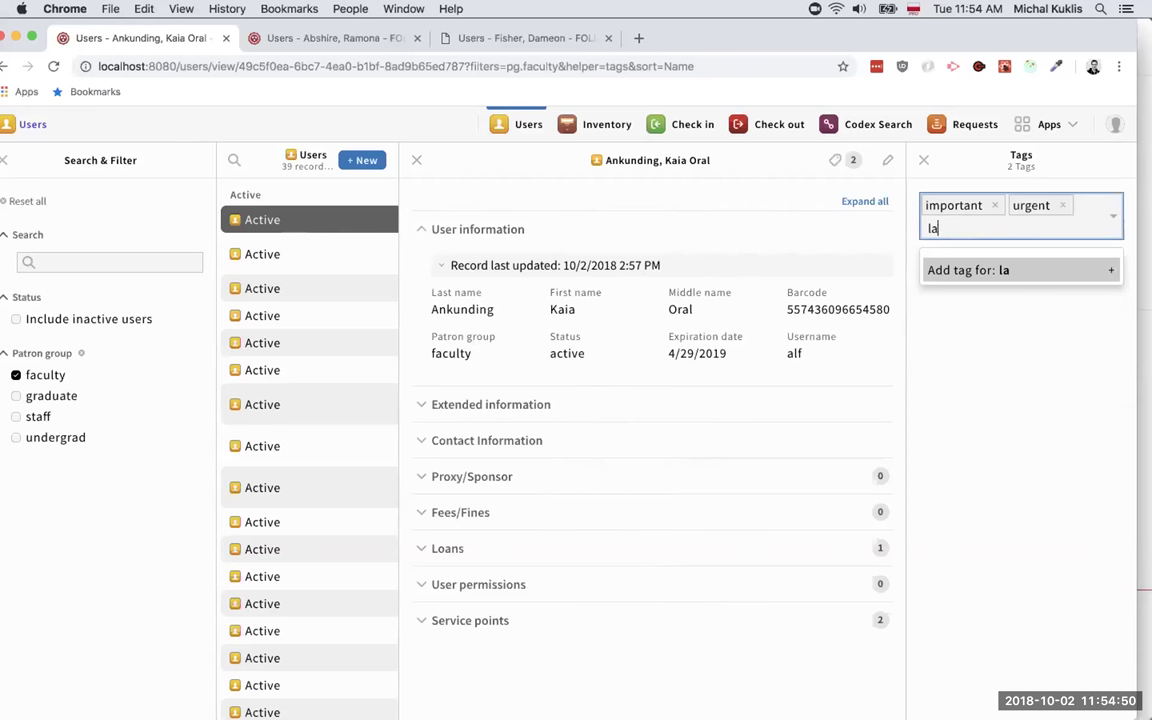
type("bel")
left_click(1021, 275)
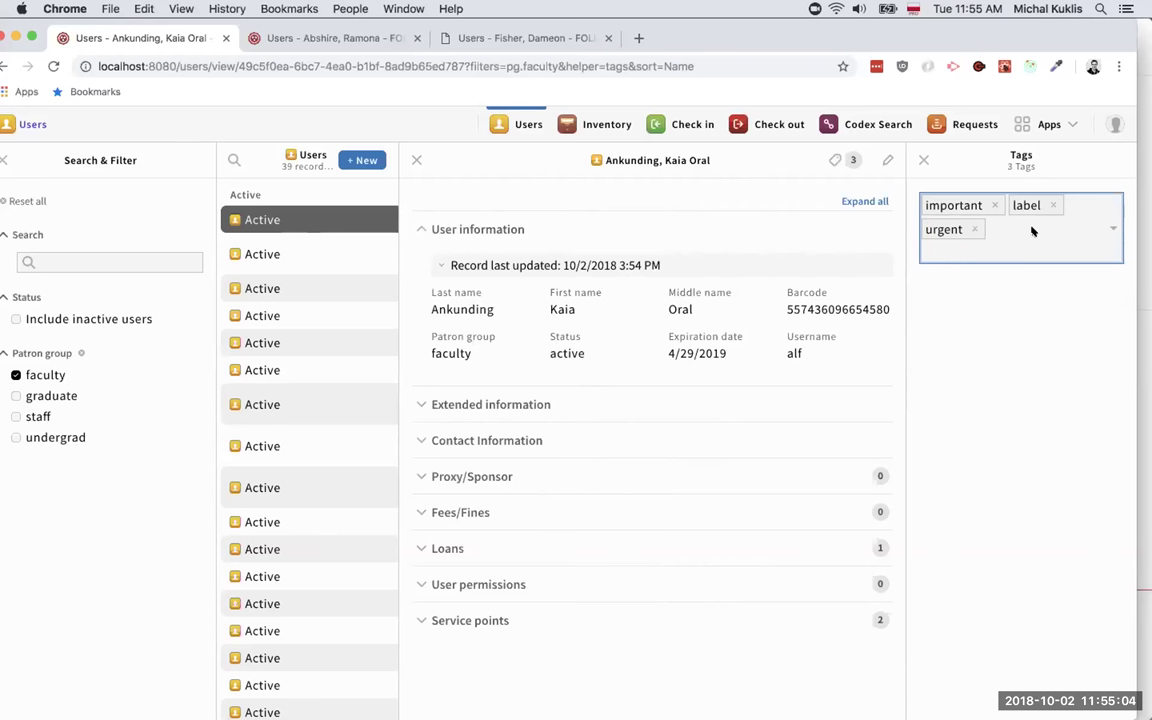
Step: Close the Tags pane and switch to the undergrad user's record in the second tab
type("la")
key("BackSpace")
key("BackSpace")
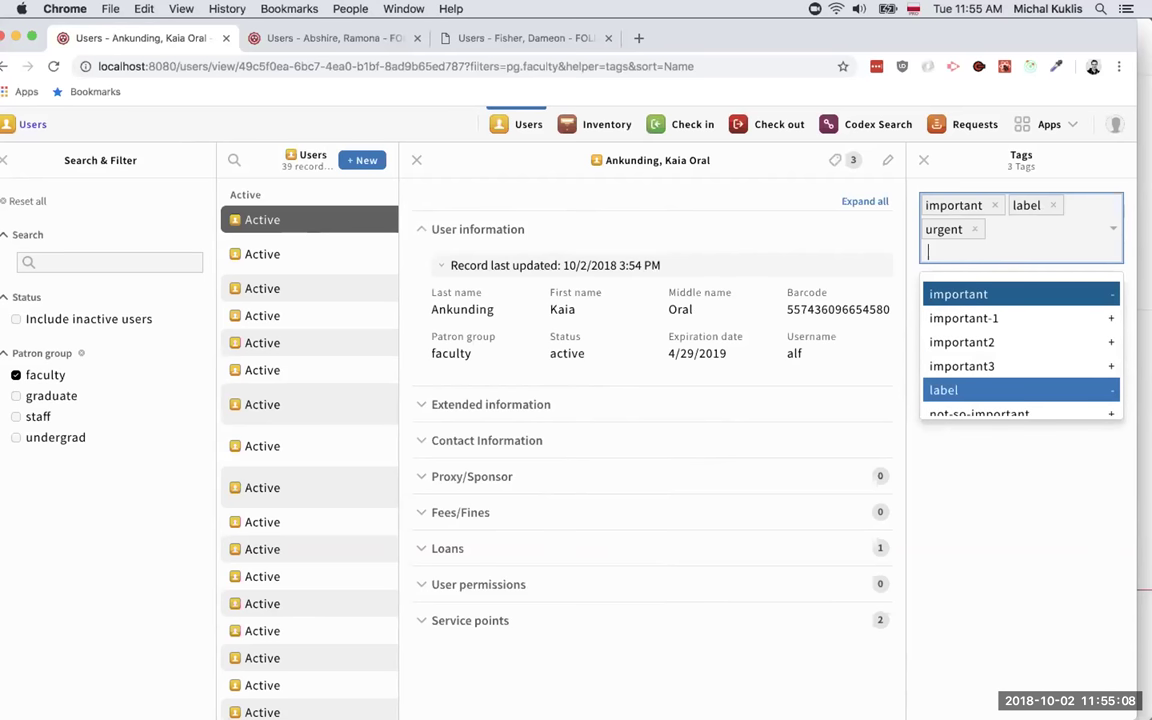
scroll(1020, 350, "down", 1)
scroll(1020, 350, "up", 2)
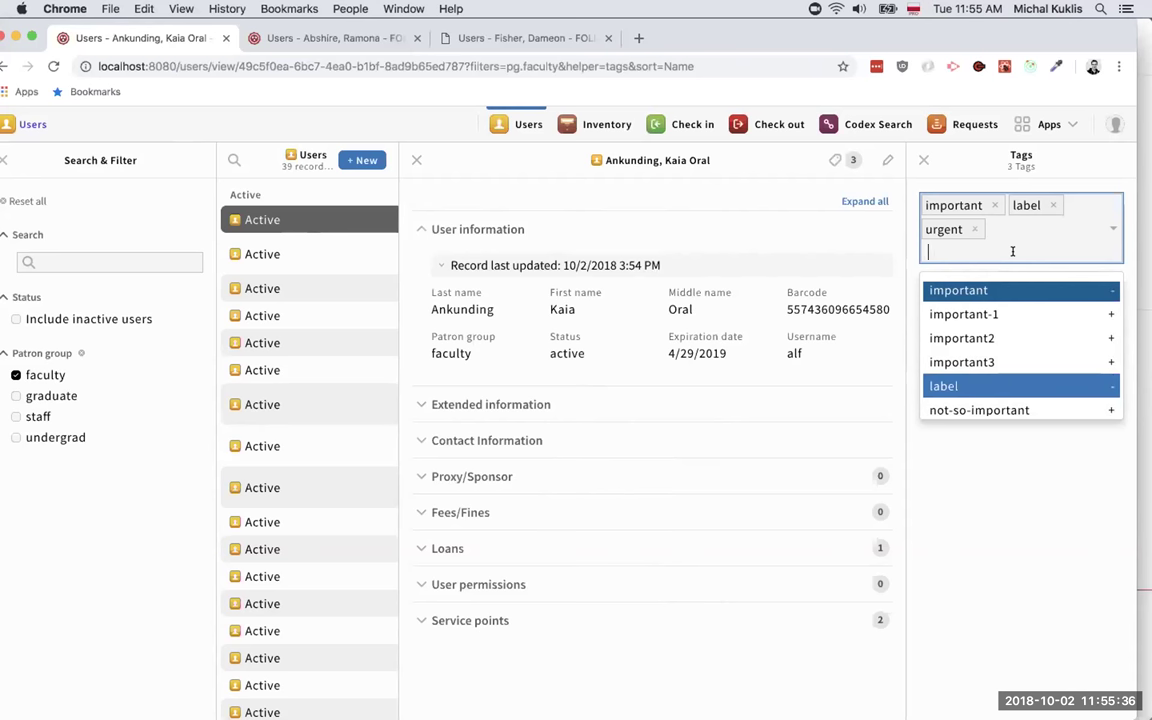
left_click(852, 162)
left_click(335, 38)
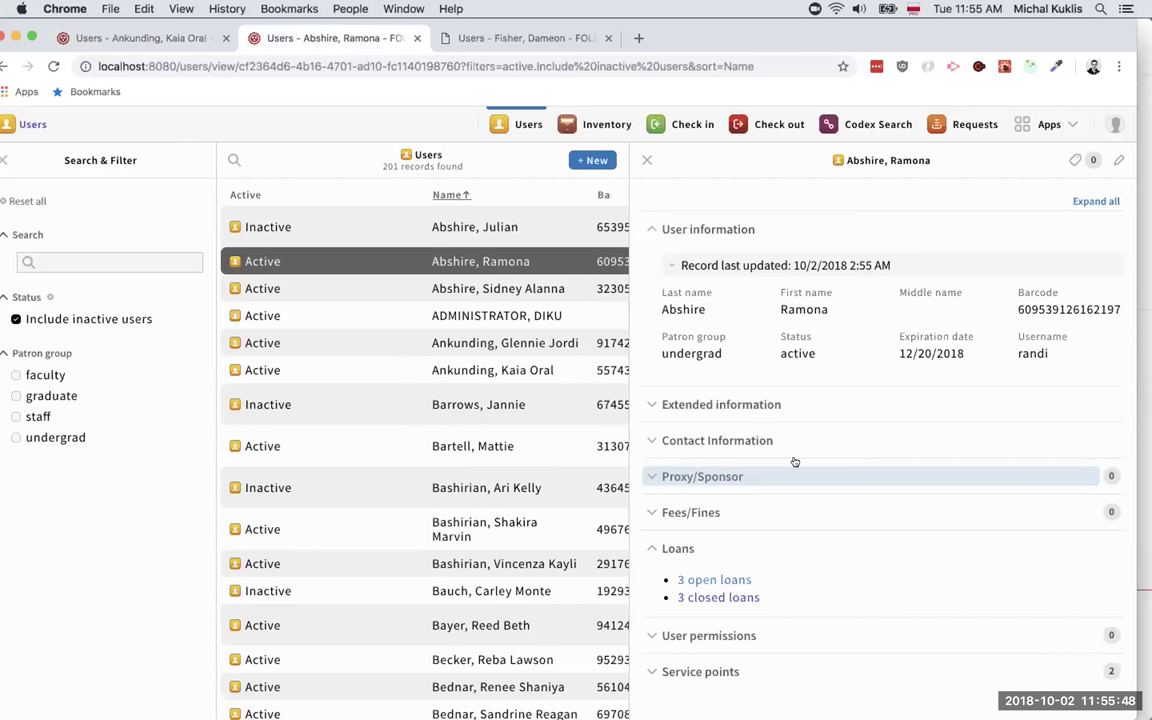
Step: Open the undergrad user's 3 closed loans and anonymize all of them
left_click(690, 597)
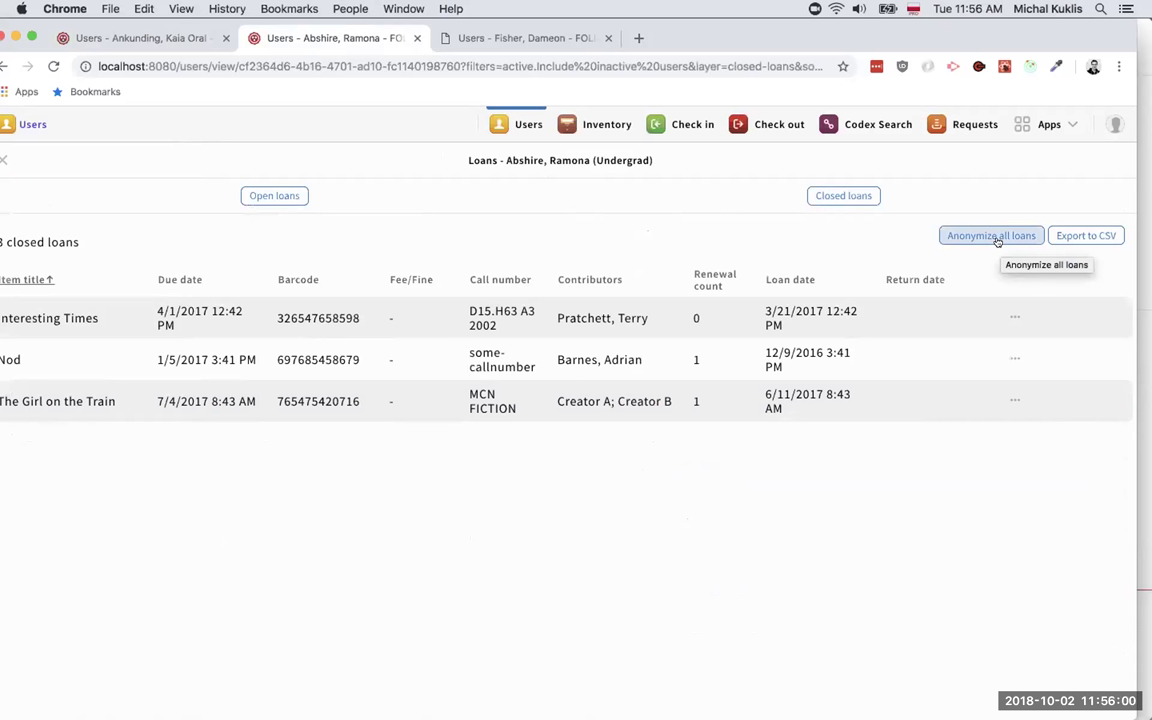
left_click(993, 237)
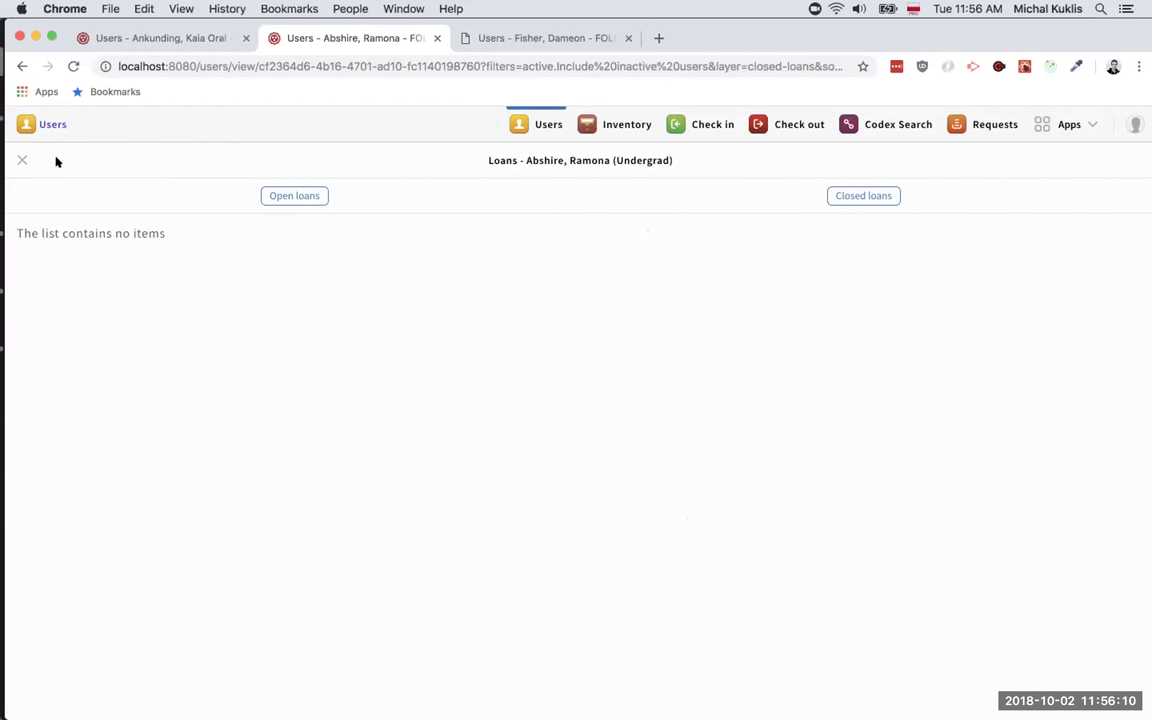
Step: Close the Loans pane, view another user, then return to the faculty user's 3-tag record
left_click(18, 160)
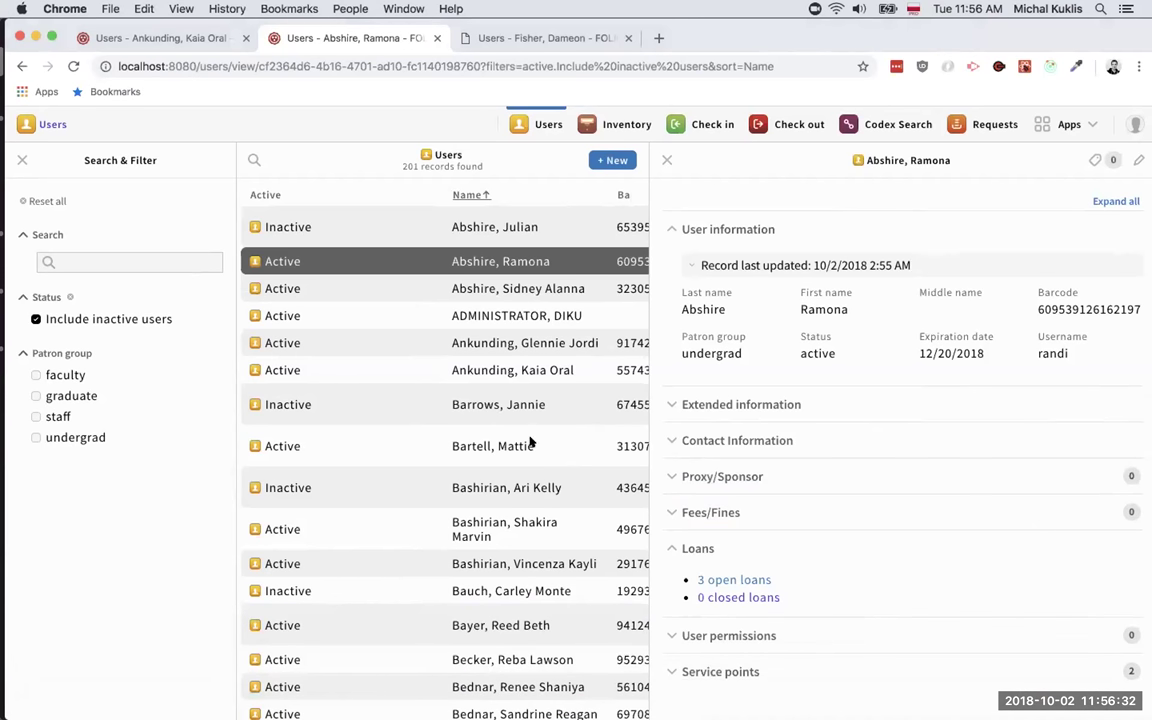
left_click(561, 684)
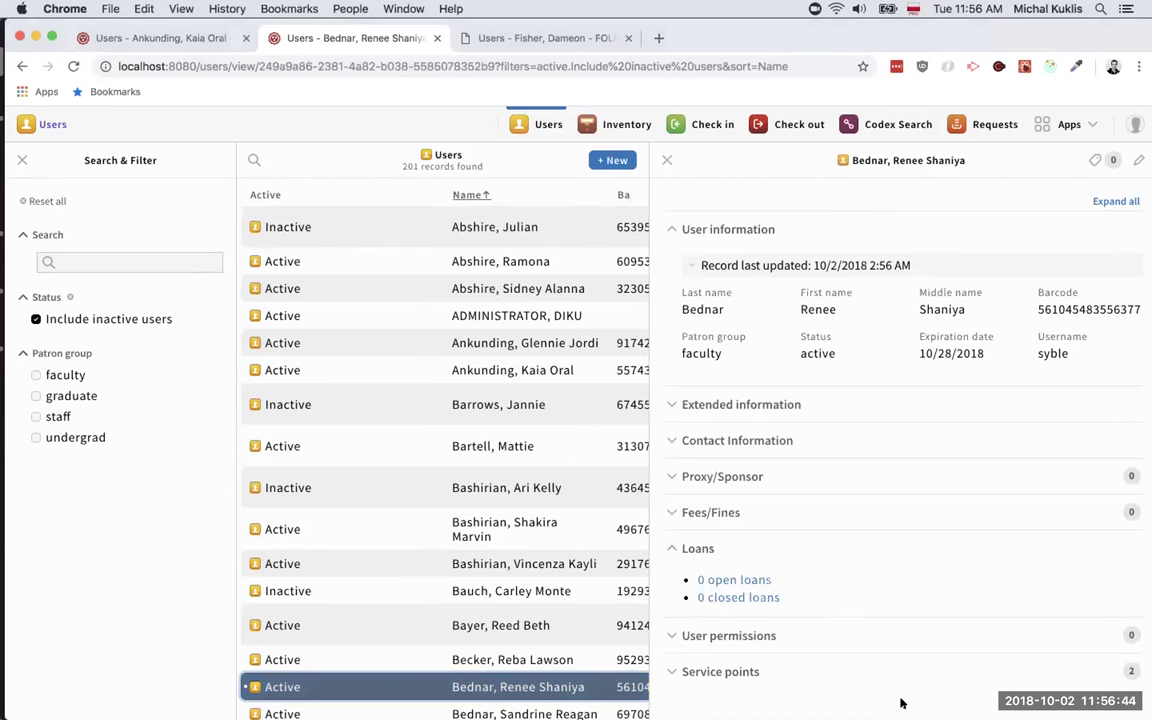
left_click(168, 37)
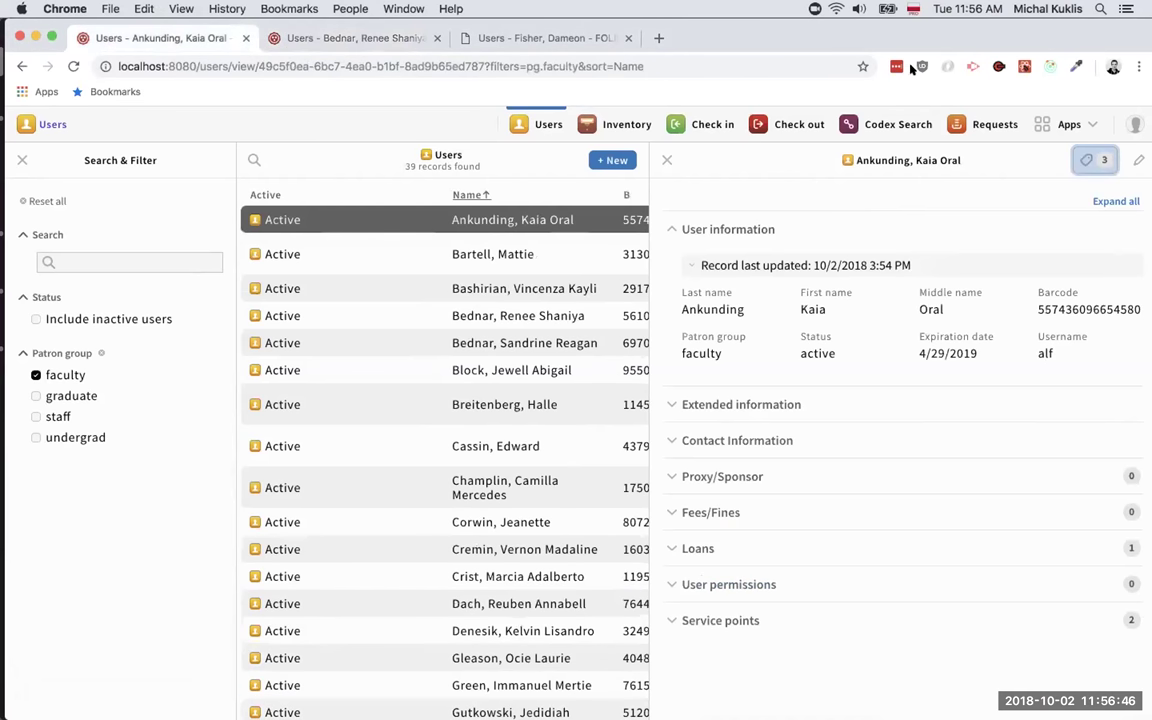
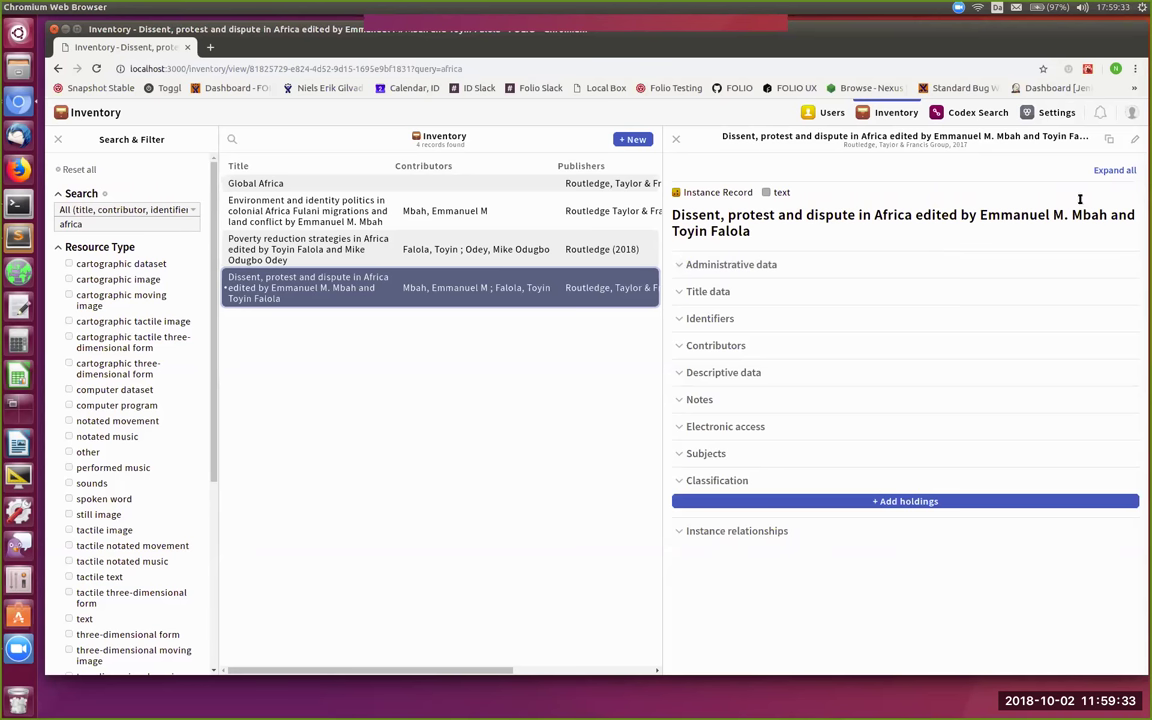
Step: Expand the record's Administrative data, Identifiers, Descriptive data and Electronic access sections
left_click(682, 266)
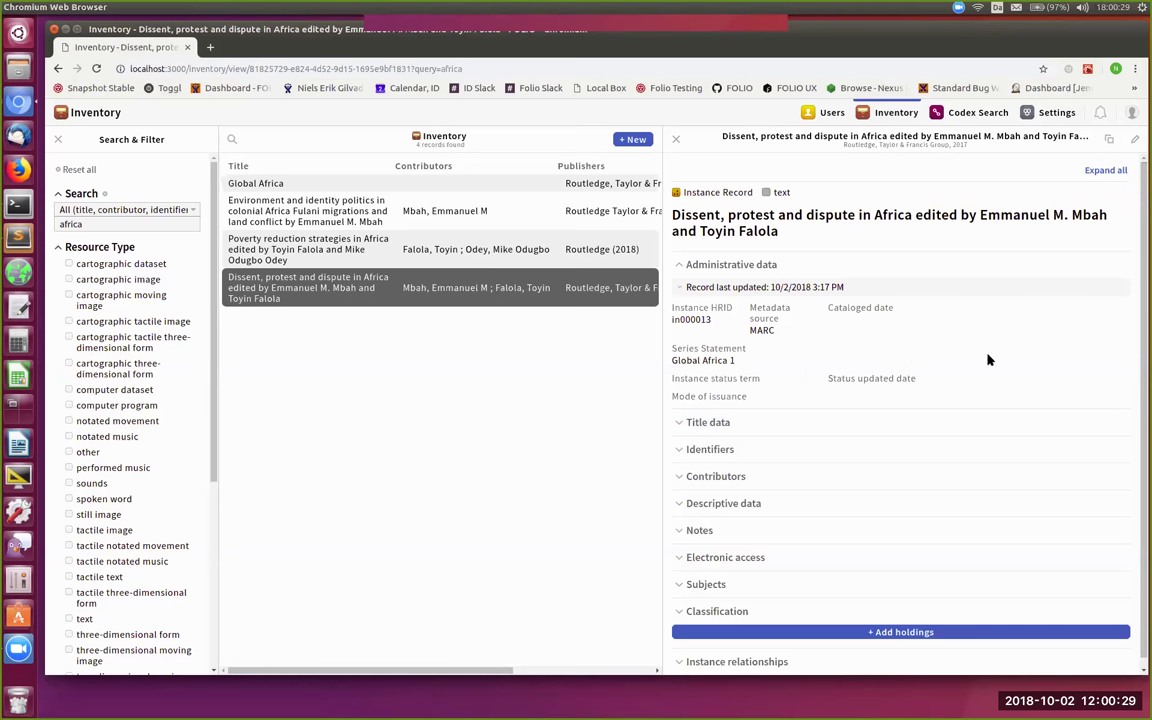
left_click(680, 452)
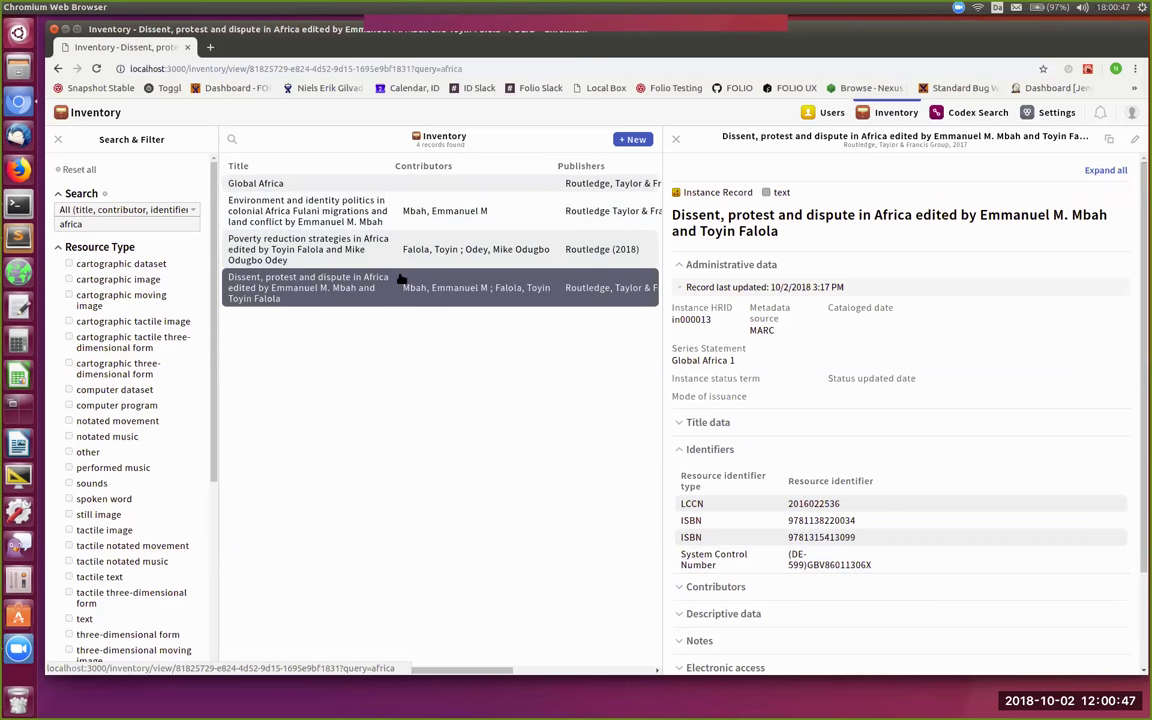
scroll(1081, 531, "down", 3)
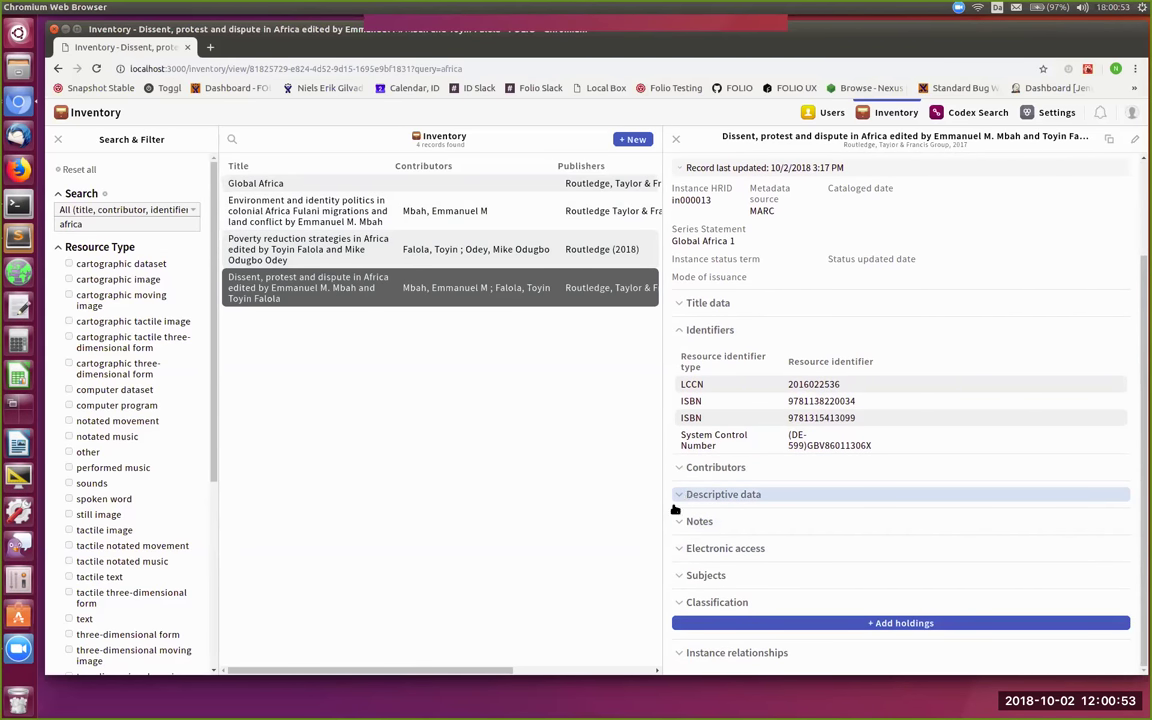
left_click(681, 495)
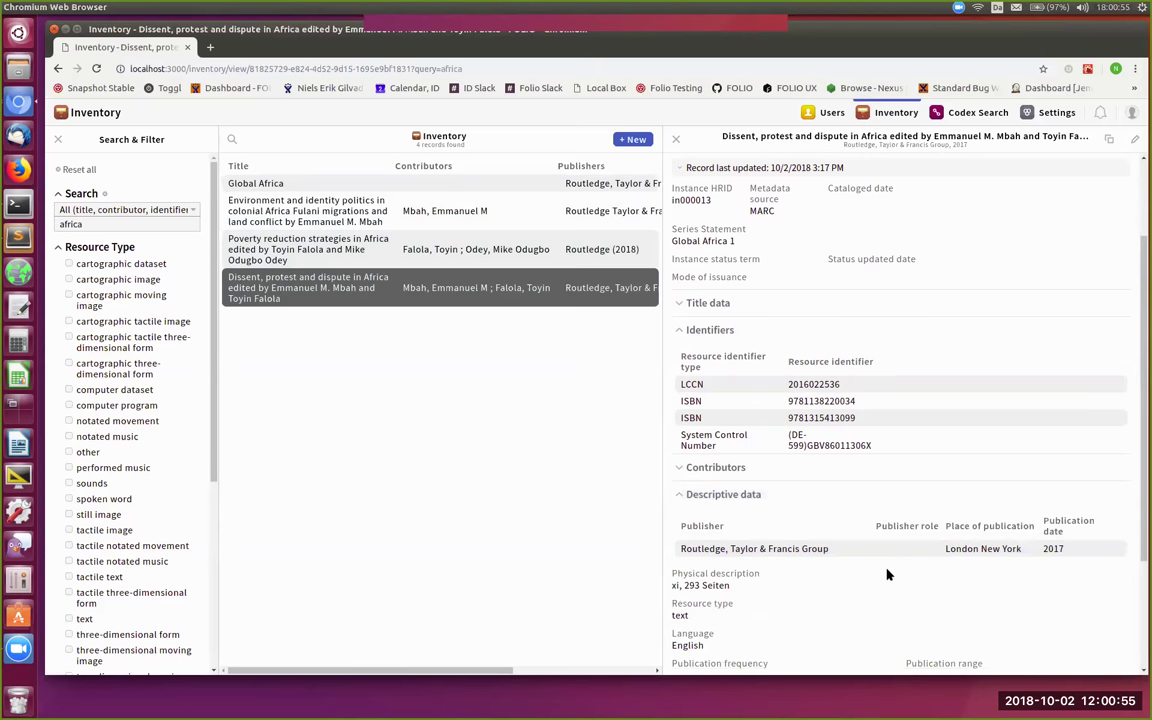
scroll(887, 550, "down", 3)
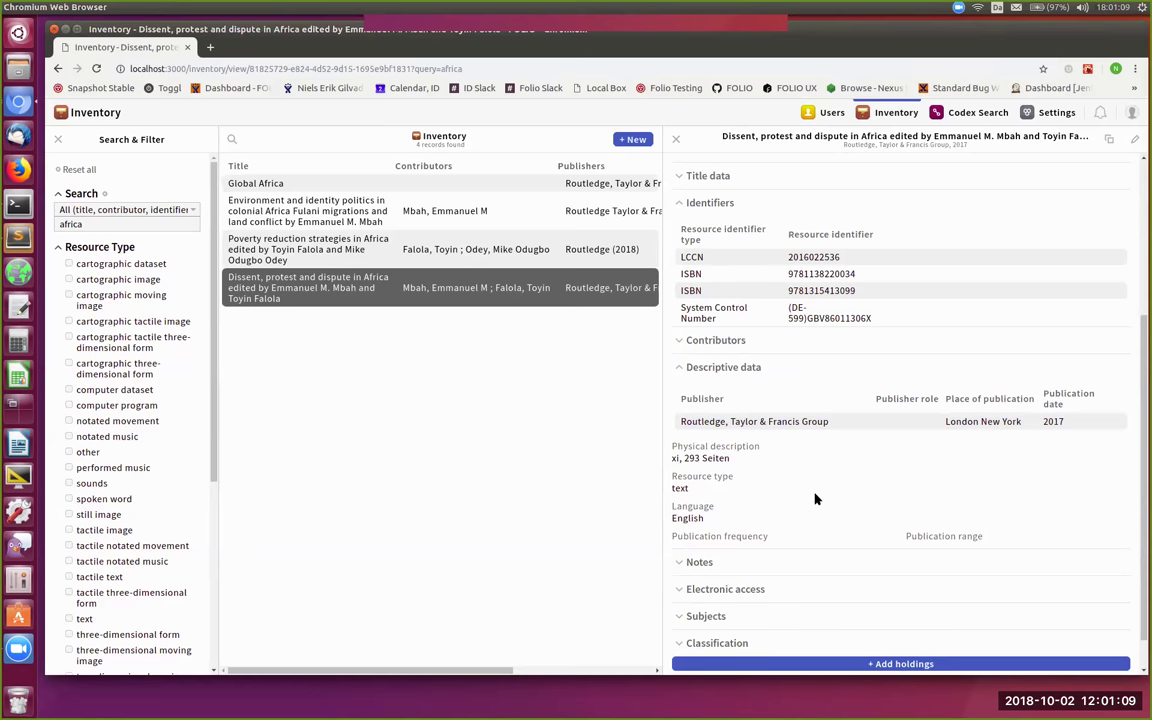
scroll(815, 496, "down", 1)
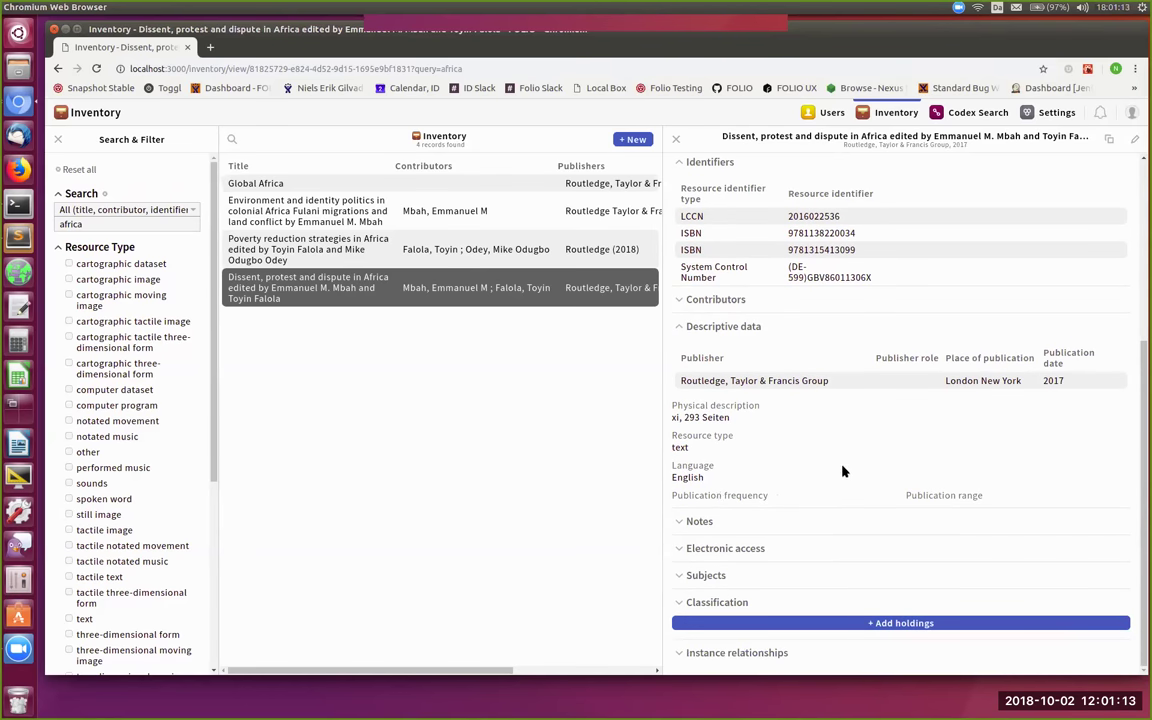
left_click(680, 550)
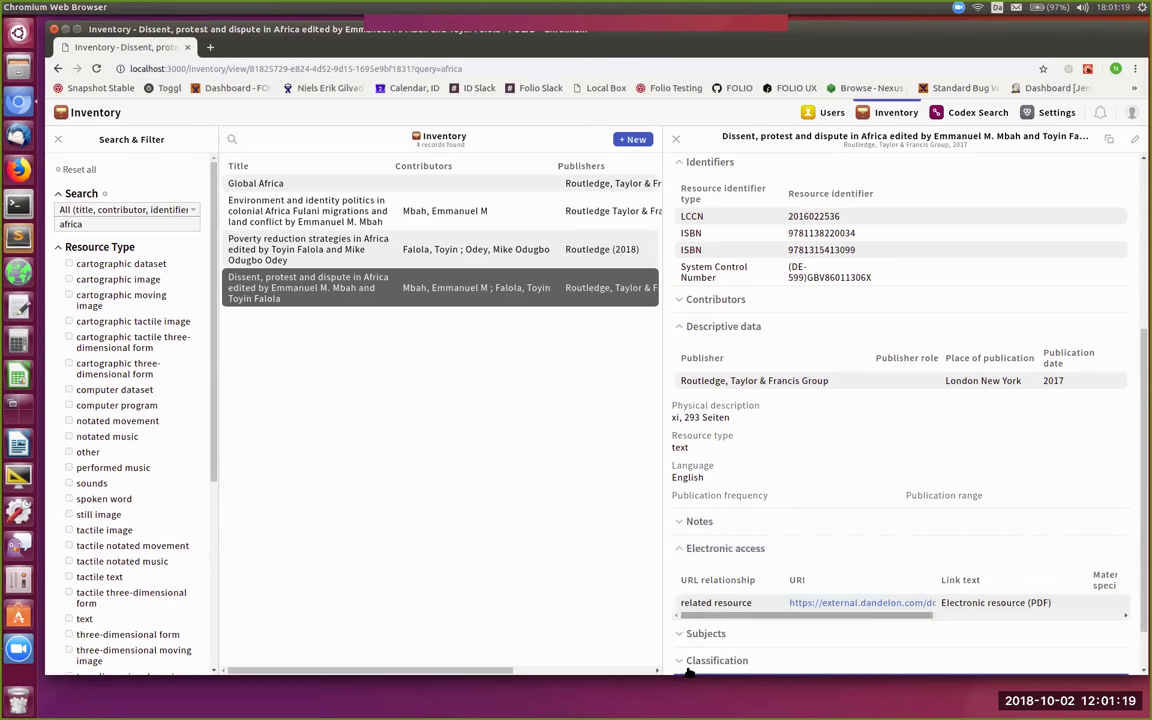
Step: Open the Electronic access PDF link in a new tab to download the PDF
left_click_drag(746, 616, 845, 620)
left_click_drag(730, 618, 776, 618)
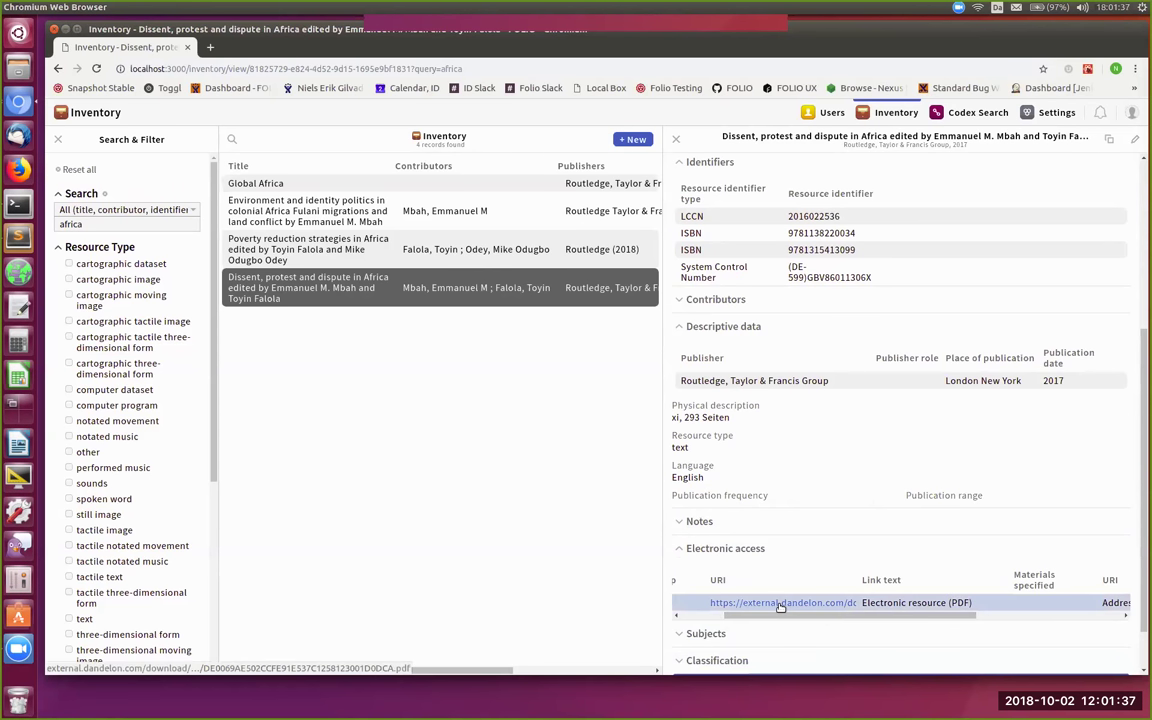
left_click_drag(818, 617, 728, 624)
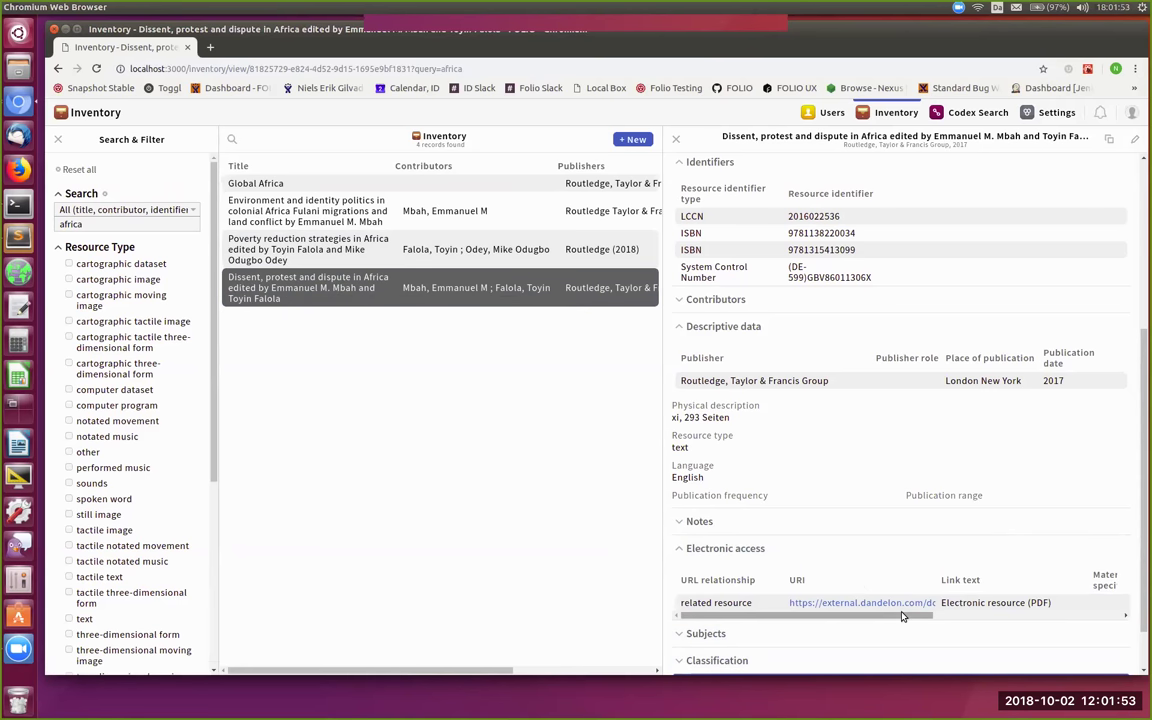
right_click(847, 608)
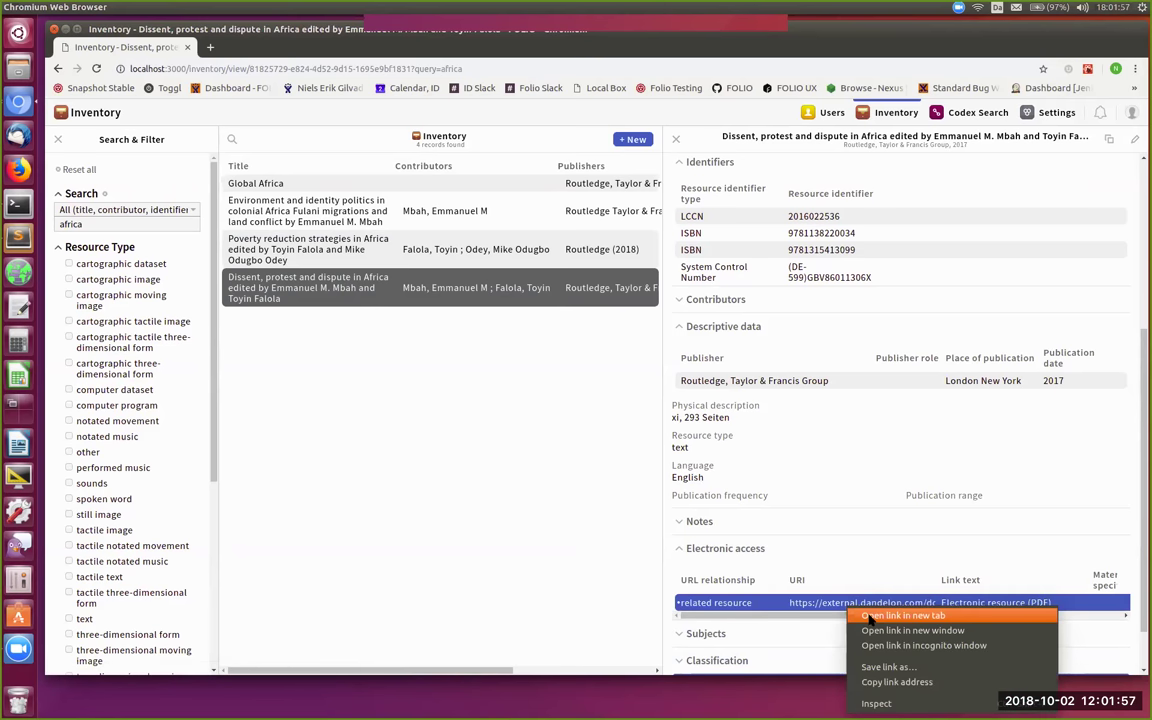
left_click(870, 616)
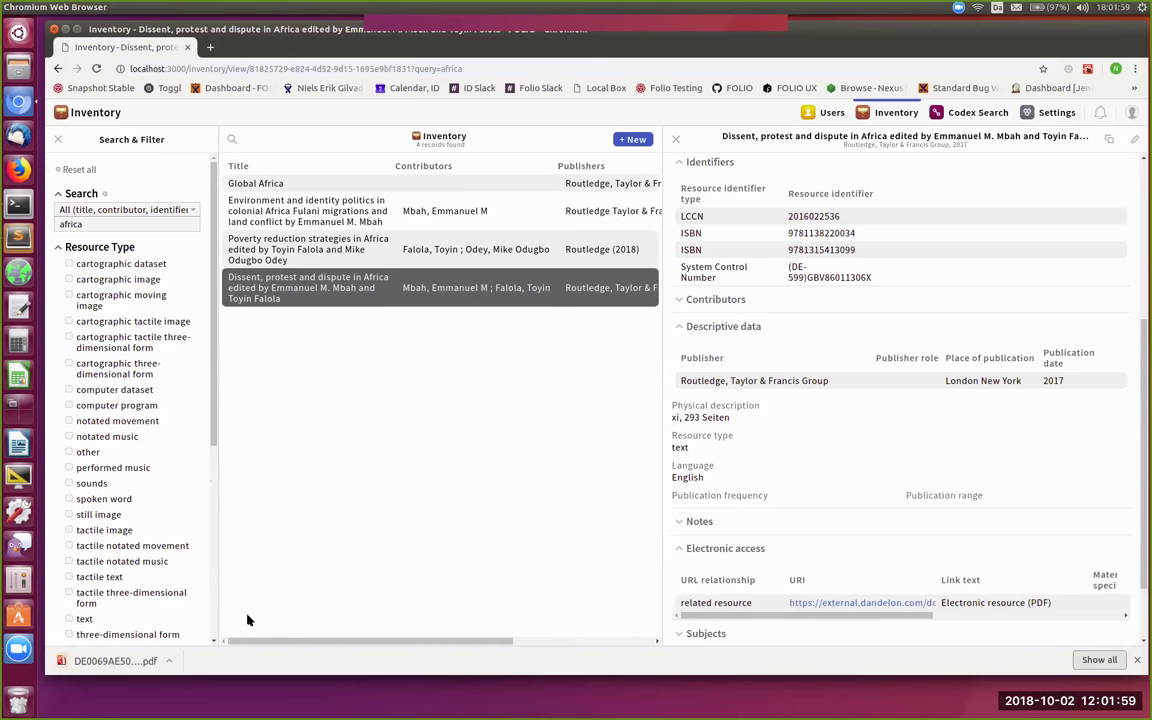
left_click(169, 660)
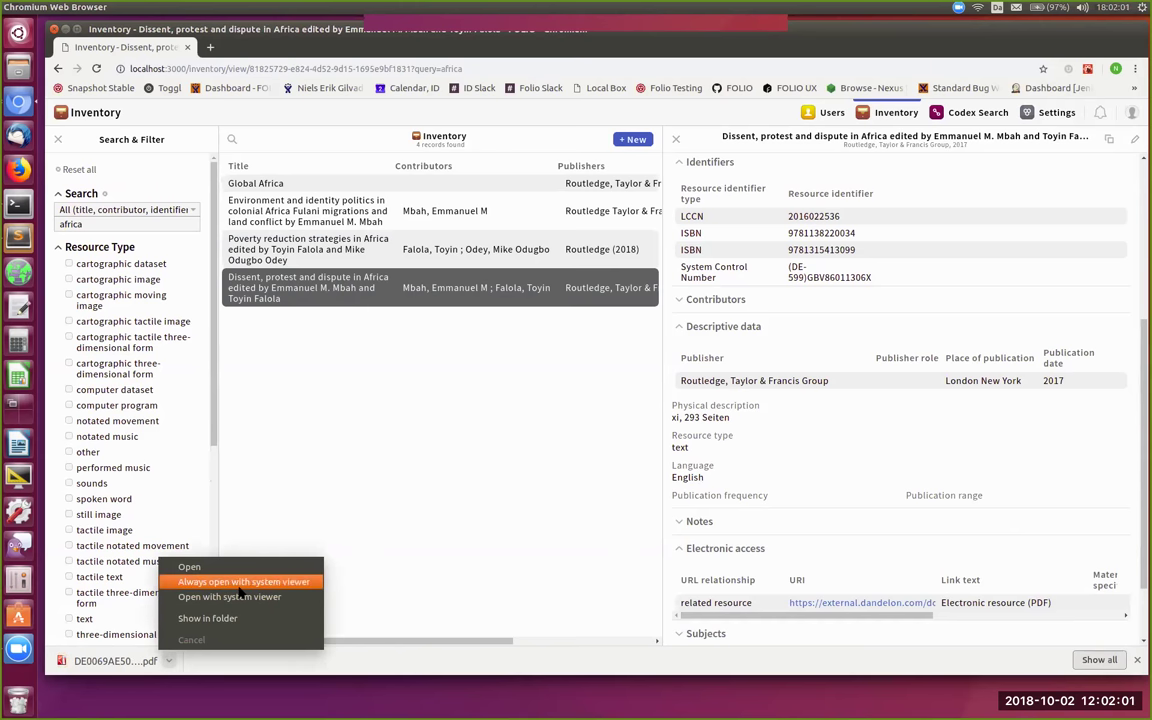
left_click(240, 600)
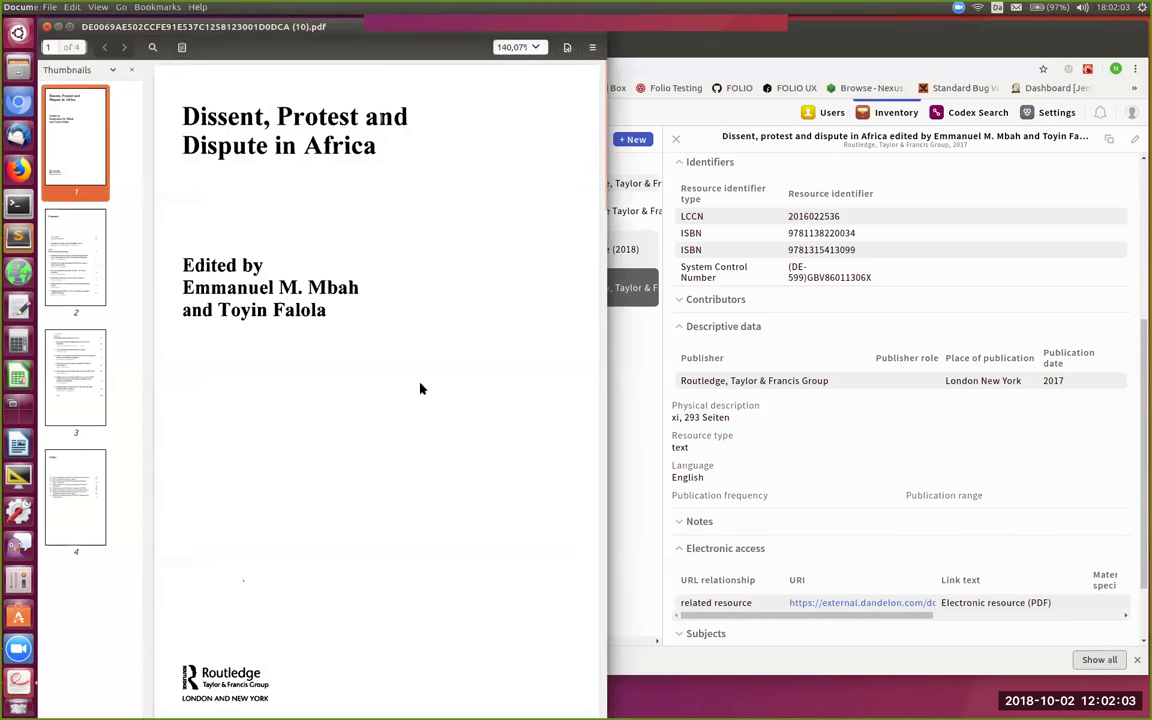
left_click_drag(311, 23, 813, 58)
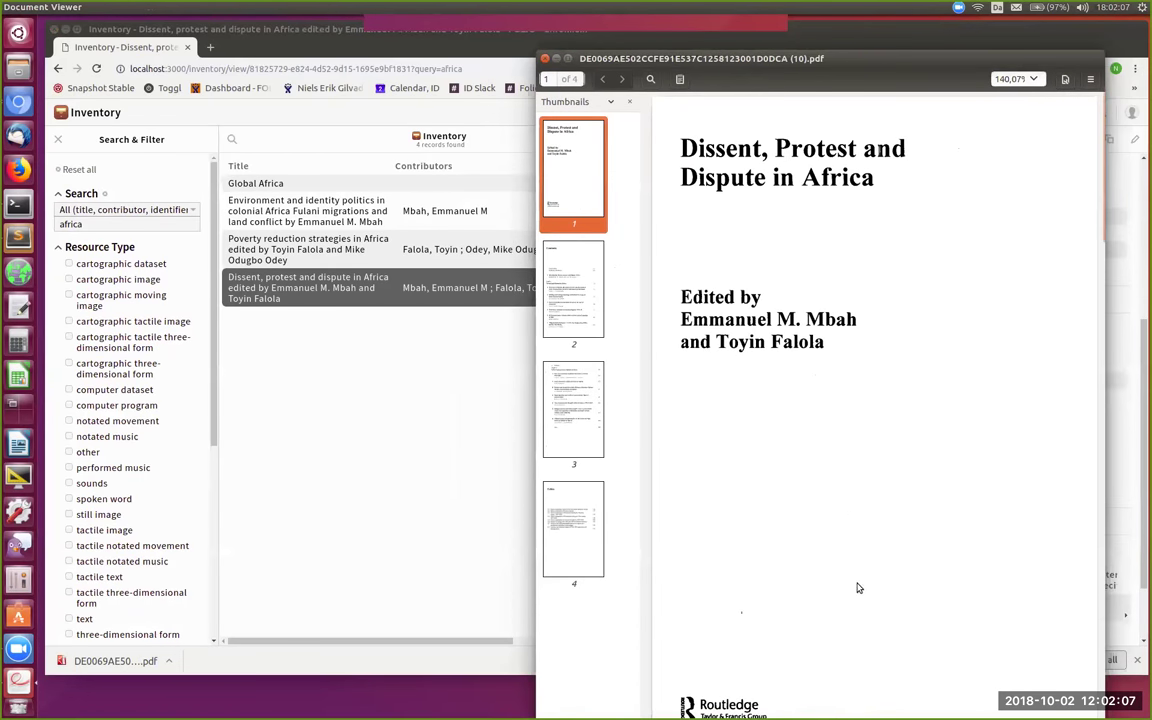
scroll(867, 543, "down", 3)
scroll(867, 543, "down", 10)
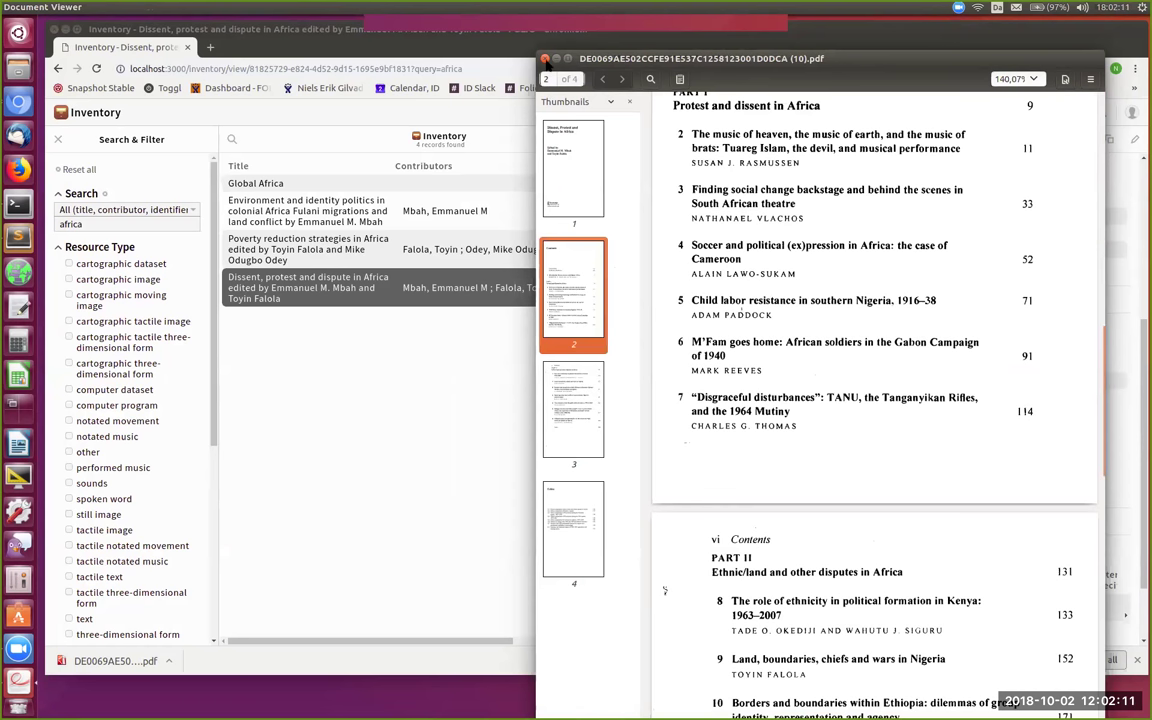
left_click(490, 50)
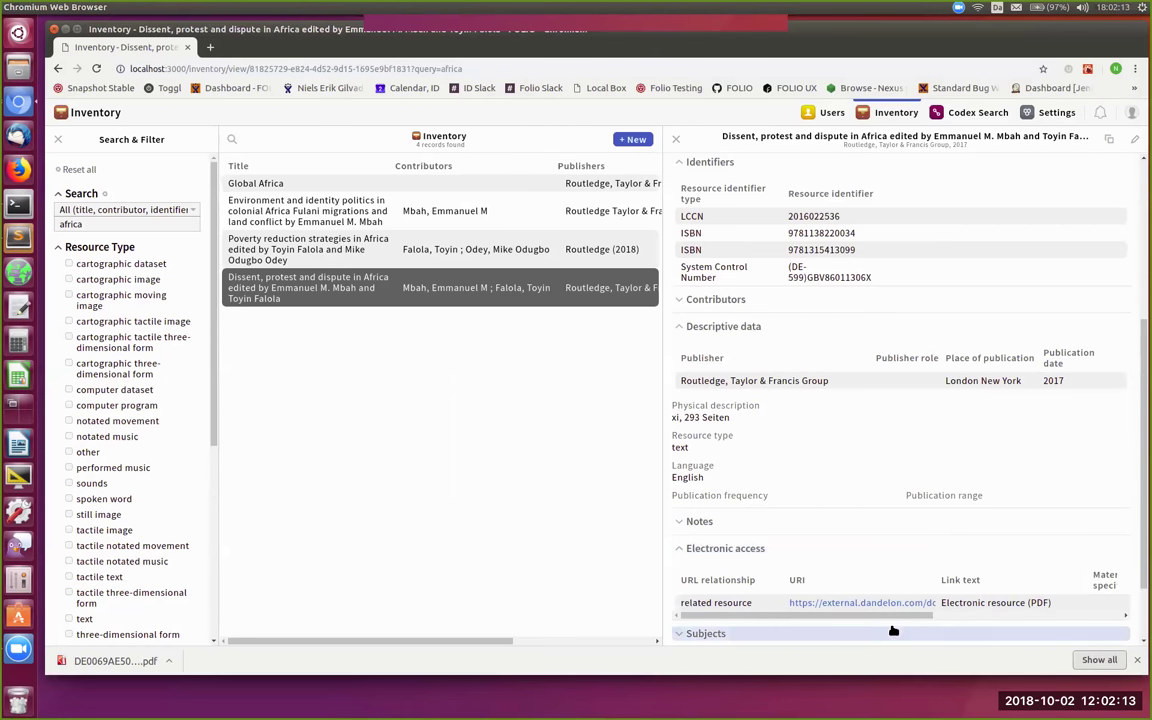
left_click_drag(890, 617, 973, 614)
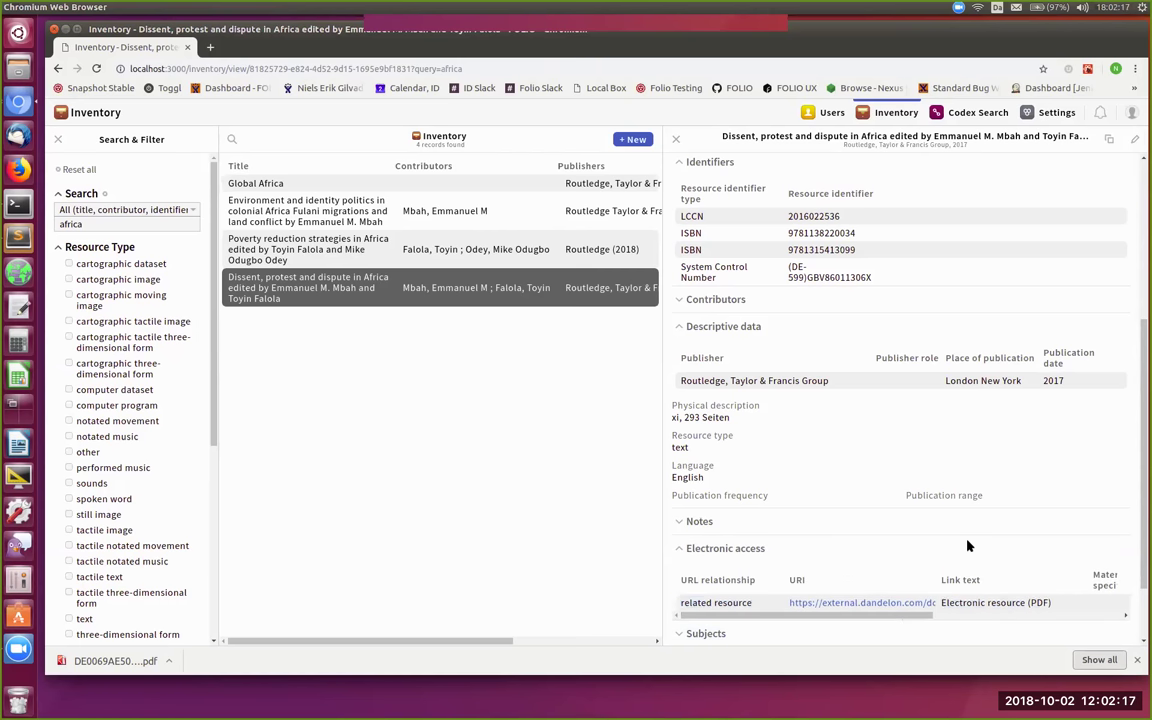
scroll(967, 545, "down", 2)
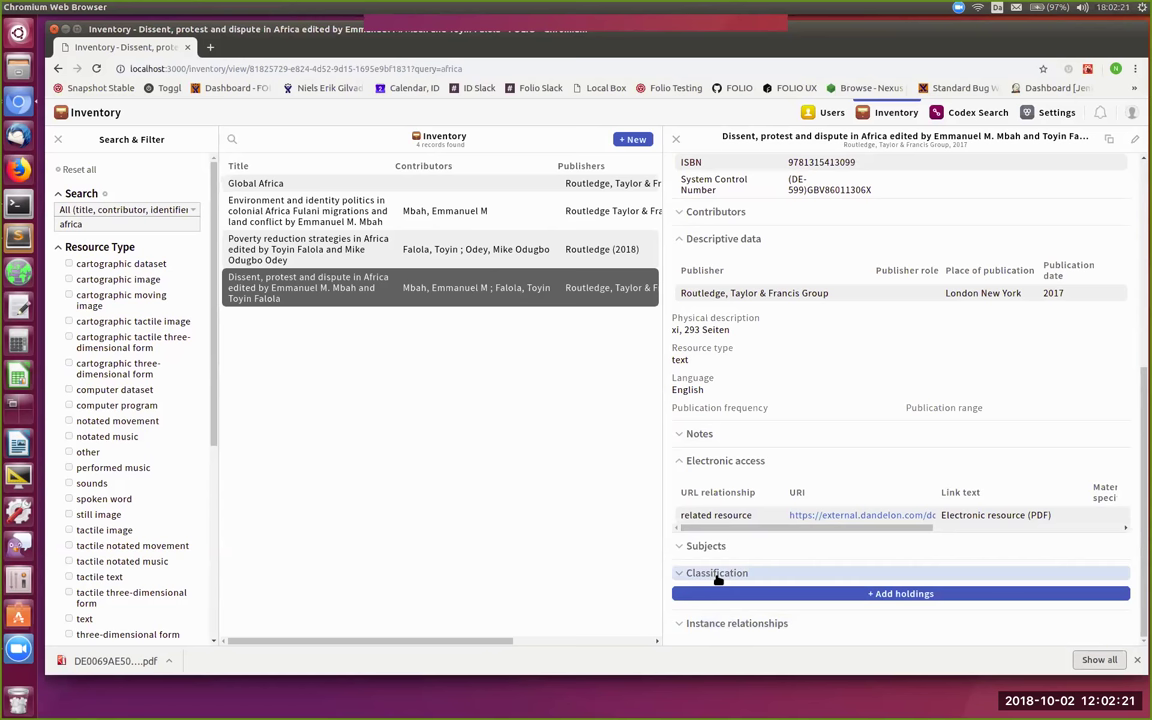
scroll(857, 460, "up", 8)
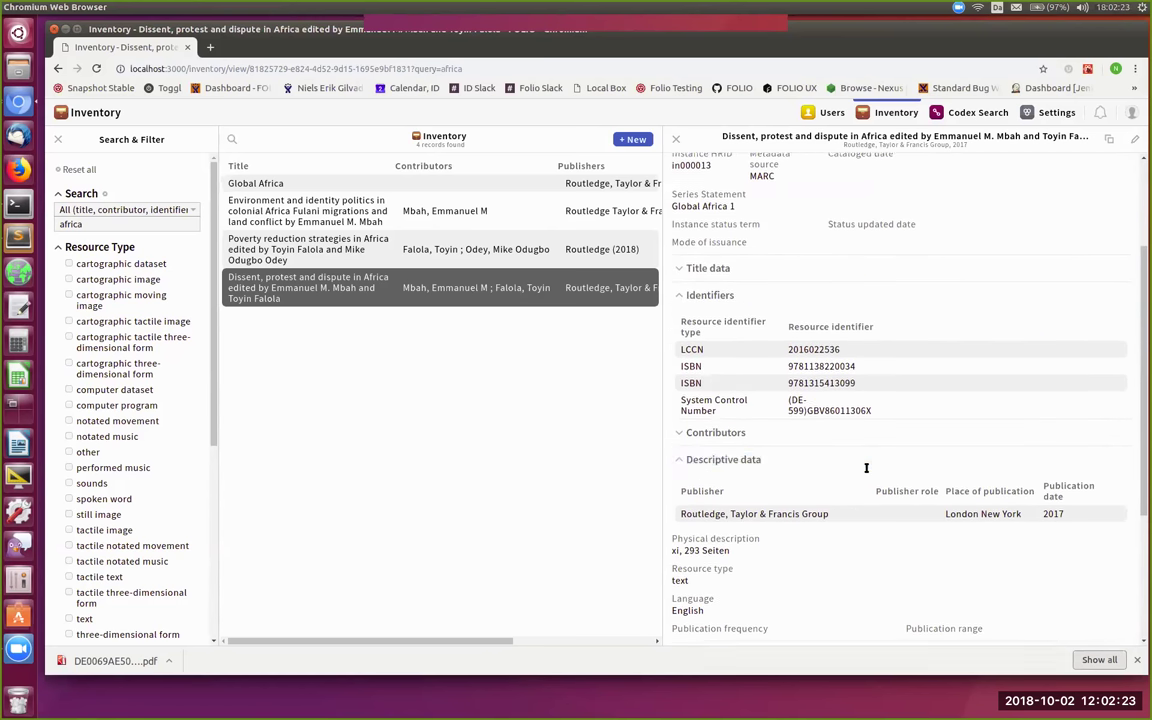
left_click(1137, 140)
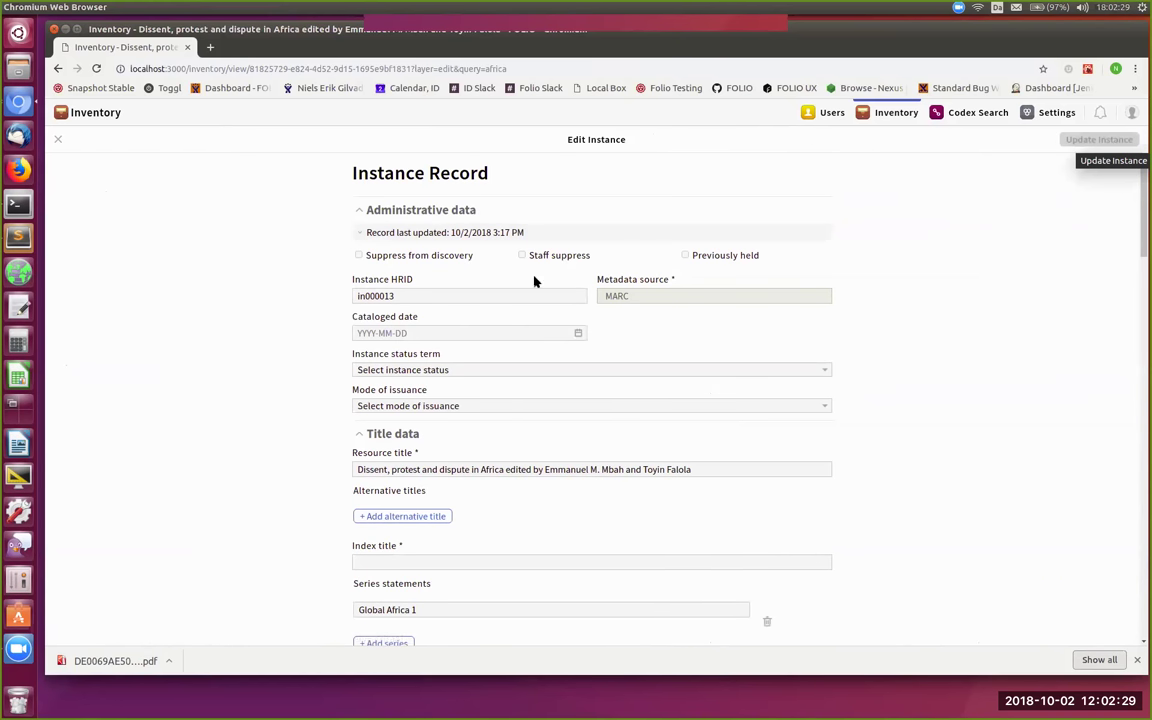
triple_click(361, 257)
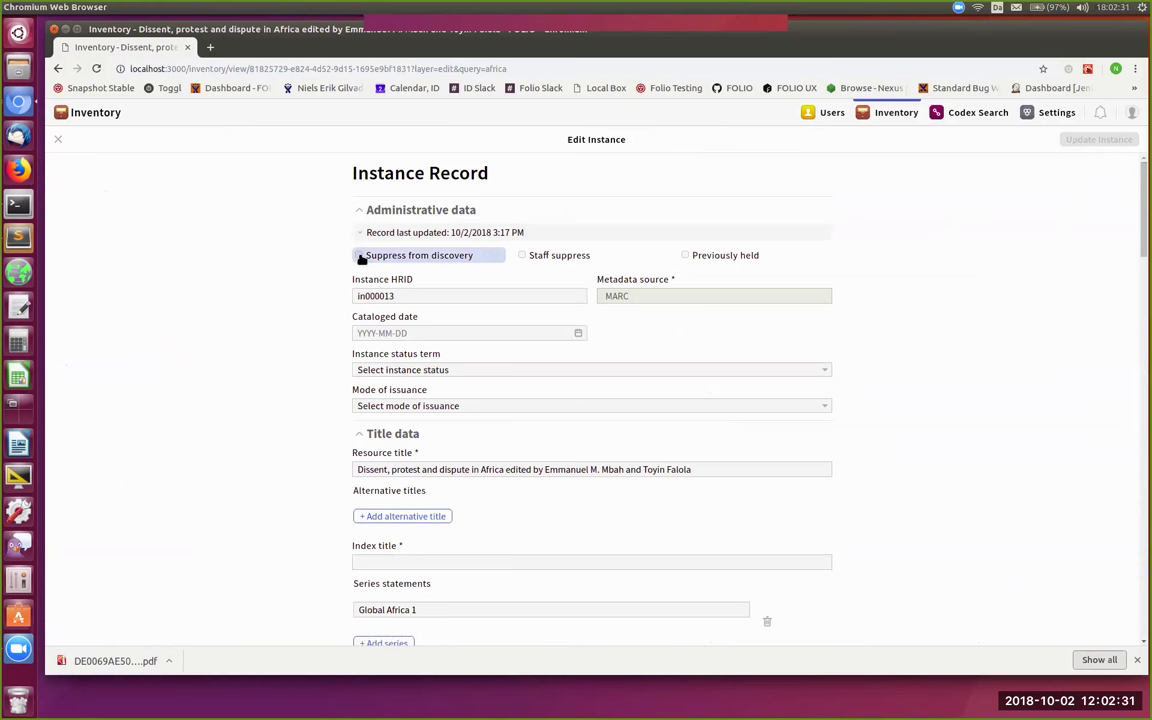
left_click(361, 257)
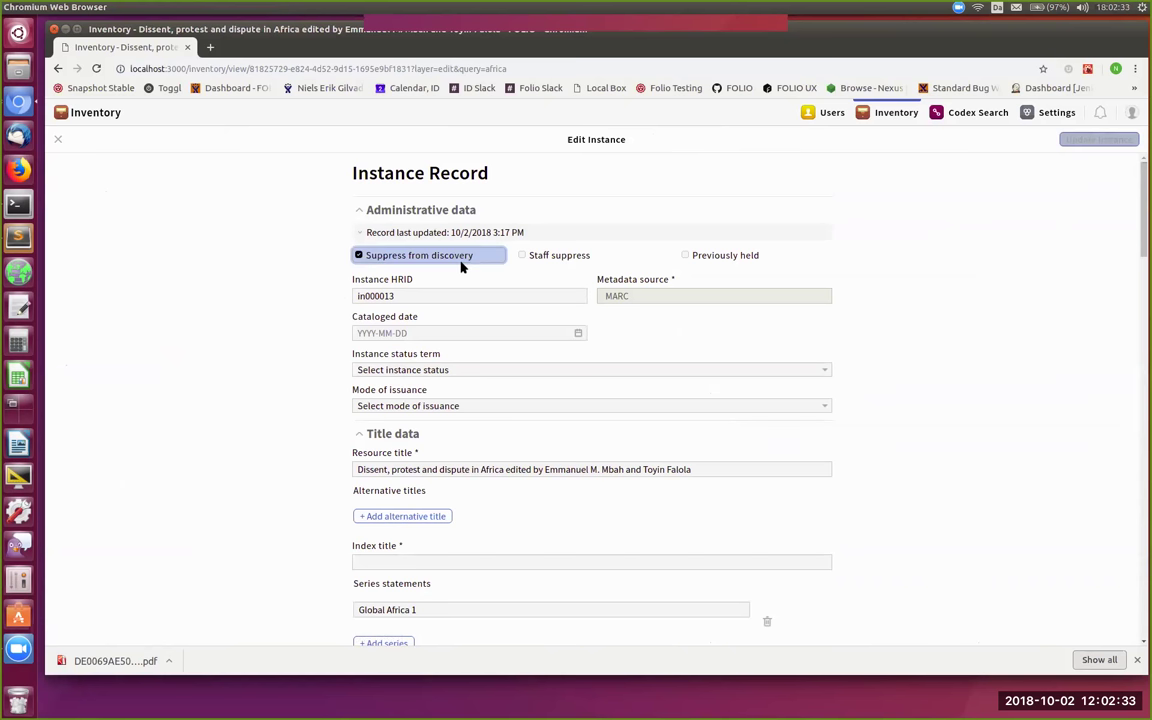
left_click(519, 257)
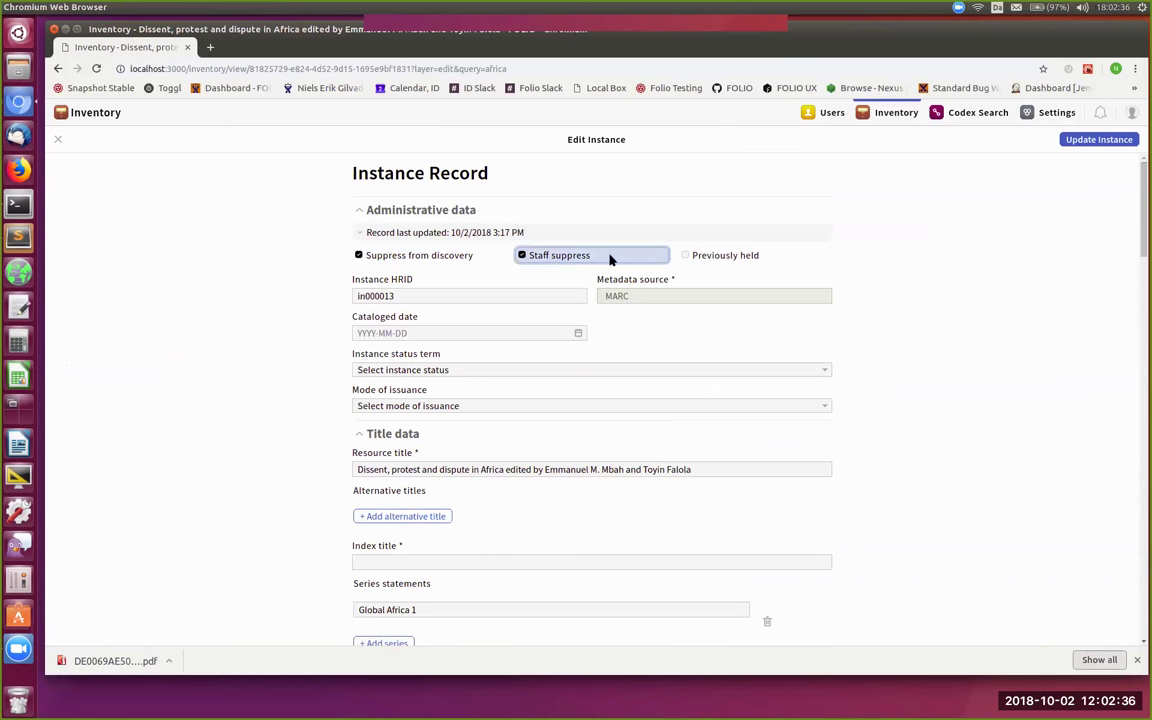
left_click(686, 257)
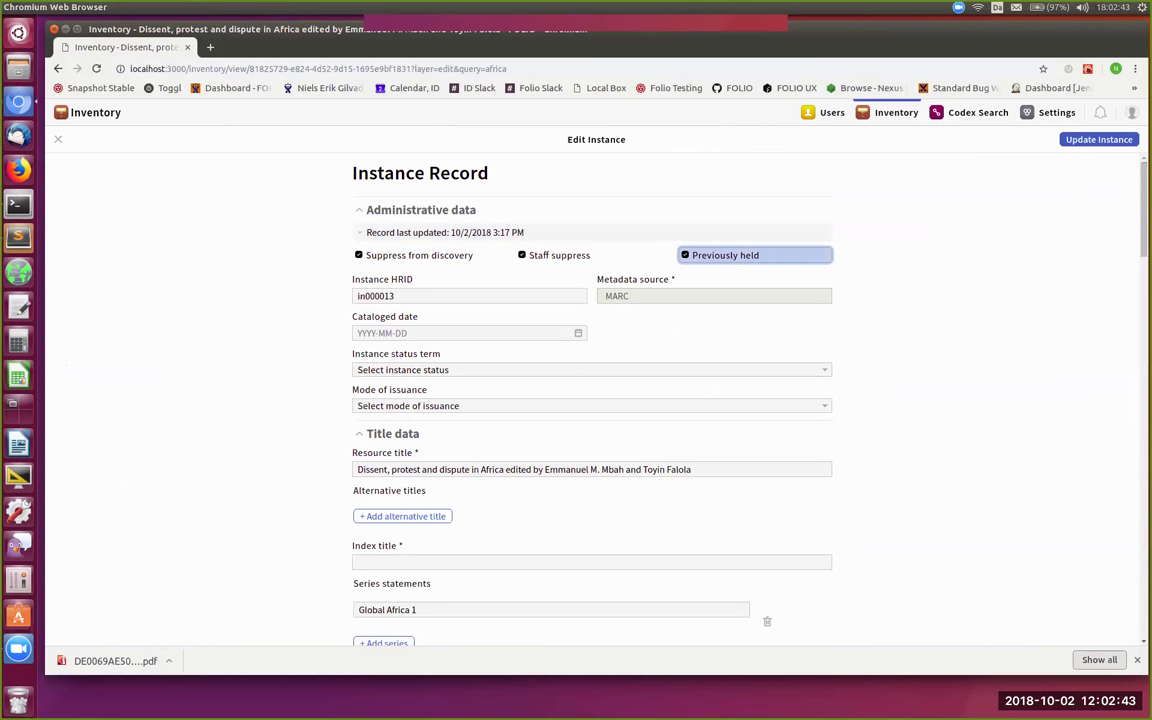
left_click(60, 142)
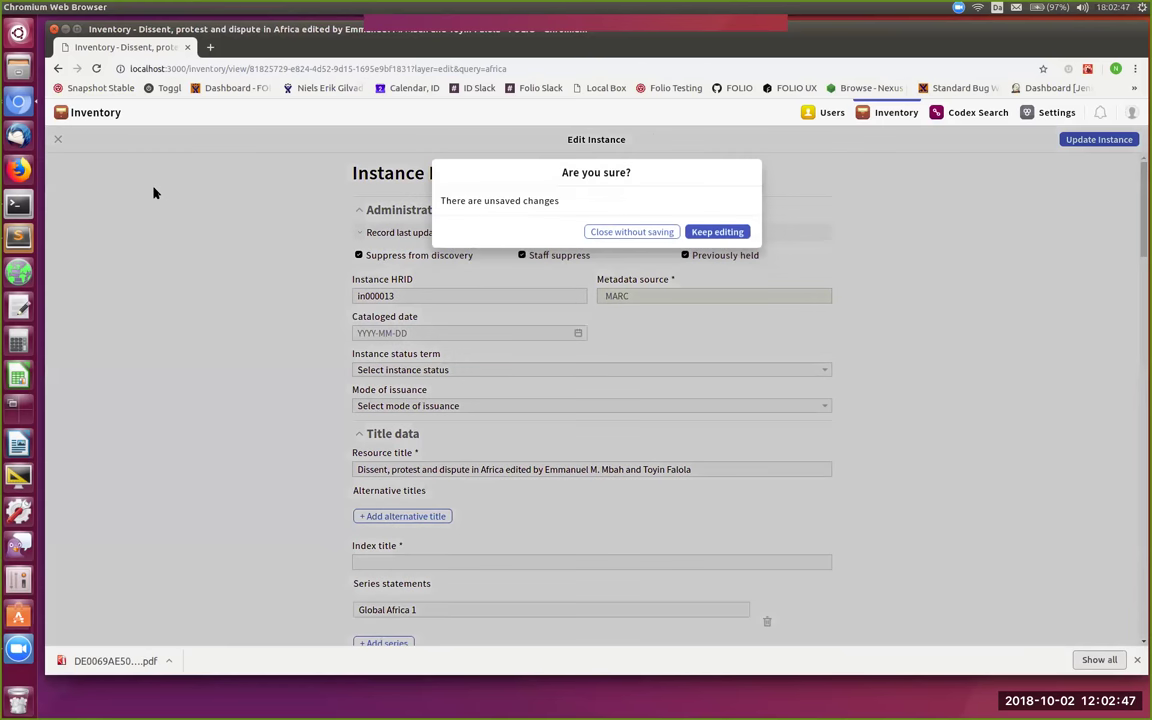
left_click(617, 231)
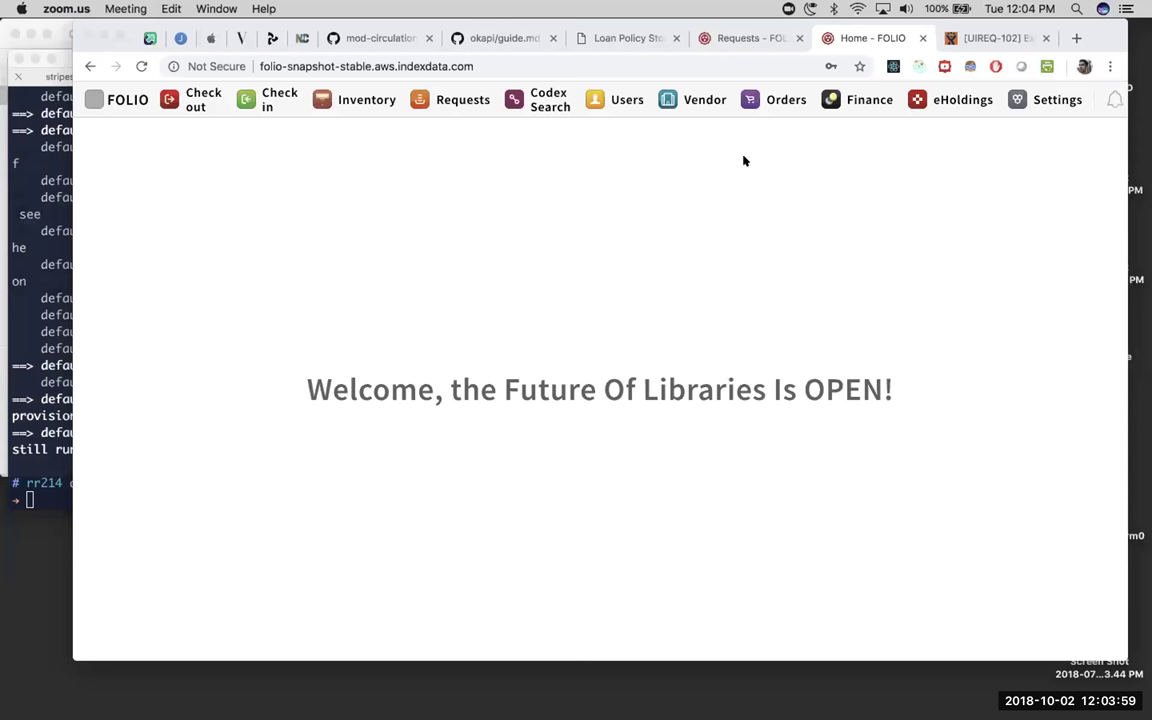
Step: Open Users, dismiss the six Invalid token alerts, and log back in with the saved password
left_click(534, 302)
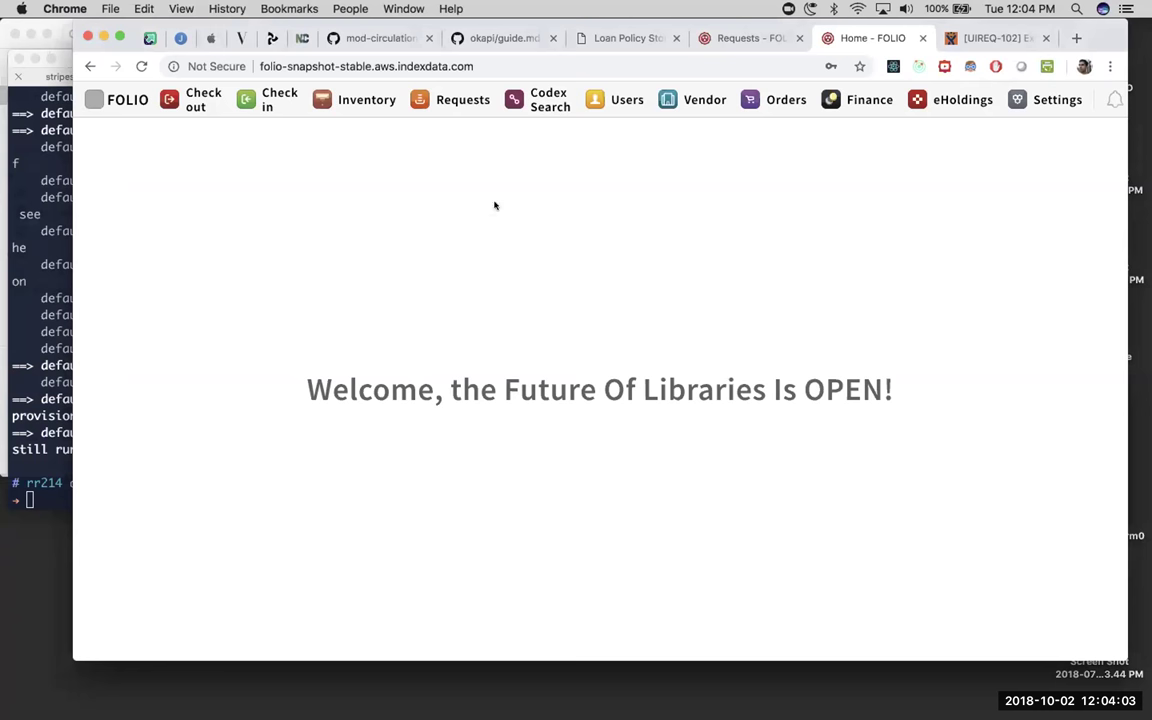
left_click(598, 104)
left_click(742, 173)
left_click(742, 174)
left_click(742, 174)
left_click(742, 174)
left_click(742, 173)
left_click(742, 173)
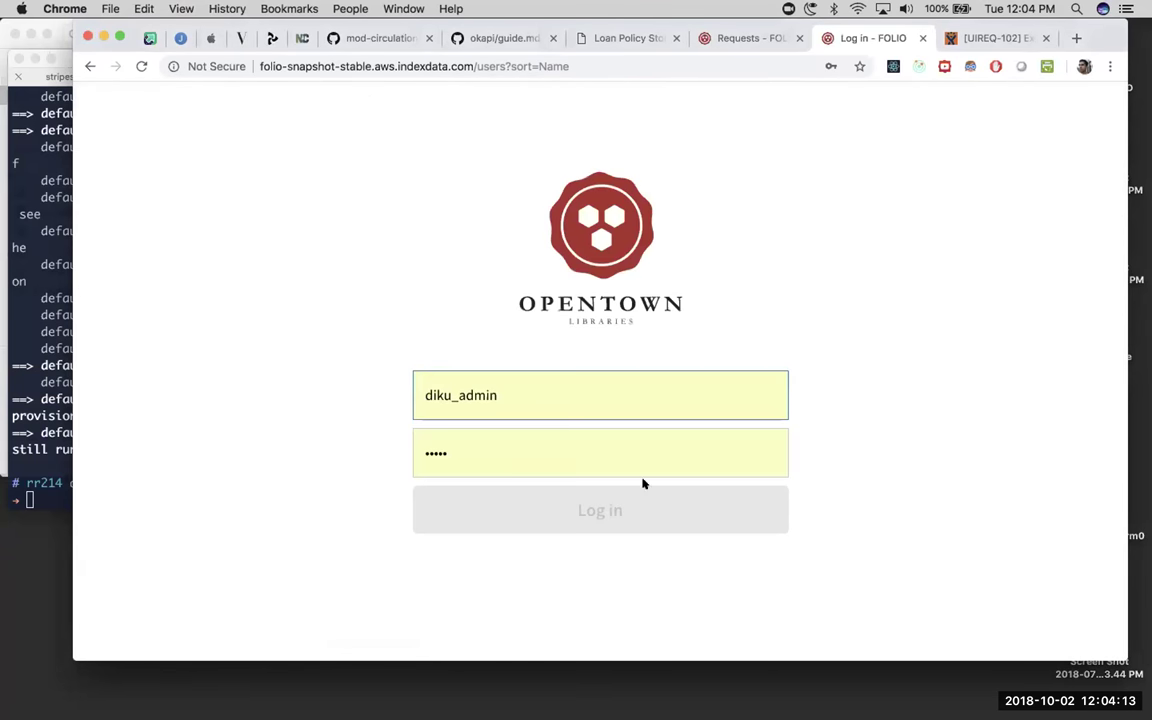
left_click(526, 467)
left_click(608, 508)
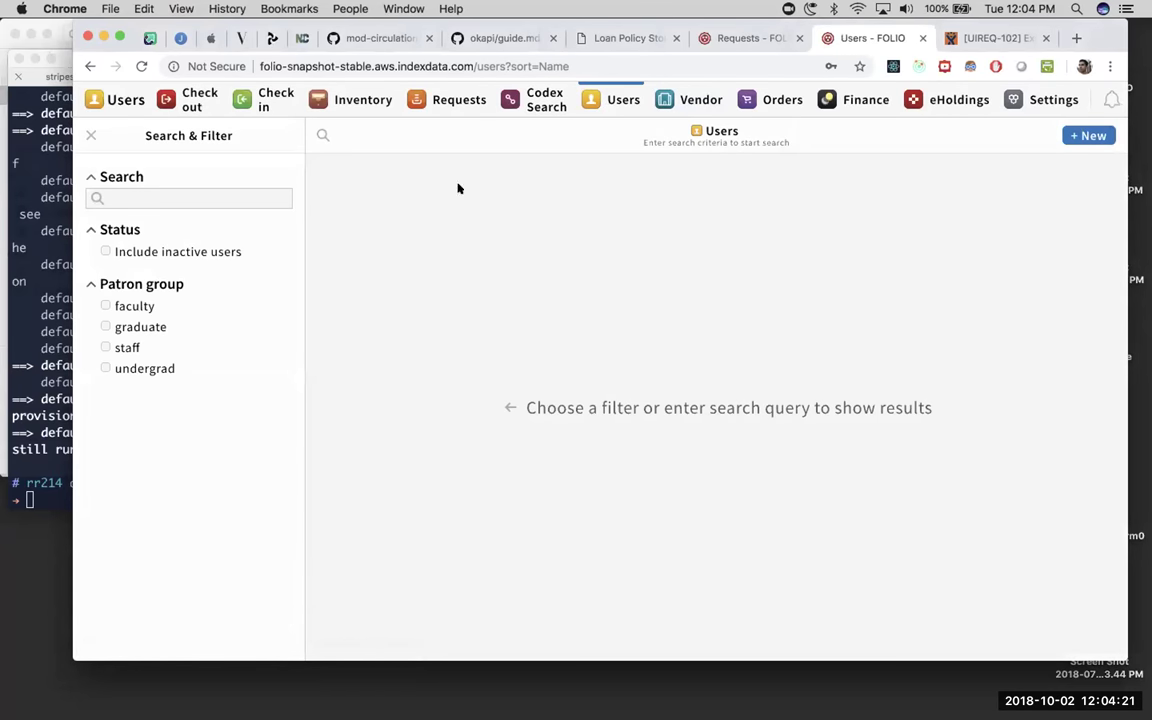
Step: Filter to the faculty patron group and open the first user's '1 open loan' list
left_click(127, 305)
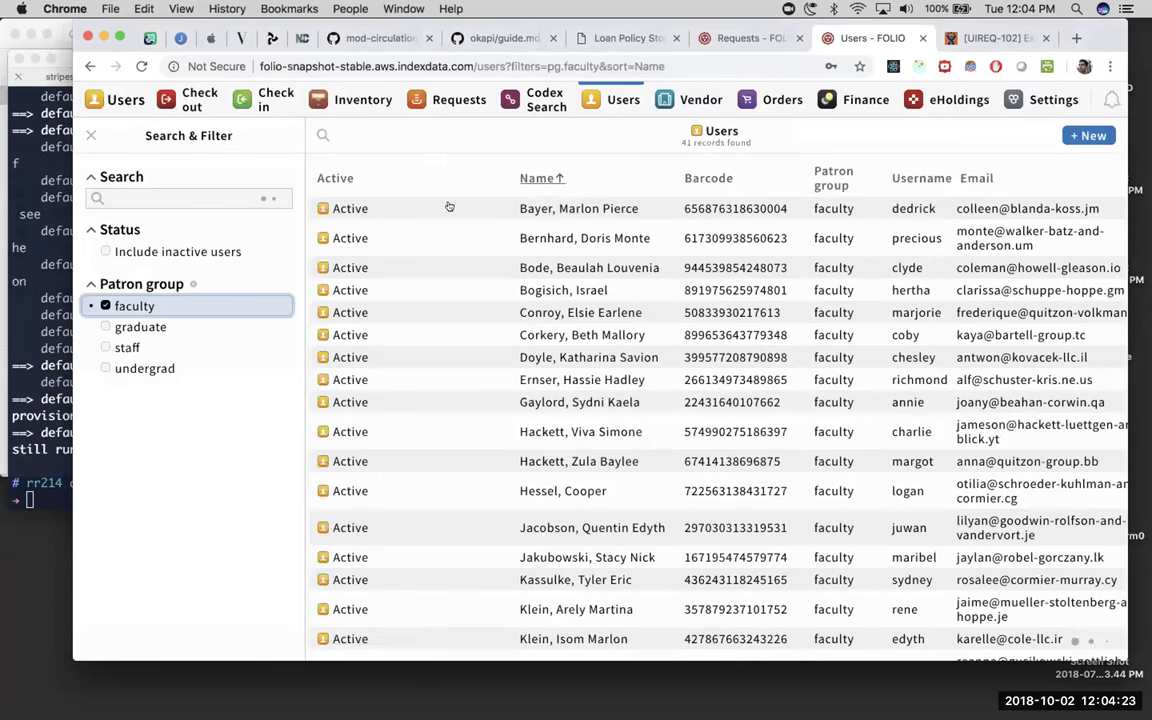
left_click(513, 206)
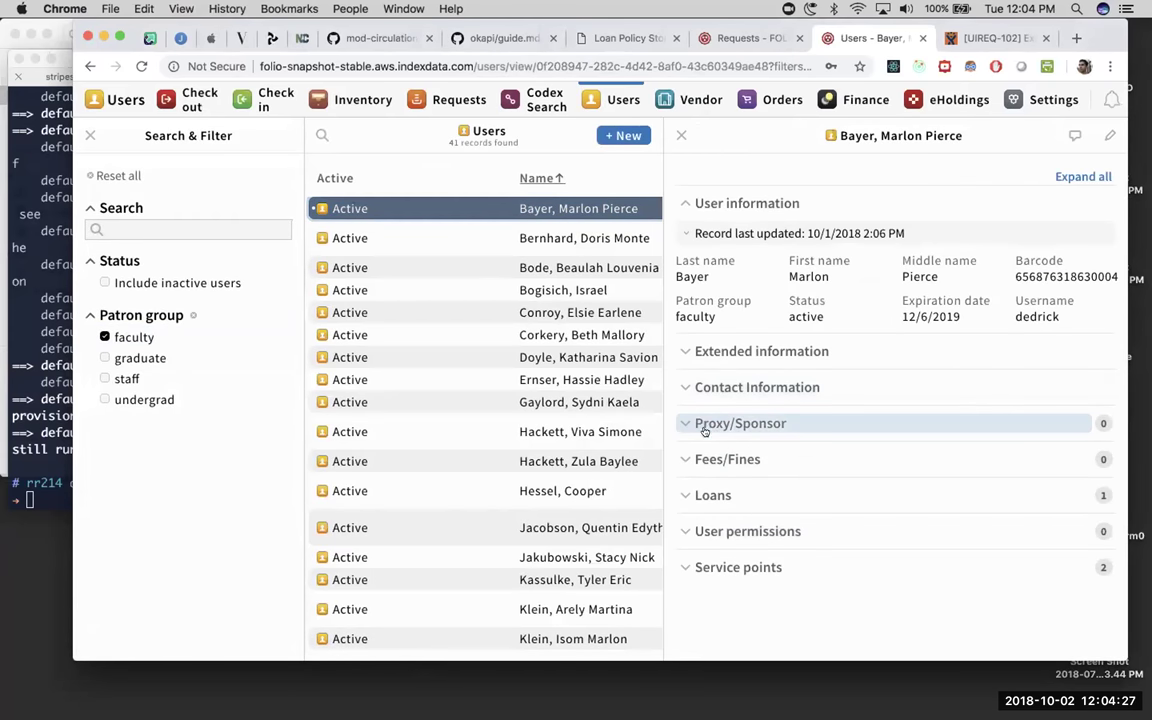
left_click(719, 496)
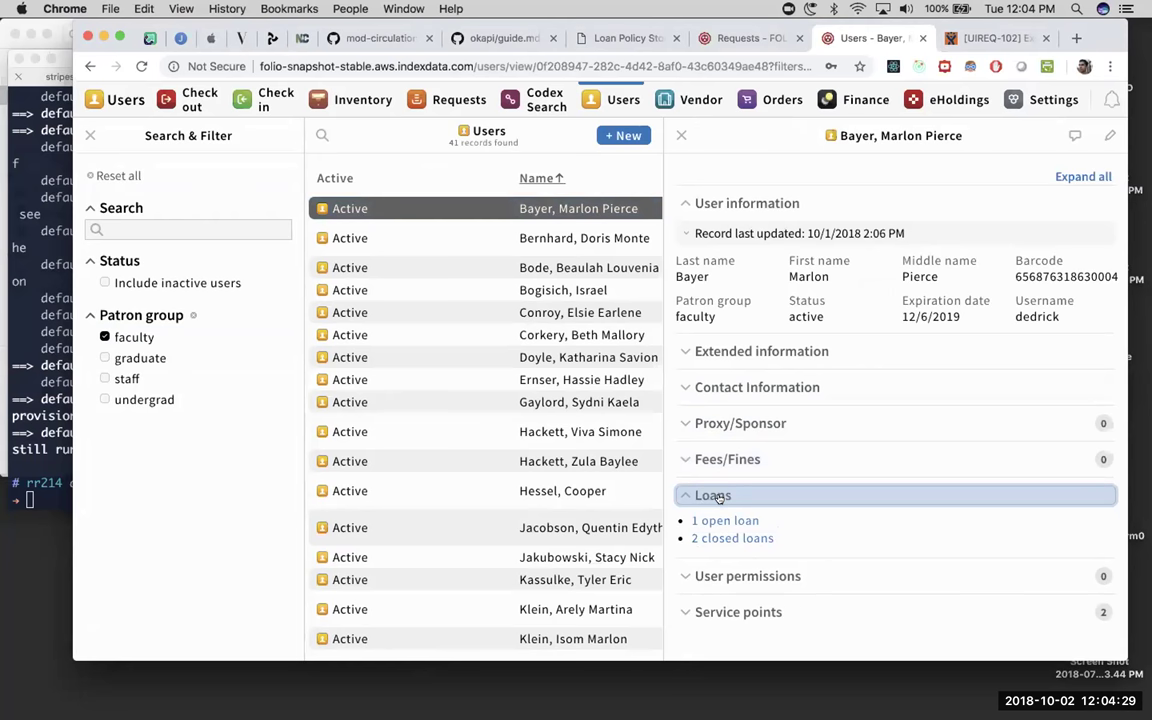
left_click(722, 521)
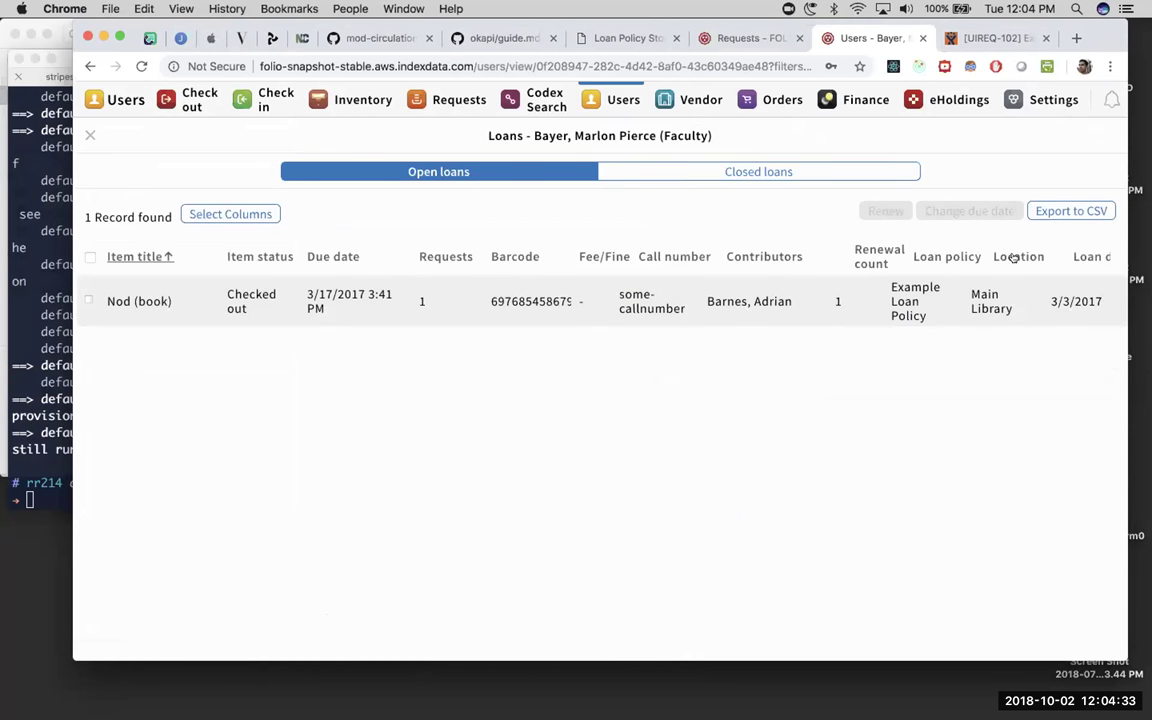
Step: Export the open loan to CSV and review export.csv in Excel before returning to Chrome
left_click(1082, 212)
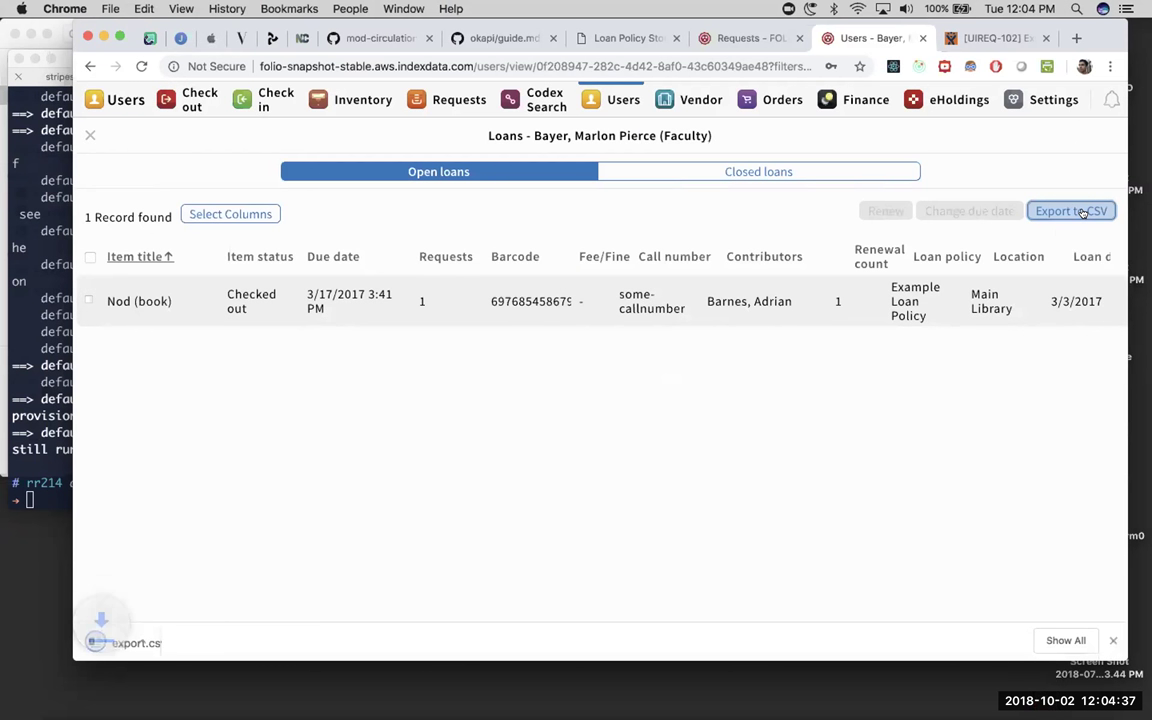
left_click(147, 643)
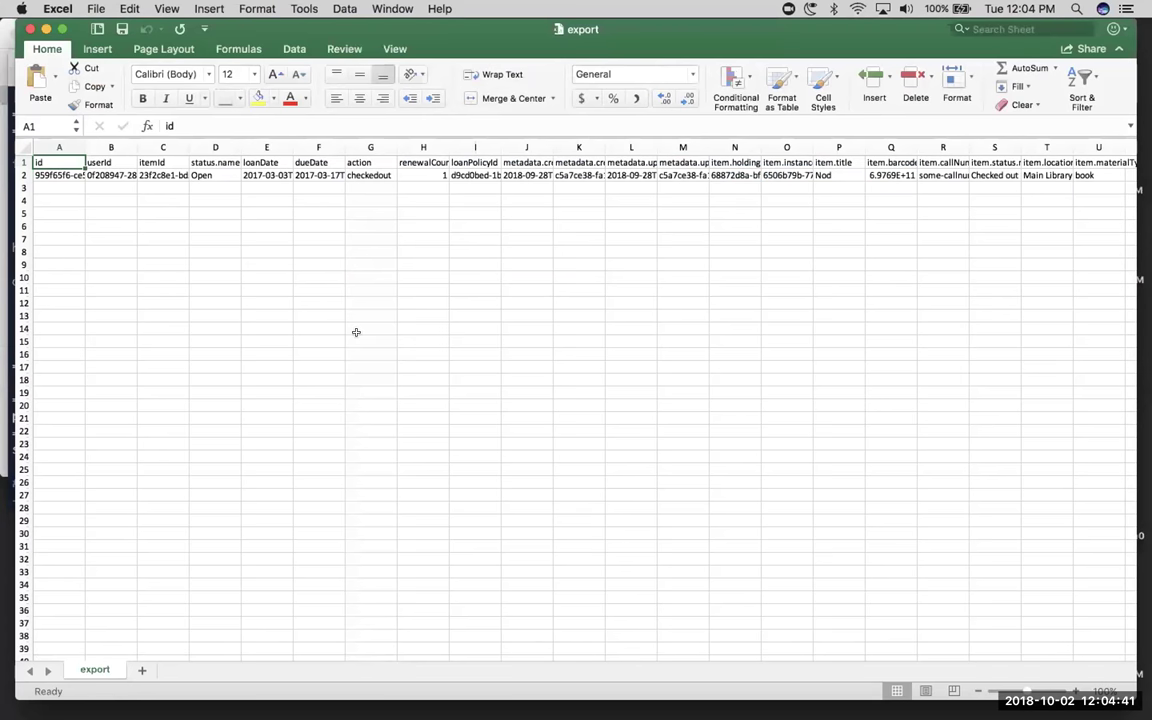
key("super+Tab")
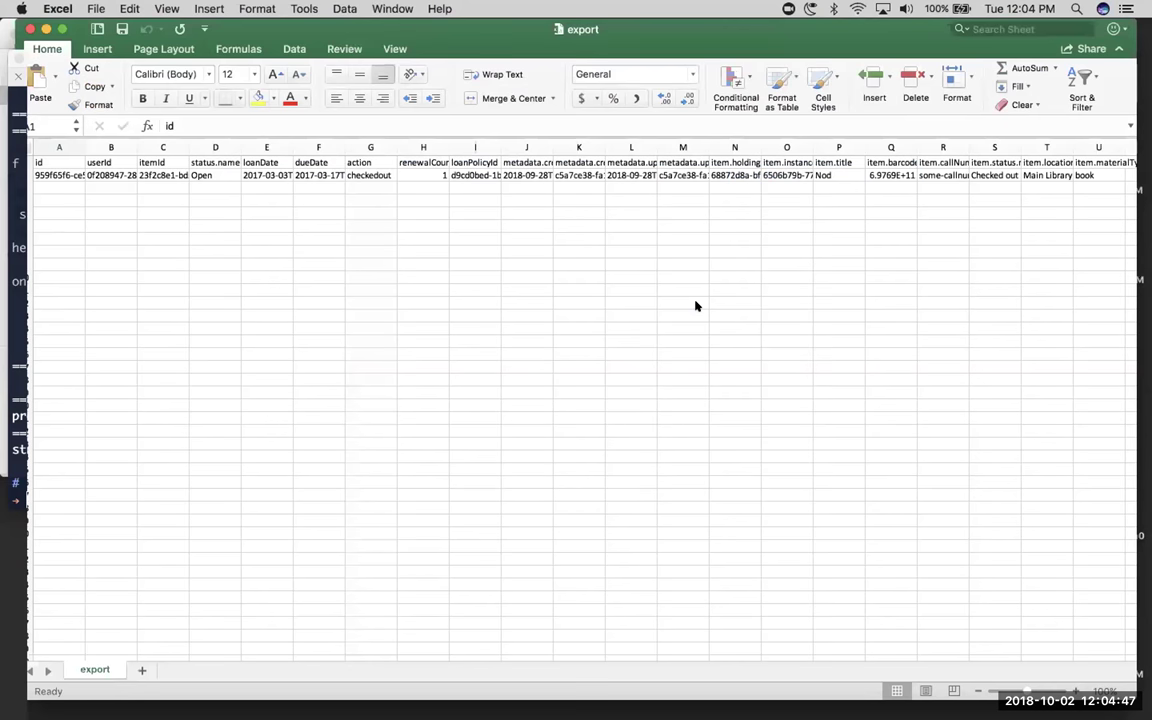
scroll(764, 240, "right", 3)
key("super+Tab")
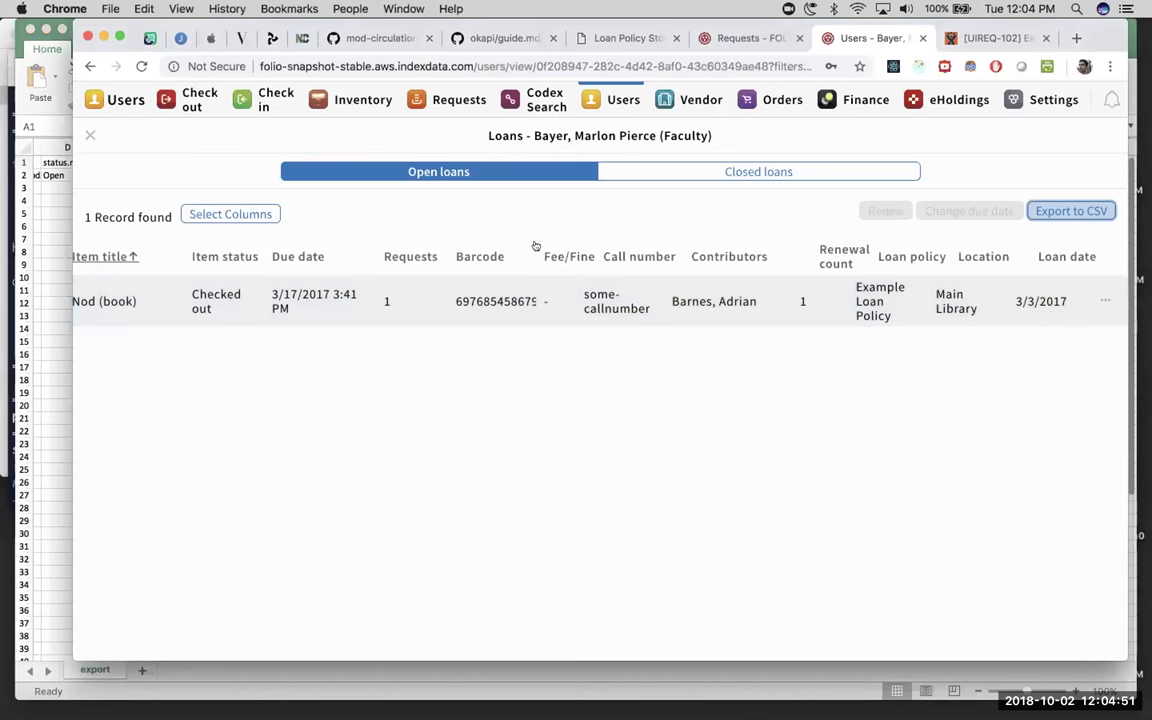
Step: Export the two closed loans to 'export (1).csv', open it in Excel, then close the spreadsheets
left_click(720, 170)
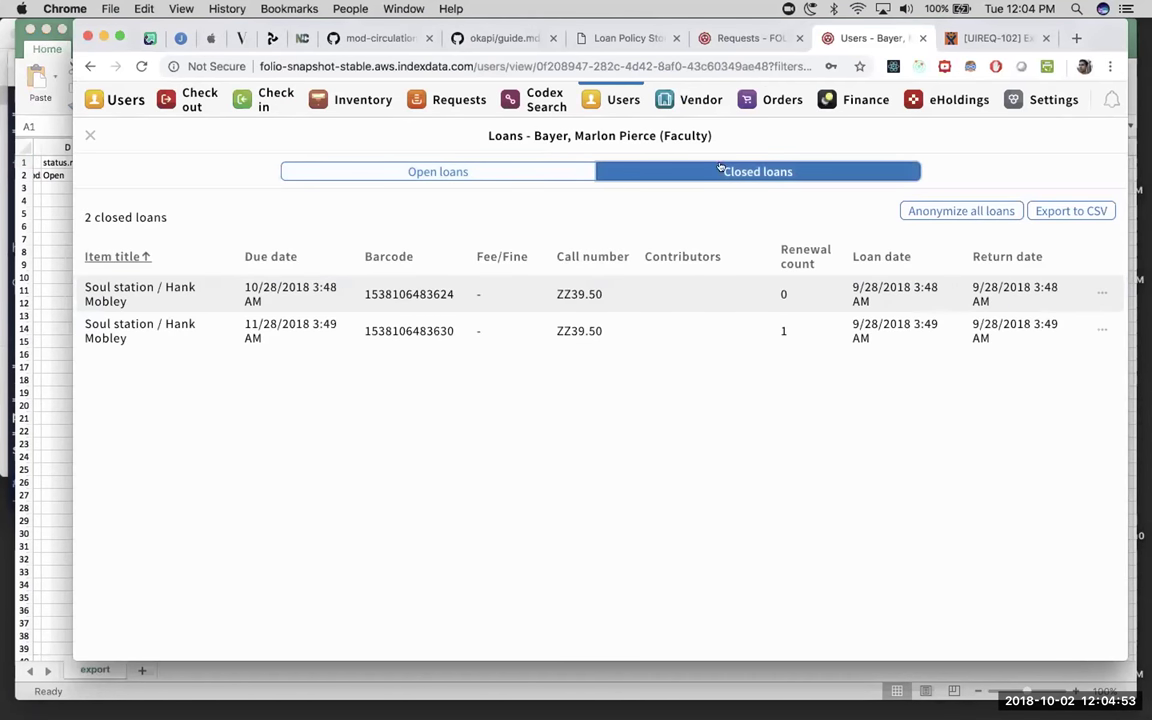
left_click(1070, 211)
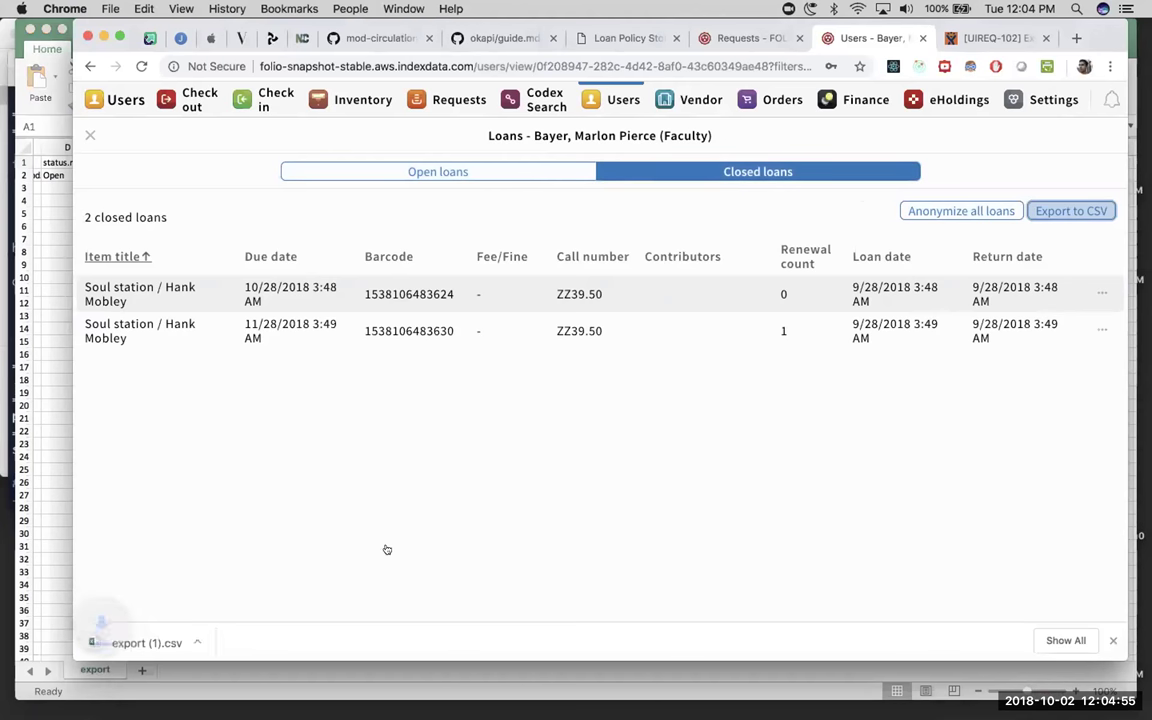
left_click(170, 632)
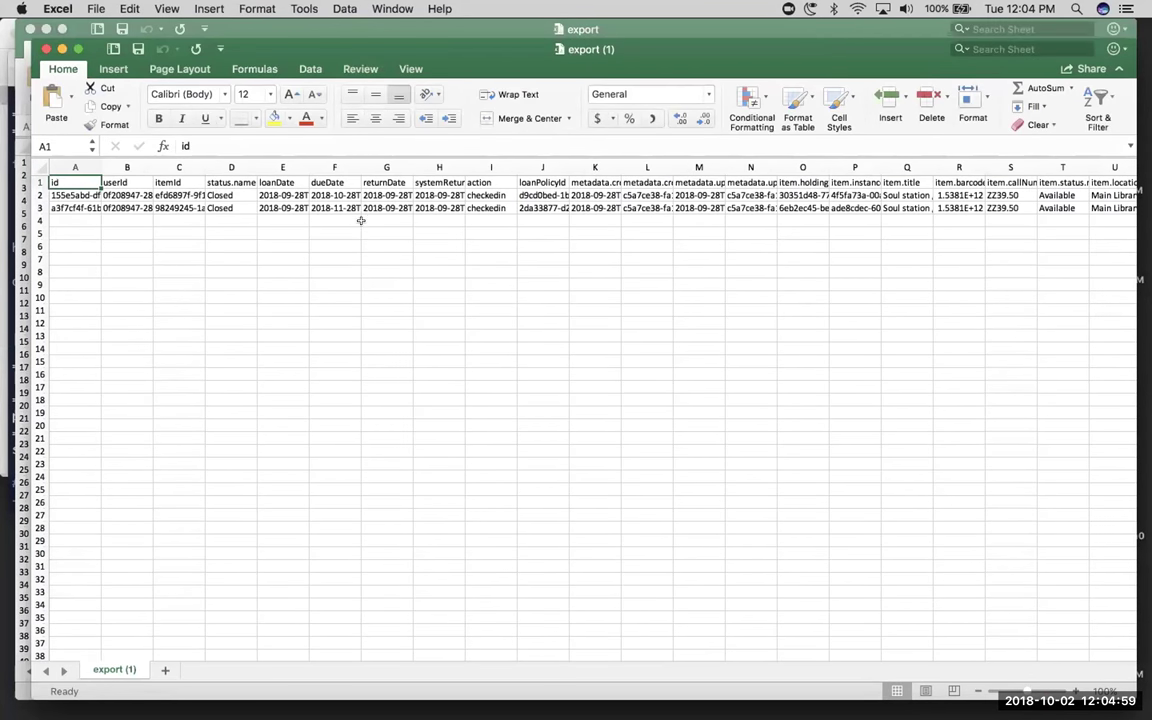
key("super+w")
key("super+w")
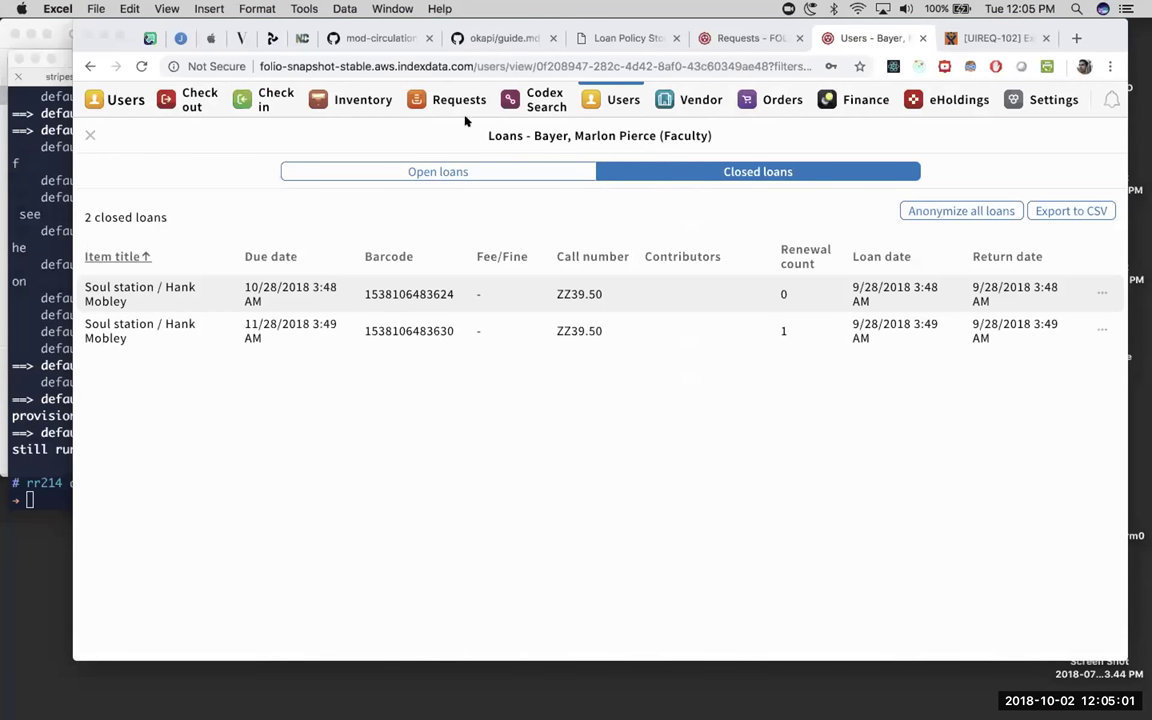
left_click(457, 100)
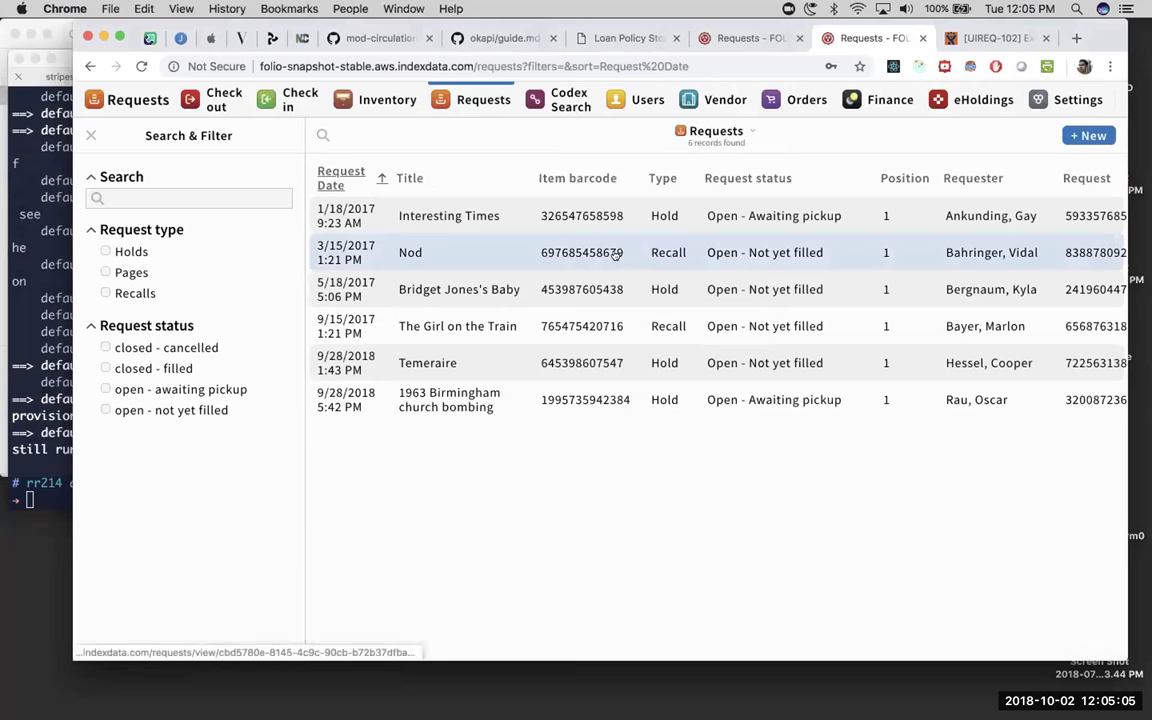
Step: Export the six requests via the Requests header menu and open 'export (2).csv' in Excel
scroll(738, 183, "right", 3)
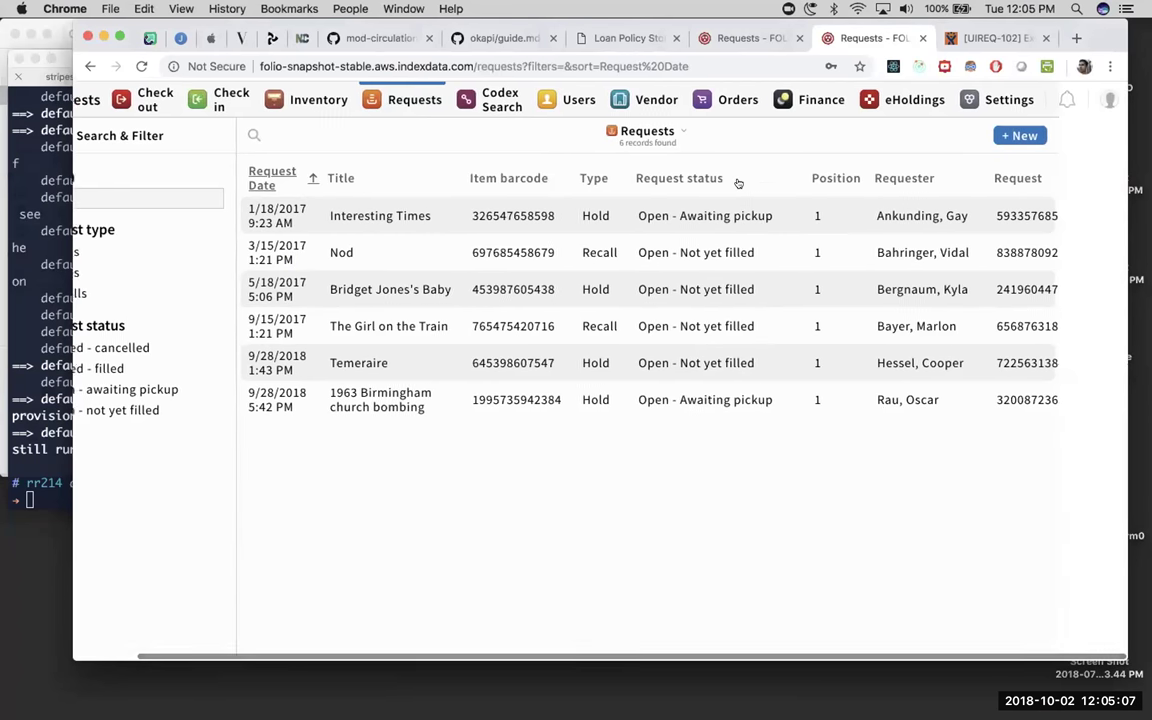
scroll(885, 253, "right", 5)
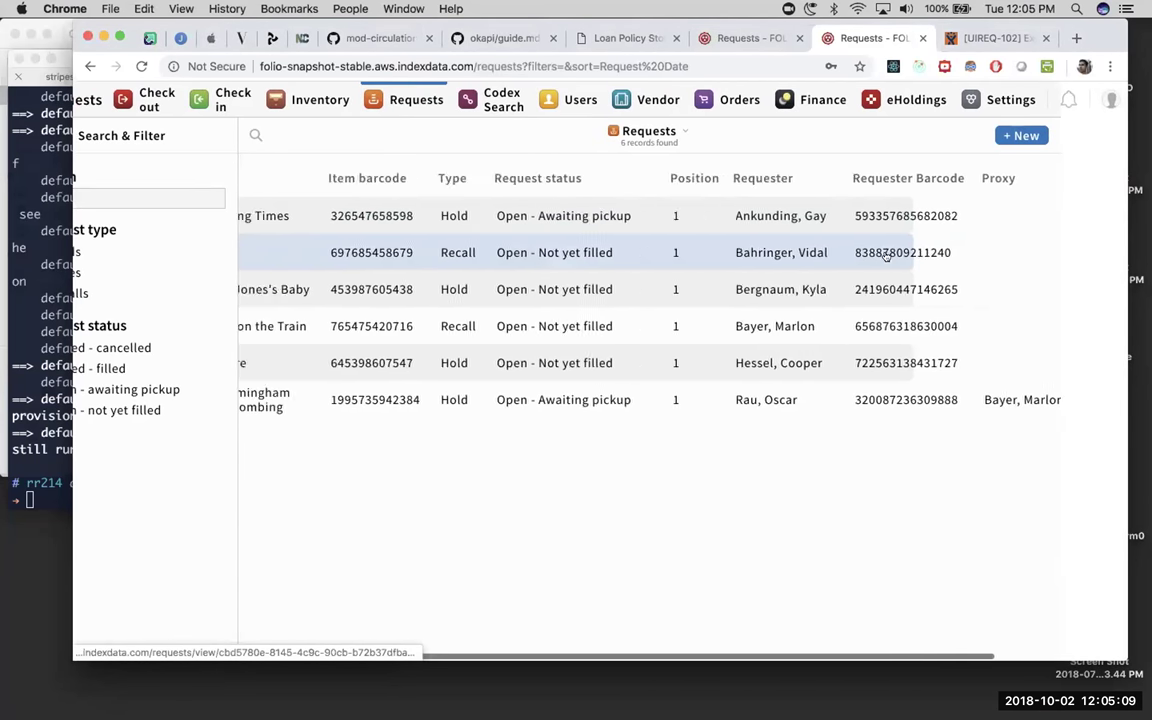
scroll(885, 253, "left", 5)
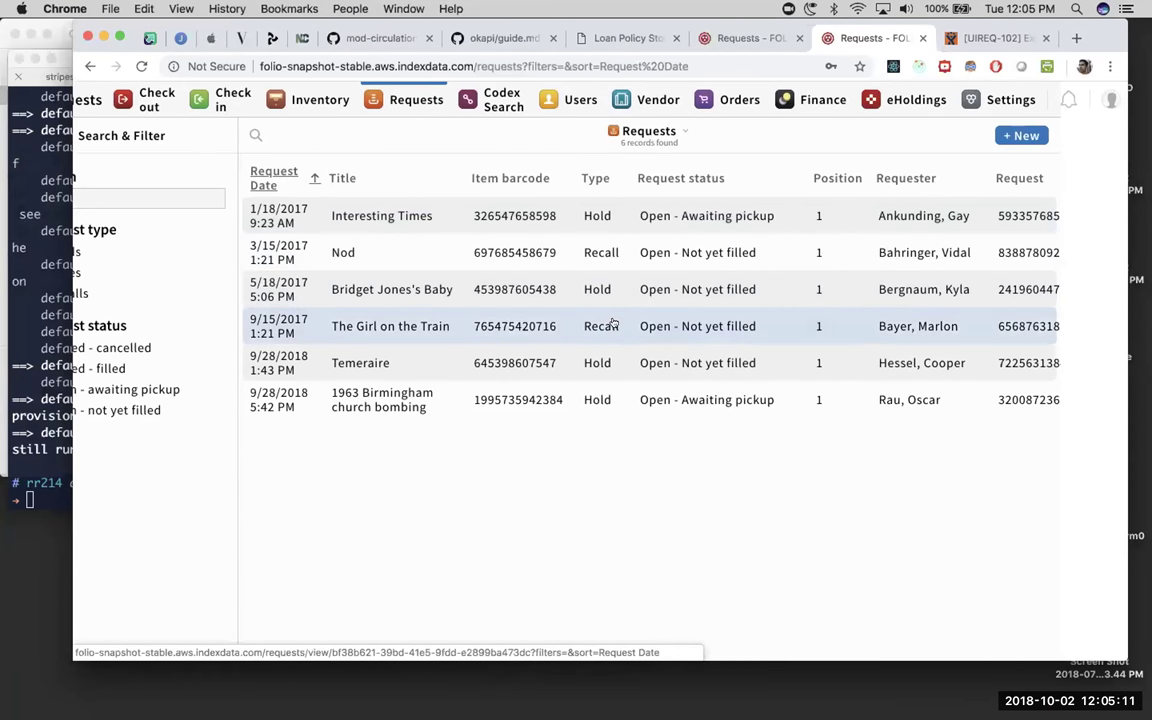
left_click(649, 137)
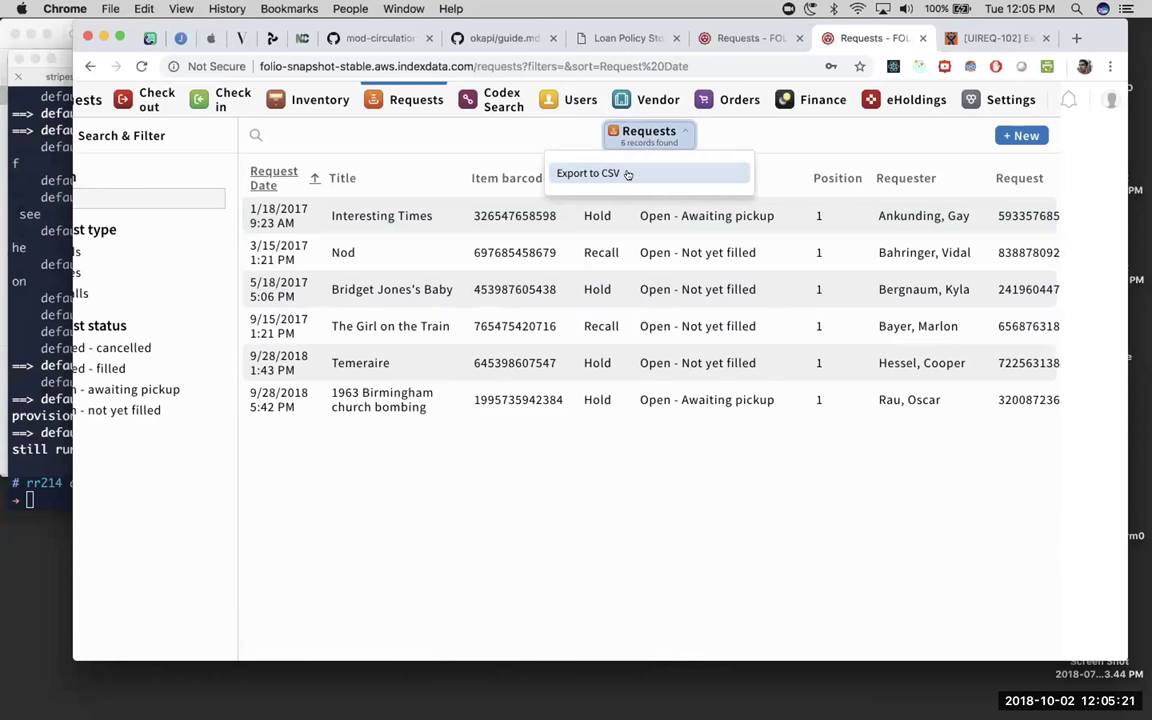
left_click(628, 174)
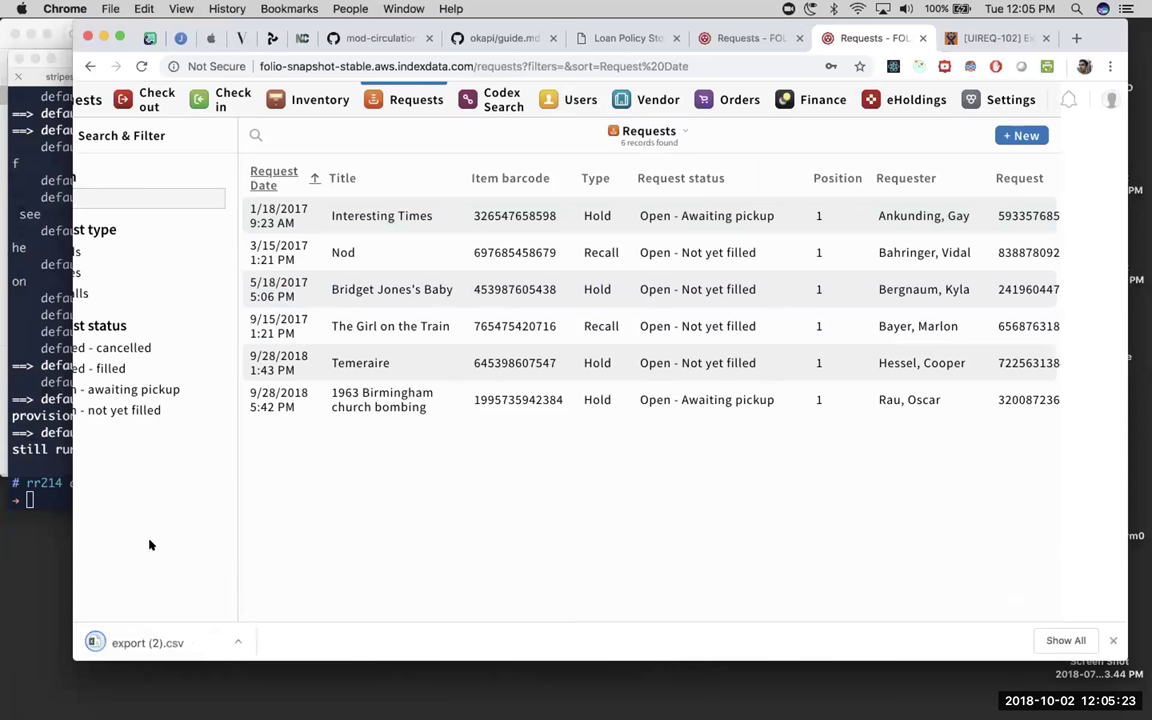
left_click(150, 640)
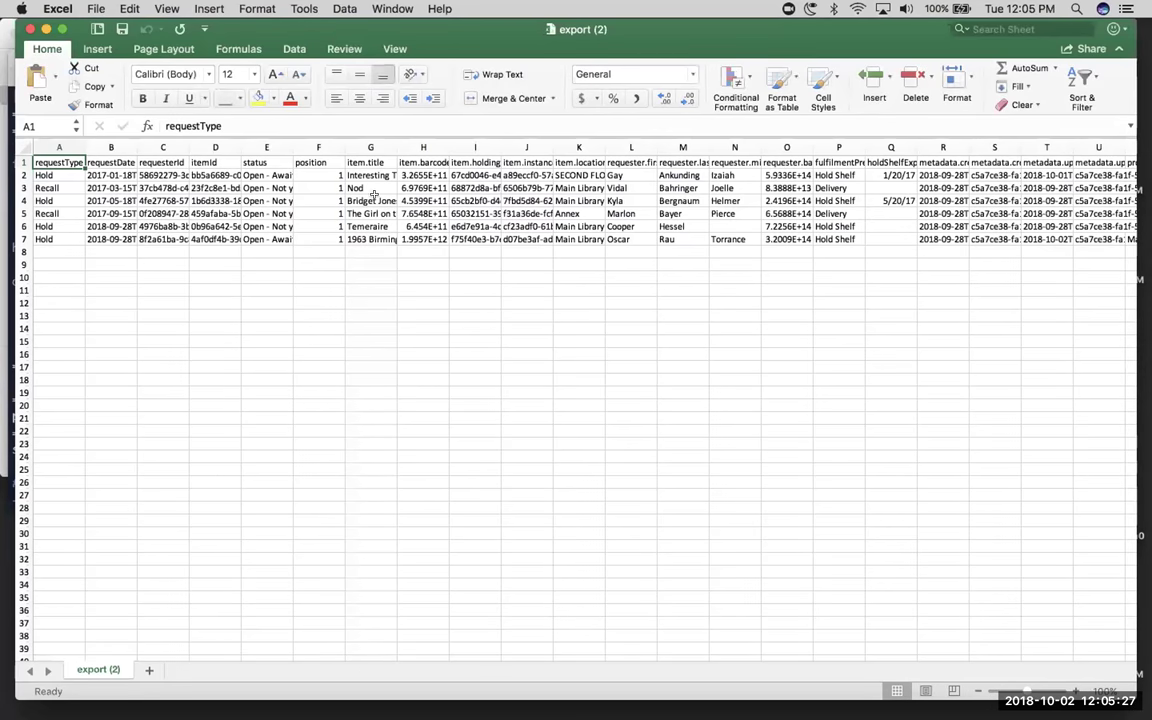
Step: Scroll through the requests sheet, select proxy columns V to X, then return to Chrome
scroll(374, 193, "right", 7)
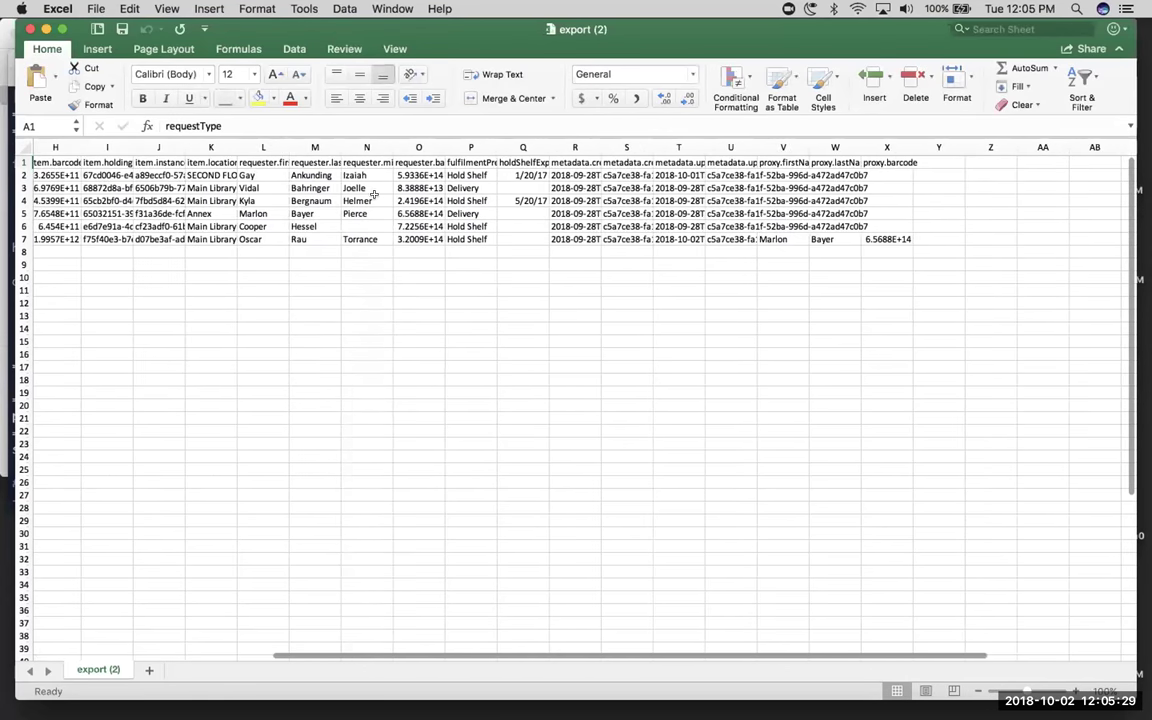
scroll(374, 193, "left", 5)
scroll(374, 193, "left", 2)
scroll(374, 193, "right", 3)
scroll(374, 191, "right", 2)
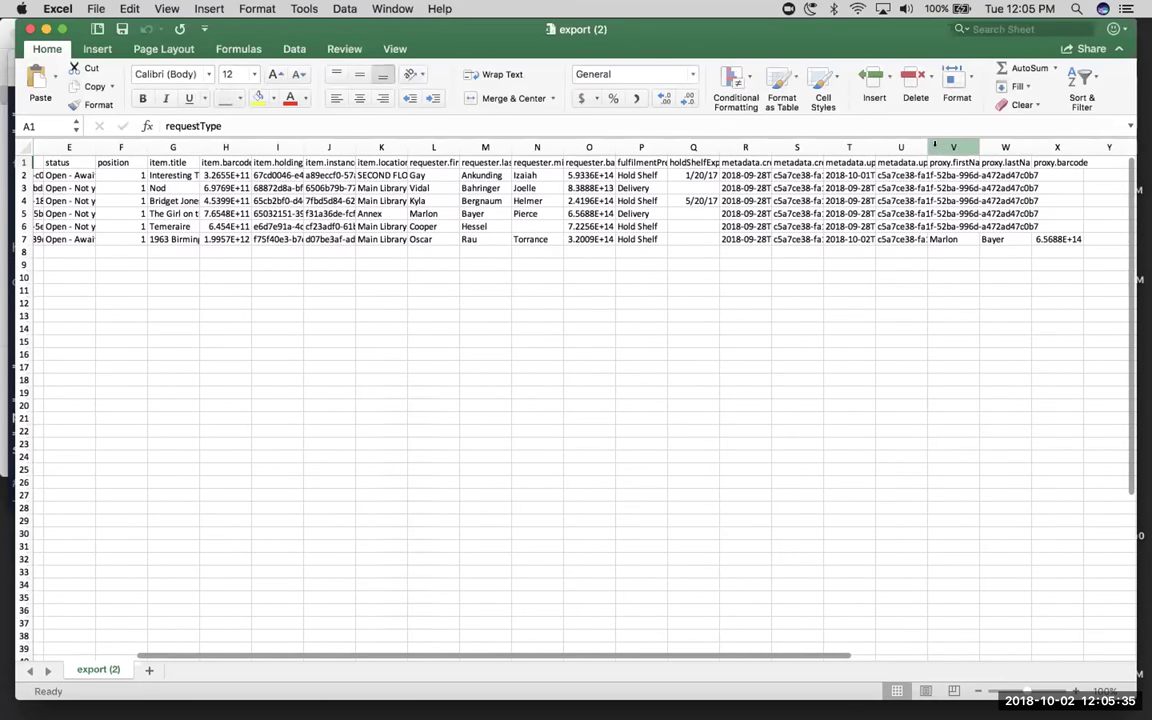
left_click_drag(945, 147, 1057, 147)
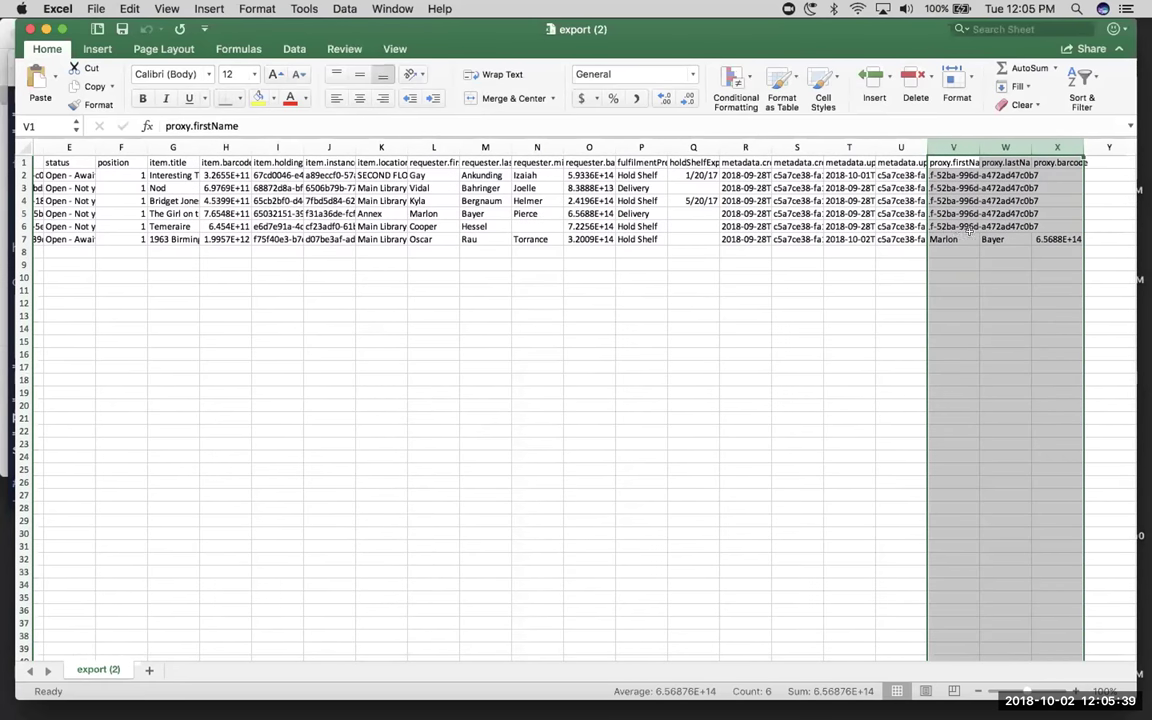
key("super+Tab")
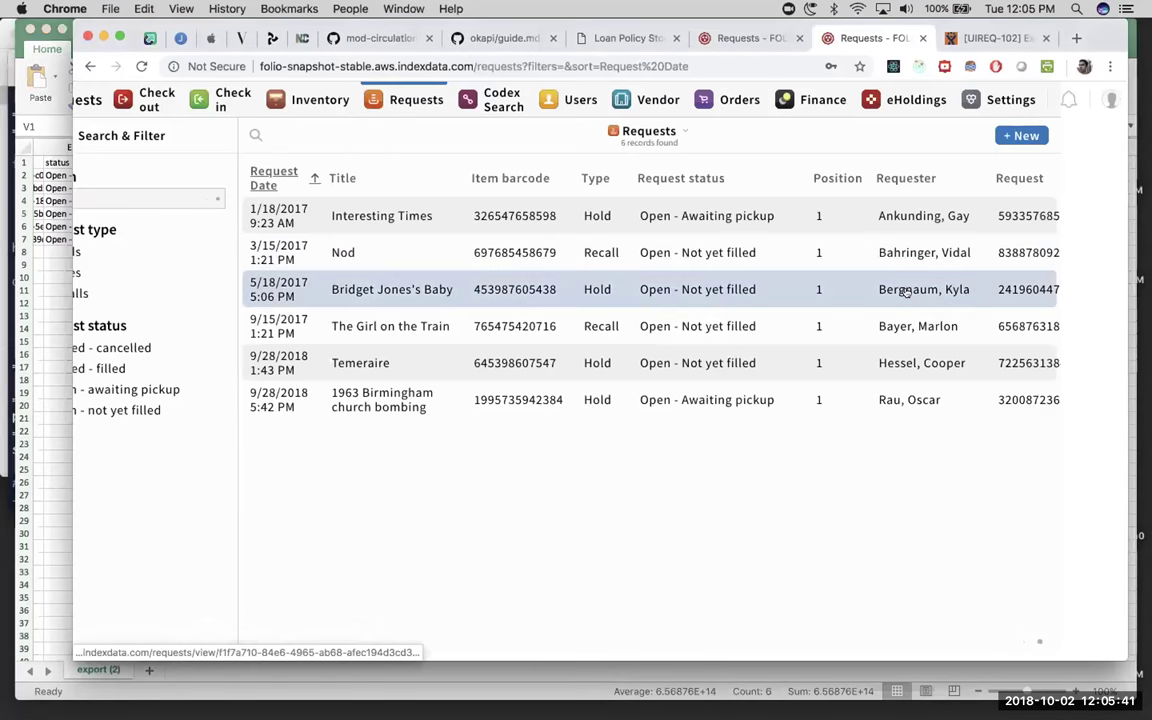
Step: Close the requests spreadsheet window and bring back FOLIO's six-record Requests list
scroll(905, 290, "right", 5)
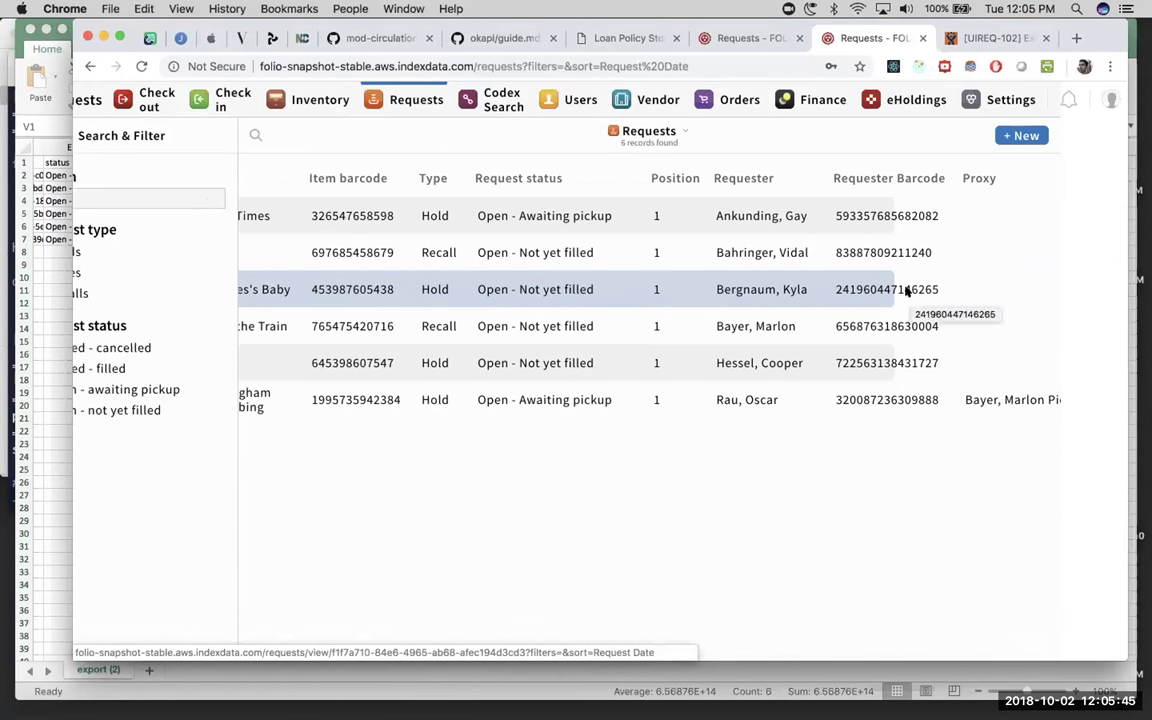
key("super+Tab")
key("super+m")
scroll(502, 320, "left", 5)
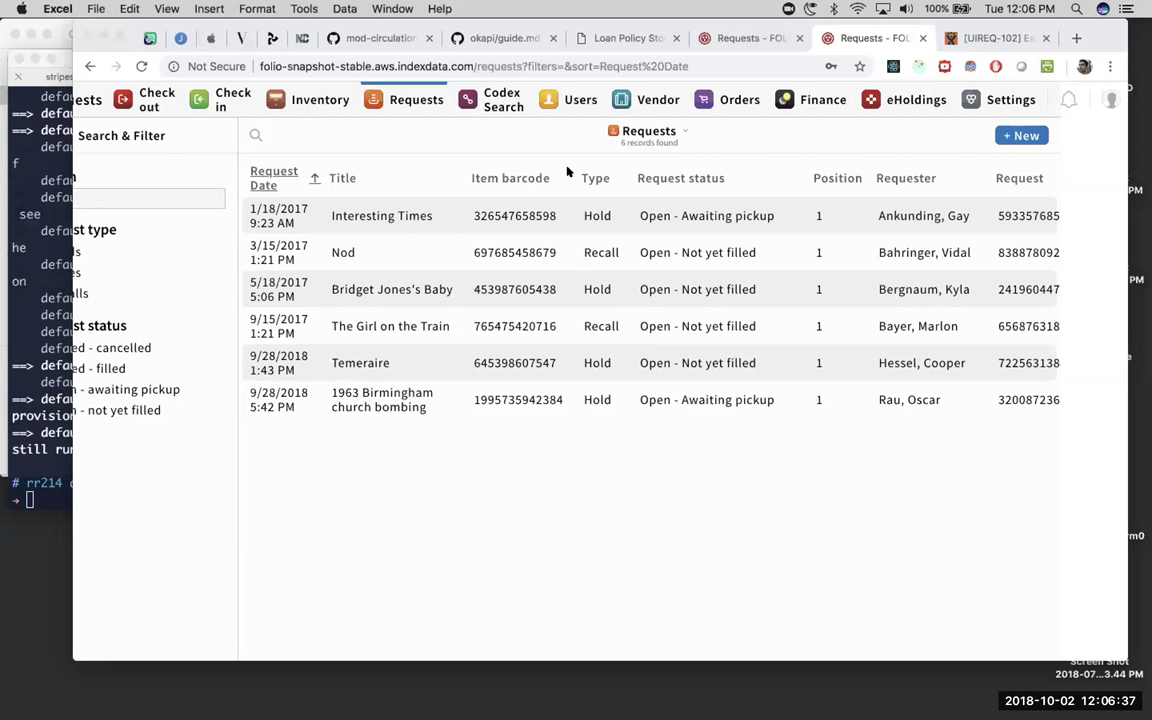
left_click(647, 140)
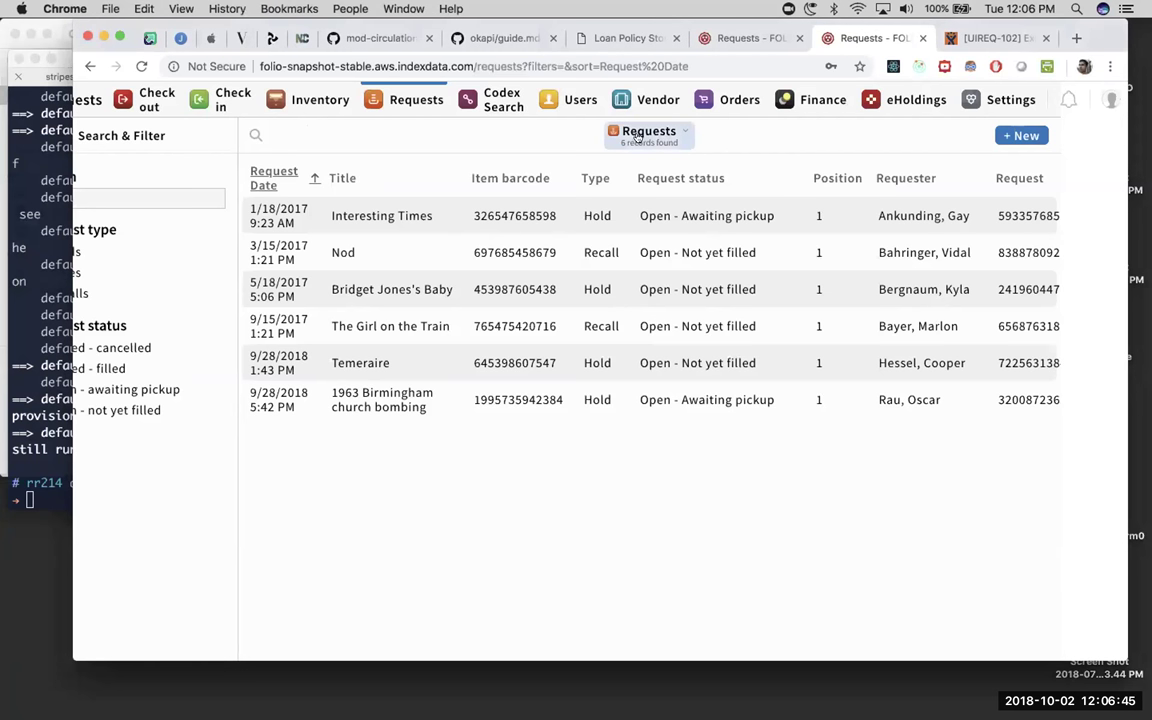
left_click(647, 138)
left_click(647, 138)
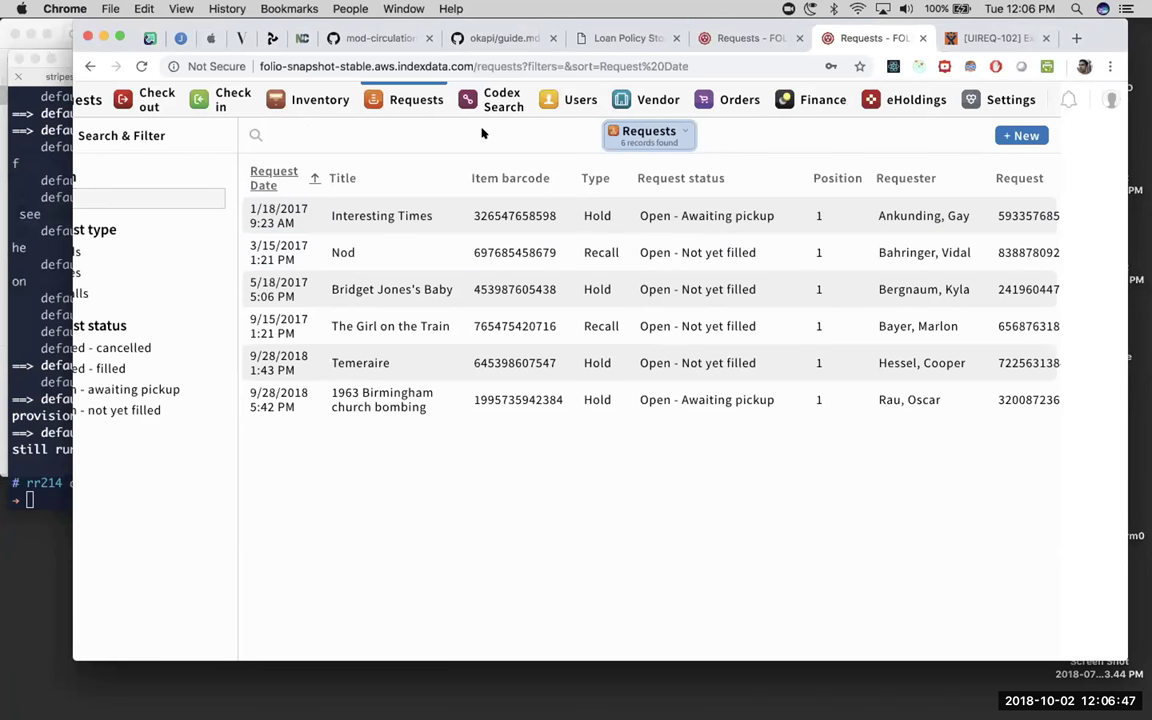